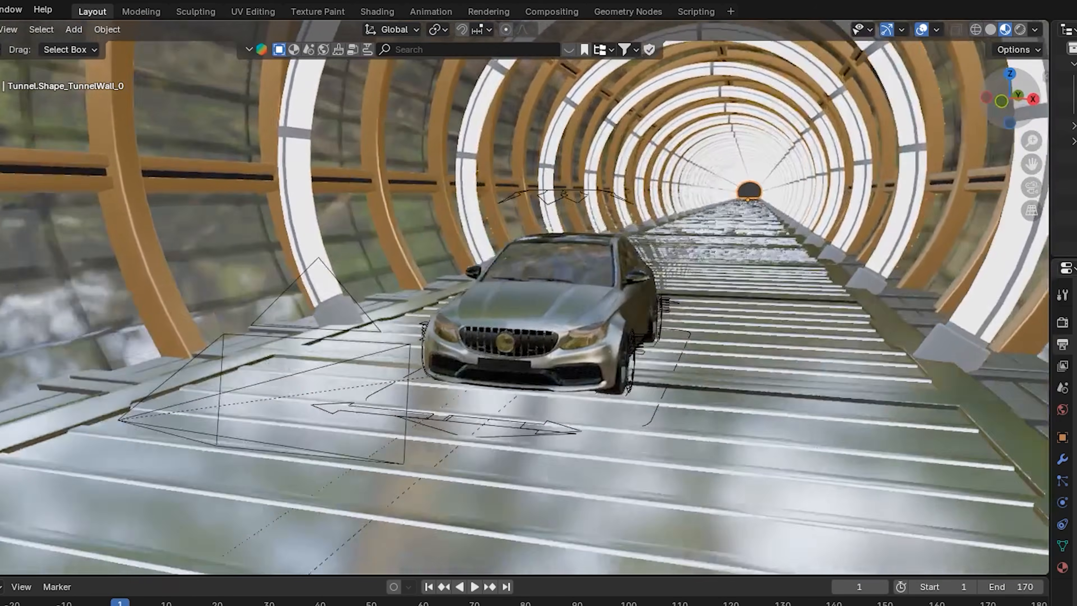
scroll(686, 269, "down", 3)
scroll(685, 269, "down", 3)
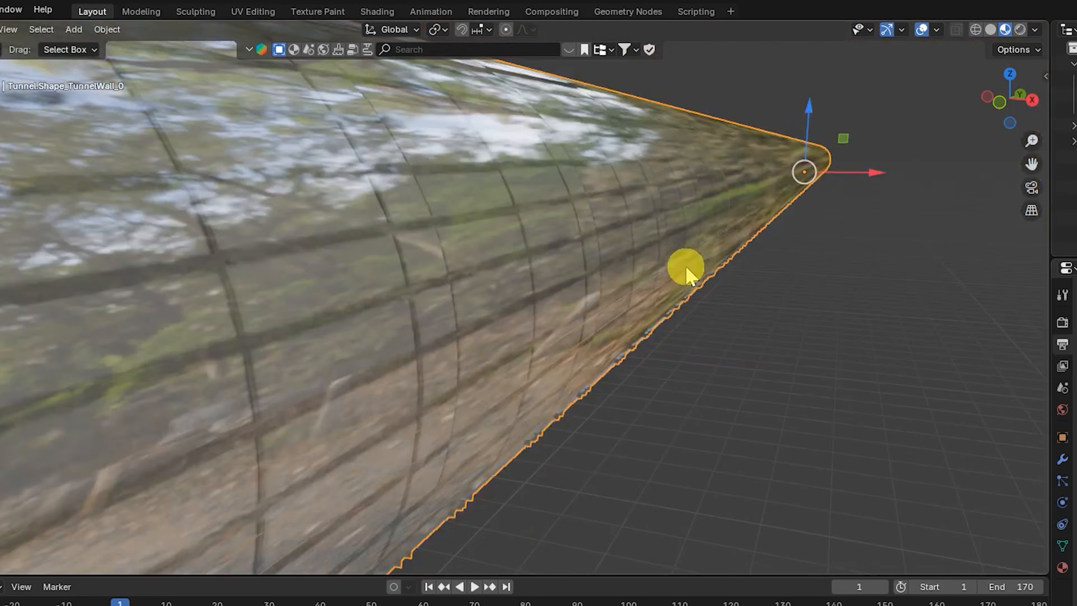
scroll(686, 265, "up", 4)
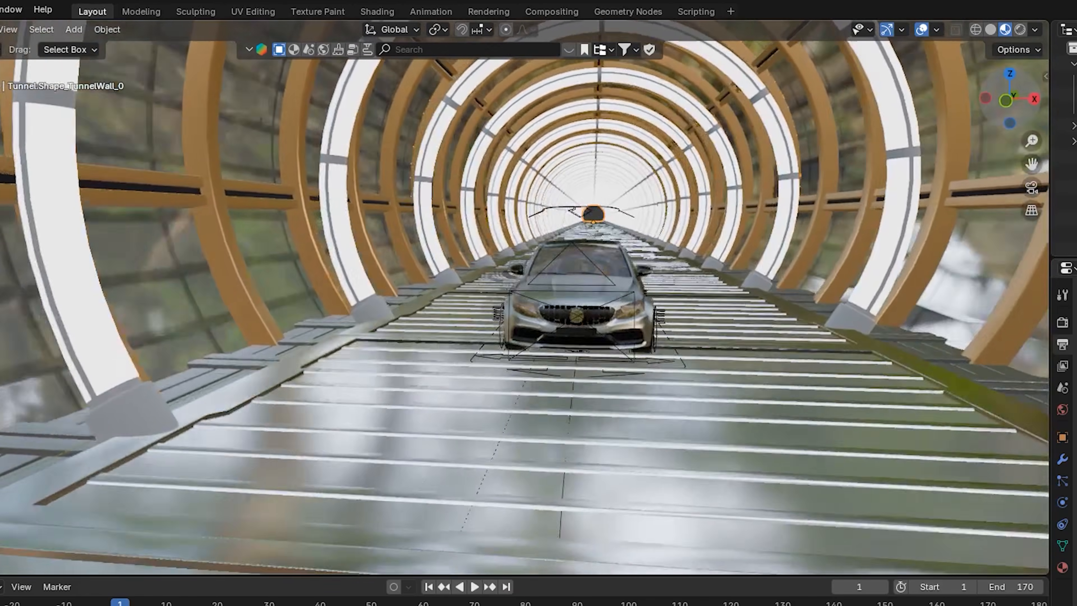
scroll(630, 208, "down", 4)
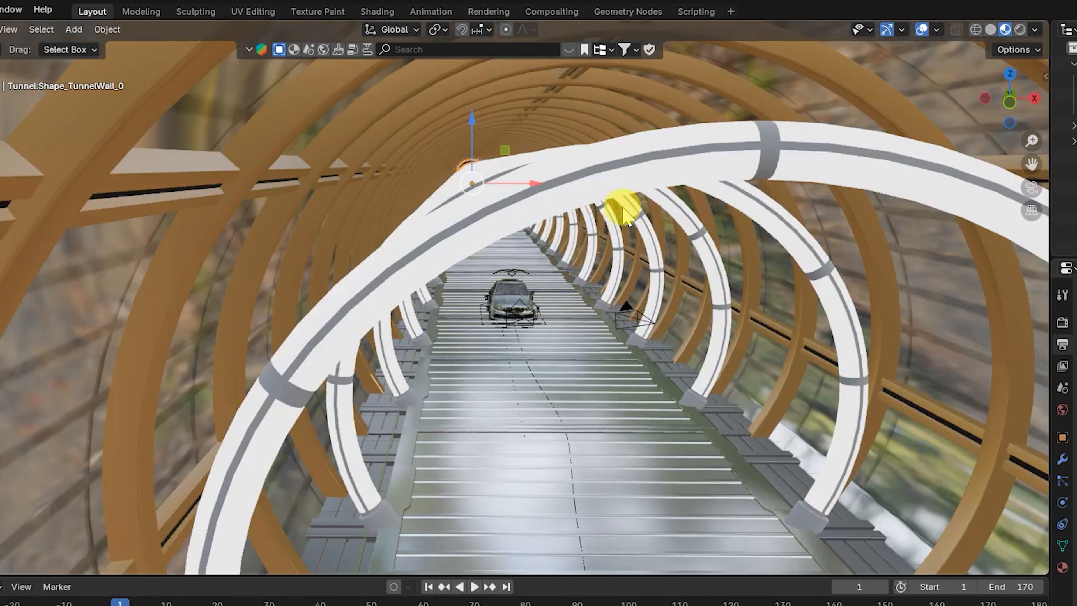
scroll(598, 219, "up", 3)
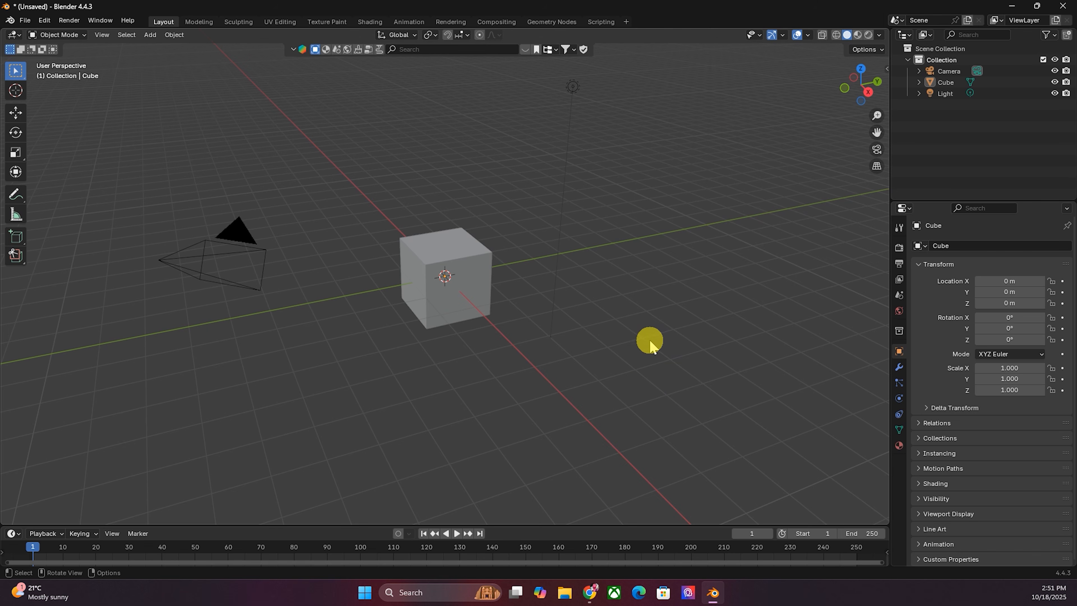
- Select and delete all default objects in the new scene
key("a")
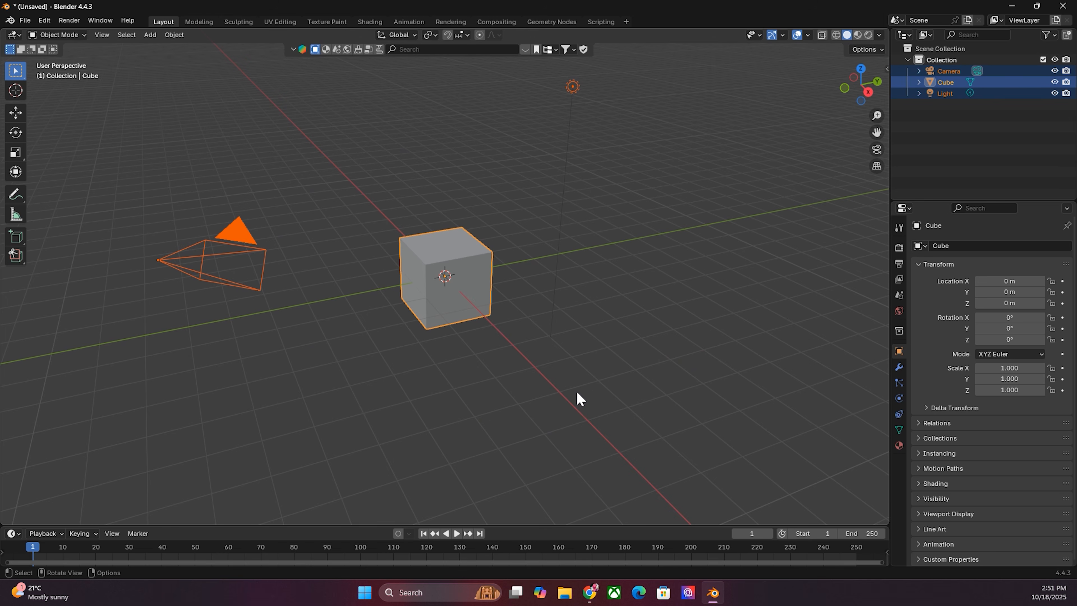
key("Delete")
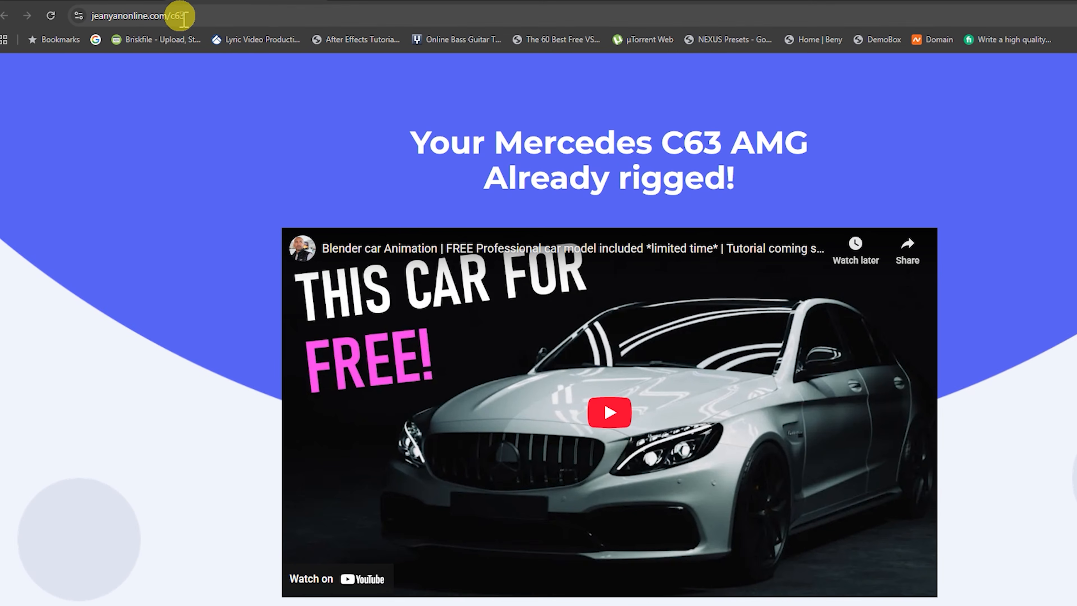
left_click(195, 14)
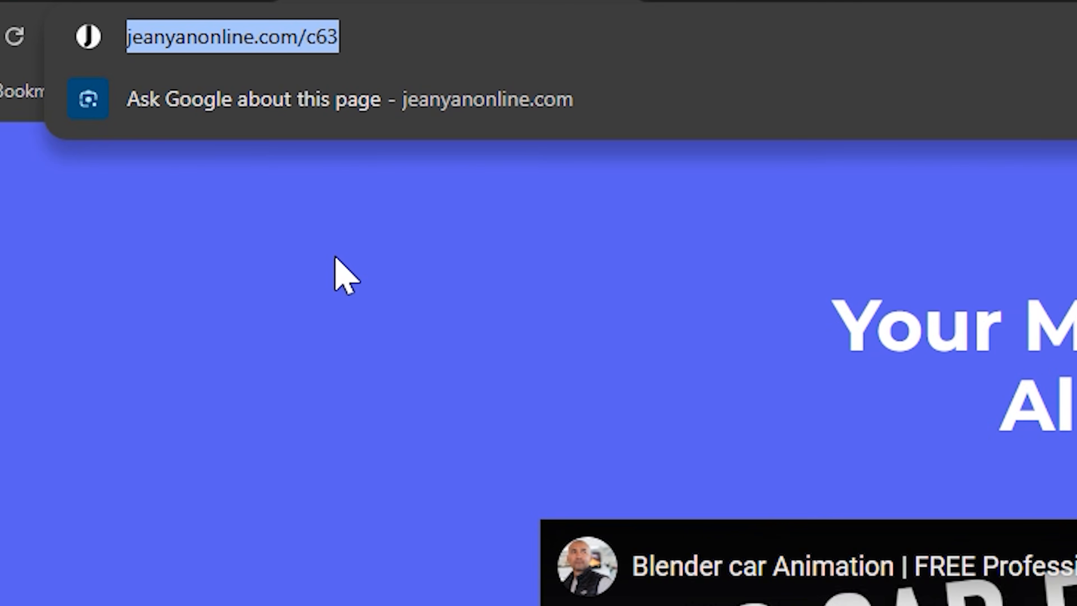
left_click(355, 259)
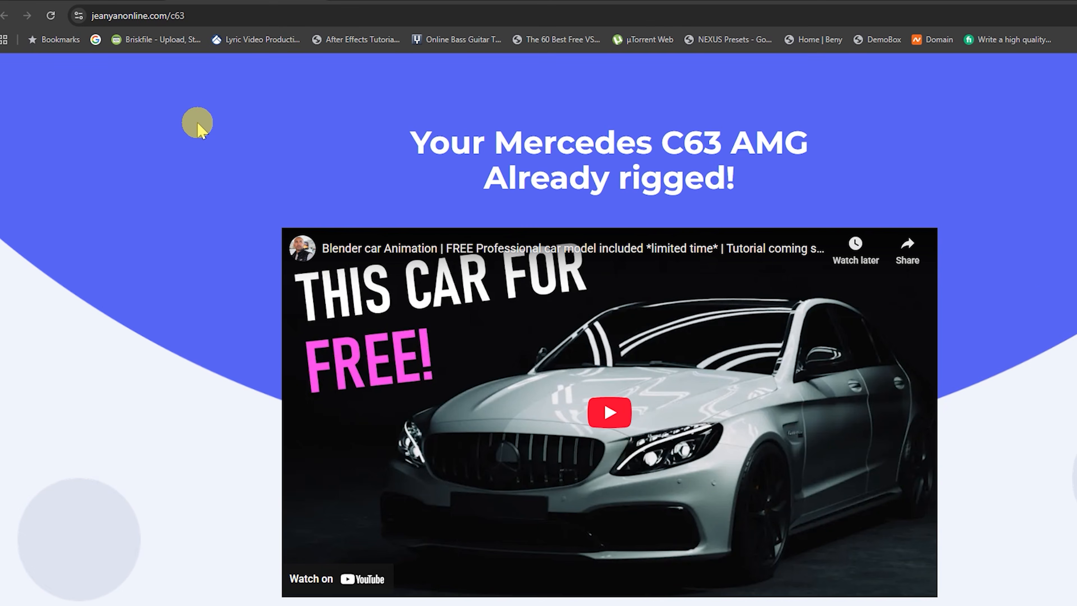
scroll(197, 127, "down", 3)
scroll(136, 208, "down", 15)
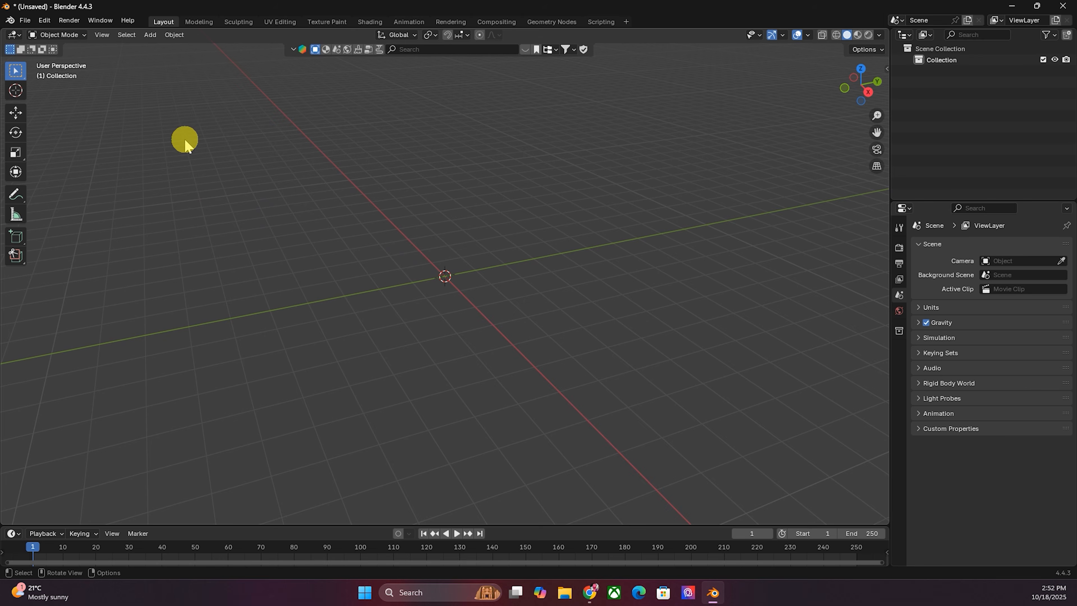
- Append every object from the Object folder of Mercedes C63-AMG V4-FIX.blend into the scene
left_click(25, 20)
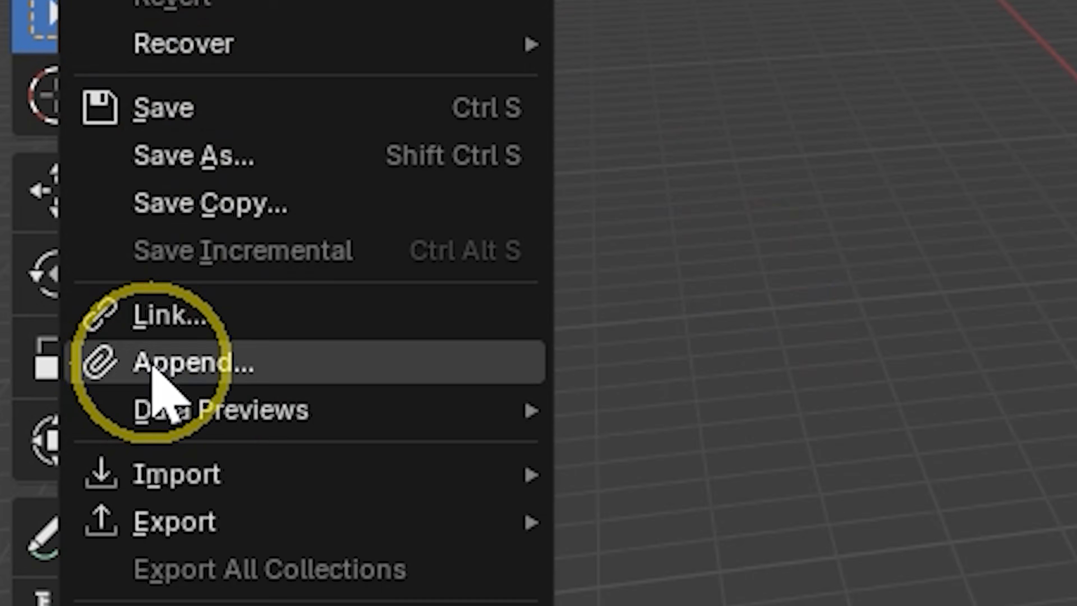
left_click(57, 251)
left_click(182, 237)
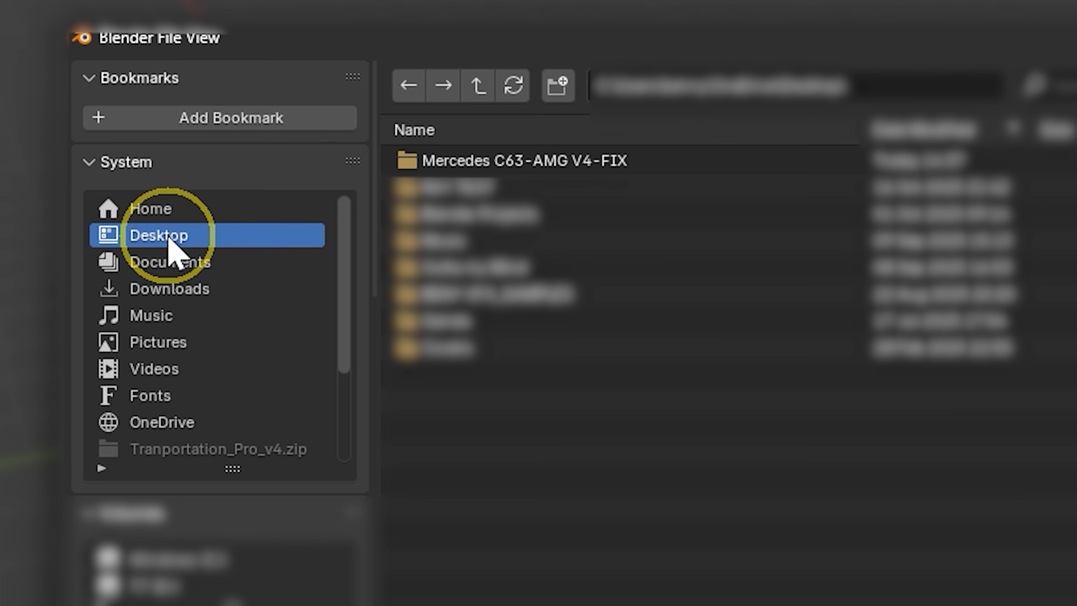
double_click(501, 163)
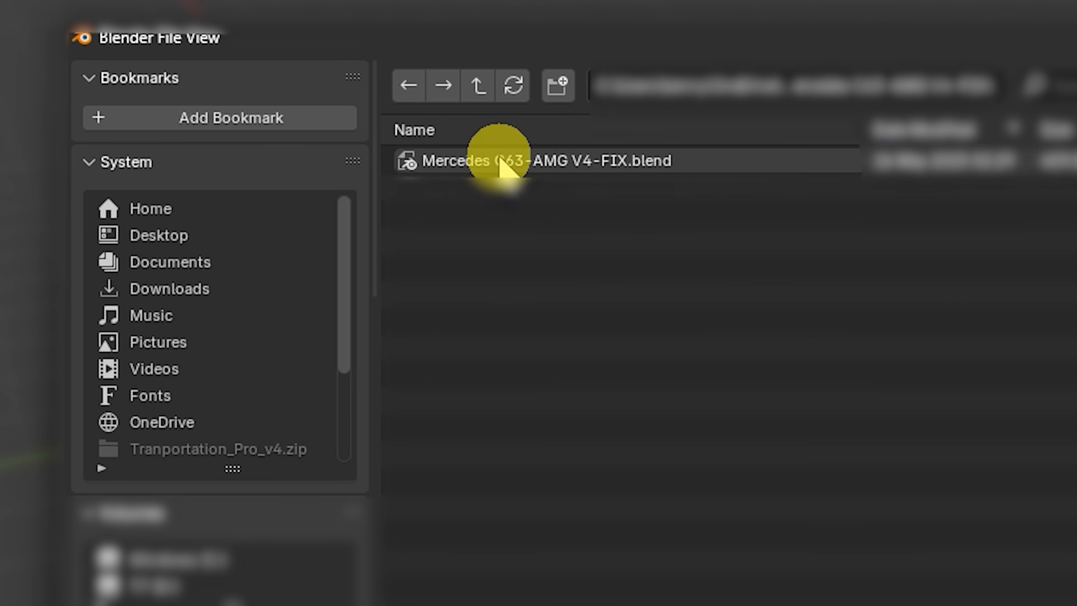
double_click(501, 161)
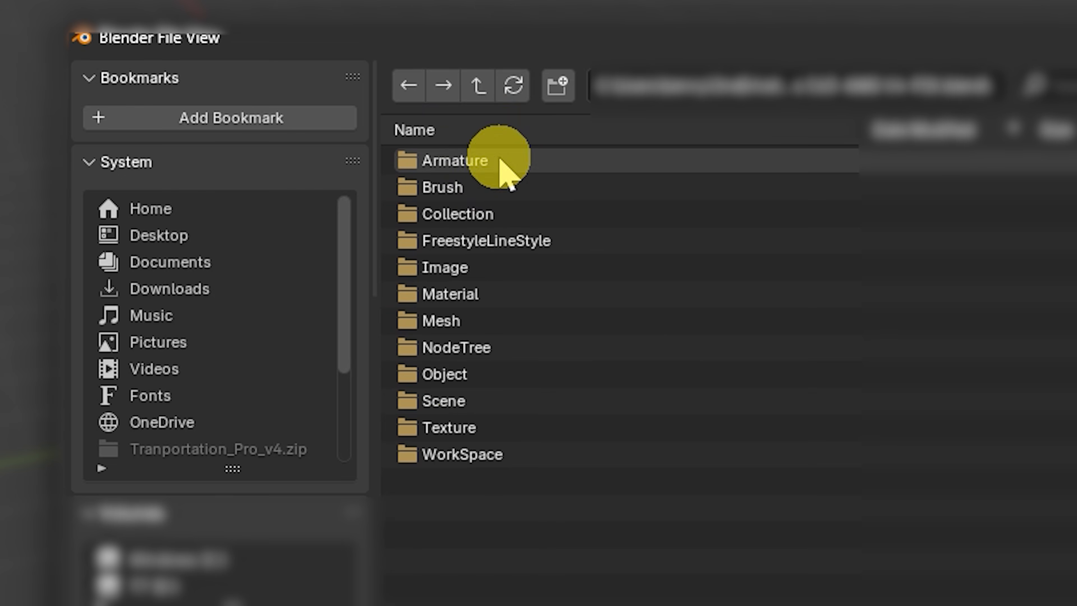
double_click(441, 374)
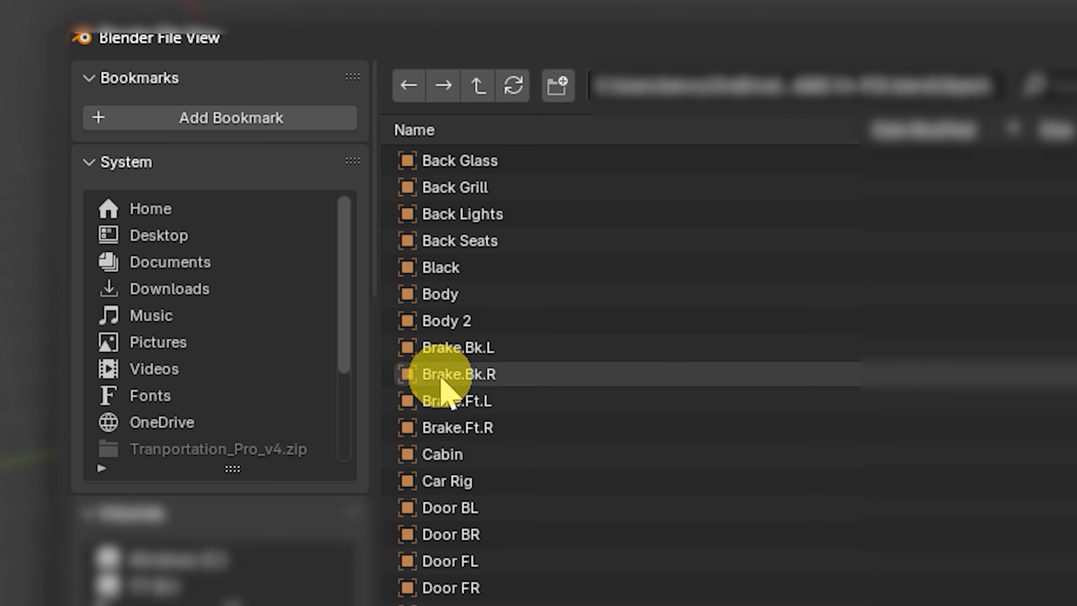
key("a")
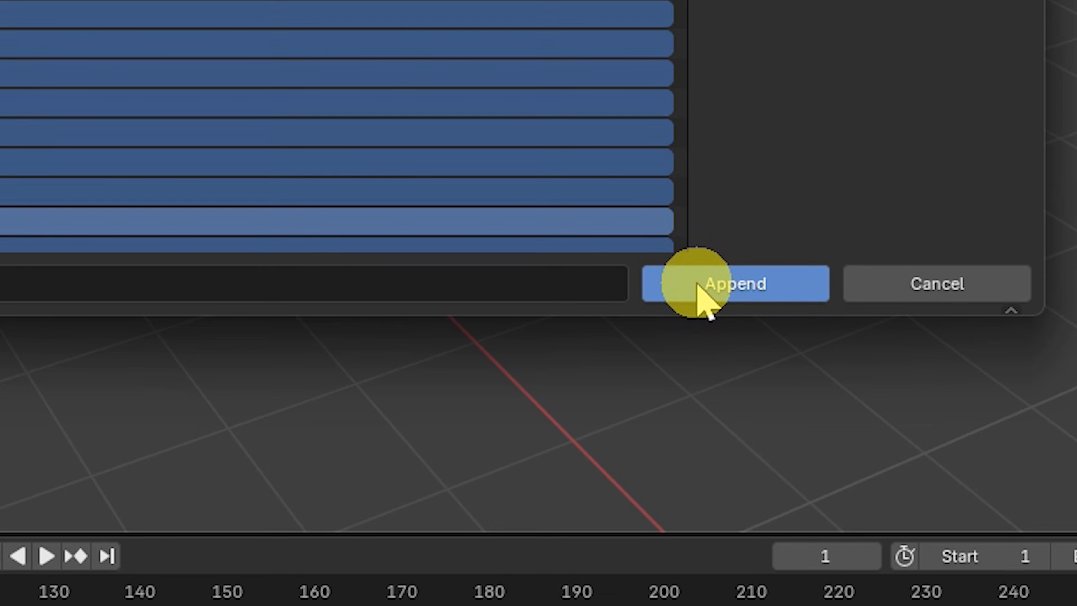
left_click(704, 296)
left_click(376, 362)
scroll(488, 220, "up", 4)
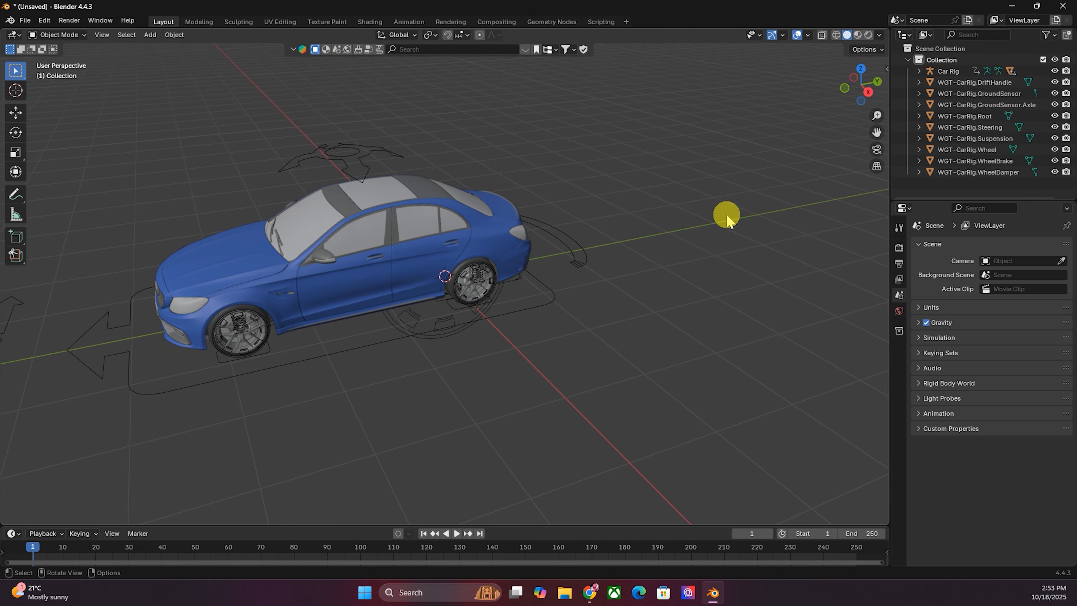
left_click_drag(848, 96, 1064, 93)
left_click_drag(1064, 93, 1068, 91)
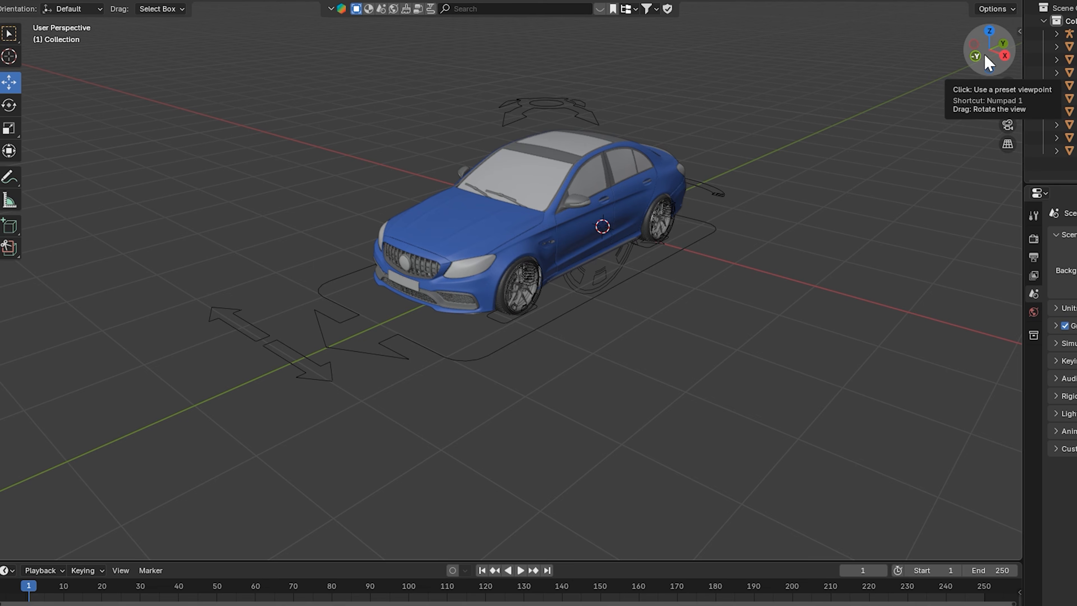
left_click(931, 231)
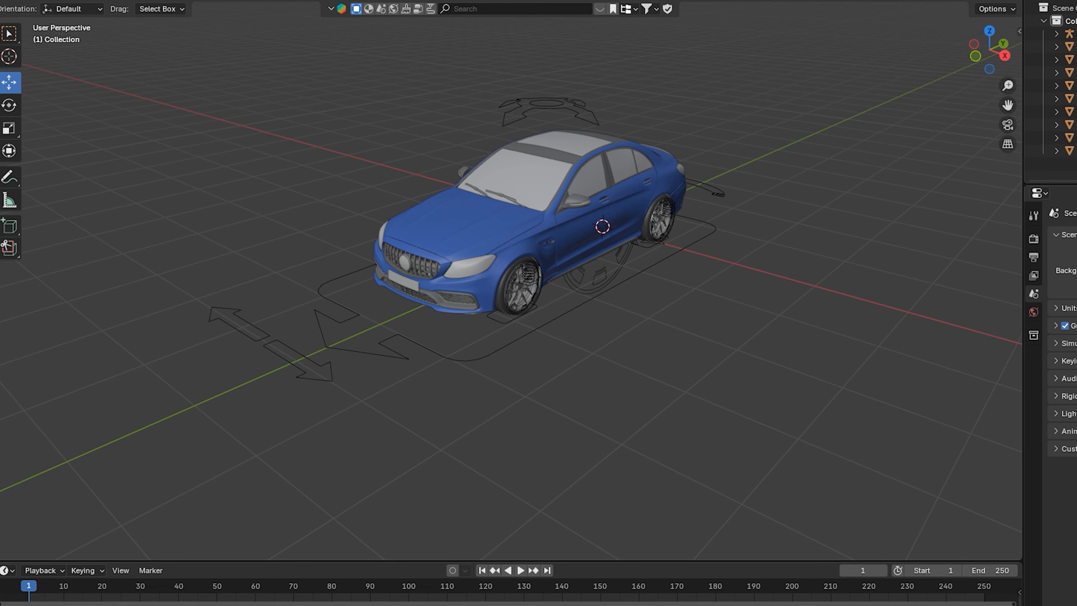
left_click(691, 570)
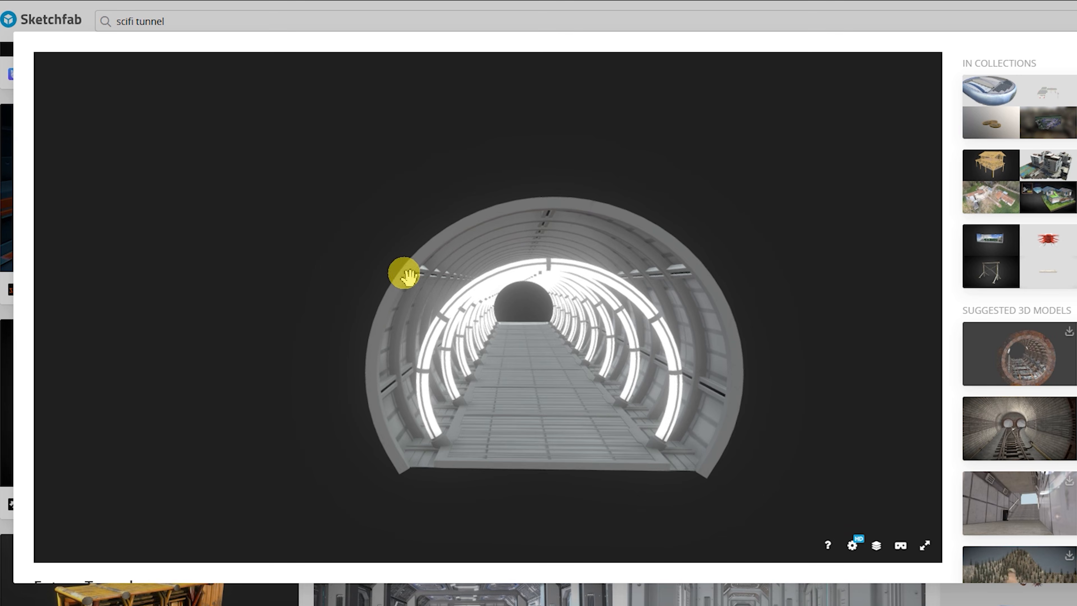
mouse_move(403, 272)
left_mouse_down()
mouse_move(582, 385)
mouse_move(567, 378)
mouse_move(674, 377)
left_mouse_up()
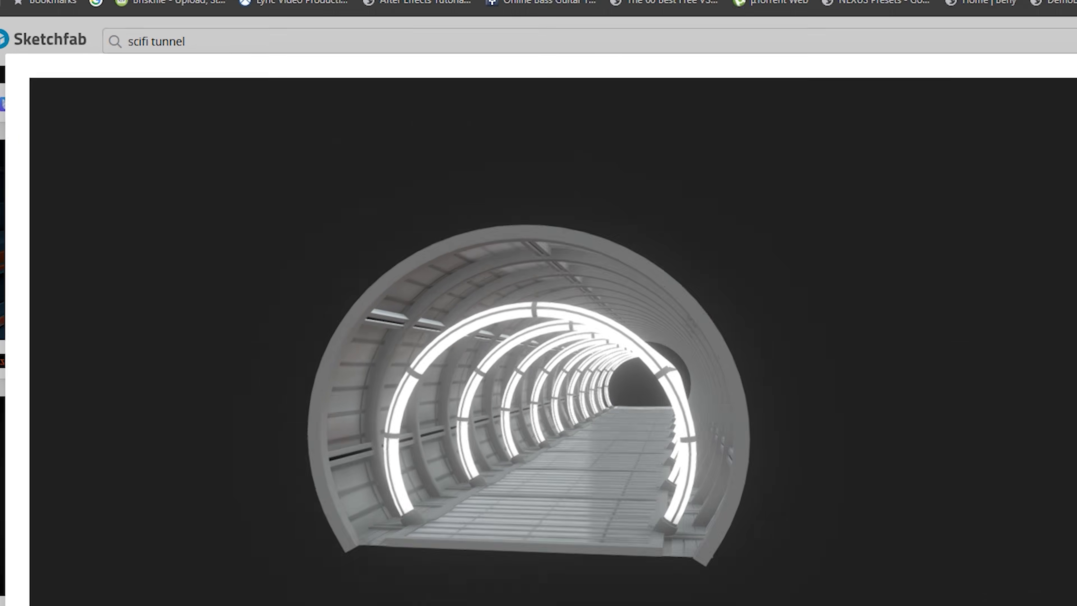
left_click(398, 0)
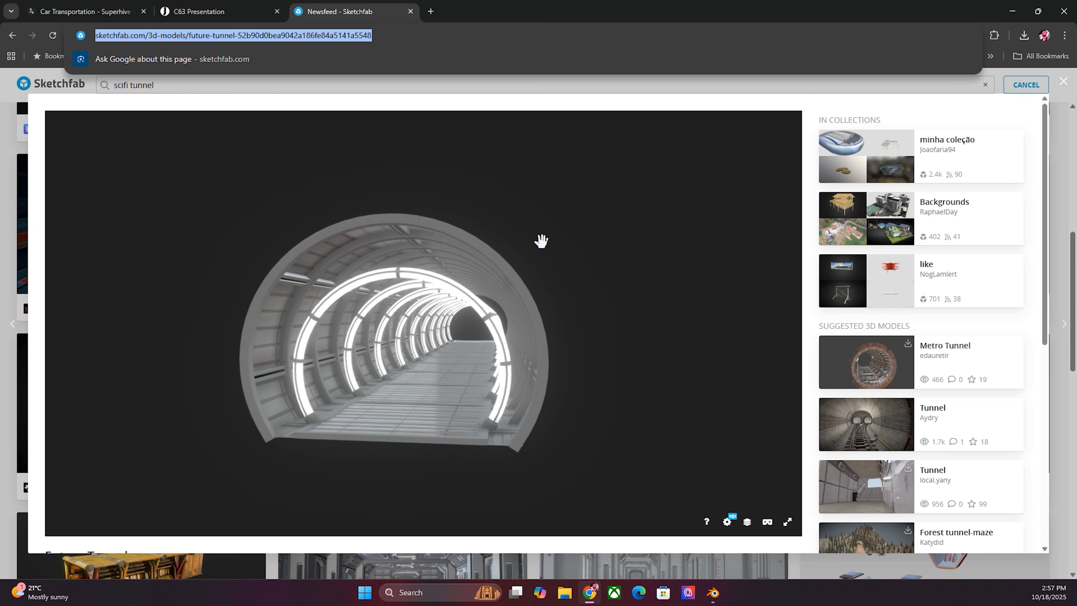
mouse_move(439, 319)
left_mouse_down()
mouse_move(456, 320)
mouse_move(447, 329)
mouse_move(482, 358)
mouse_move(478, 336)
left_mouse_up()
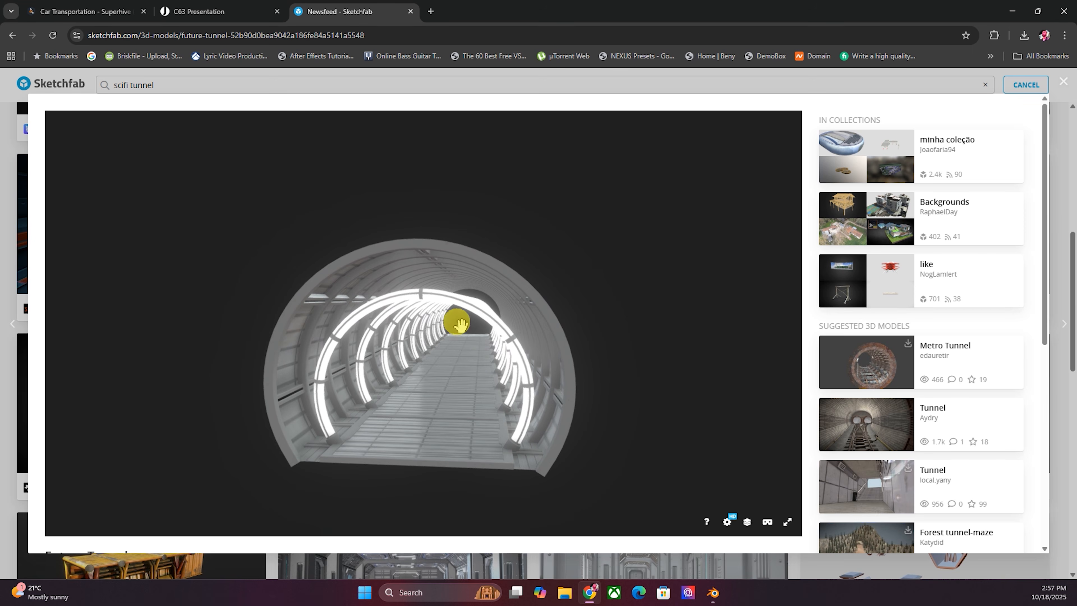
left_click_drag(395, 466, 509, 375)
left_click_drag(573, 395, 635, 279)
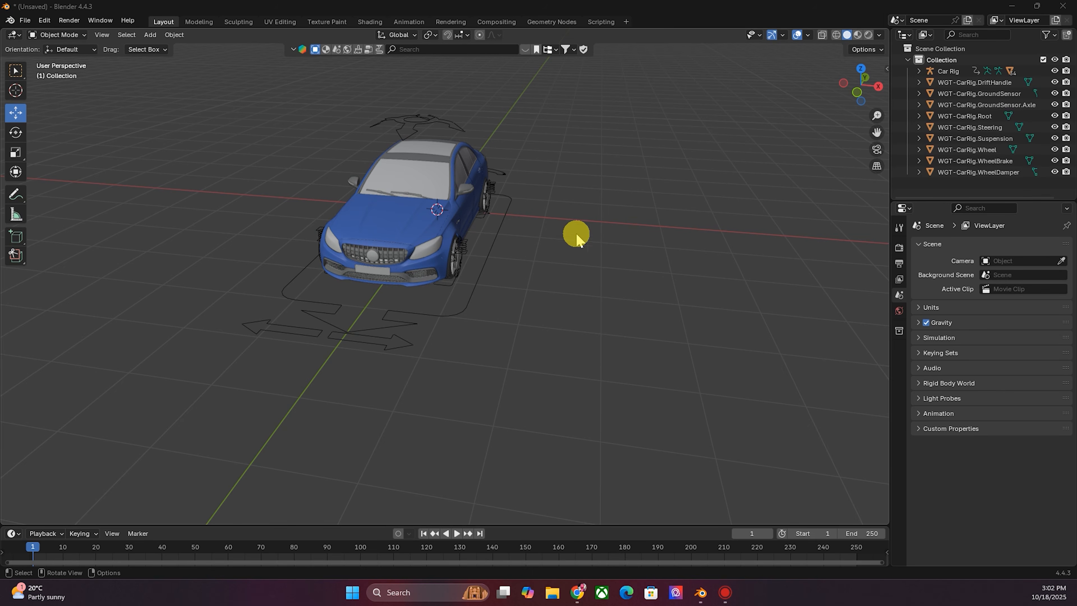
- Add a NURBS path curve and move it along the X axis to about 3.74 m
left_click_drag(852, 102, 867, 91)
left_click(150, 36)
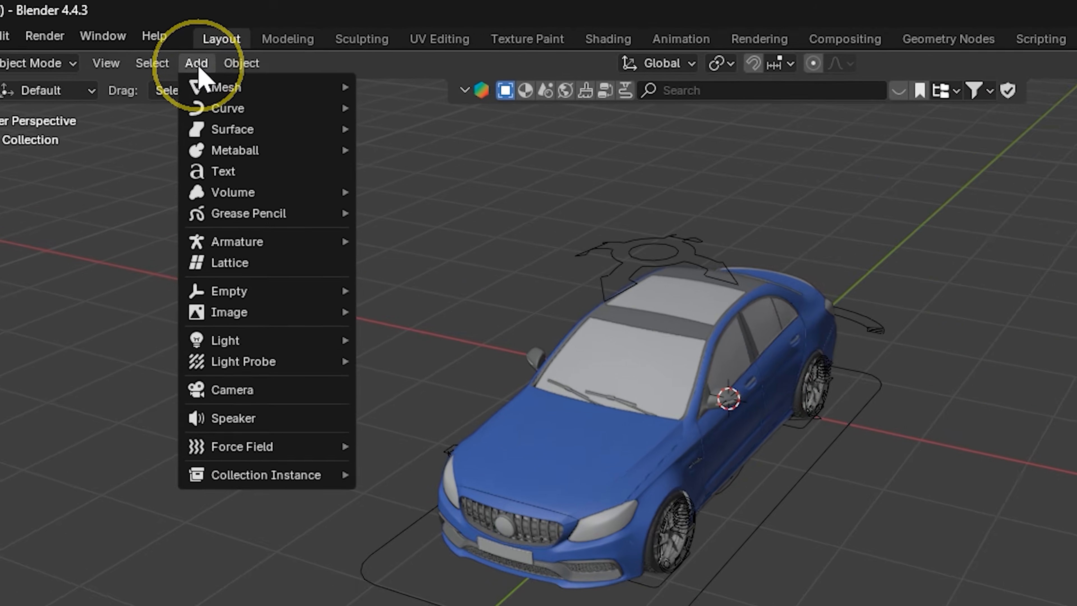
mouse_move(175, 64)
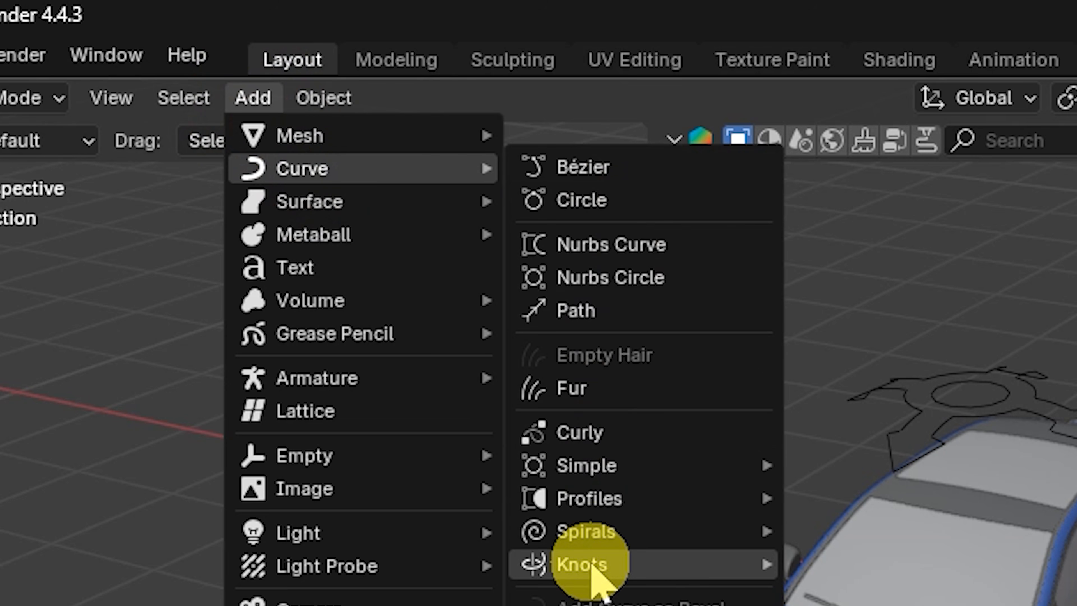
left_click(604, 309)
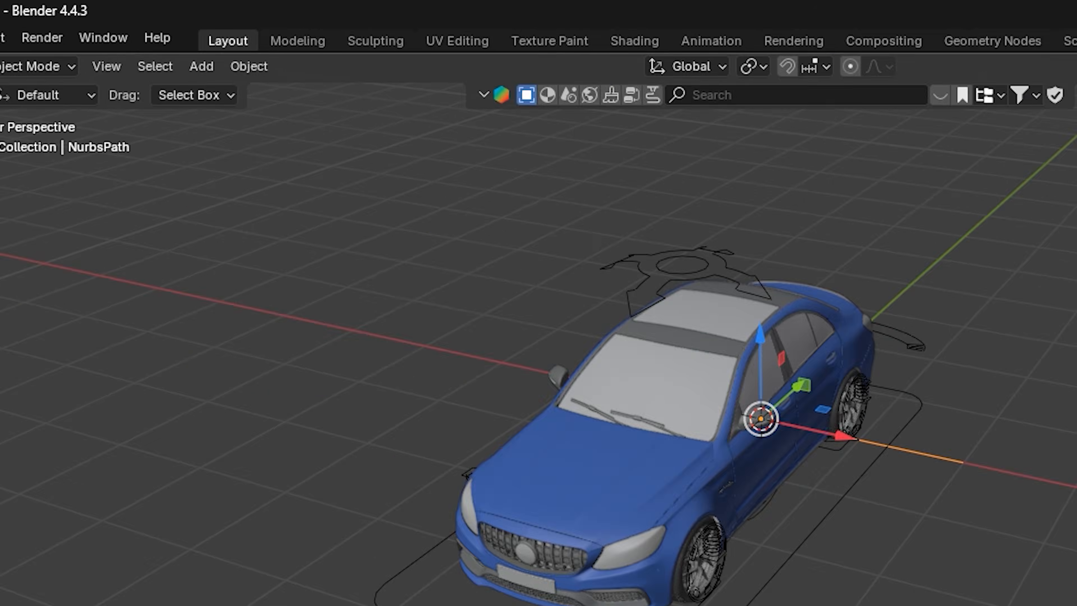
left_click_drag(860, 93, 833, 91)
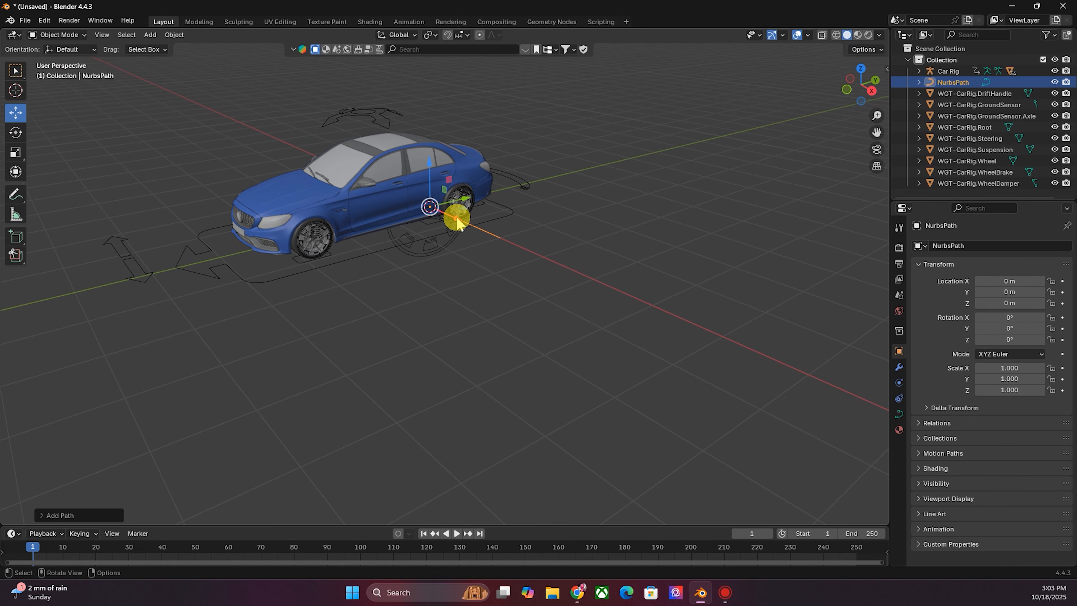
left_click_drag(457, 224, 593, 316)
left_click_drag(860, 85, 844, 120)
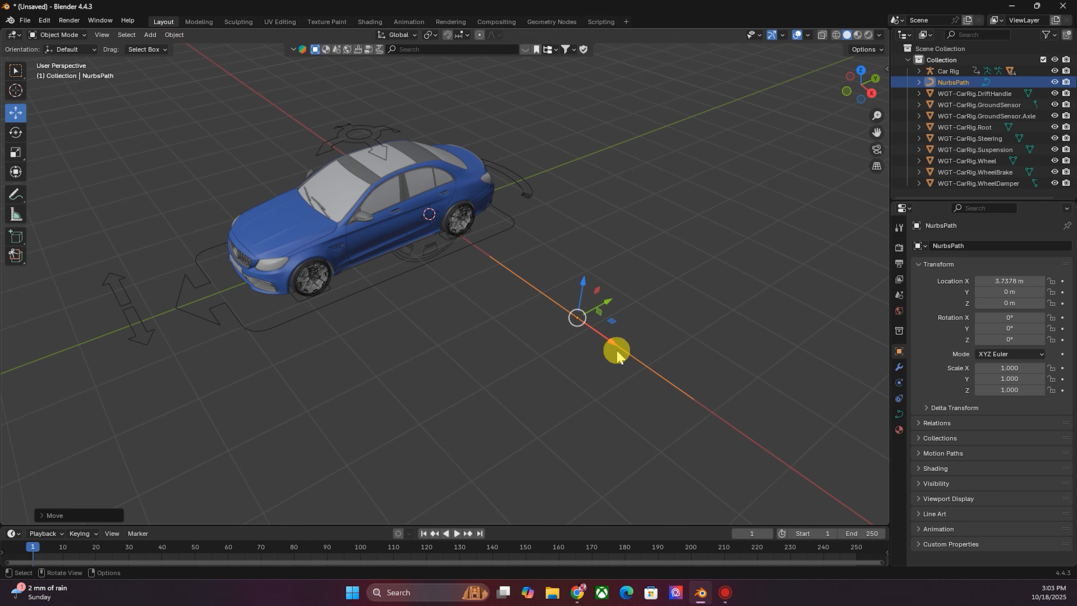
- Display the path's curve normals in Edit Mode, then return to Object Mode
left_click(79, 35)
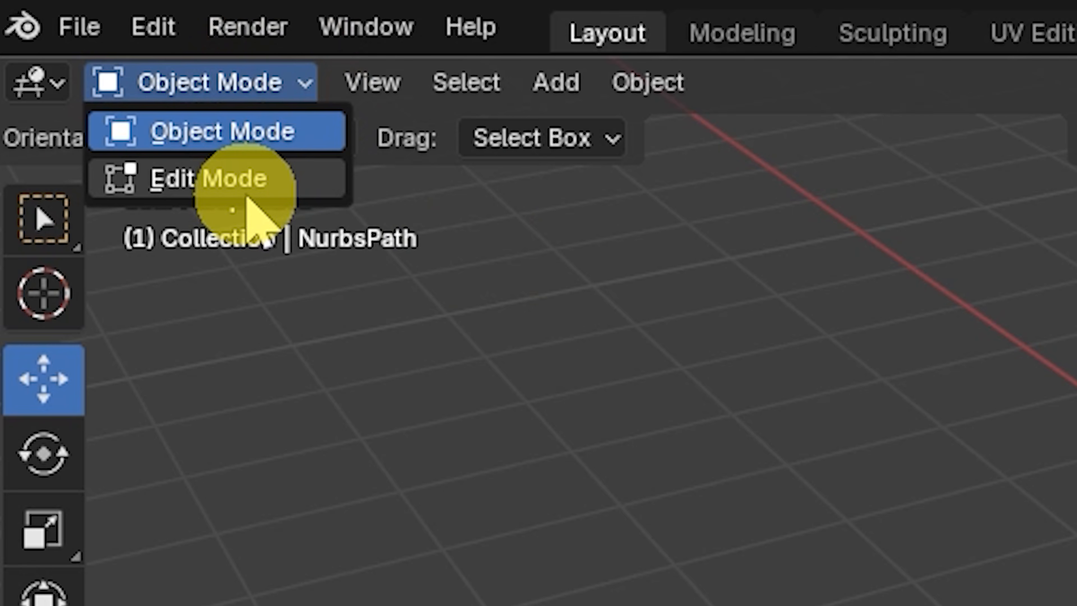
left_click(245, 193)
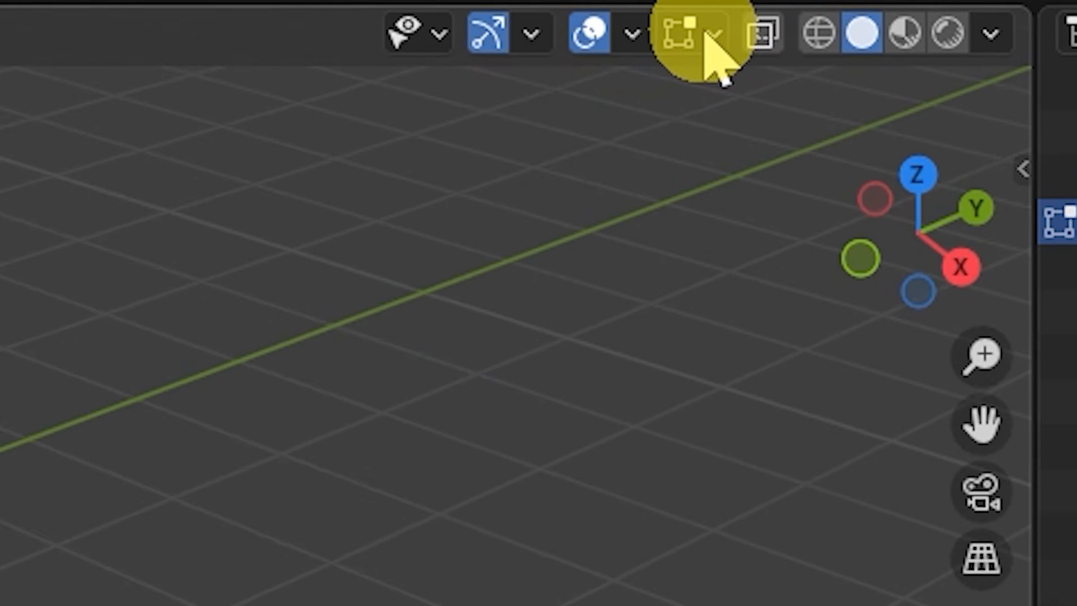
left_click(808, 35)
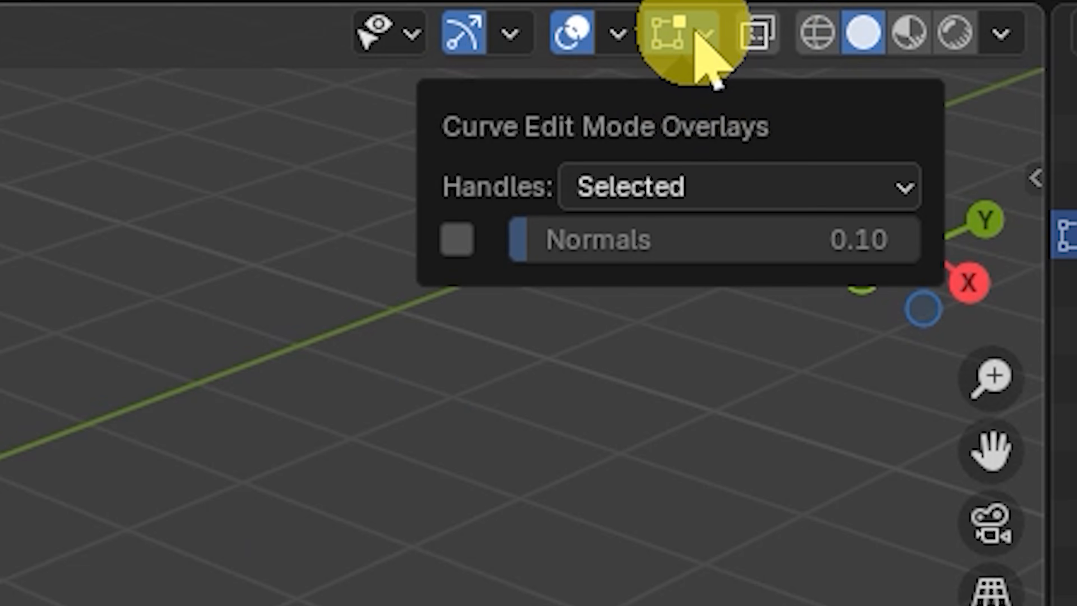
left_click(456, 248)
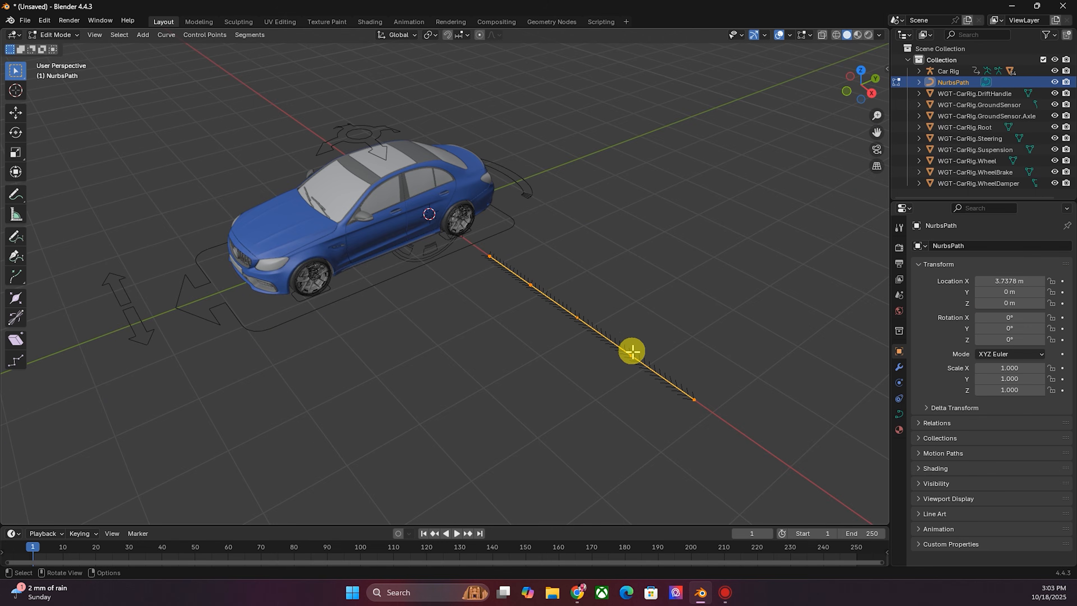
left_click_drag(876, 132, 668, 42)
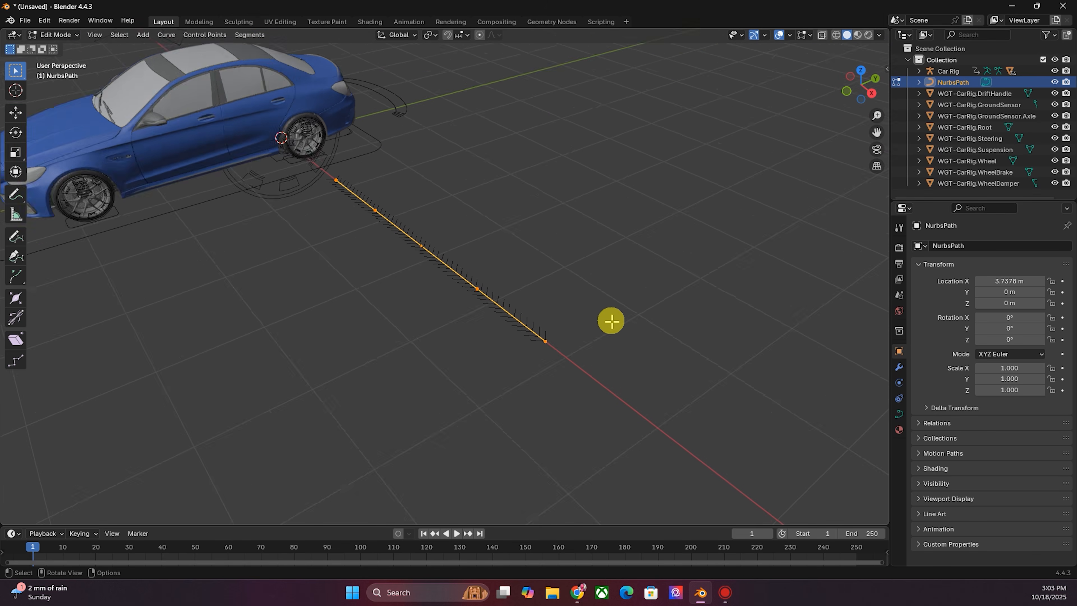
middle_click_drag(611, 320, 561, 330)
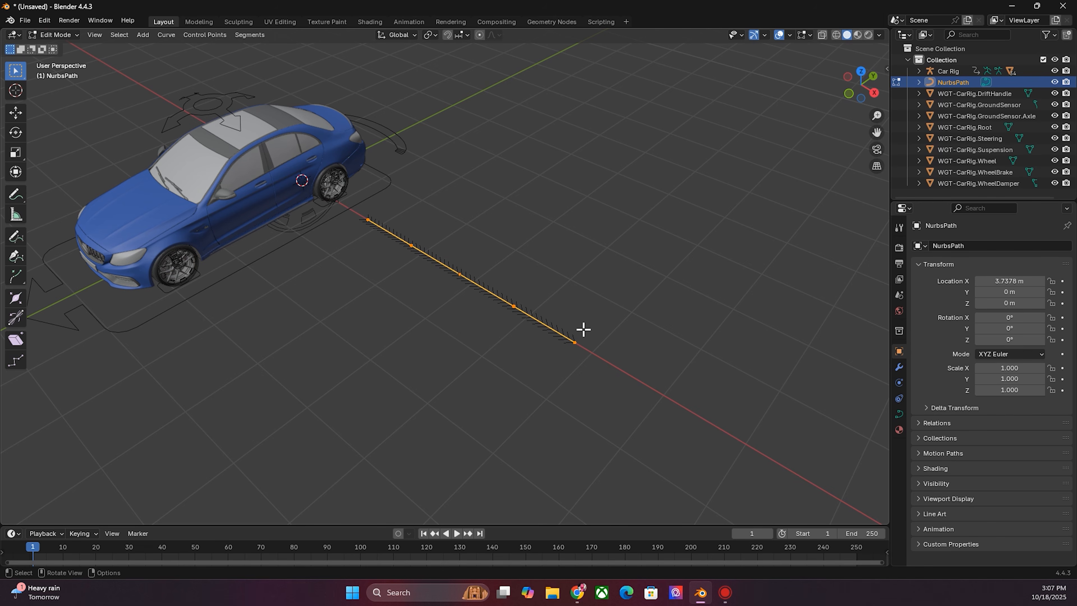
key("Tab")
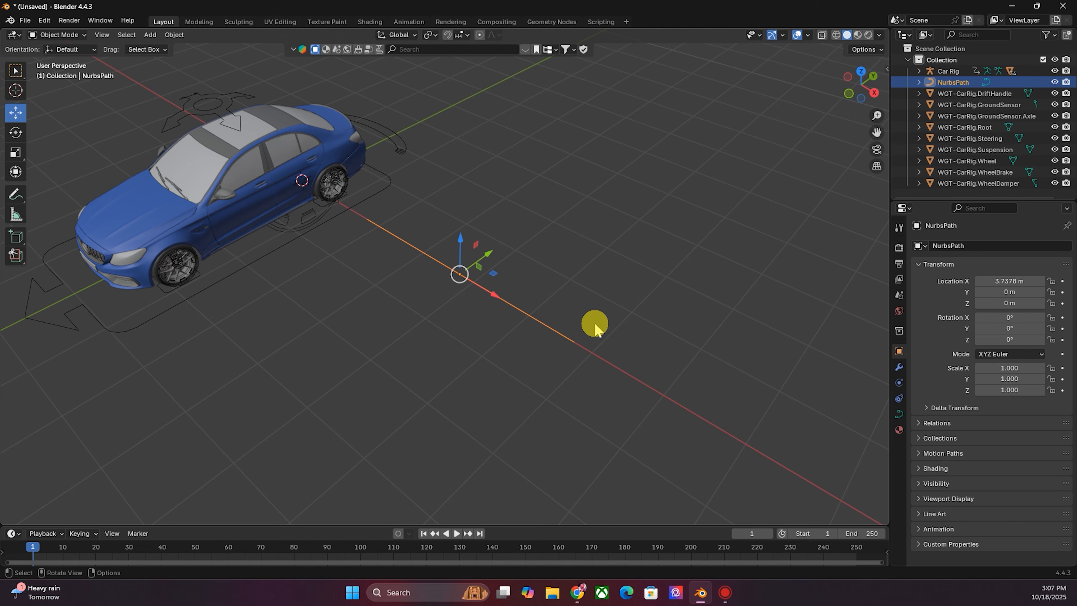
- Set the path's Z rotation to -90° in the object properties and re-enter Edit Mode on it
left_click(899, 331)
left_click(899, 351)
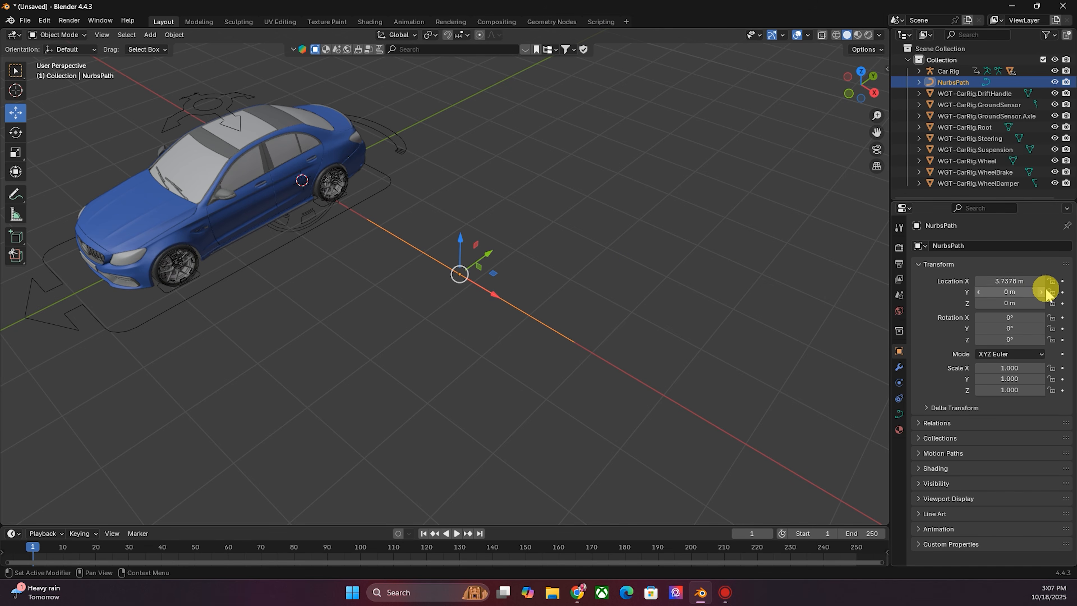
left_click(652, 305)
left_click(563, 334)
left_click(910, 396)
type("-90")
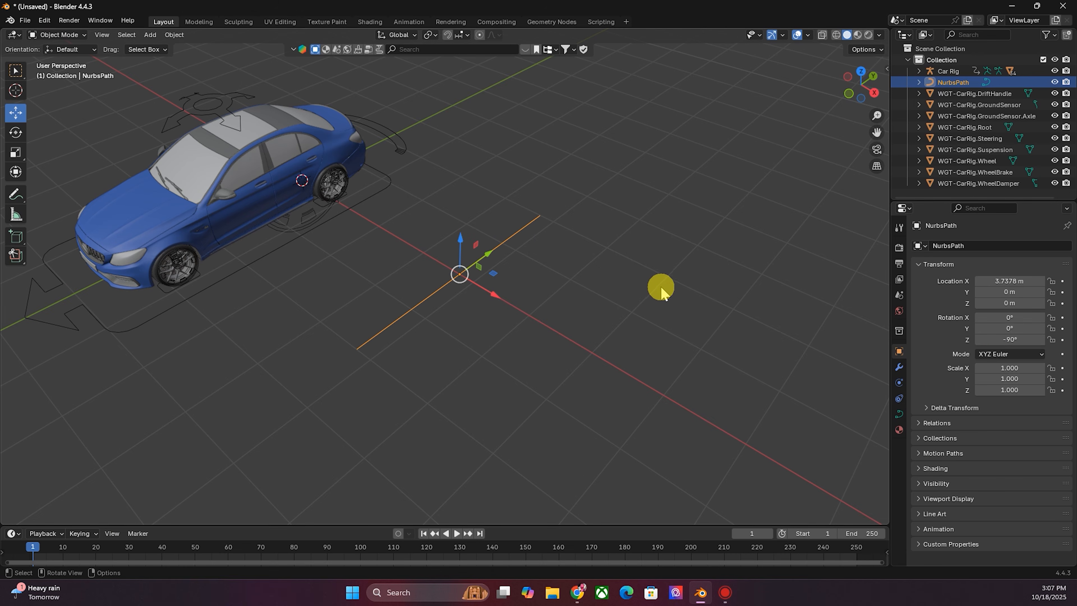
key("Tab")
scroll(425, 314, "up", 3)
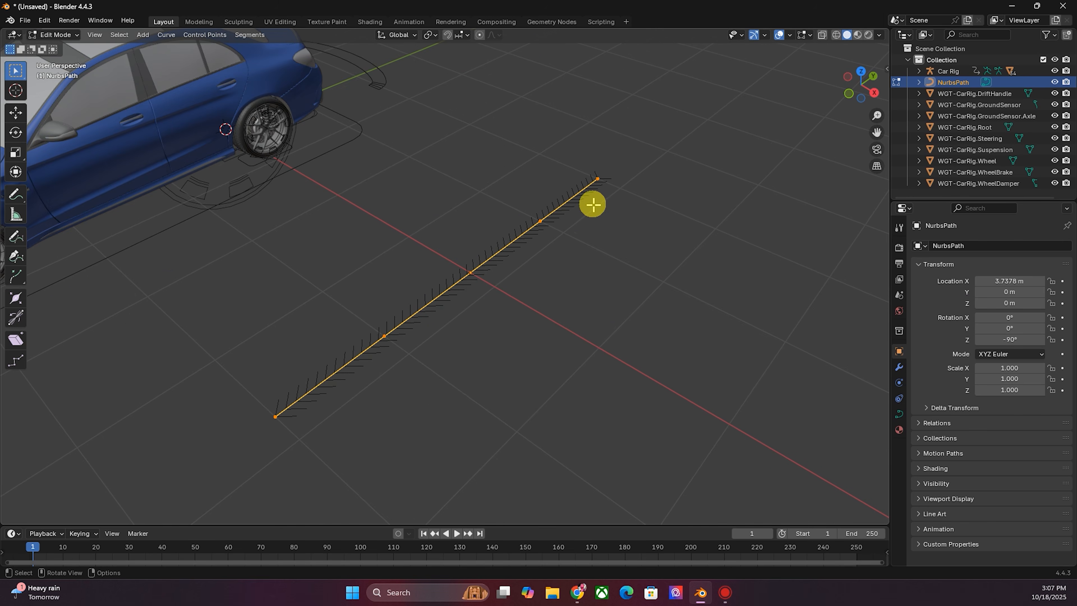
- Return to Object Mode and scale the path up uniformly to about 10.7
middle_click_drag(367, 347, 376, 147)
key("Tab")
scroll(584, 294, "down", 3)
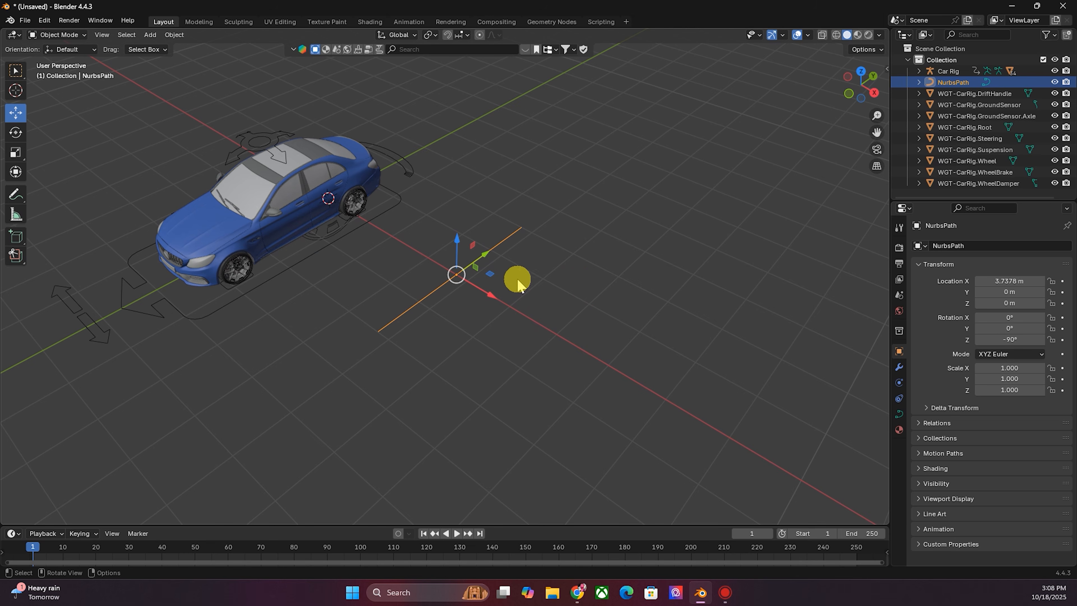
key("s")
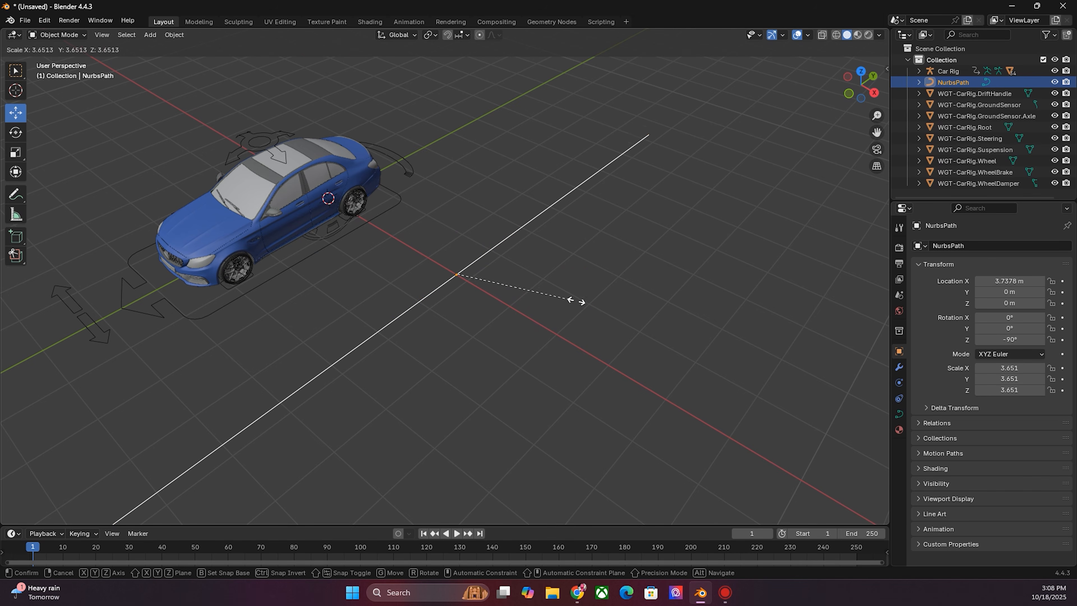
left_click(592, 302)
scroll(602, 307, "down", 5)
key("s")
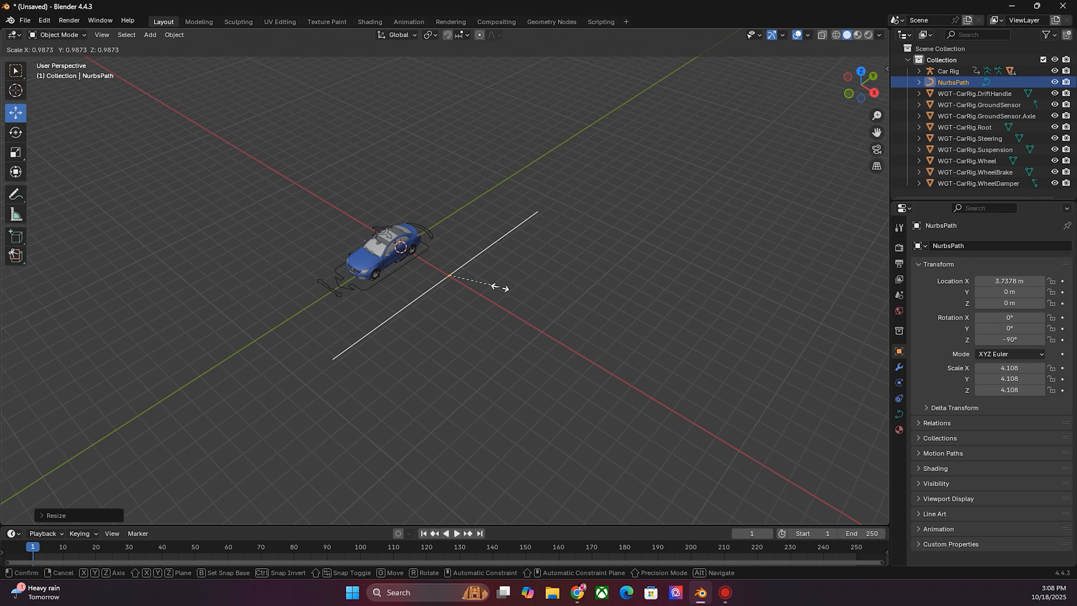
left_click(582, 305)
scroll(587, 341, "down", 3)
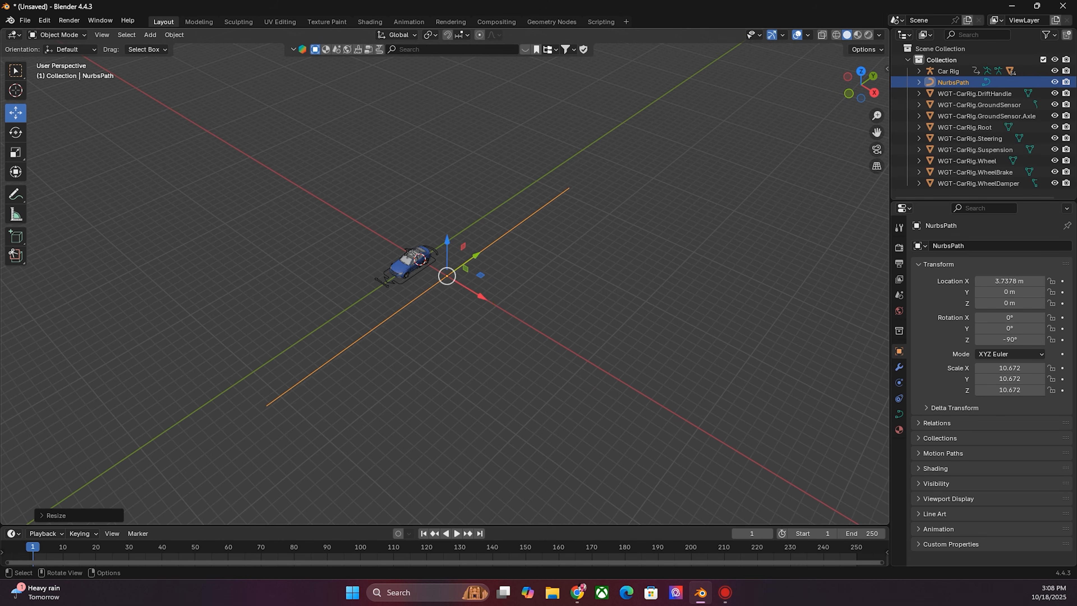
- Scale the path up further twice so it stretches well past the car
key("s")
left_click(529, 309)
key("s")
left_click(542, 299)
scroll(537, 307, "down", 2)
scroll(538, 316, "up", 2)
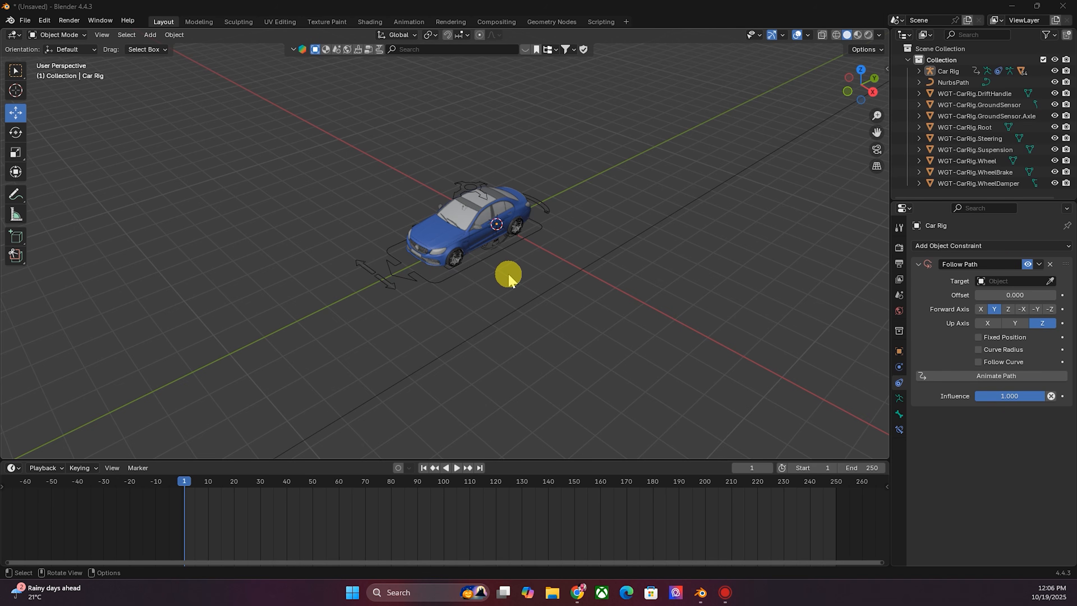
- Select the car rig and switch it into Pose Mode
scroll(507, 273, "up", 4)
left_click(497, 303)
scroll(615, 310, "down", 2)
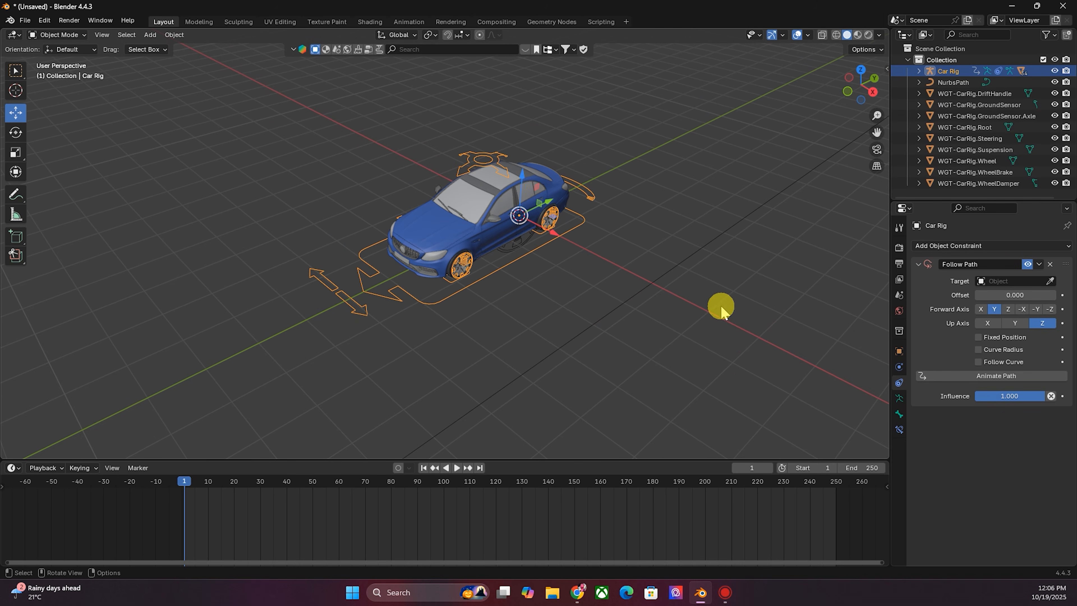
left_click(650, 284)
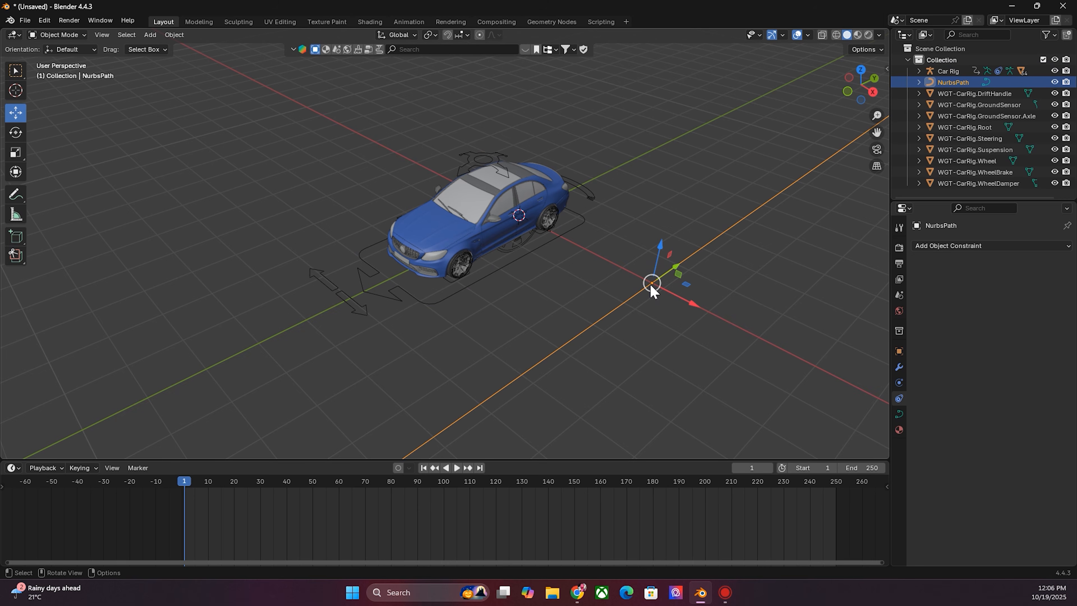
left_click(434, 304)
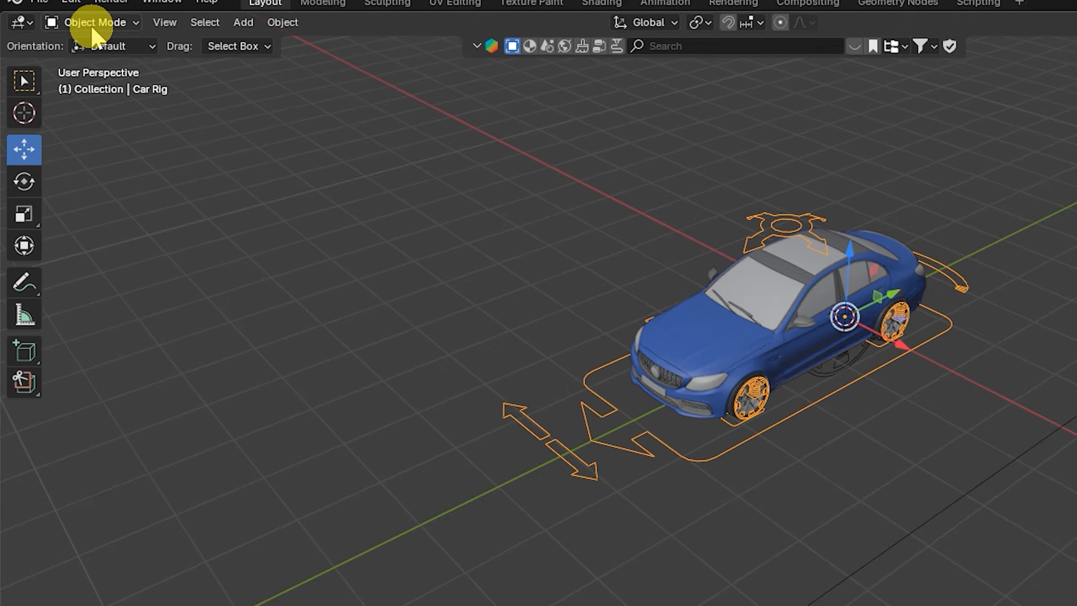
left_click(57, 35)
left_click(203, 125)
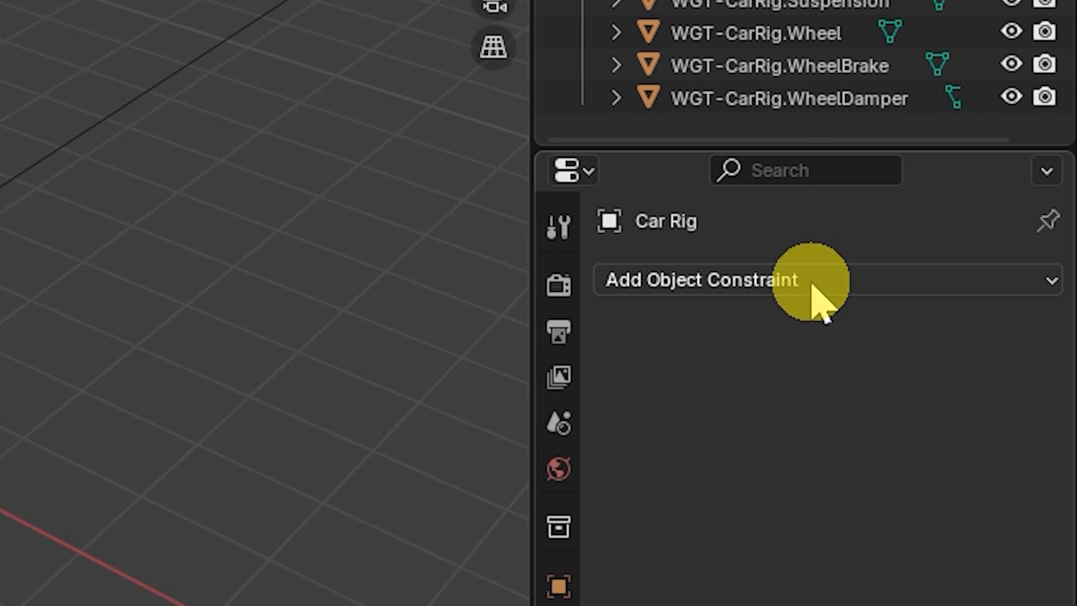
- Add a Follow Path constraint to the car rig and pick NurbsPath as its target
left_click(800, 284)
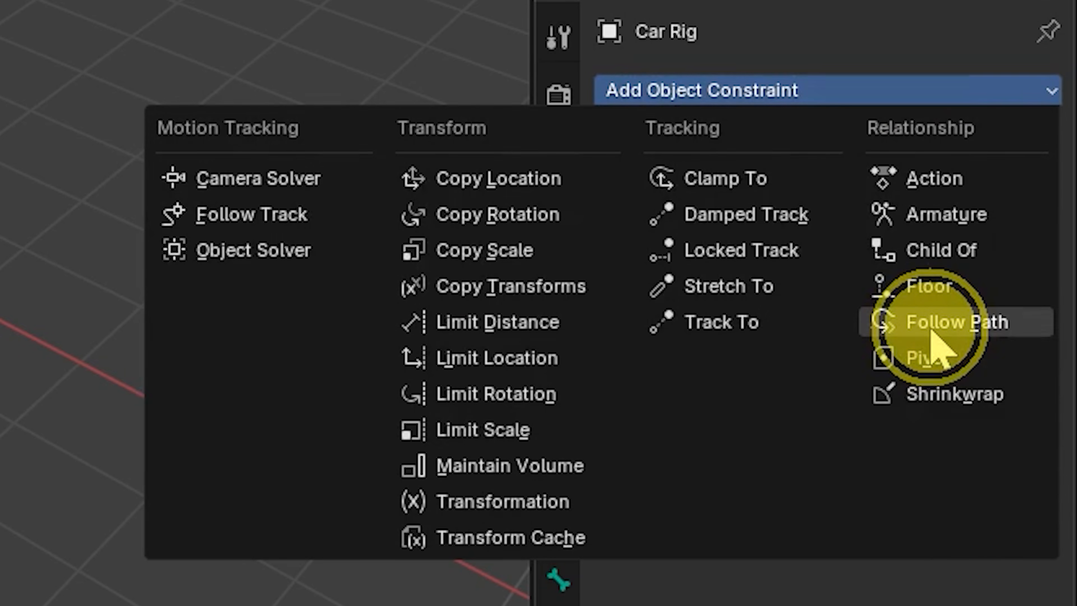
left_click(933, 325)
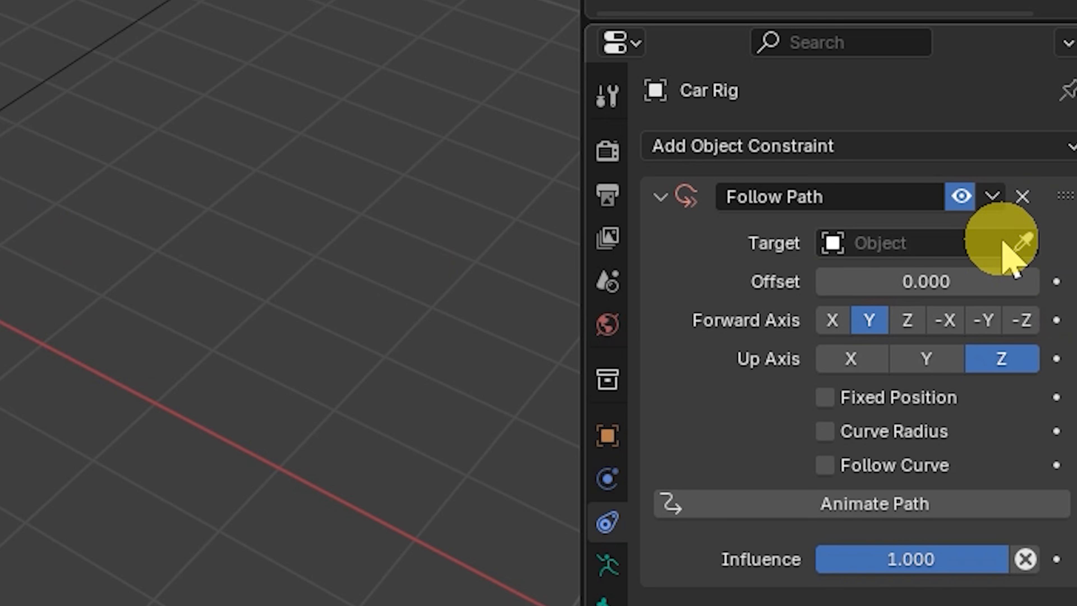
left_click(1050, 281)
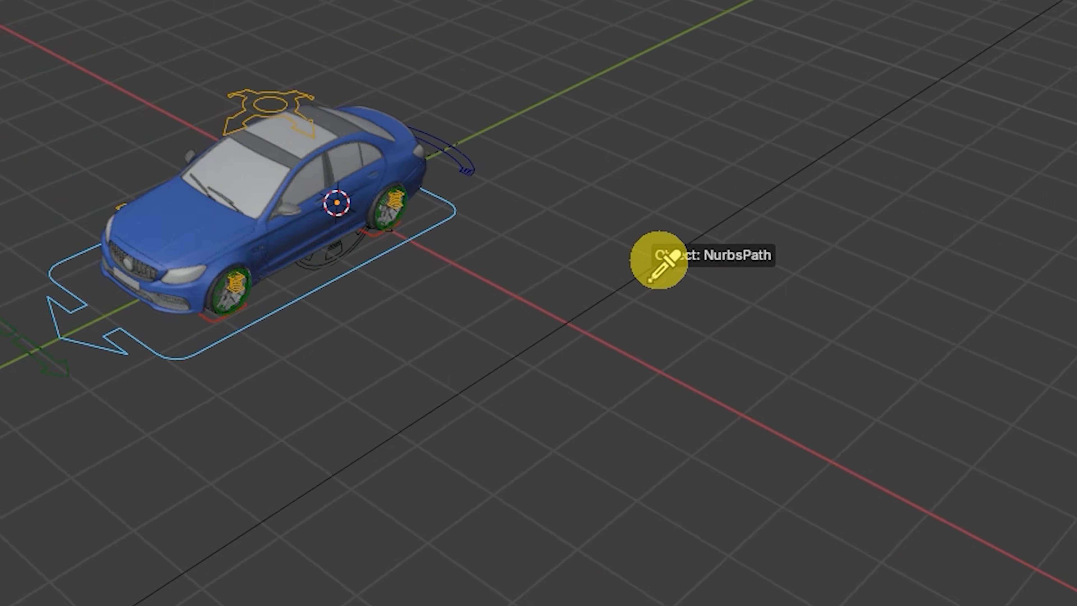
left_click(635, 276)
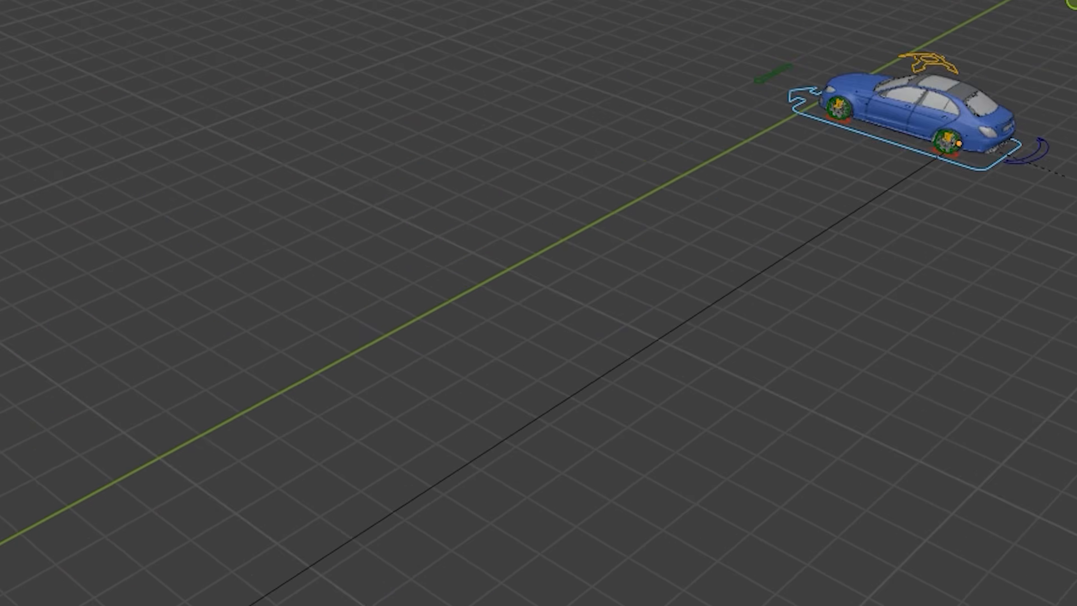
- Enable Fixed Position and Follow Curve on the constraint and set the forward axis to -Y
scroll(590, 268, "up", 3)
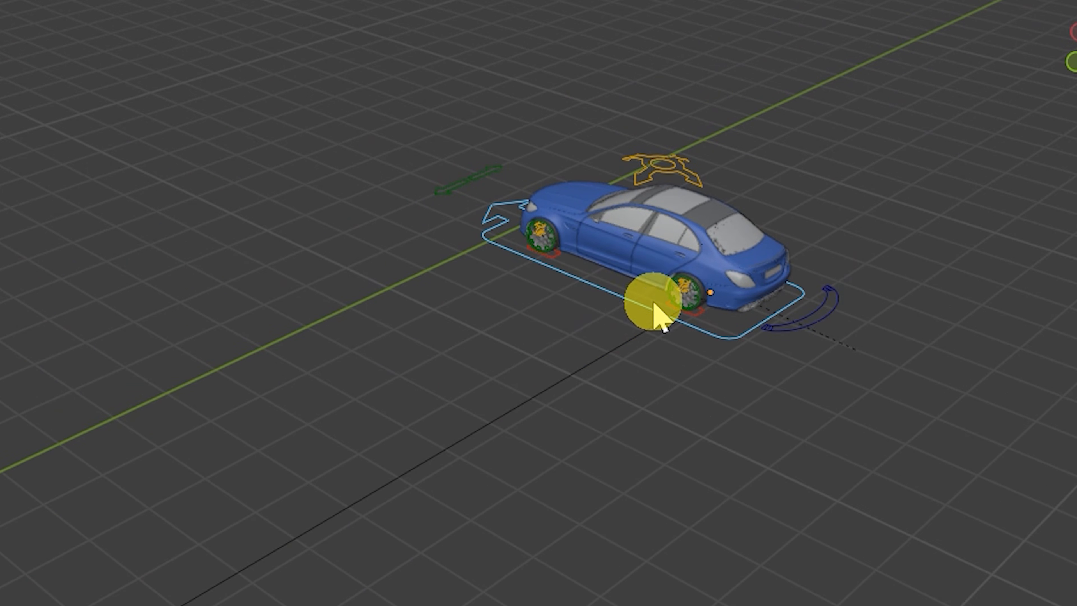
middle_click_drag(709, 293, 602, 299, "shift")
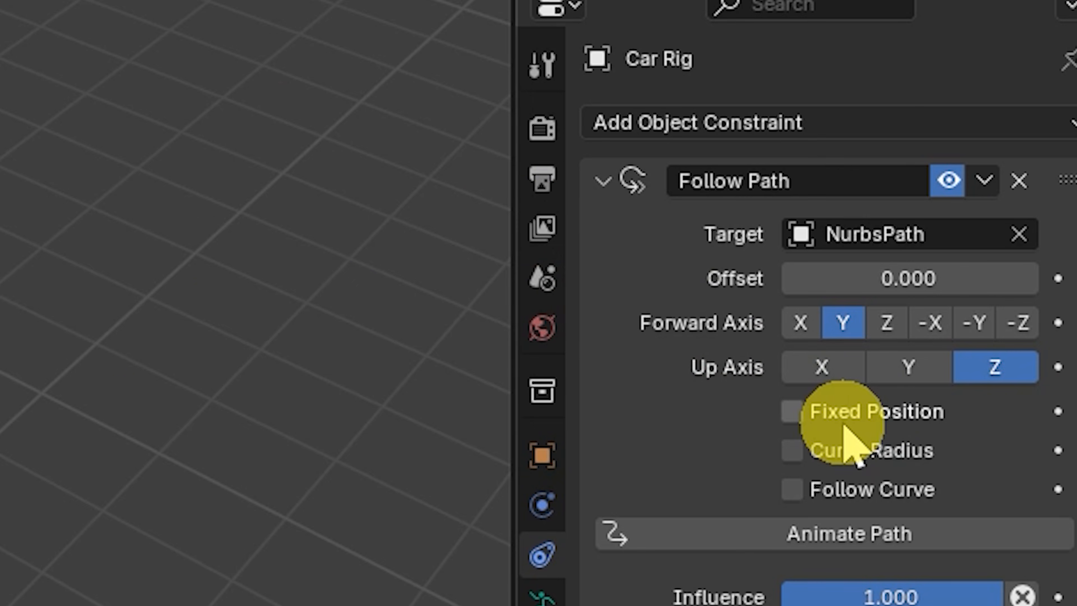
left_click(857, 416)
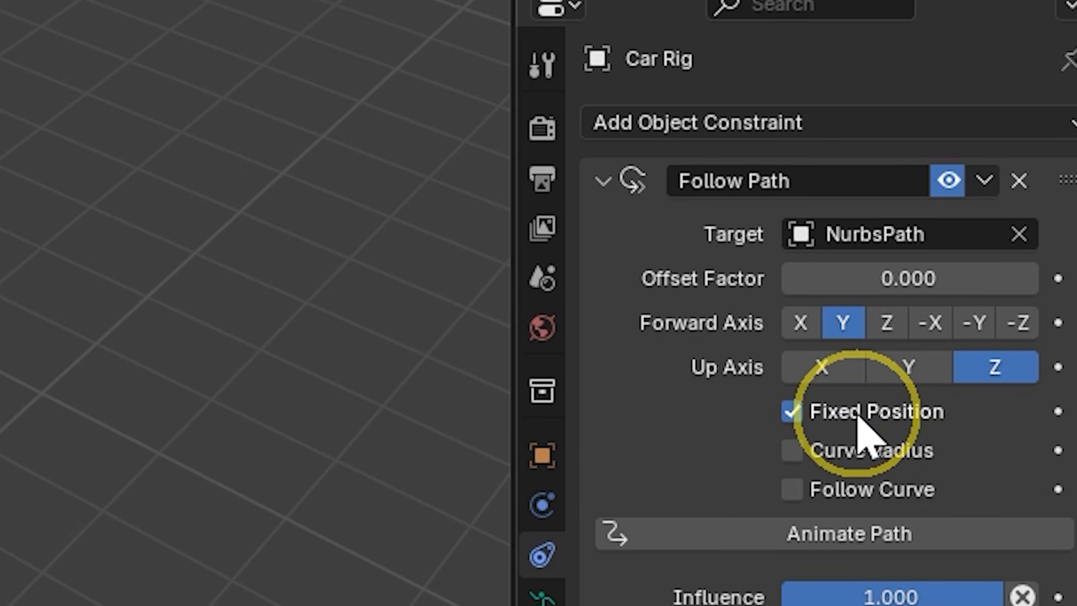
left_click(843, 492)
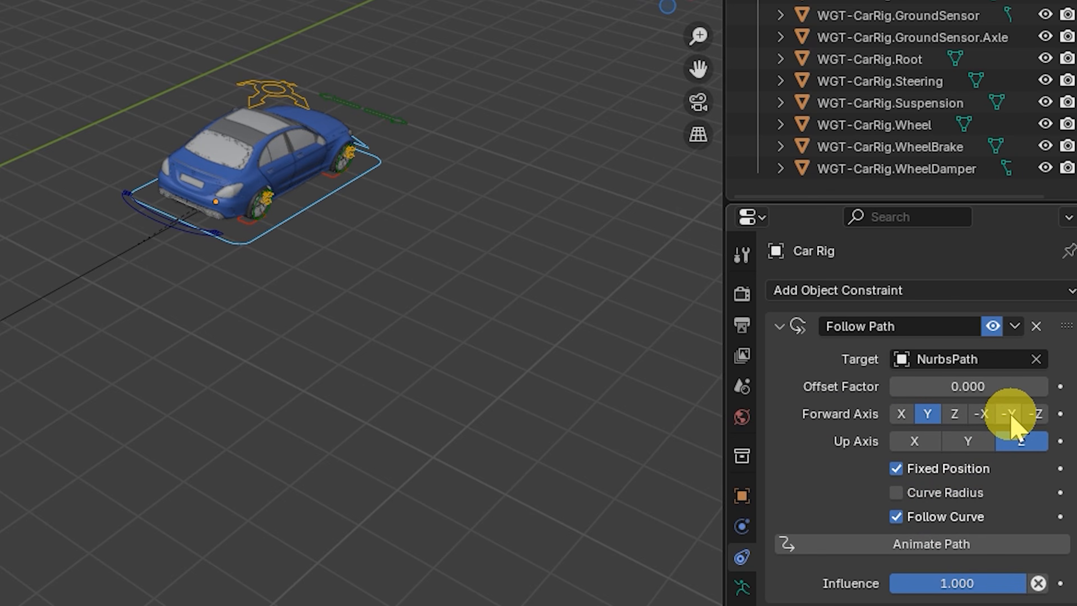
left_click(1009, 414)
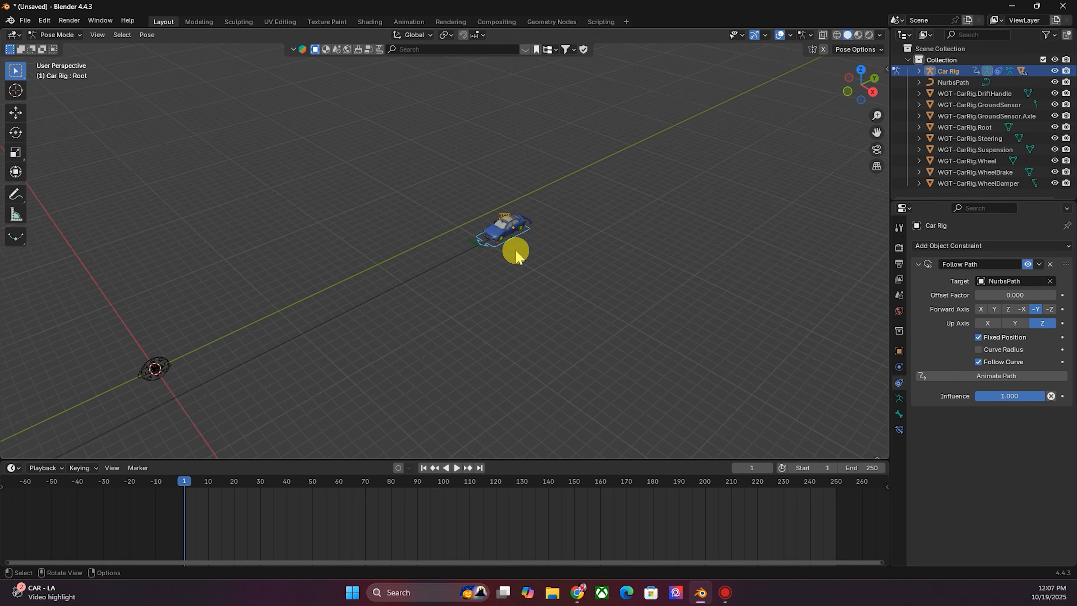
- Preview the car moving along the path by scrubbing the constraint's Offset Factor
scroll(516, 255, "down", 1)
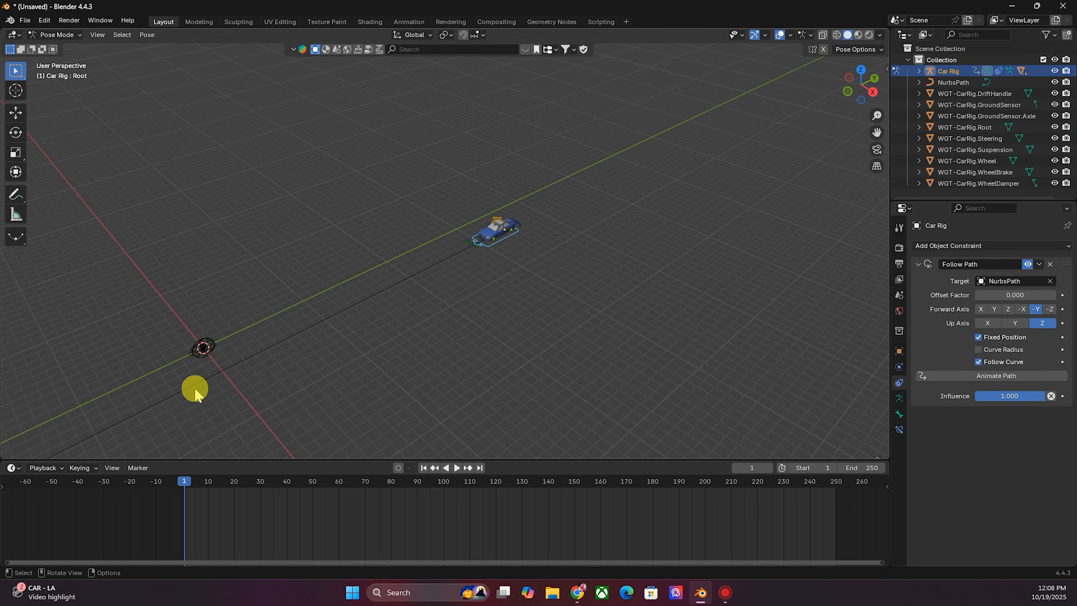
scroll(617, 221, "up", 4)
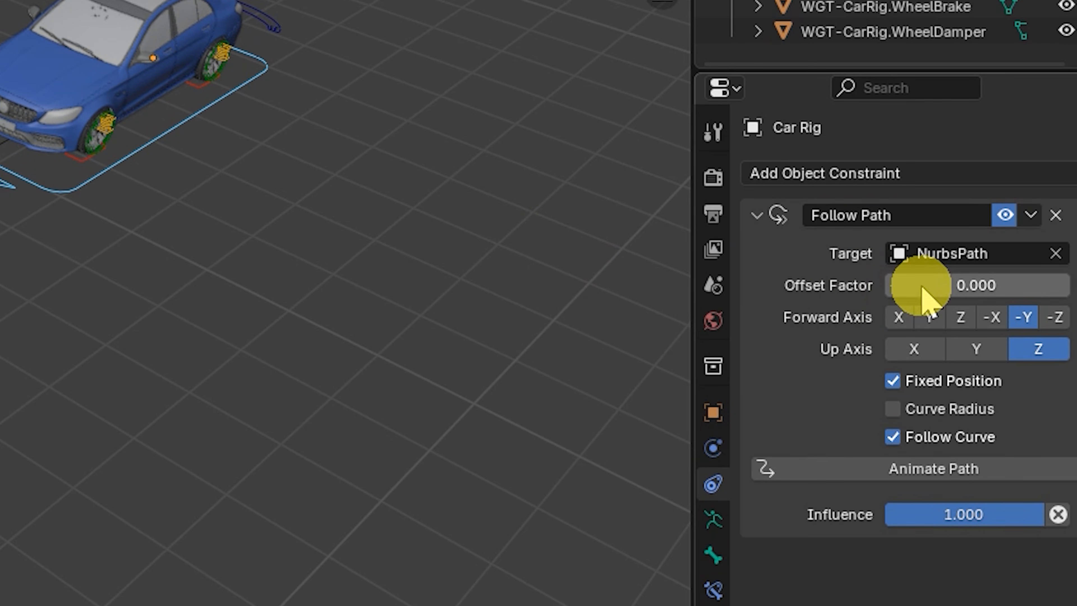
left_click_drag(924, 283, 1022, 295)
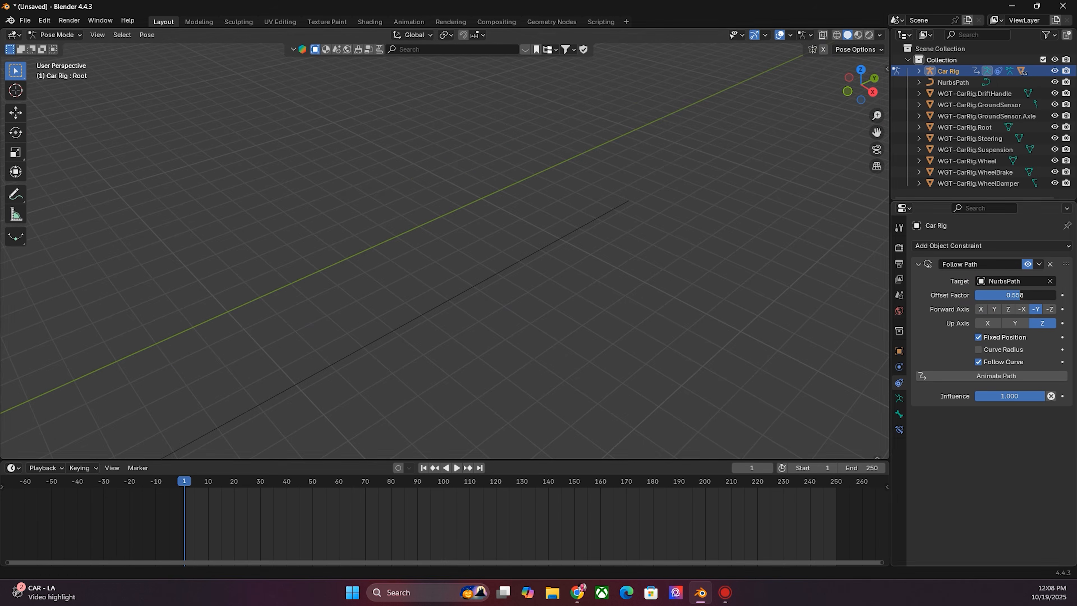
scroll(536, 305, "down", 5)
scroll(512, 224, "up", 6)
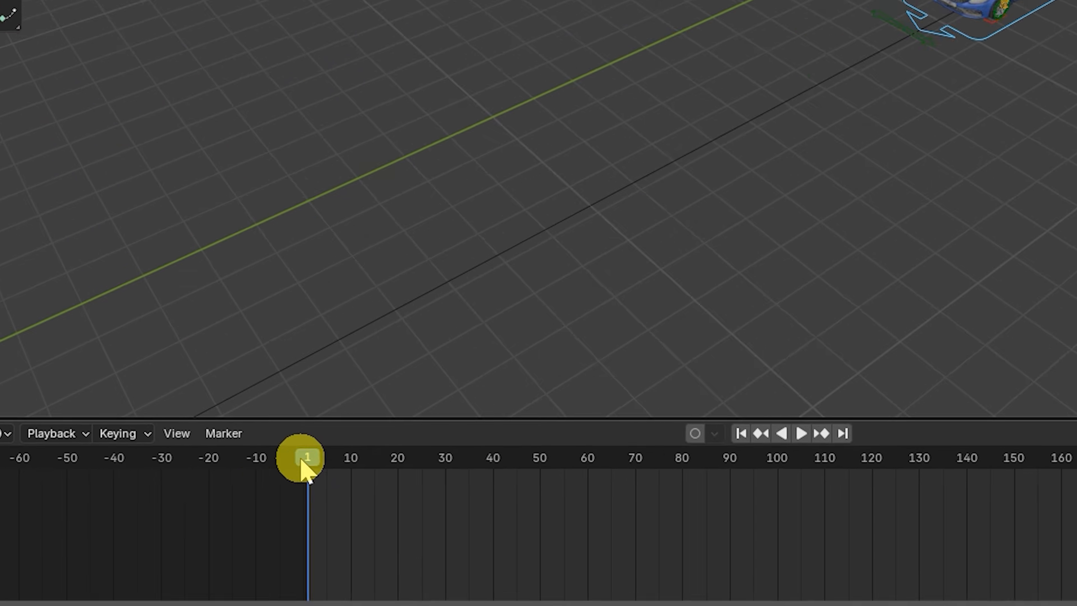
- Go to frame 1 and insert a keyframe on the Offset Factor at 0
left_click(329, 463)
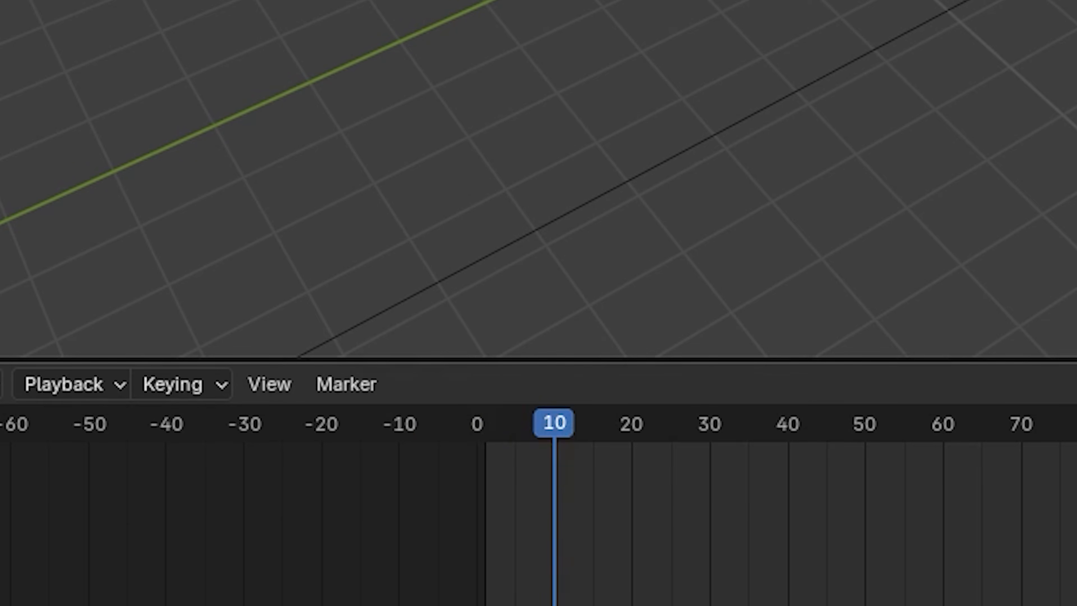
key("shift+Left")
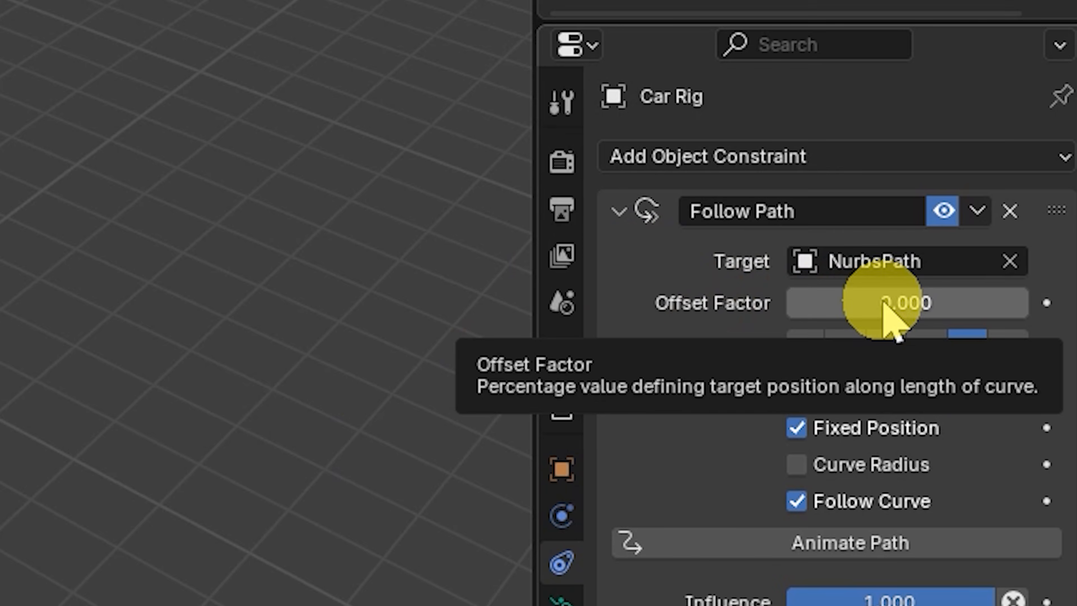
right_click(887, 304)
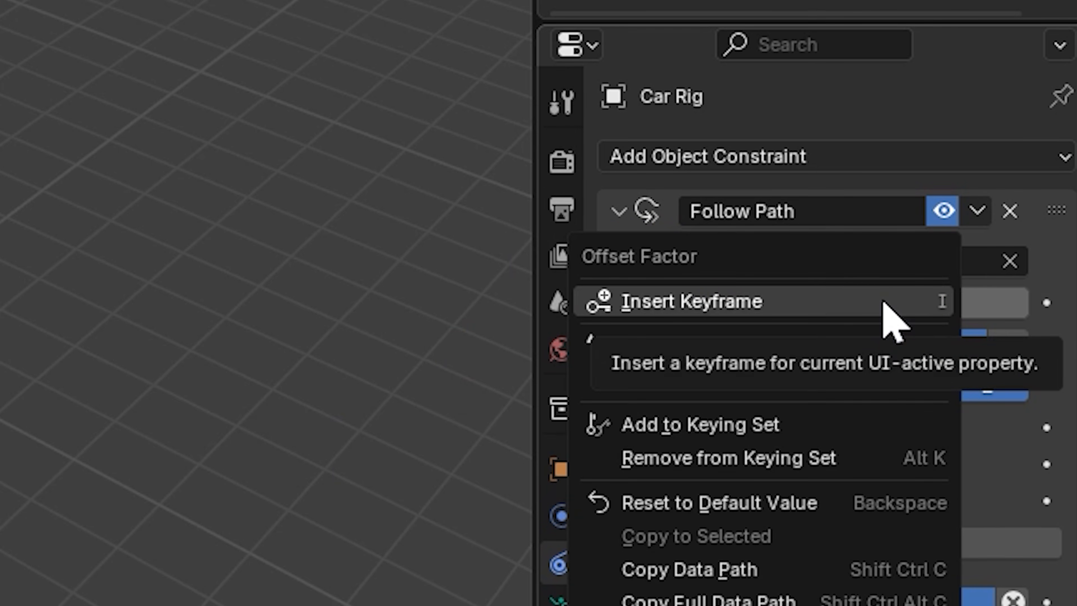
left_click(883, 302)
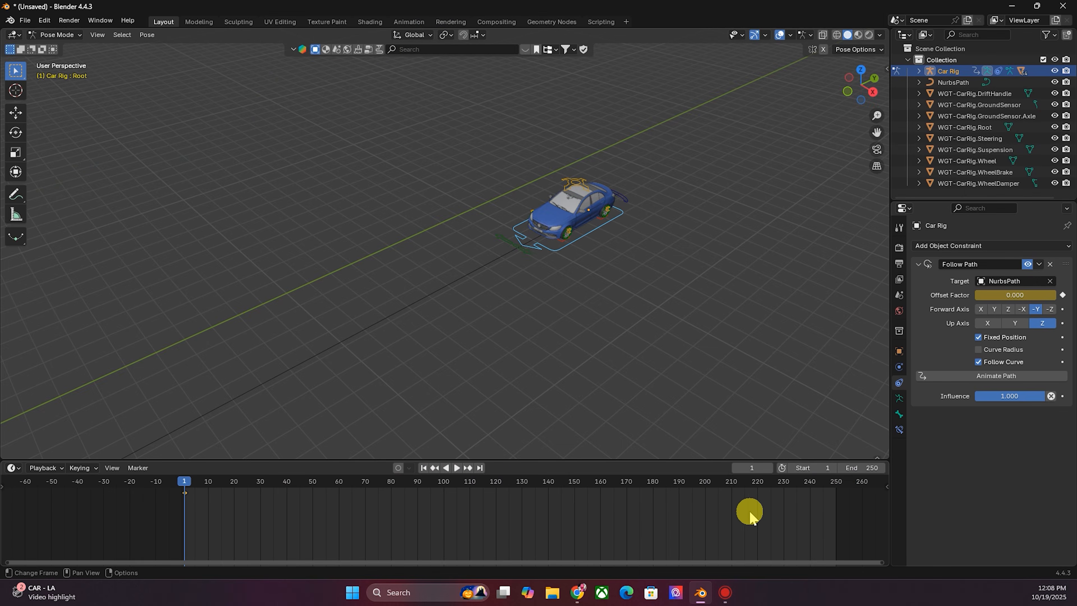
- Jump to frame 250, set the Offset Factor to 1.000 and keyframe it
left_click(478, 467)
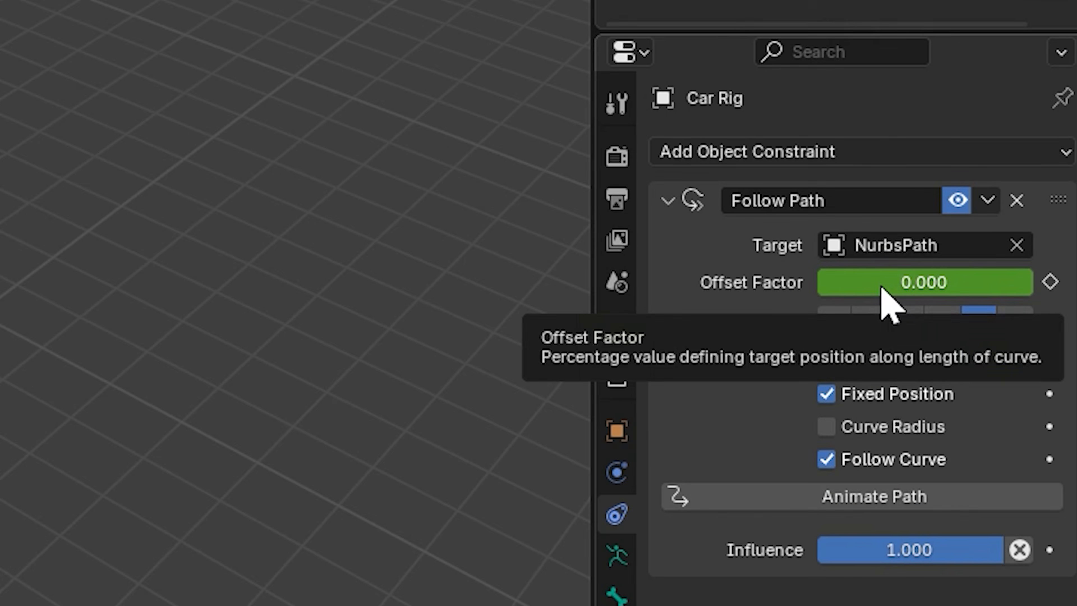
left_click(882, 288)
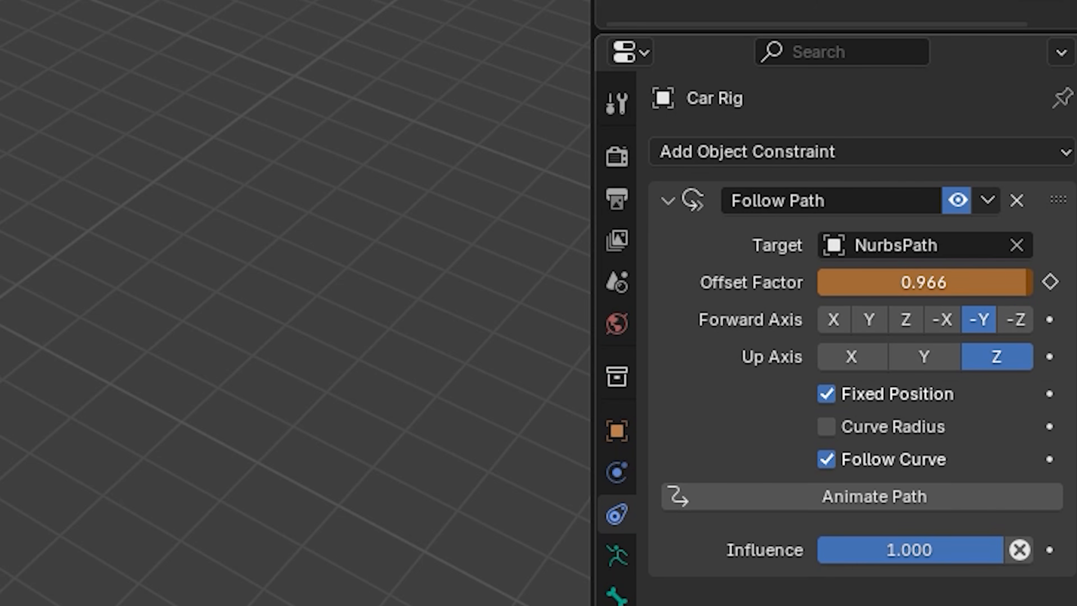
left_click_drag(881, 282, 1020, 284)
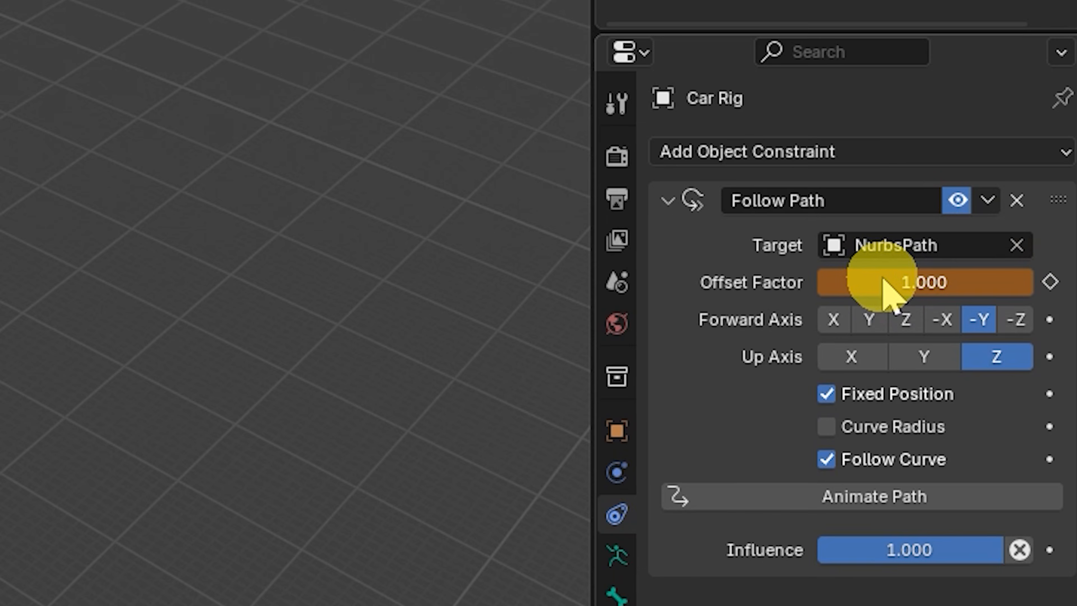
right_click(1001, 298)
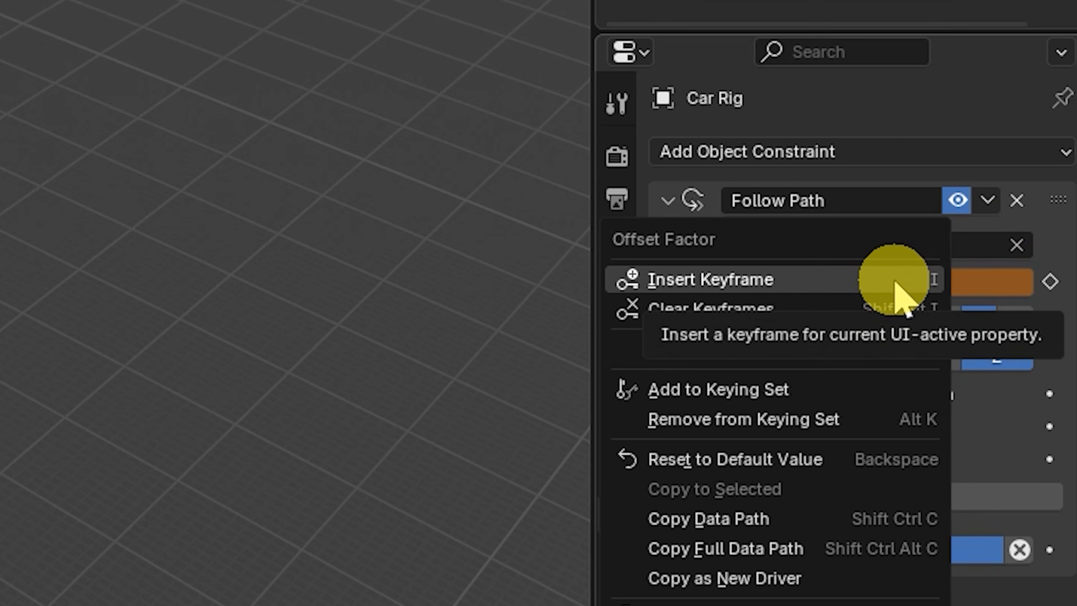
left_click(892, 280)
right_click(915, 279)
left_click(902, 283)
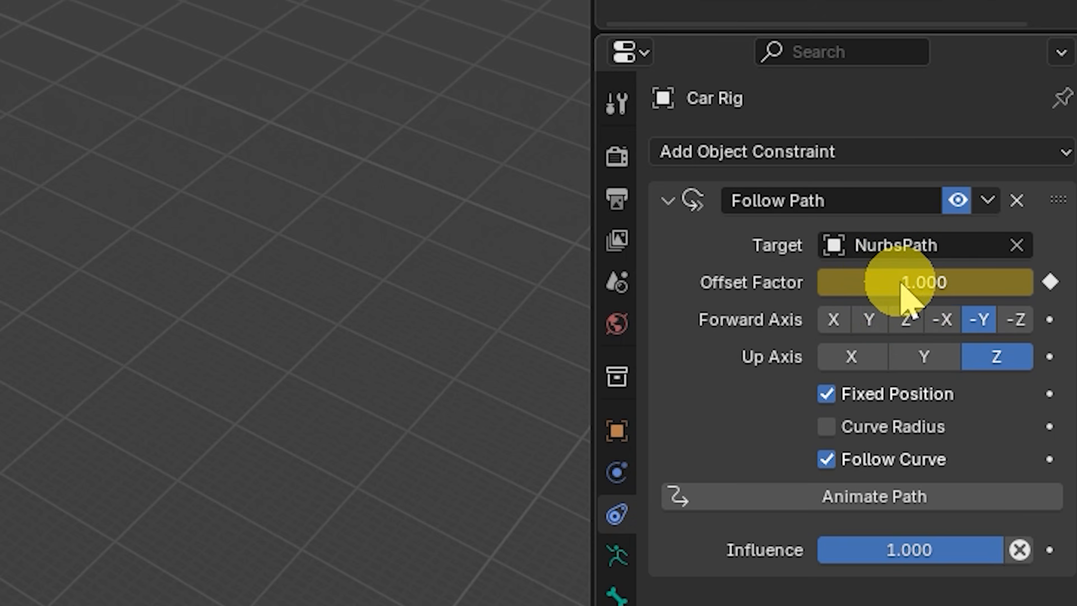
- Return to the first frame and play the animation to watch the car drive along the path
left_click(424, 468)
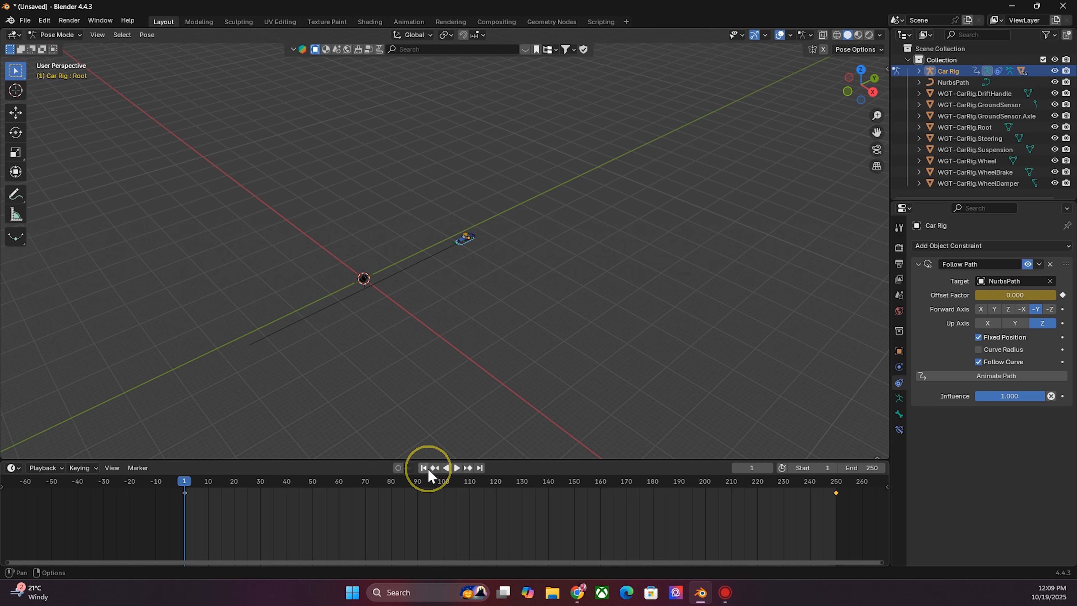
scroll(409, 280, "up", 5)
key("space")
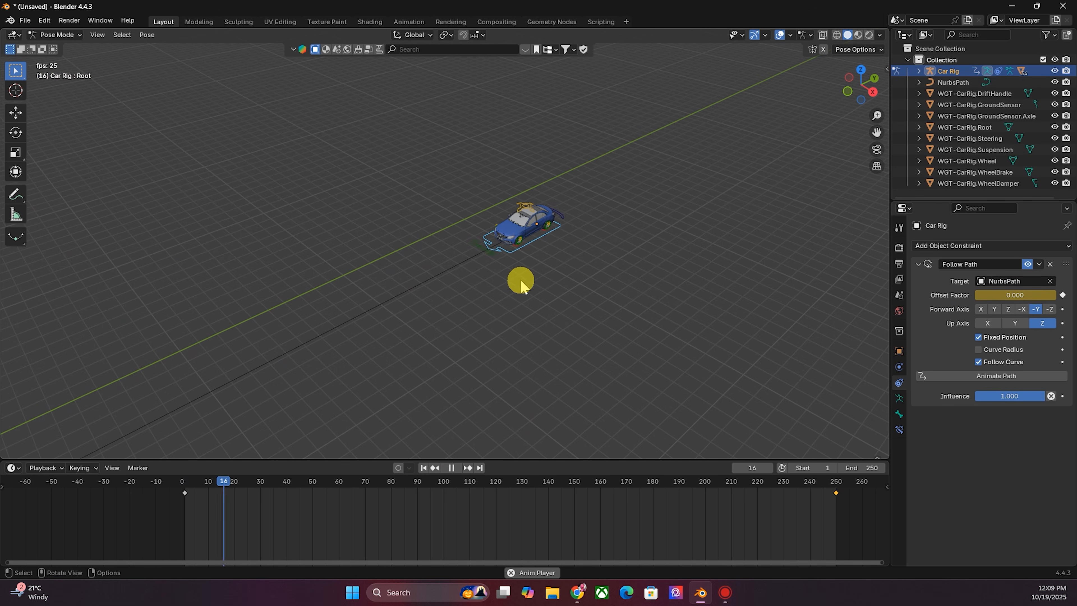
scroll(473, 339, "up", 5)
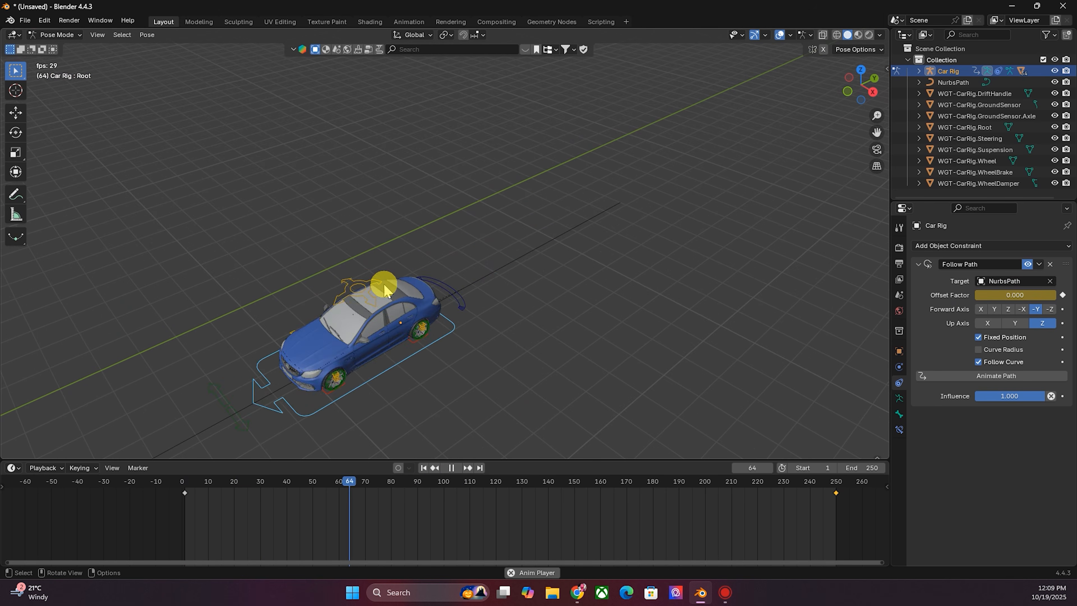
scroll(264, 344, "down", 8)
scroll(324, 349, "down", 2)
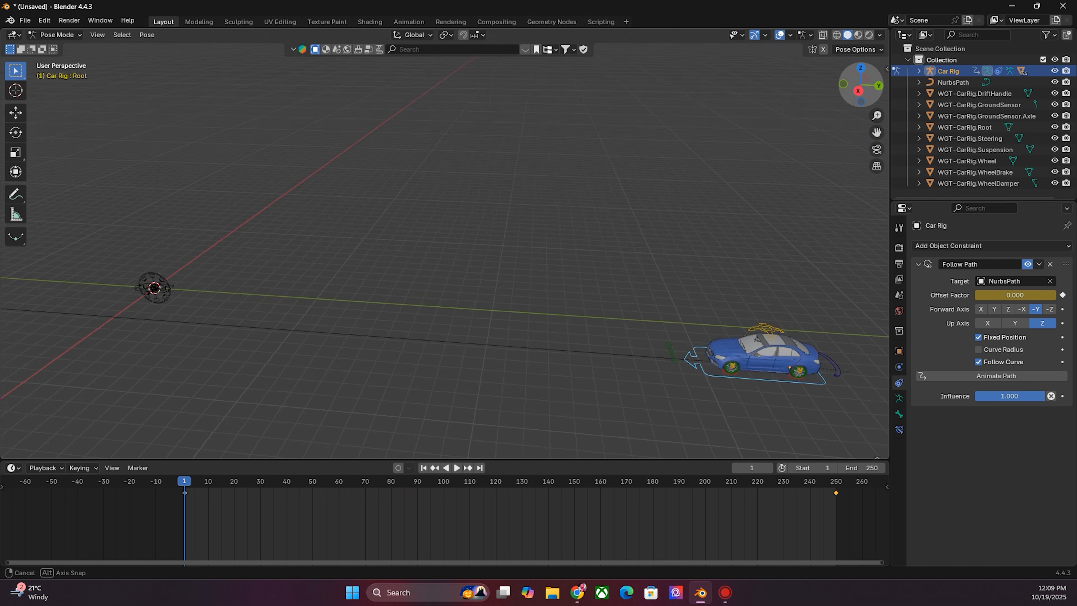
left_click_drag(862, 87, 870, 88)
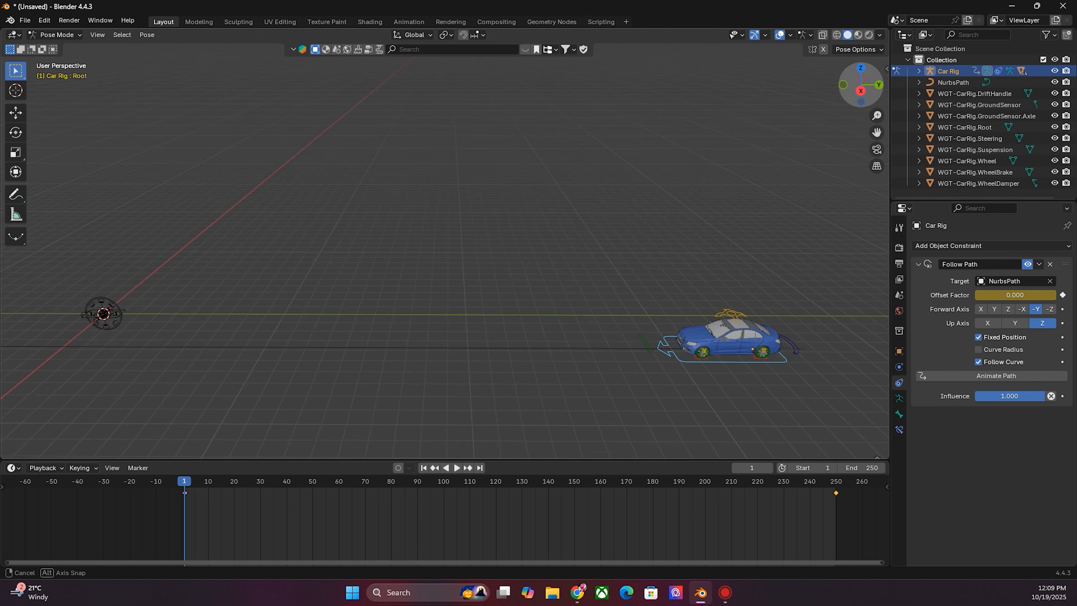
- Play the animation to watch the car drive along the path
scroll(517, 238, "down", 5)
scroll(518, 237, "up", 3)
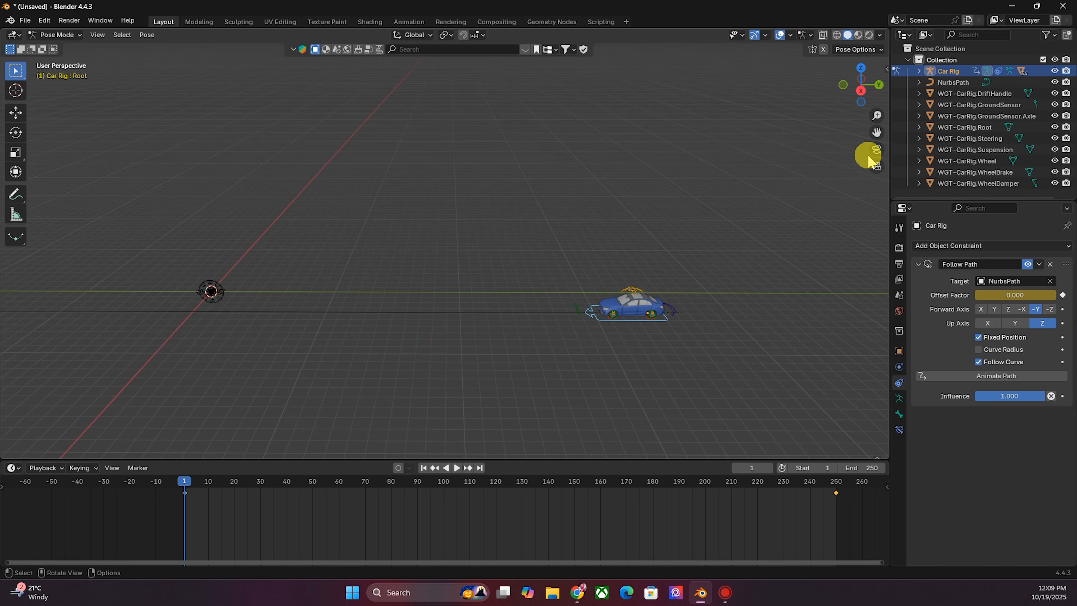
left_click_drag(872, 128, 544, 308)
scroll(473, 293, "down", 3)
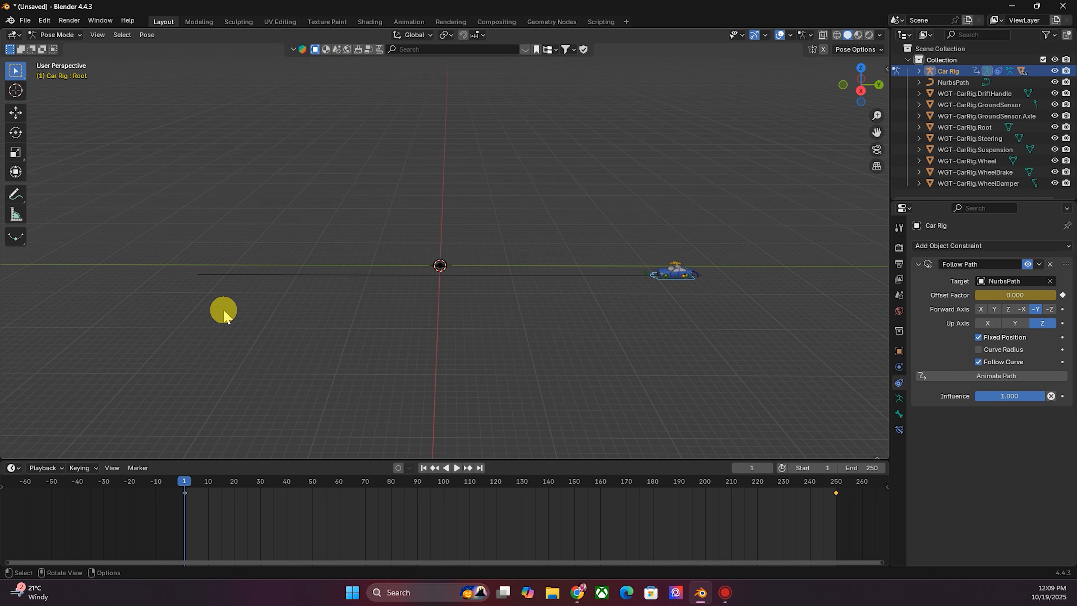
scroll(752, 280, "up", 1)
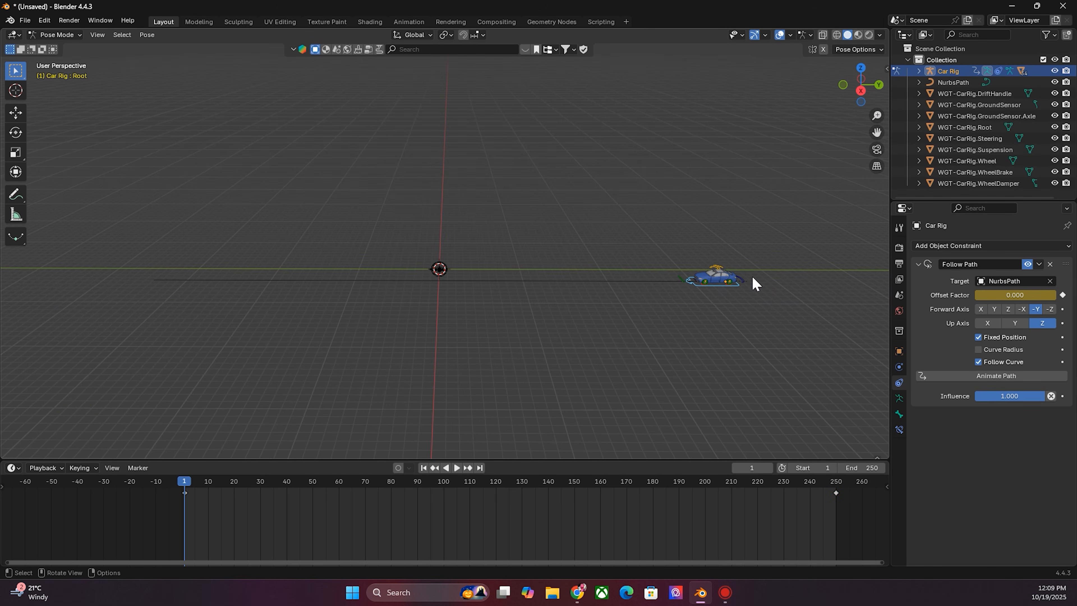
key("space")
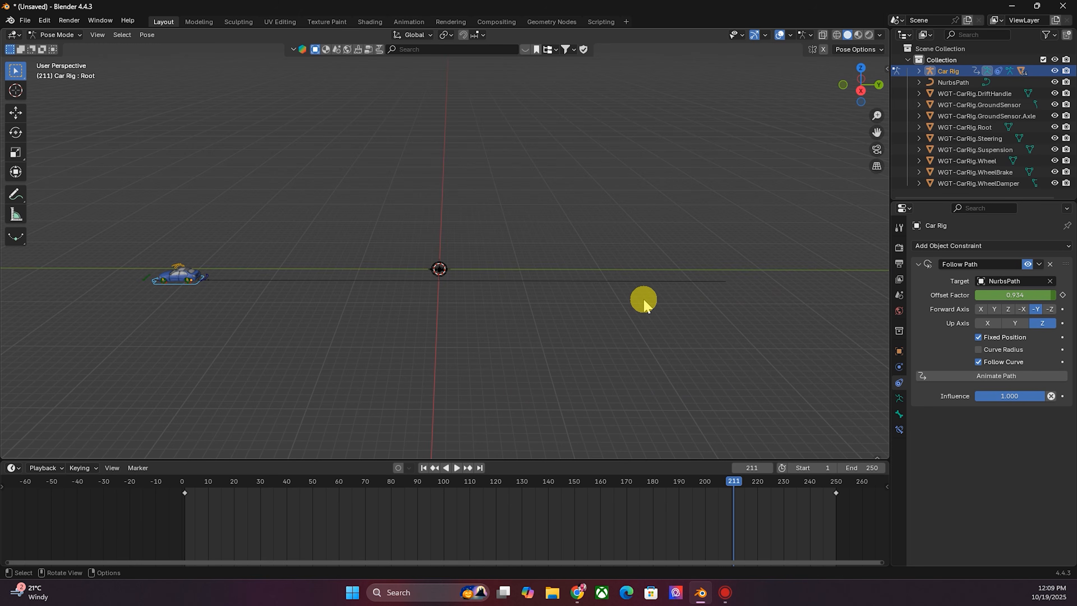
- Return to the first frame, select both Offset Factor keyframes and set their interpolation to Linear
left_click(432, 468)
scroll(734, 309, "up", 2)
scroll(734, 310, "down", 1)
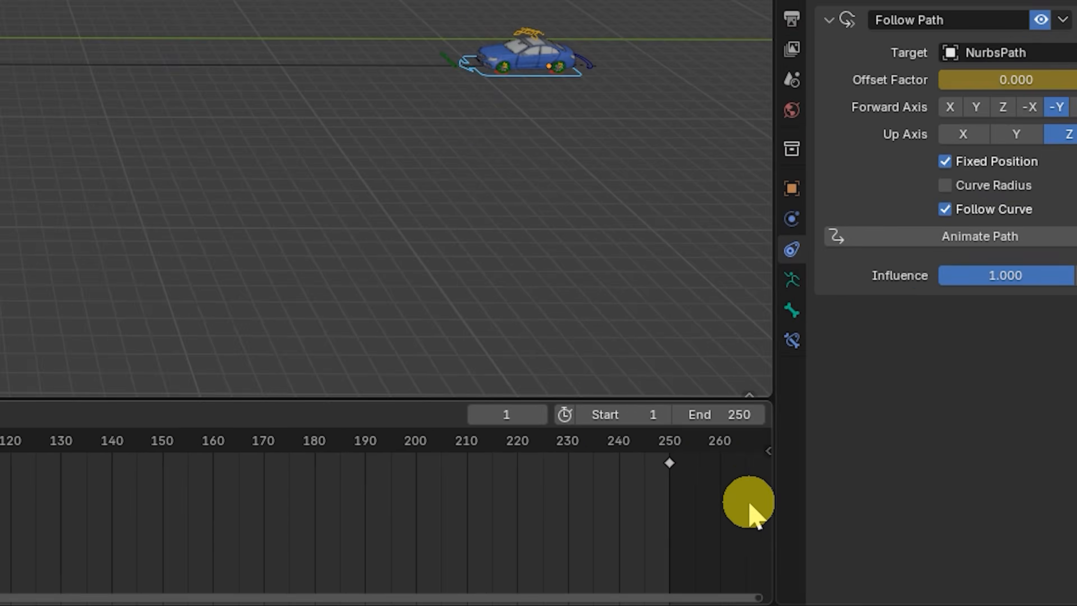
left_click_drag(877, 513, 128, 490)
left_click_drag(3, 424, 0, 426)
right_click(967, 471)
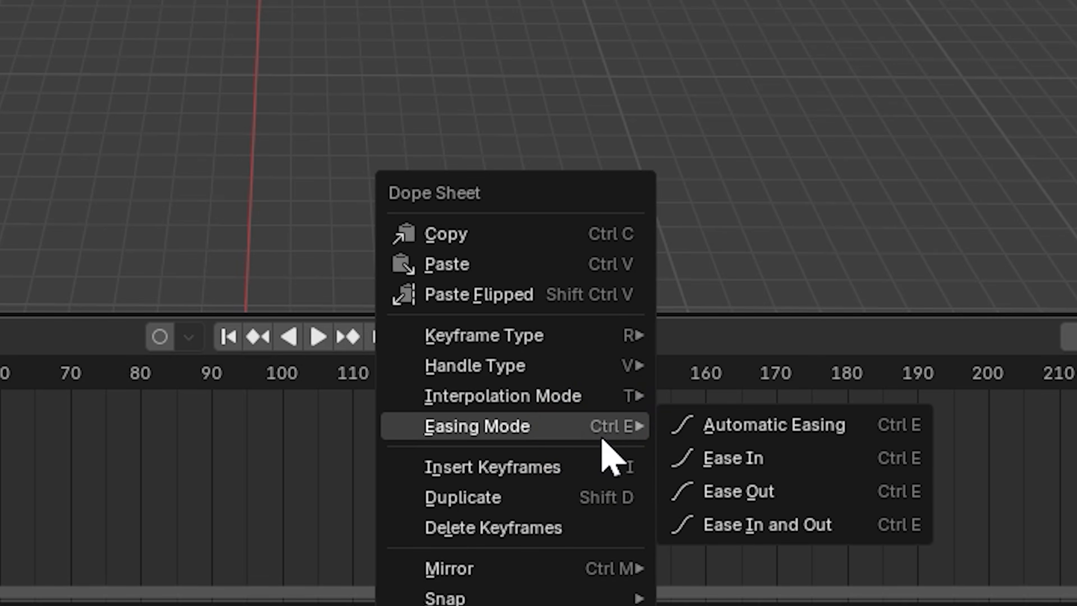
left_click(626, 534)
right_click(324, 477)
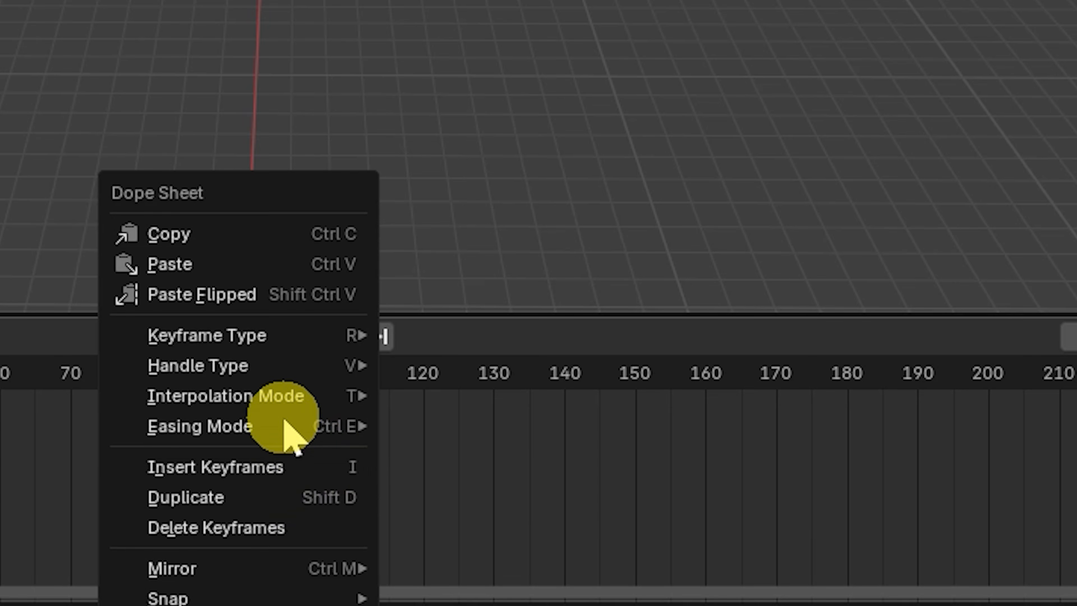
mouse_move(265, 396)
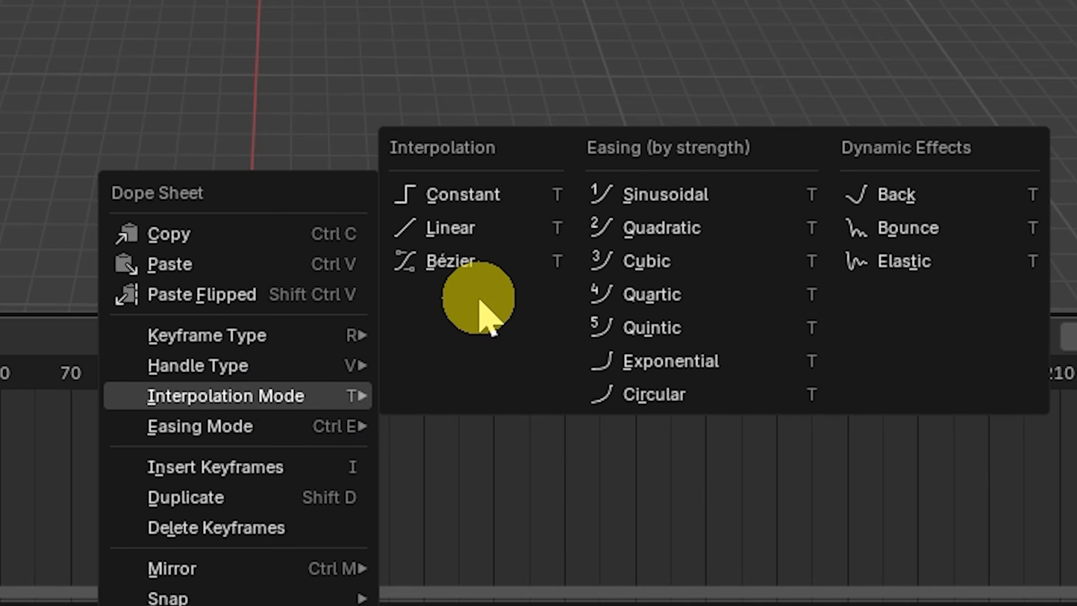
left_click(454, 234)
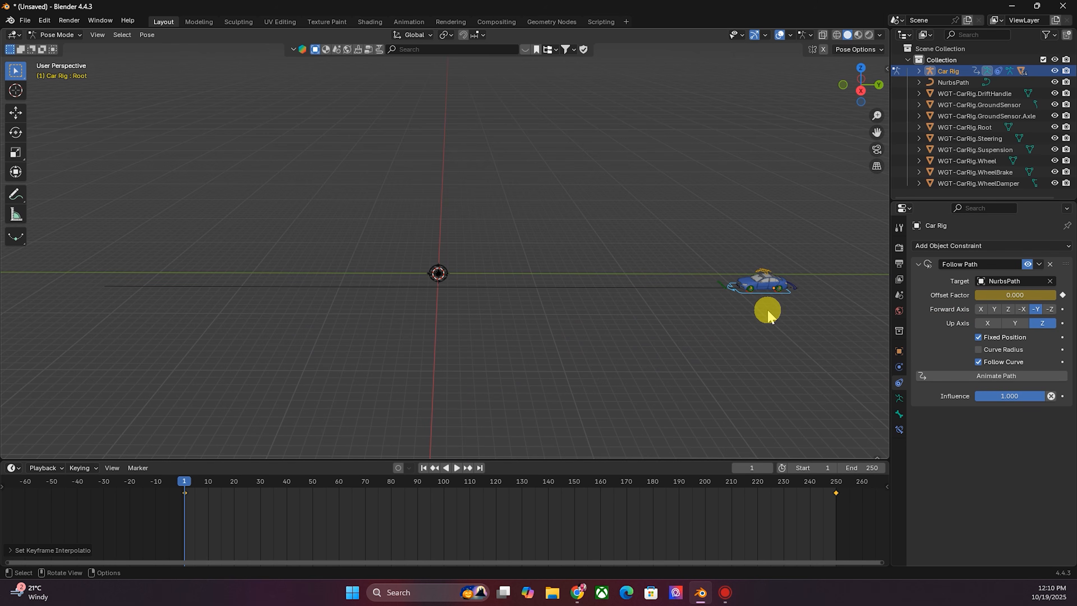
- Move the last Offset Factor keyframe to frame 150 and play back the animation
key("space")
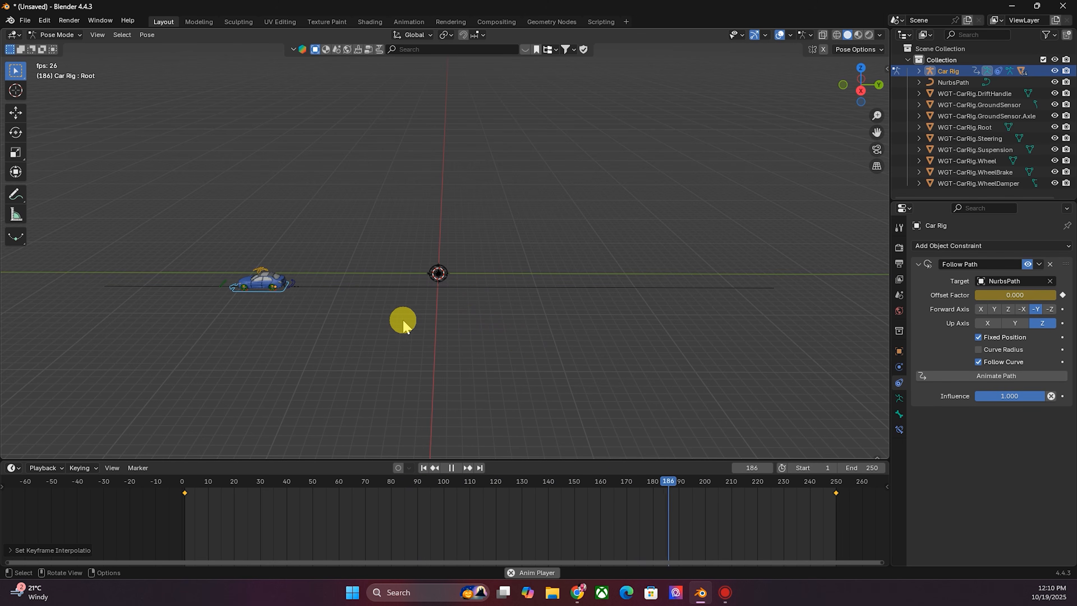
left_click(423, 468)
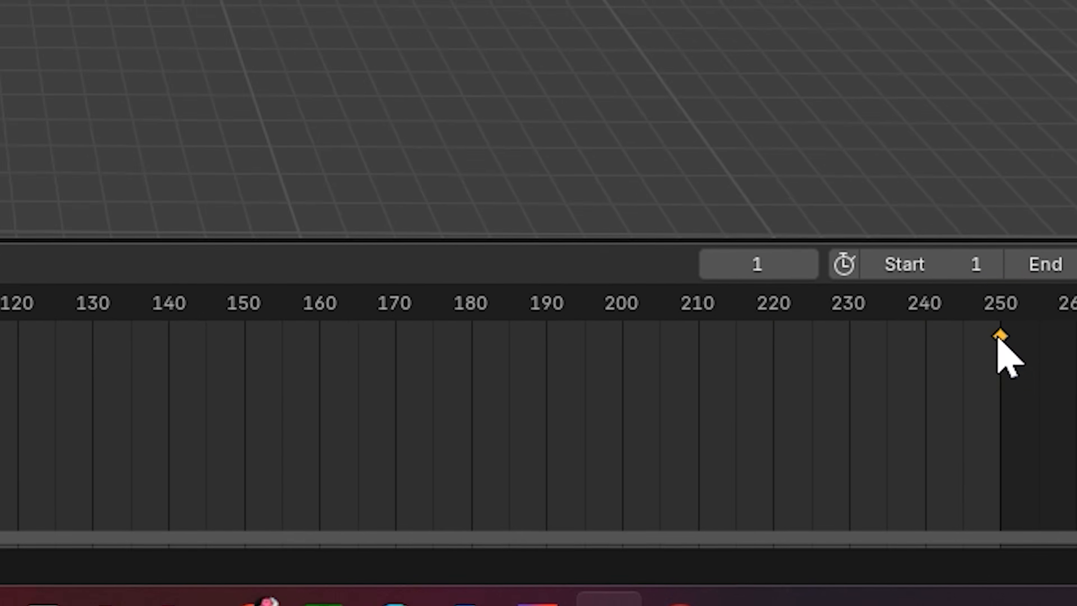
left_click_drag(997, 337, 220, 363)
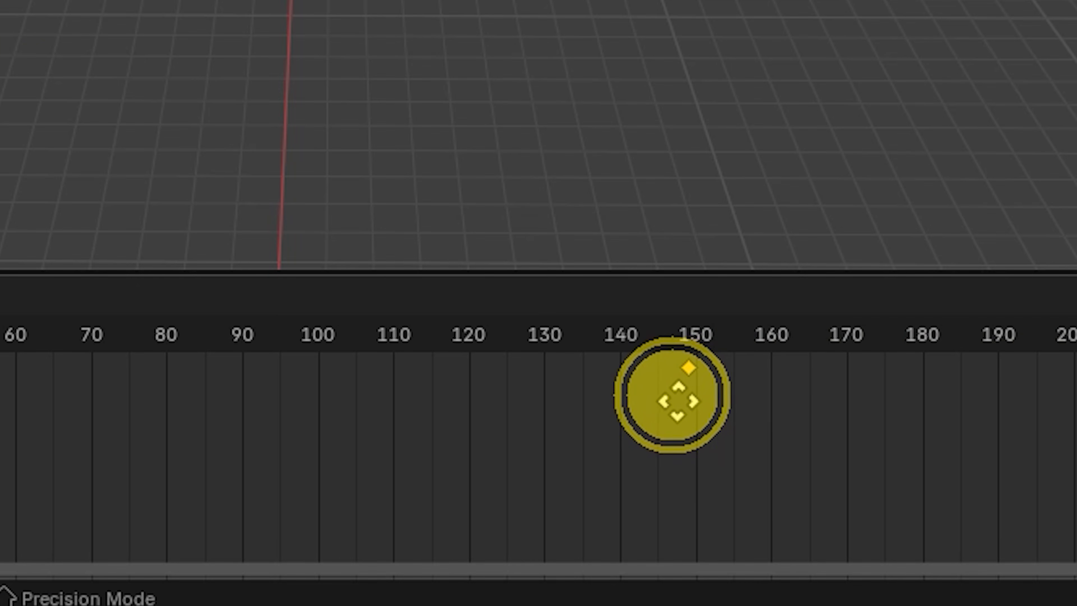
mouse_move(677, 401)
left_mouse_down()
mouse_move(687, 401)
mouse_move(676, 399)
left_mouse_up()
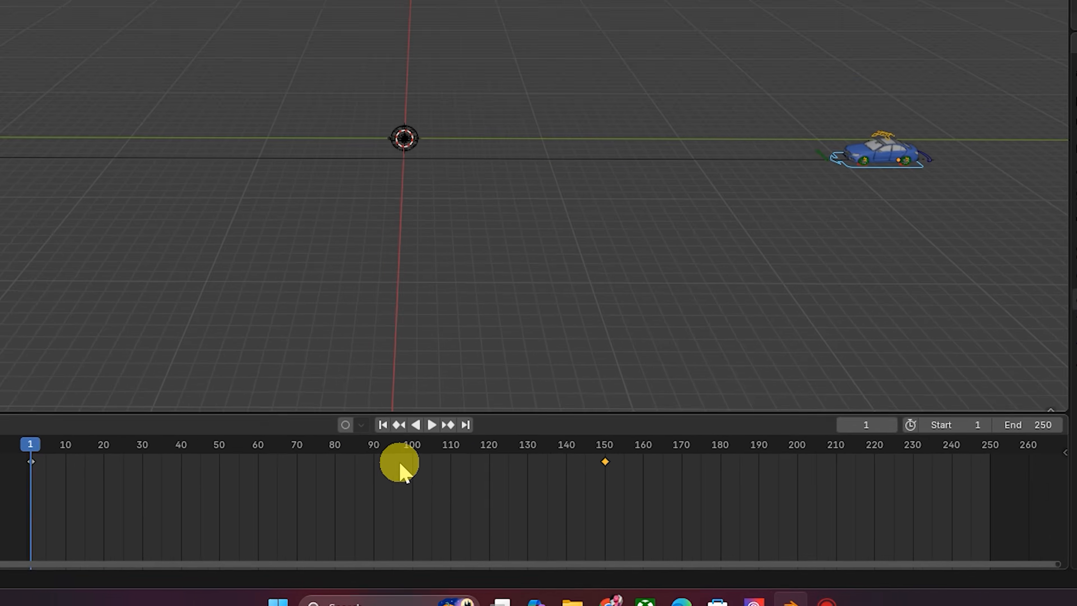
key("space")
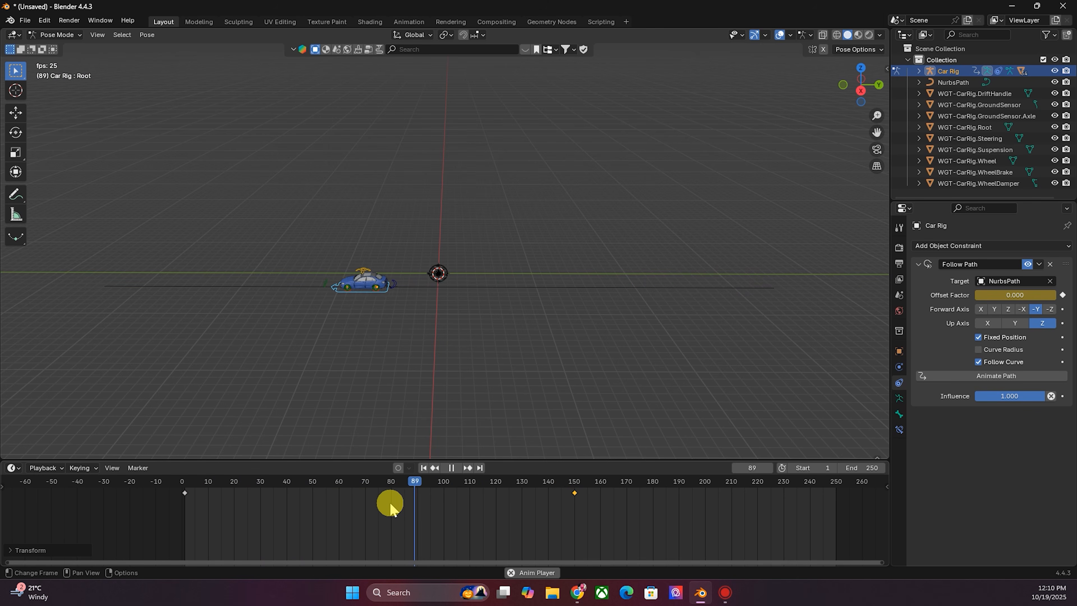
key("space")
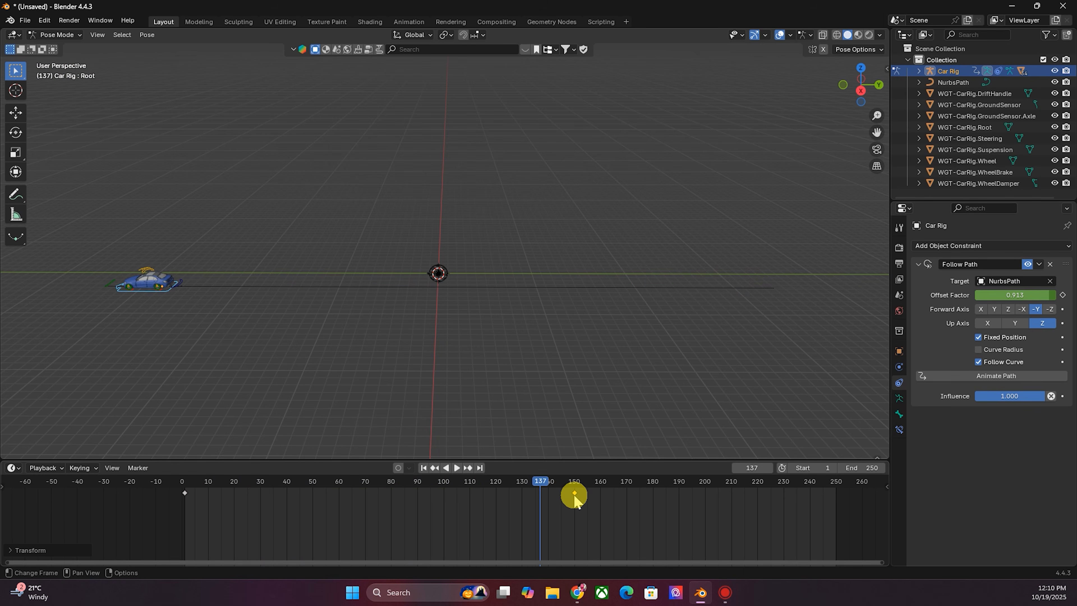
- Move the last keyframe to frame 170 and play the animation from the first frame
left_click_drag(576, 494, 626, 493)
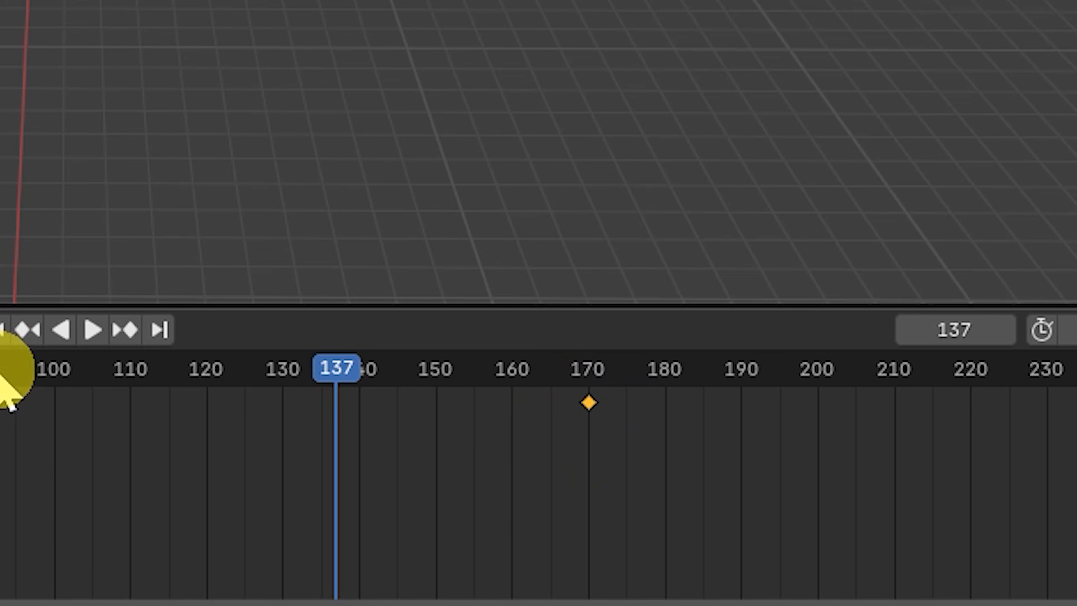
left_click(3, 330)
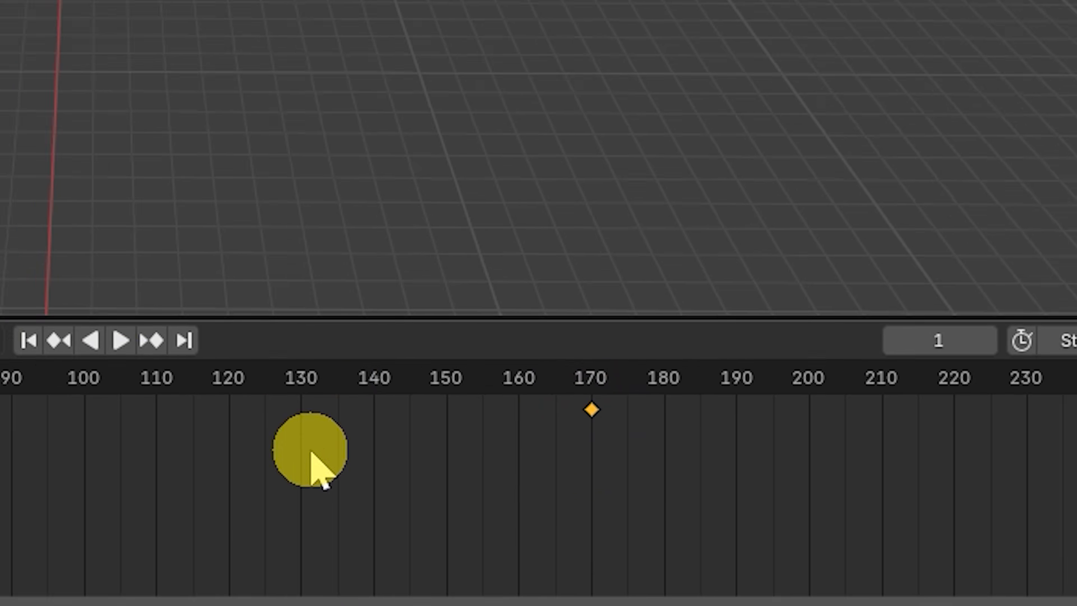
key("space")
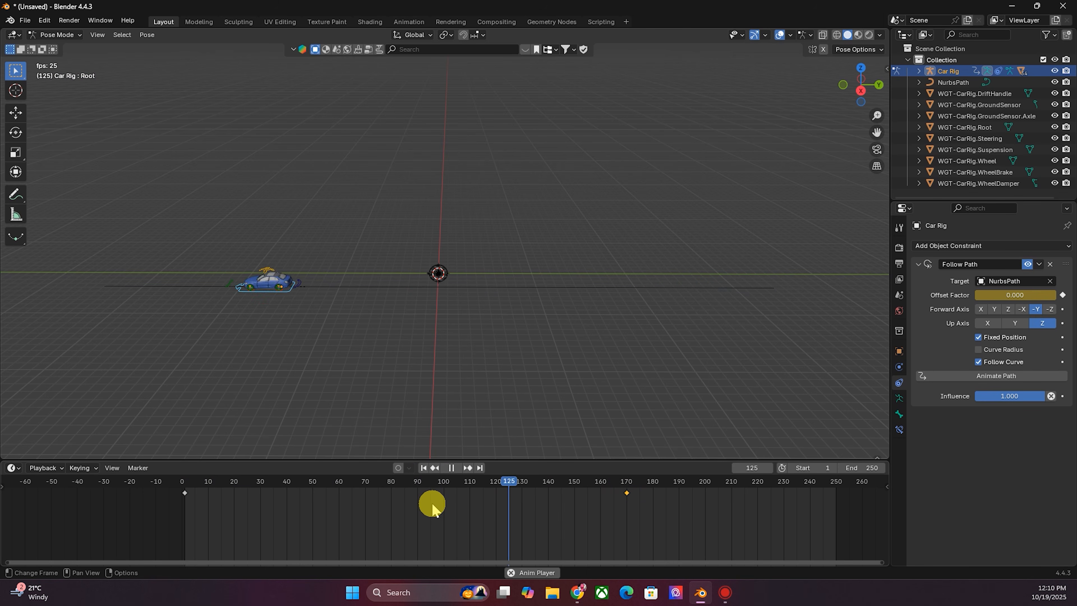
key("space")
left_click(424, 468)
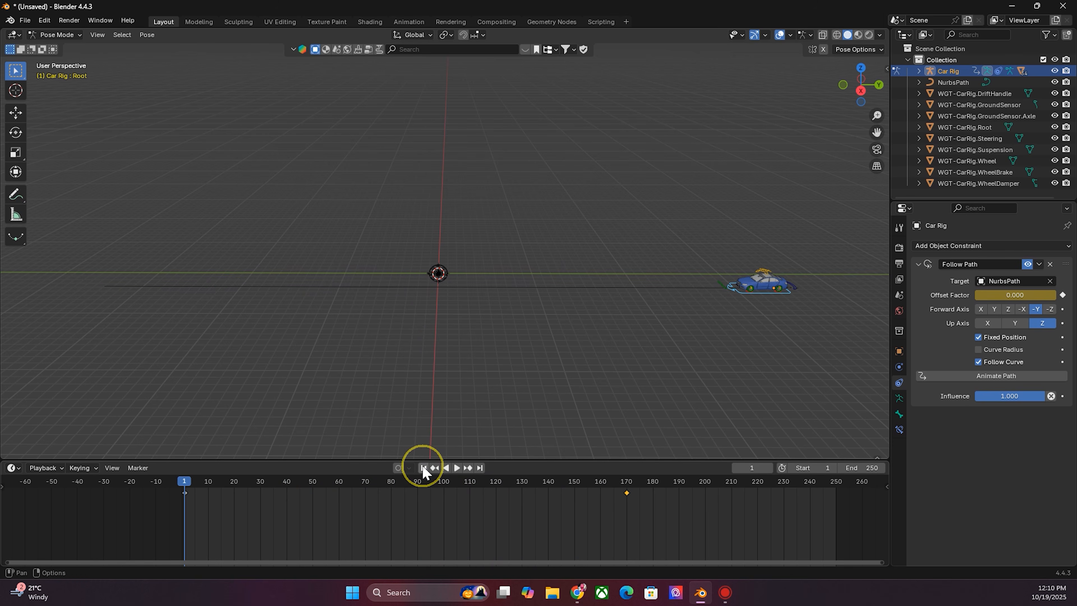
- Set the scene's end frame to 170 and frame the whole timeline
left_click(625, 482)
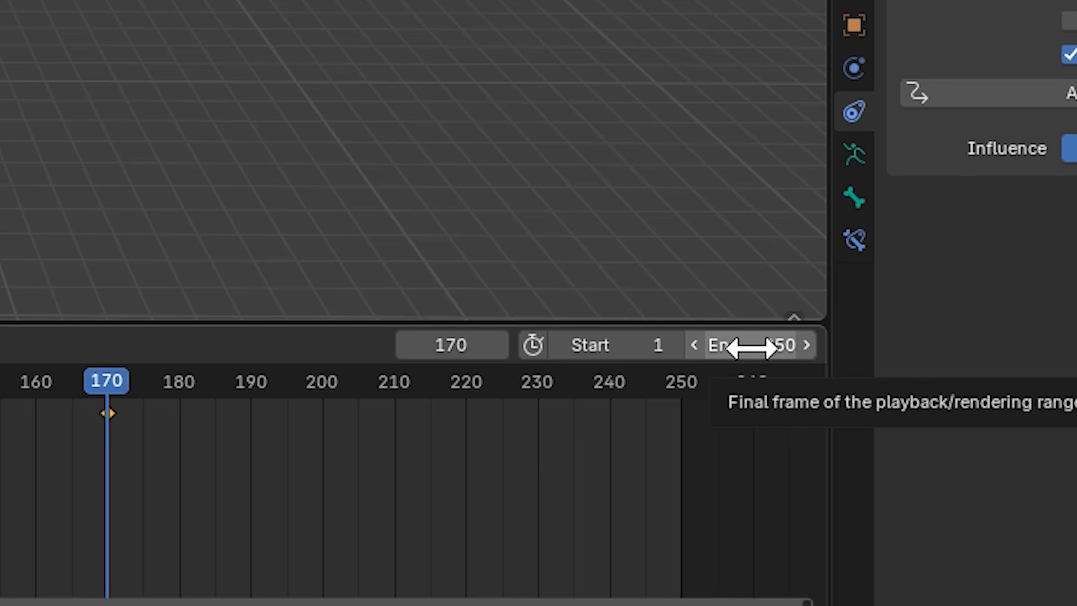
left_click(757, 344)
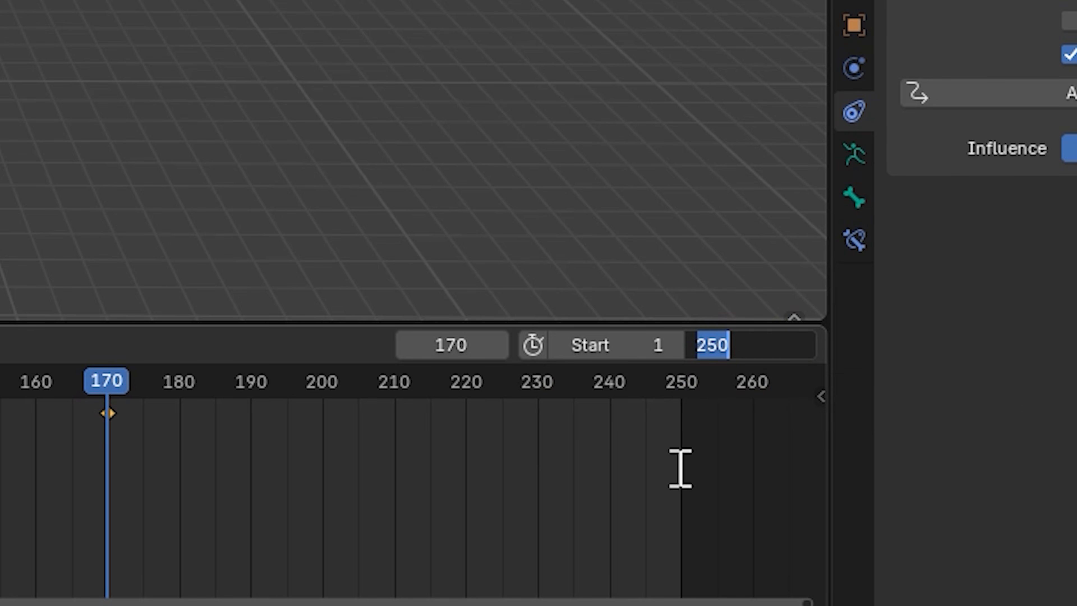
type("170")
left_click(678, 468)
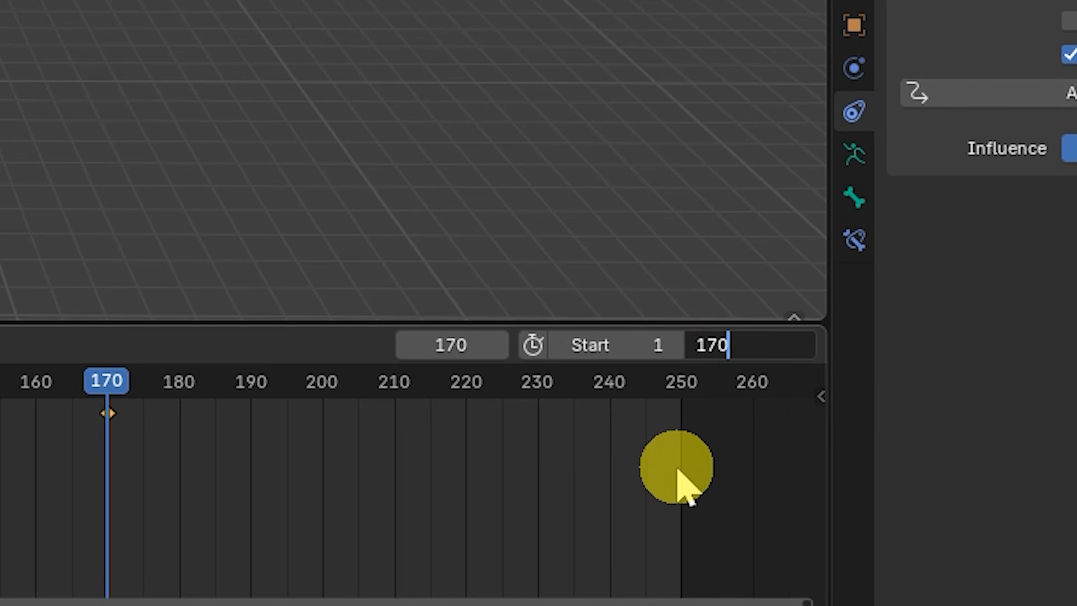
key("Home")
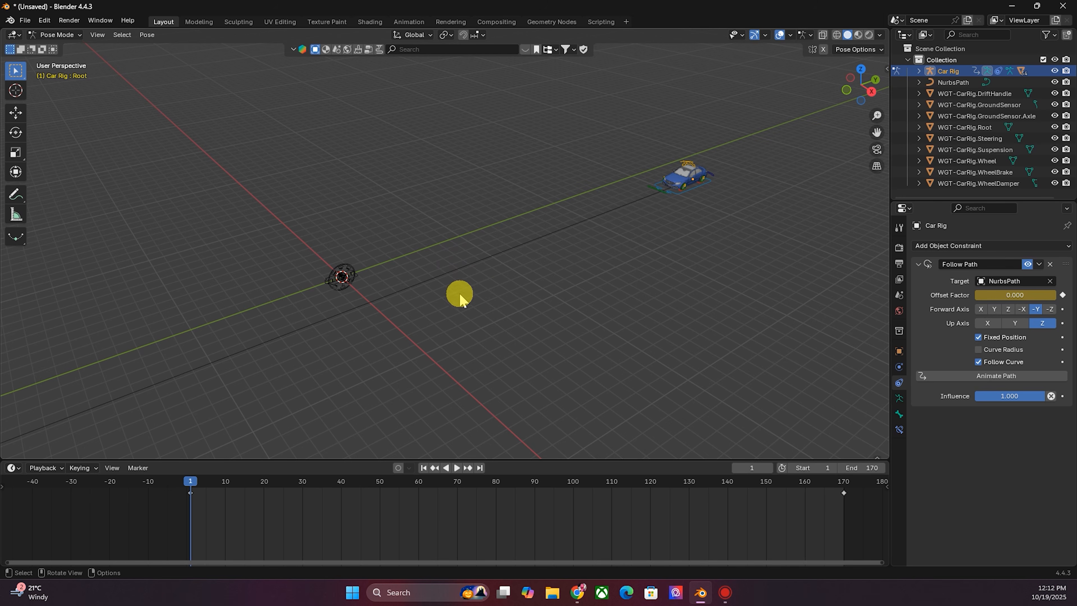
- Switch the car rig from Pose Mode to Object Mode
scroll(333, 332, "up", 3)
left_click(55, 35)
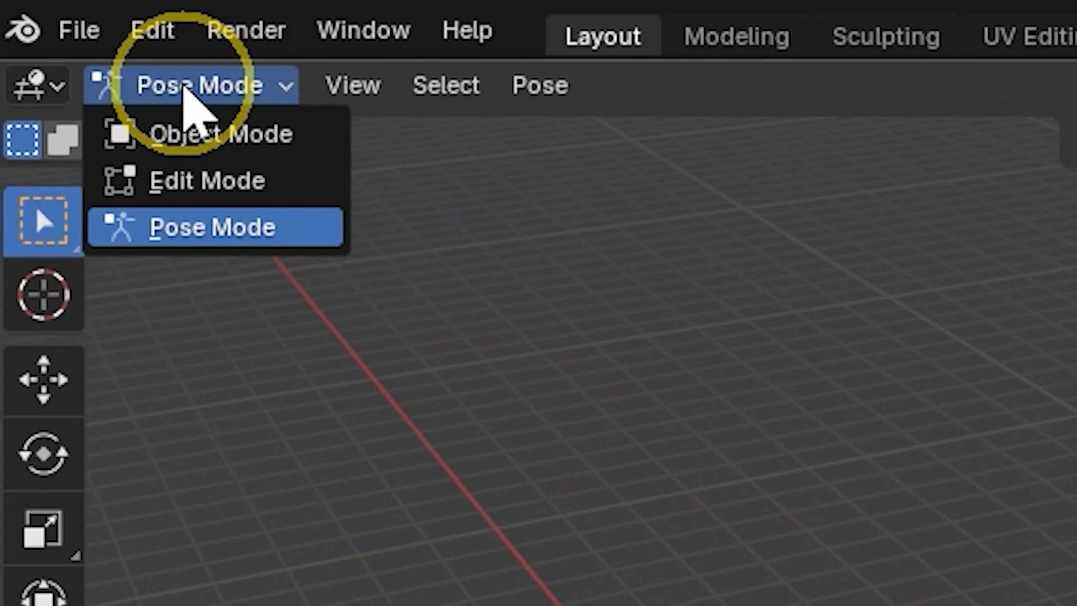
left_click(58, 48)
- Select all WGT-CarRig widget objects in the outliner and delete them with their hierarchy
left_click_drag(876, 115, 1043, 79)
left_click_drag(260, 199, 456, 300)
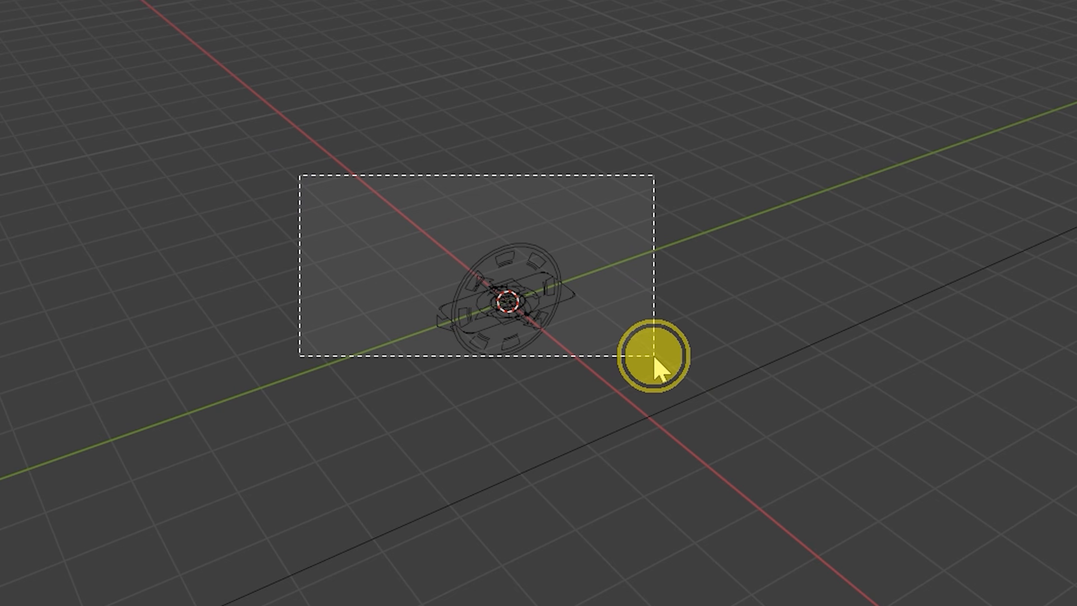
left_click_drag(655, 358, 633, 374)
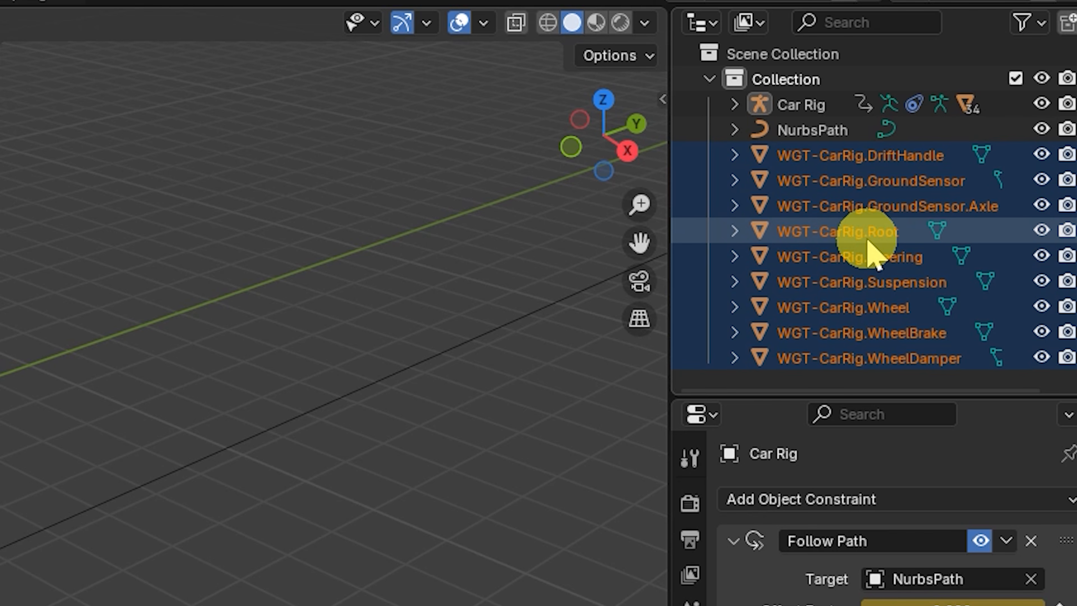
right_click(863, 248)
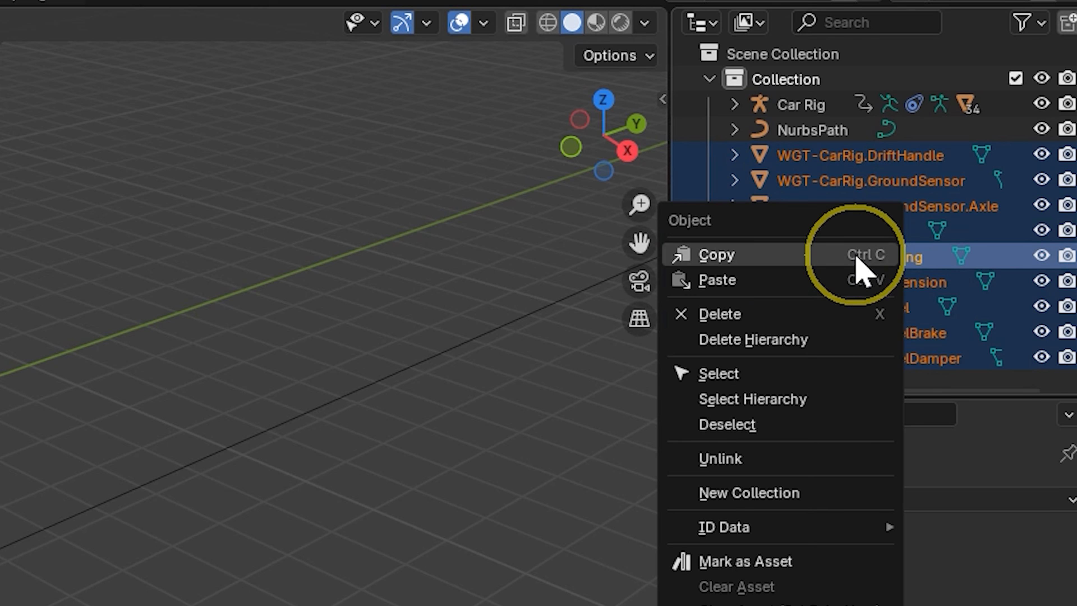
left_click(763, 339)
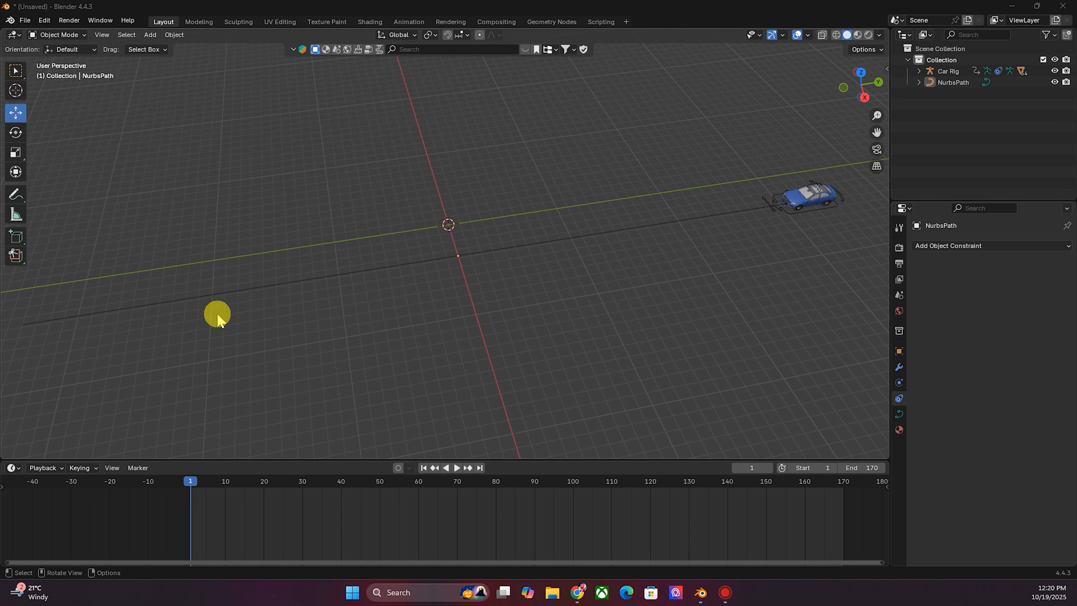
- Scrub through the timeline to check the car's movement along the path
left_click_drag(190, 487, 834, 500)
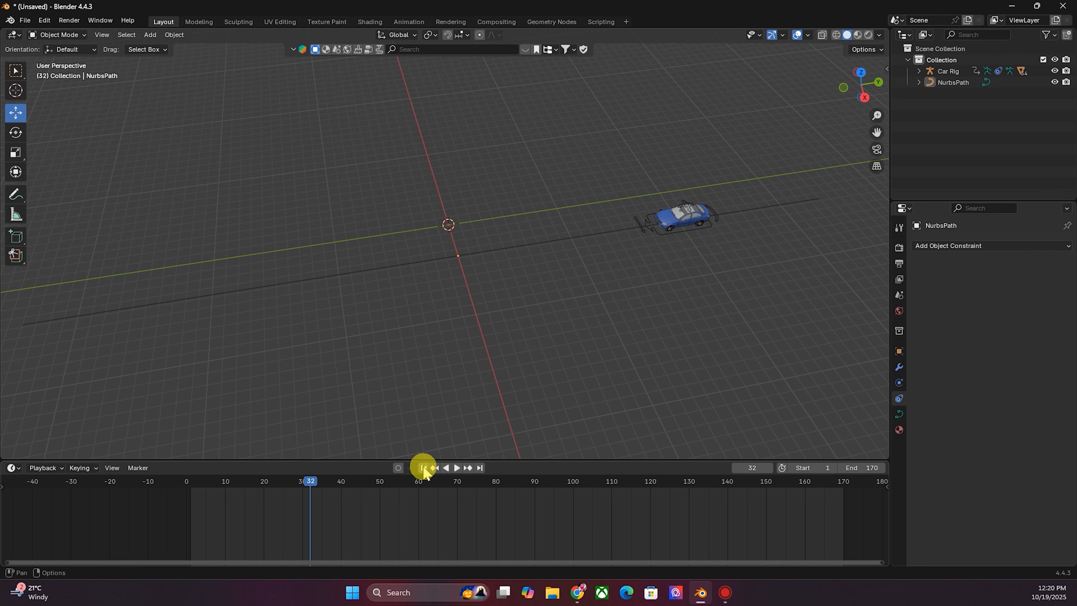
left_click(424, 467)
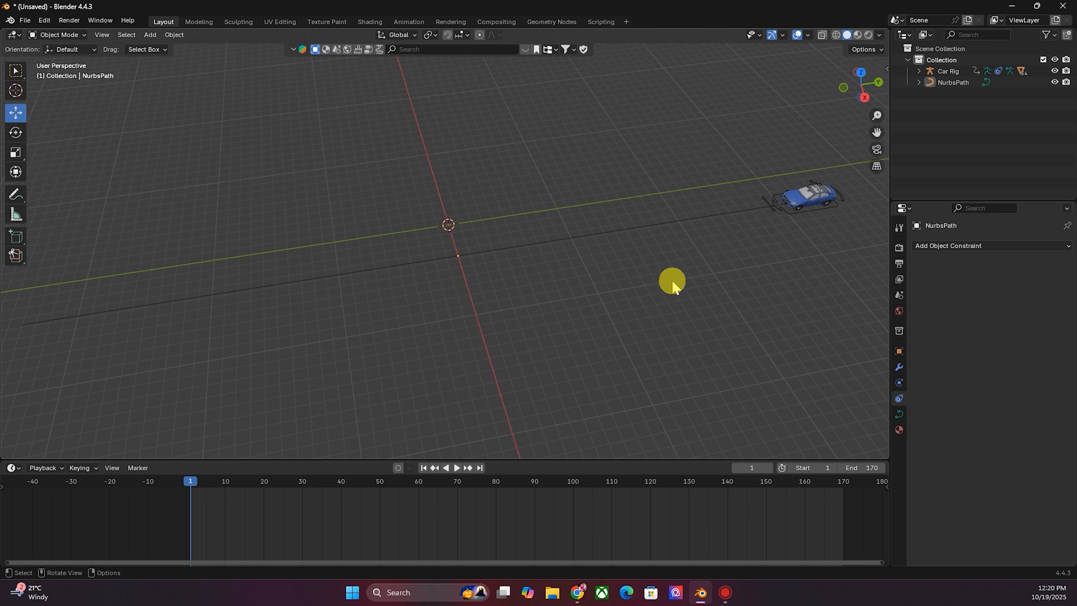
left_click_drag(853, 89, 696, 193)
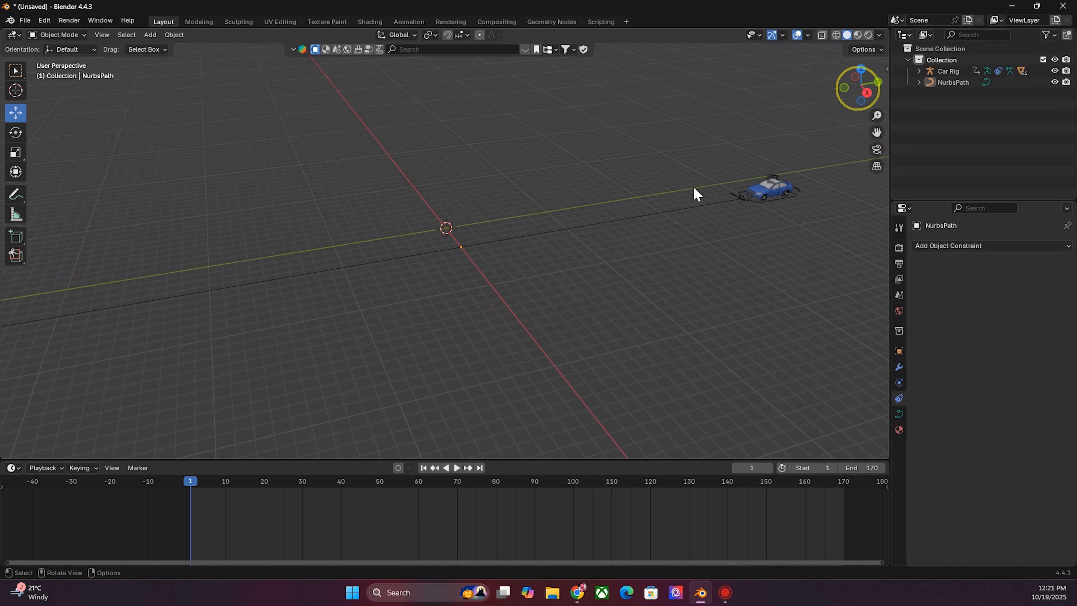
scroll(727, 219, "down", 1)
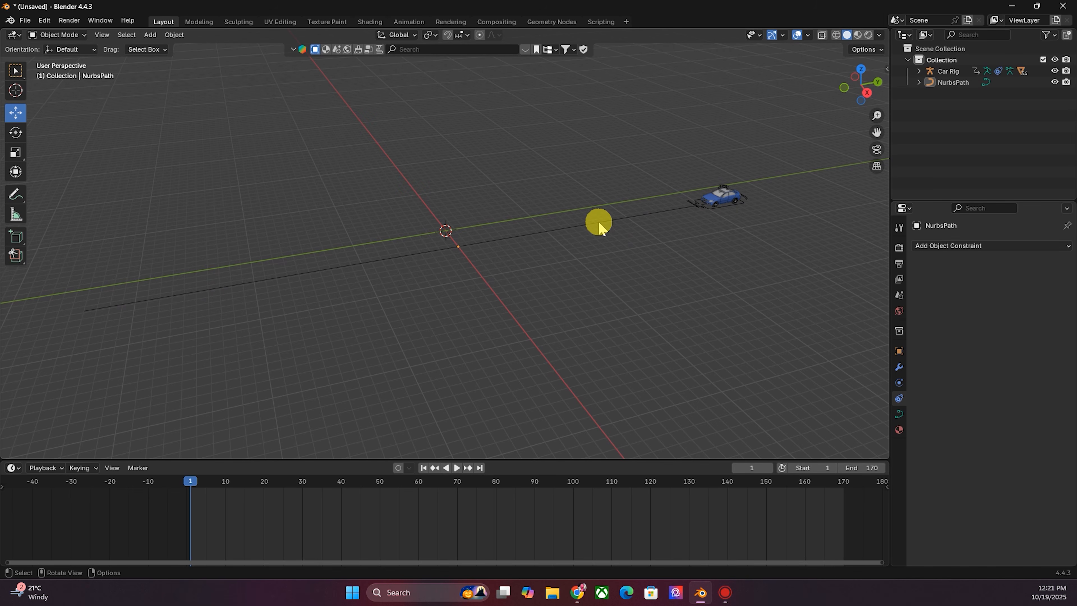
- Select the NurbsPath curve and enter Edit Mode
left_click(538, 233)
left_click(575, 284)
left_click(492, 238)
left_click(64, 34)
left_click(60, 62)
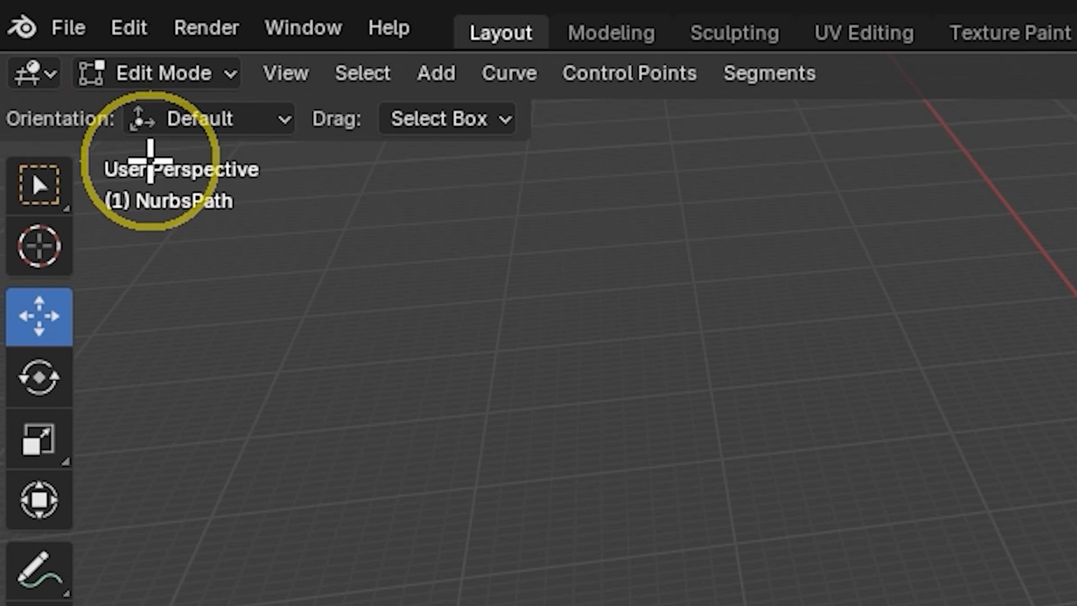
left_click(903, 409)
middle_click_drag(1033, 51, 1035, 111)
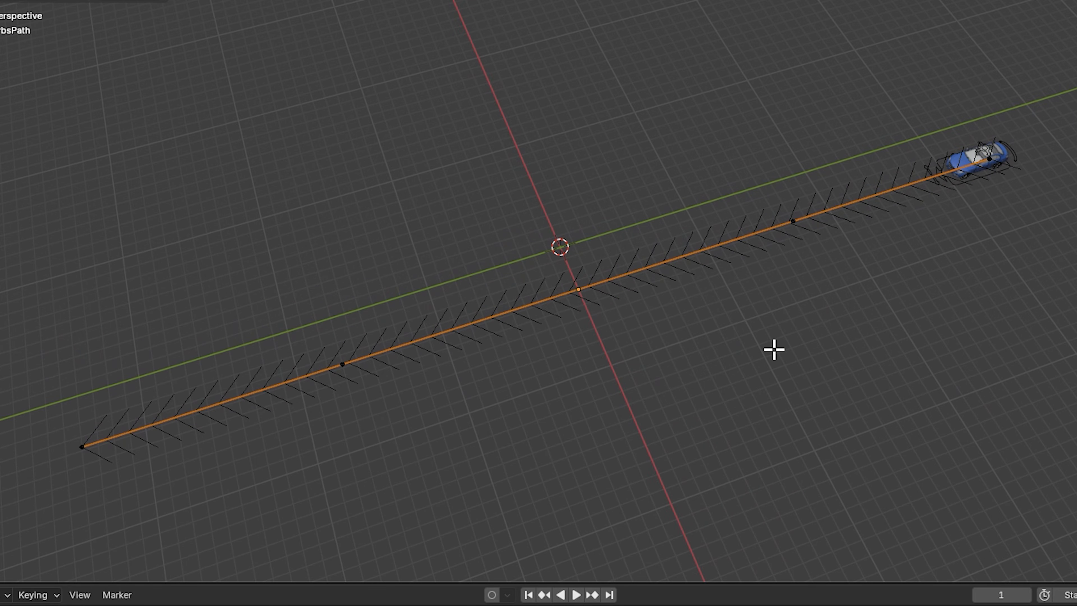
- Select all of the path's control points and subdivide the curve twice
key("a")
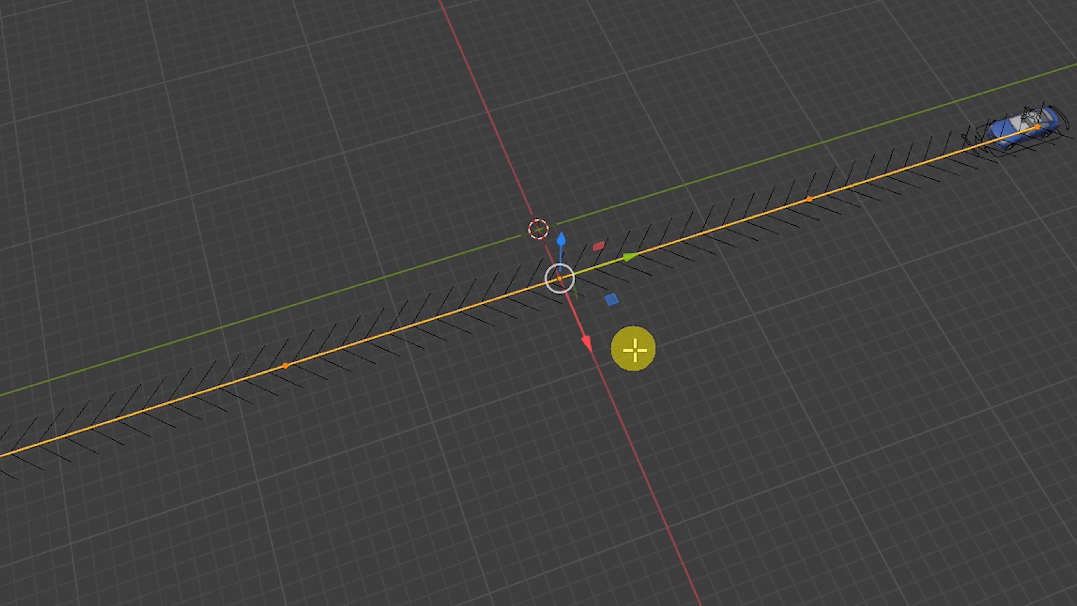
right_click(633, 348)
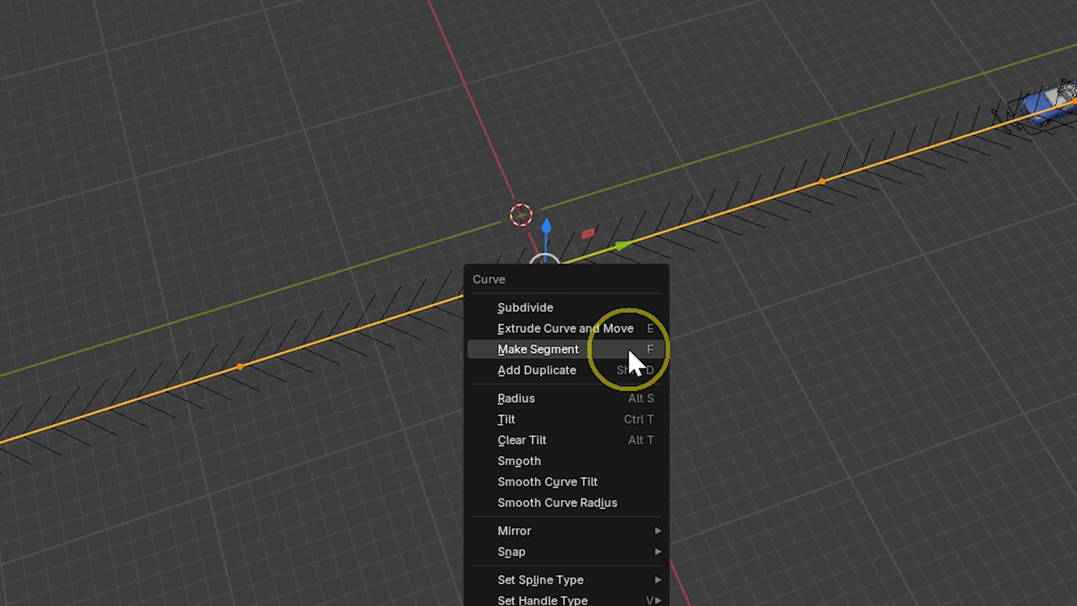
left_click(577, 307)
right_click(607, 333)
left_click(574, 311)
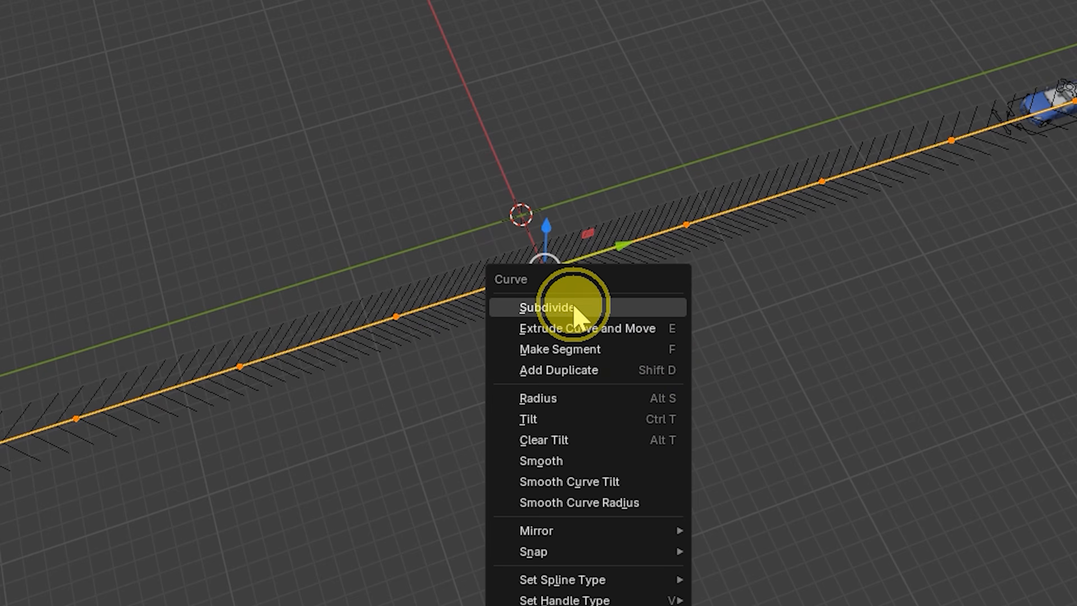
left_click(951, 312)
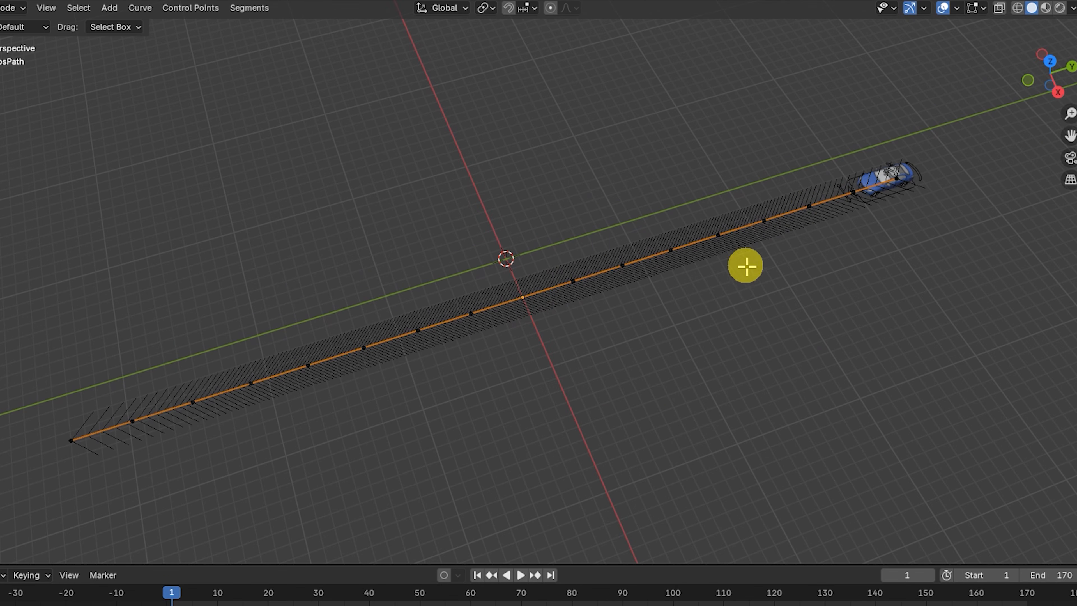
- Select one control point near the middle of the path and move it sideways to bend the curve
scroll(826, 226, "up", 6)
left_click(589, 235)
scroll(706, 283, "down", 2)
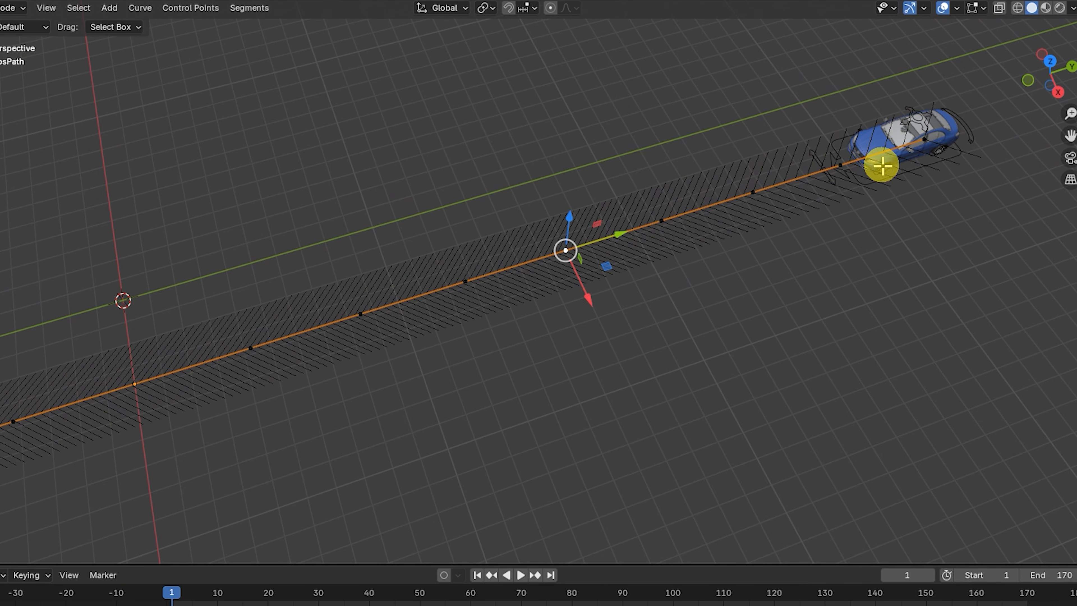
scroll(593, 297, "down", 1)
left_click_drag(565, 300, 565, 328)
left_click_drag(1070, 136, 1076, 86)
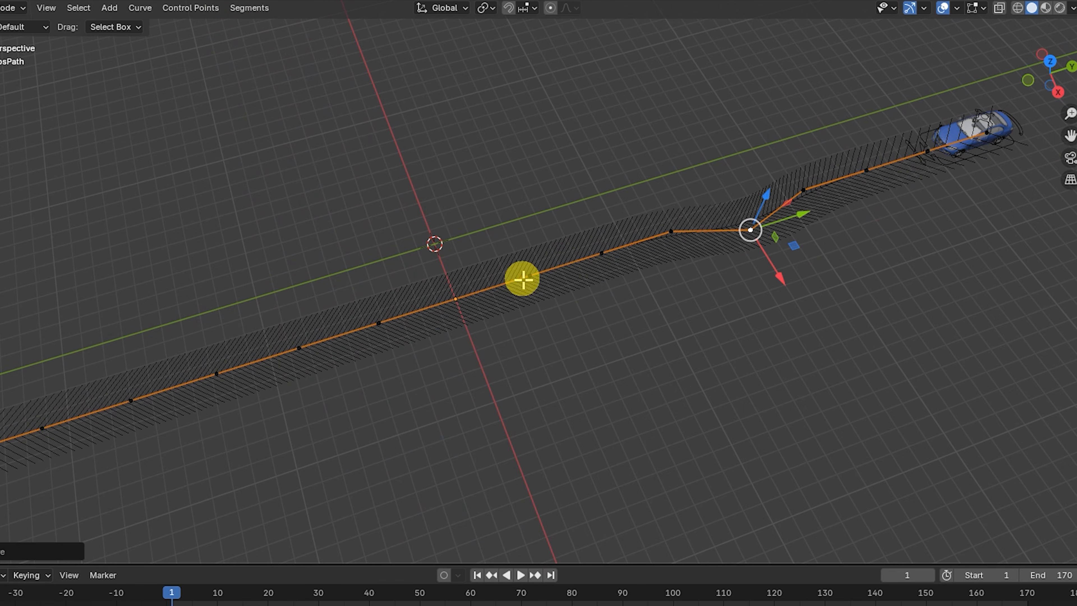
- Select another control point on the path and move it along the X axis to add a second bend
left_click(526, 277)
key("g")
key("x")
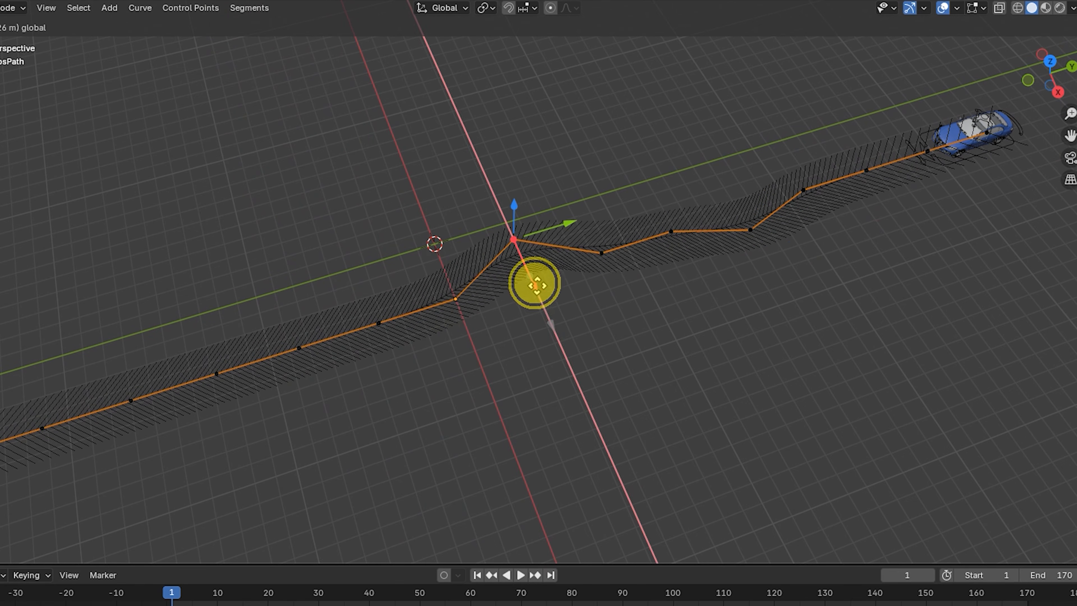
left_click_drag(535, 290, 533, 289)
- Select a control point nearer the path's start and move it along the X axis to add another bend
scroll(575, 332, "down", 2)
middle_click_drag(575, 332, 638, 245, "shift")
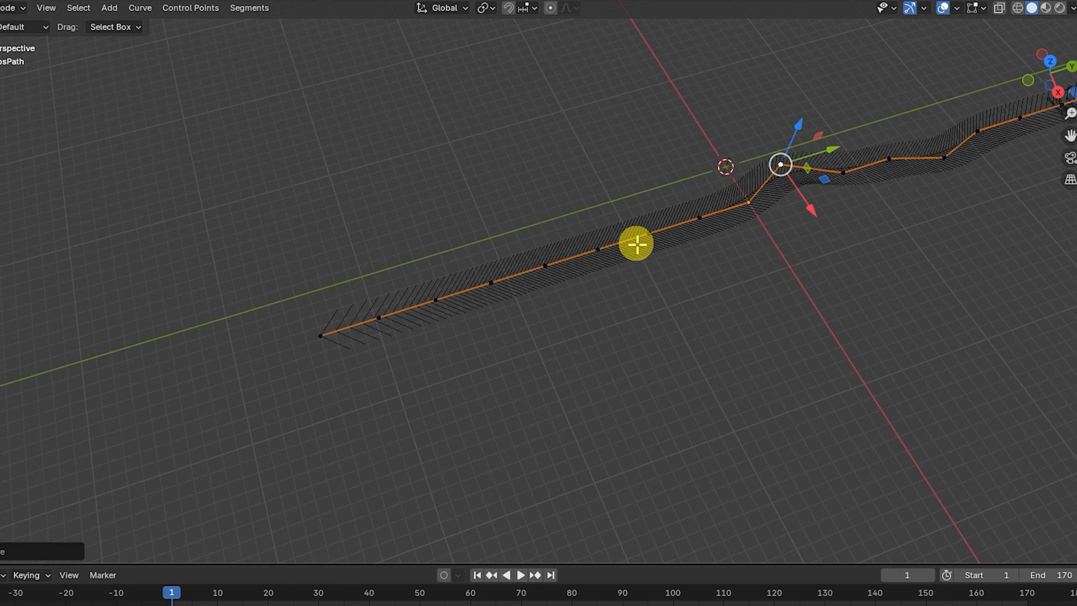
left_click(597, 249)
key("g")
key("x")
left_click(603, 268)
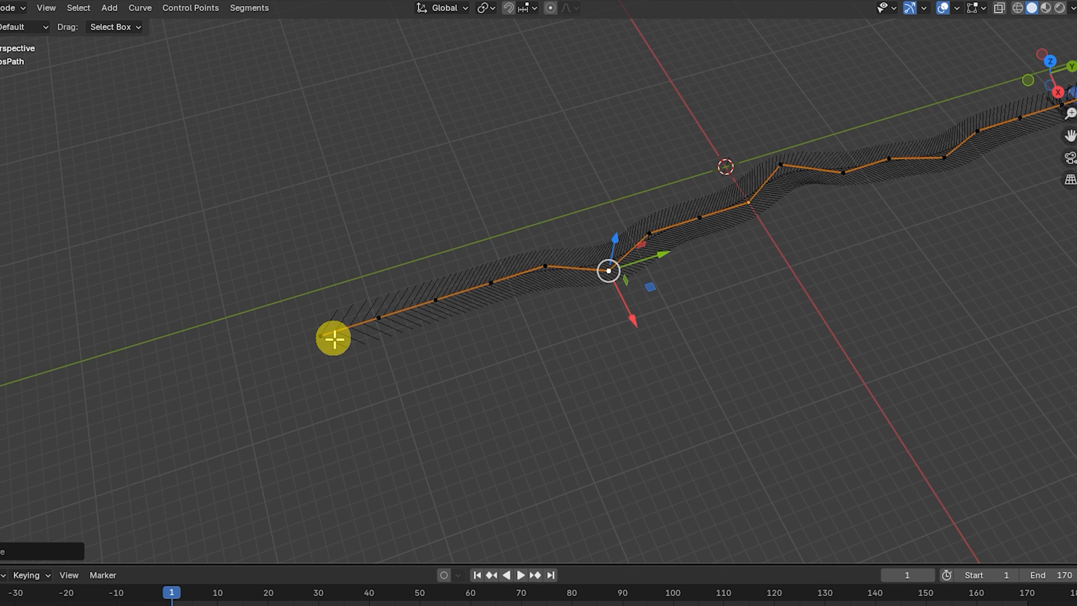
- Return to Object Mode and play and scrub the animation to check the car following the curved path
left_click_drag(1070, 135, 1044, 142)
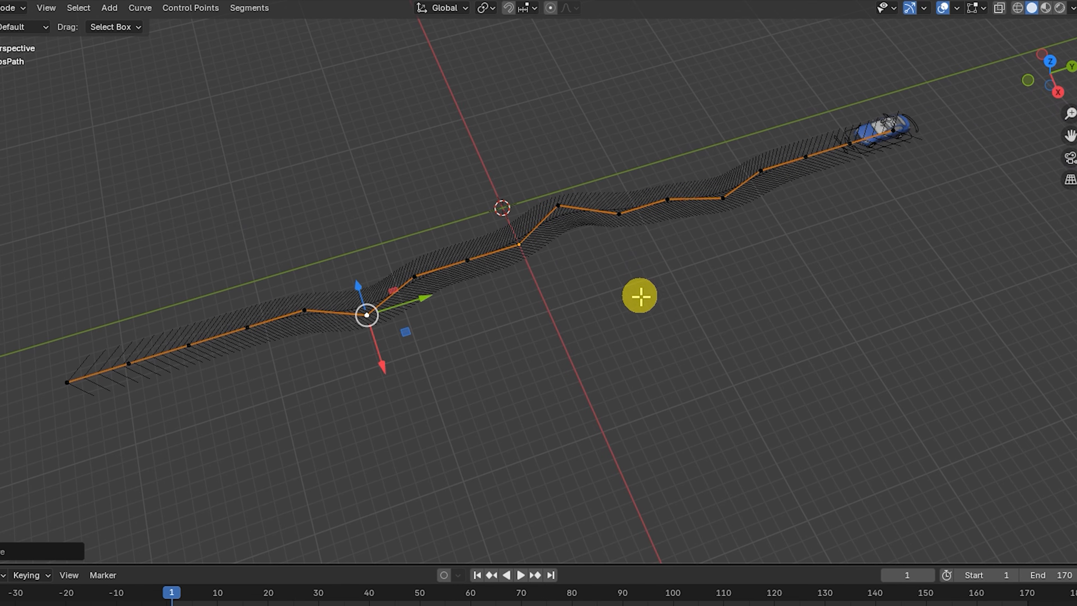
key("Tab")
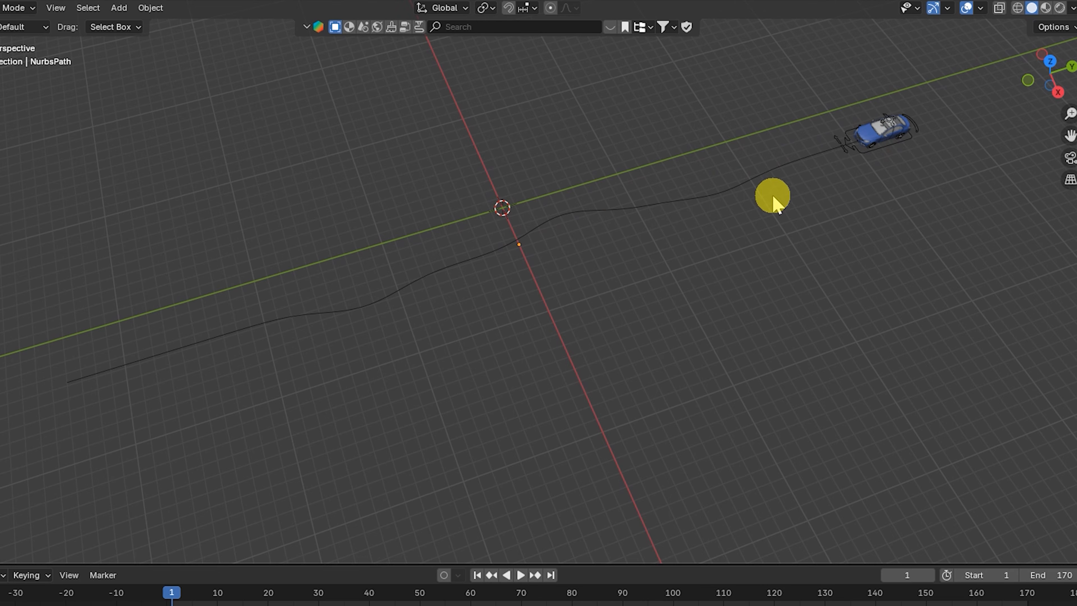
scroll(877, 149, "up", 2)
scroll(878, 149, "down", 1)
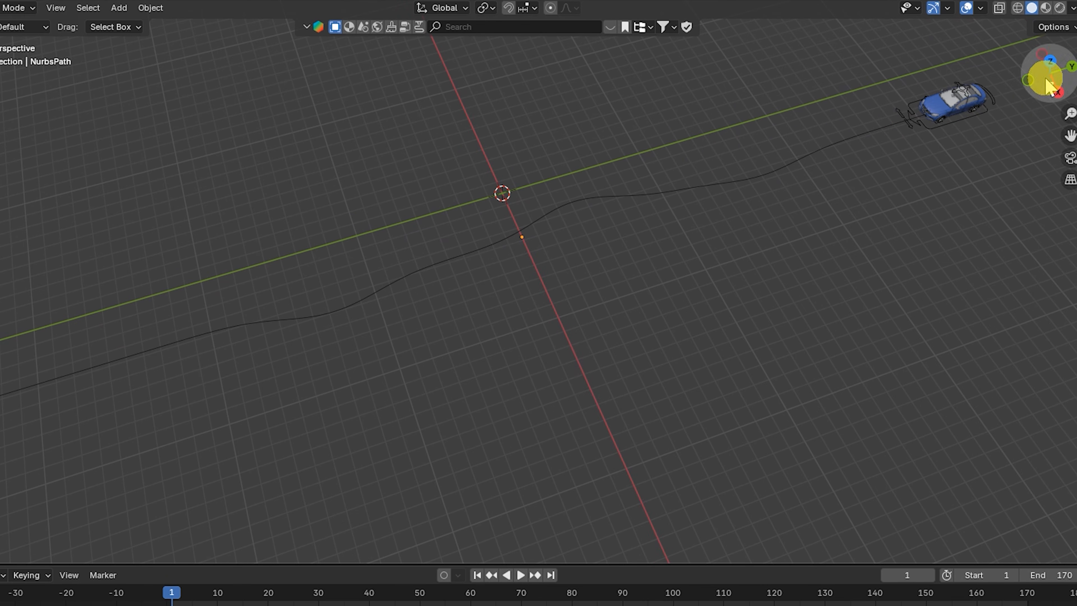
key("space")
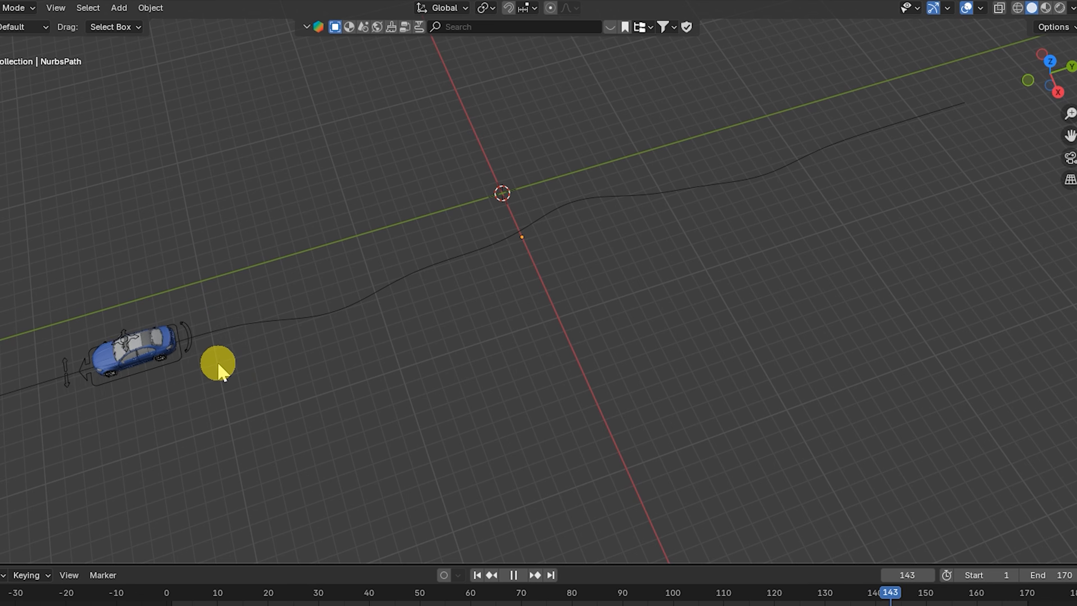
key("space")
left_click_drag(952, 596, 687, 601)
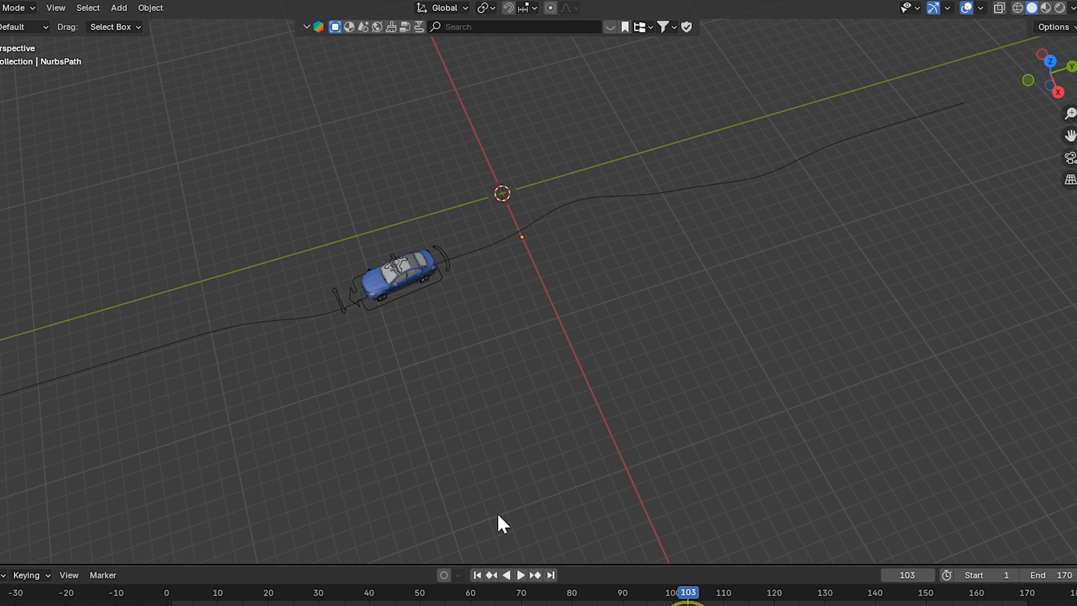
- Select the path and inspect its control points in Edit Mode from another angle, then return to Object Mode
left_click(220, 334)
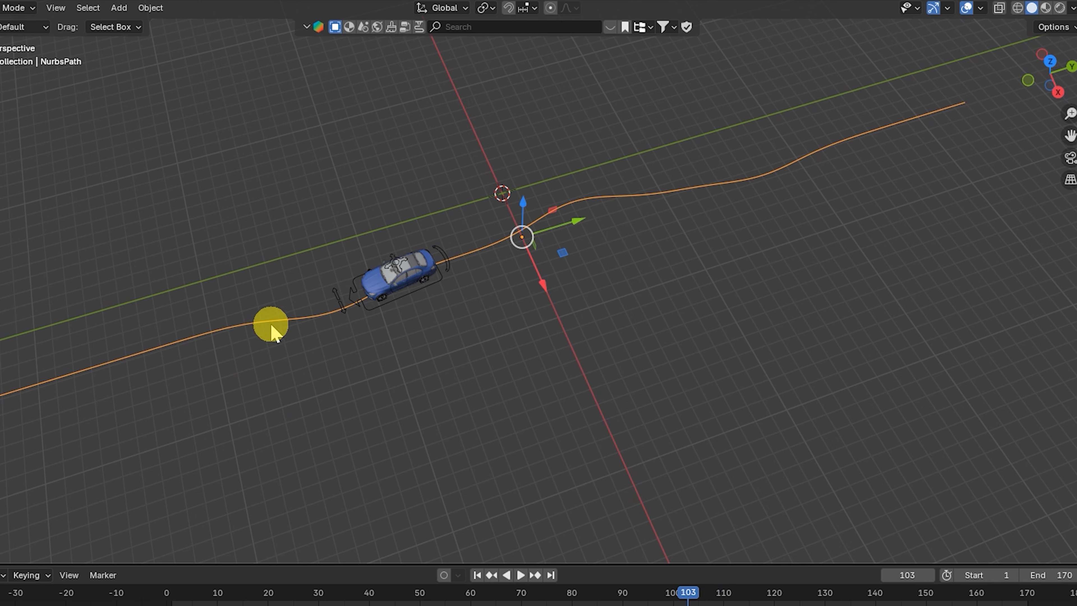
key("Tab")
left_click_drag(349, 373, 347, 368)
left_click(568, 191)
left_click_drag(589, 232, 585, 246)
left_click_drag(1049, 73, 1034, 90)
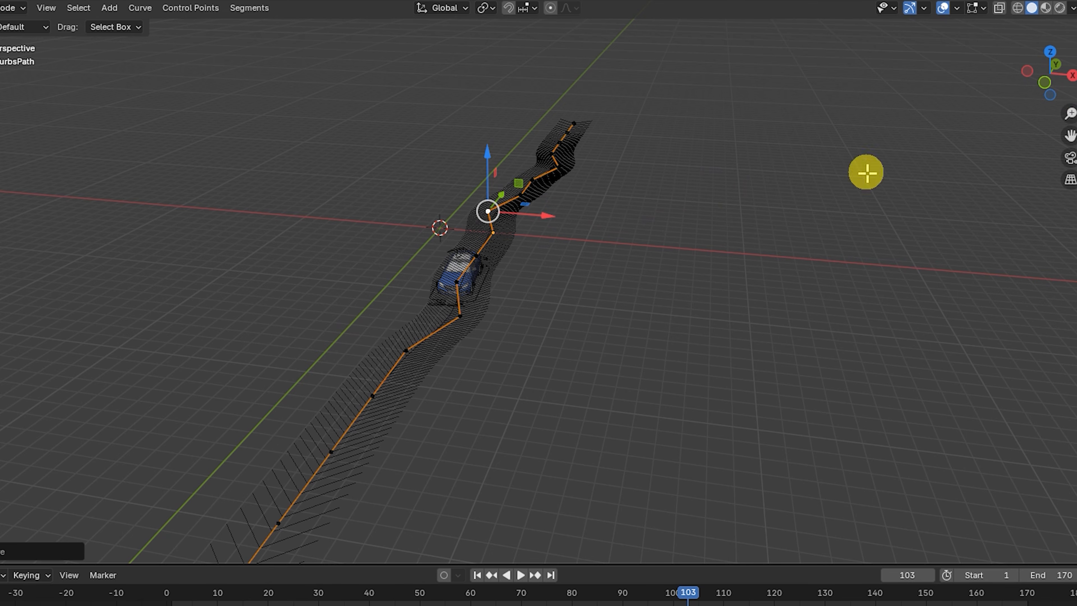
key("Tab")
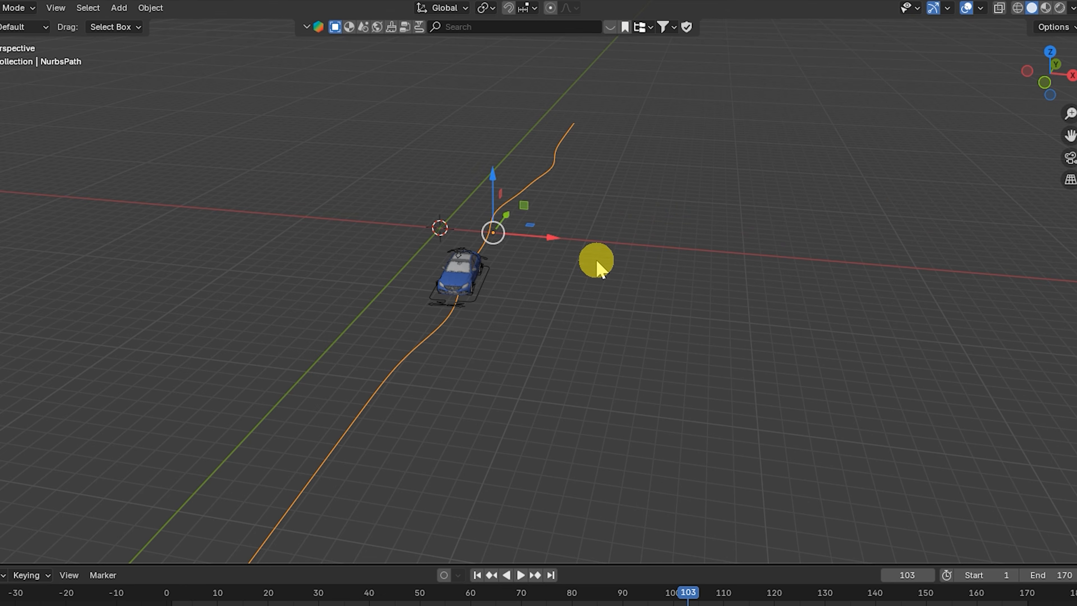
- Play the animation from the first frame while zooming to watch the car drive along the path
left_click(478, 575)
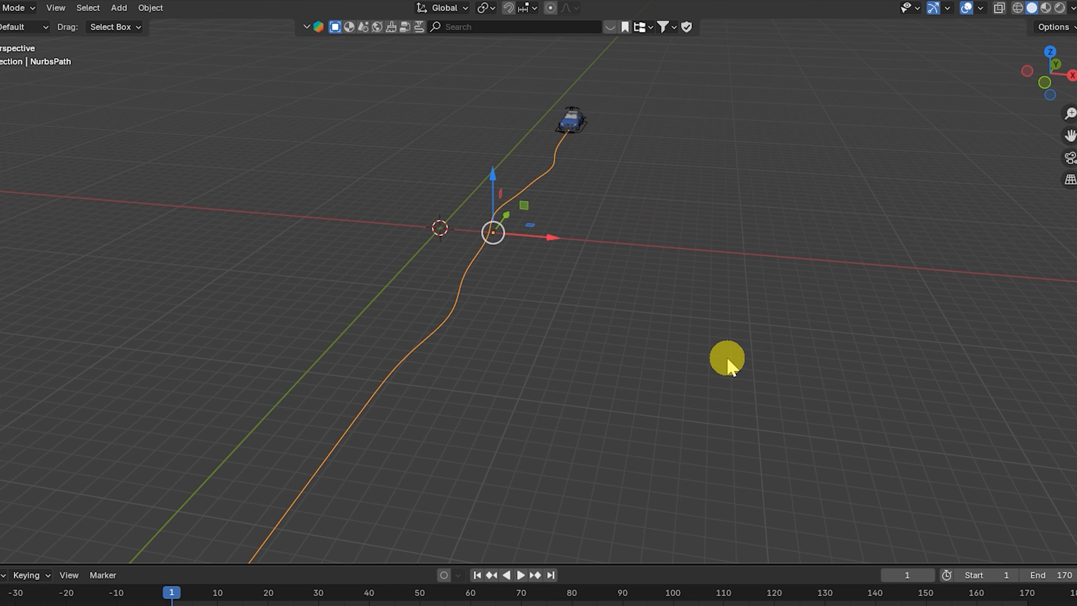
left_click(582, 183)
key("space")
scroll(568, 191, "up", 2)
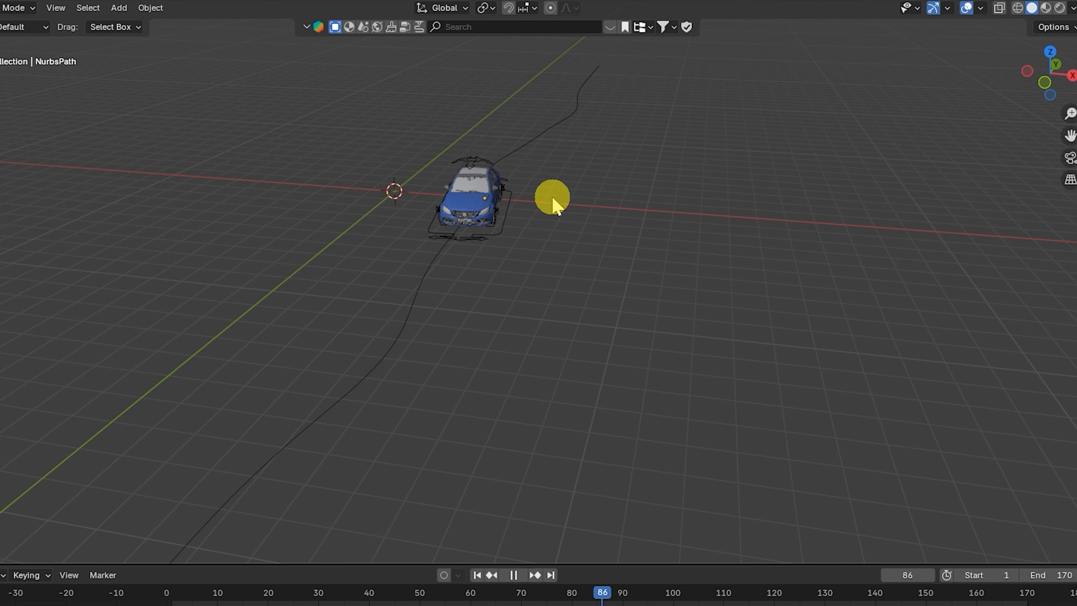
scroll(524, 284, "down", 2)
scroll(499, 250, "down", 2)
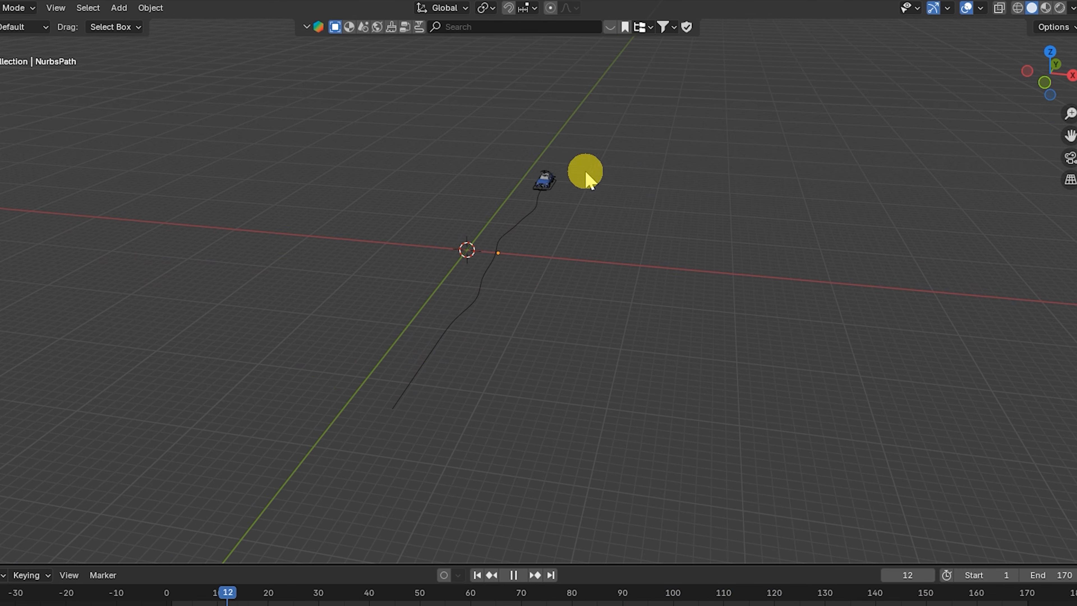
scroll(488, 289, "up", 2)
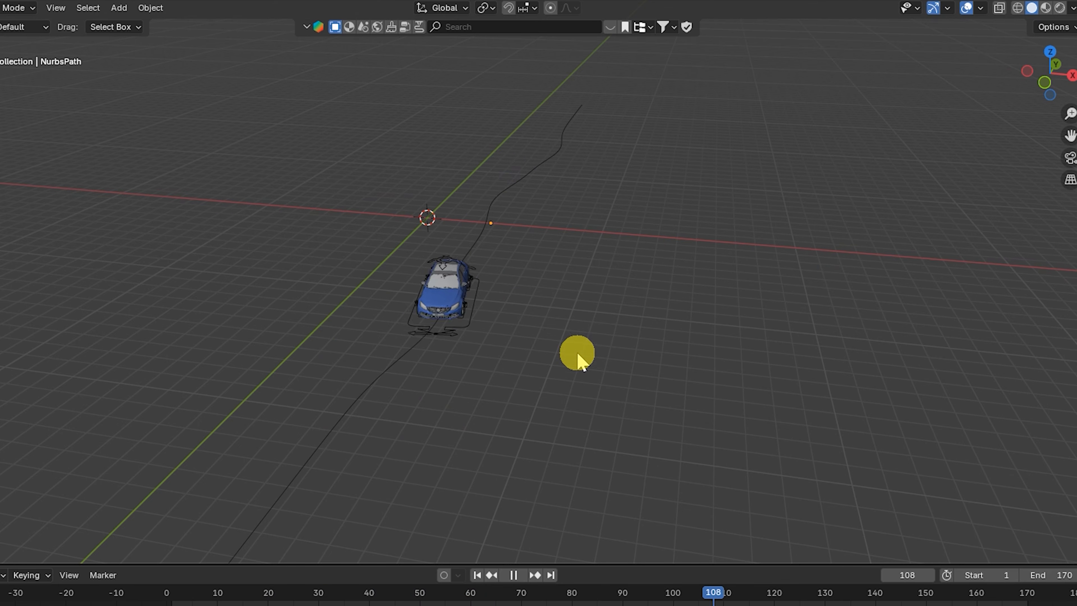
scroll(517, 284, "down", 2)
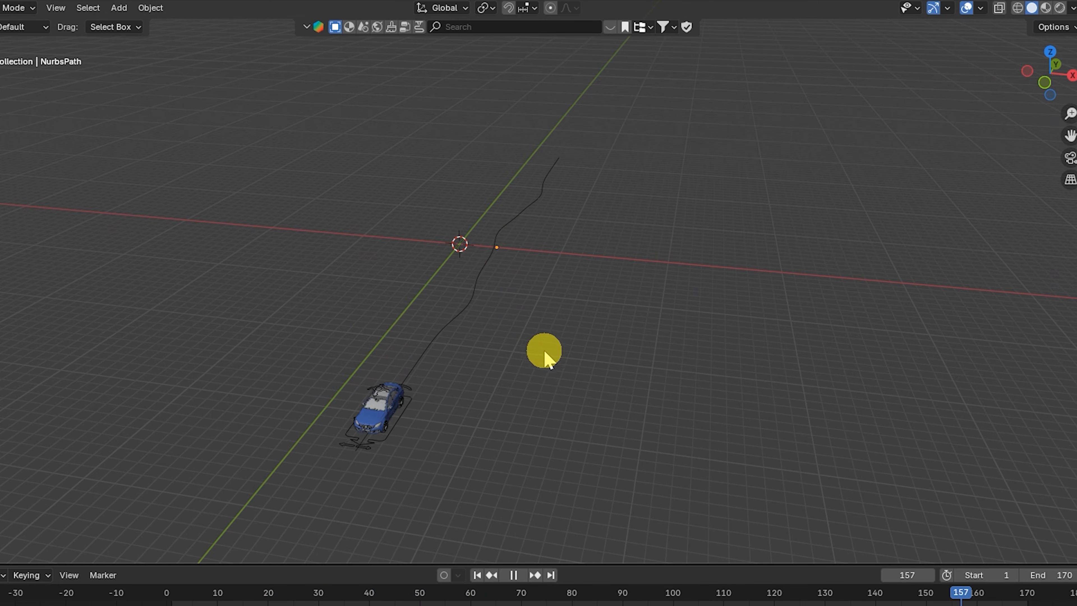
key("space")
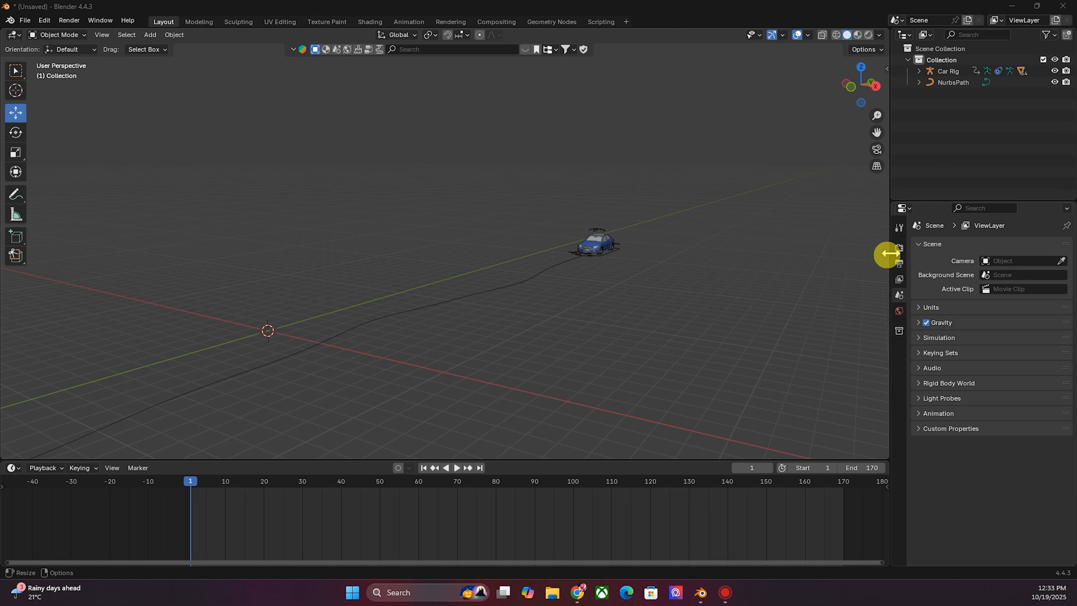
- Set the scene's frame rate to 24 fps in the output properties
left_click(899, 247)
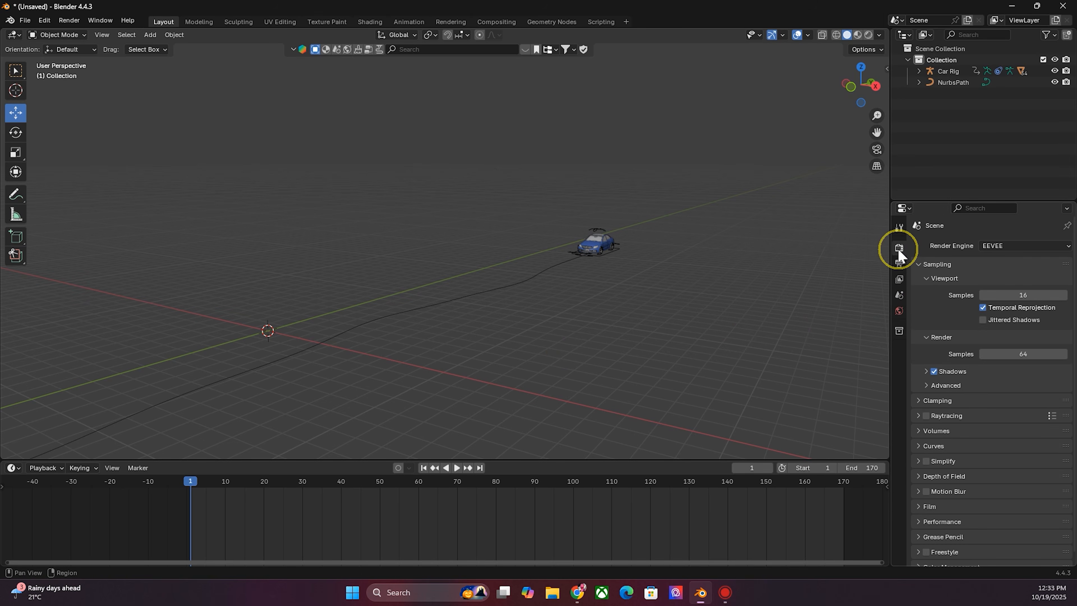
left_click(899, 263)
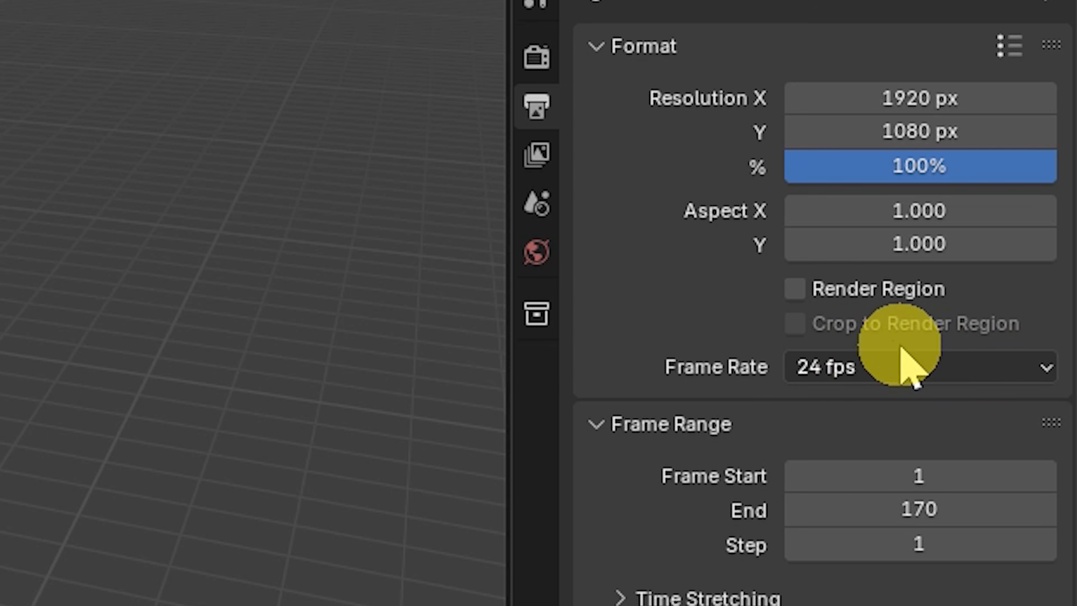
left_click(826, 371)
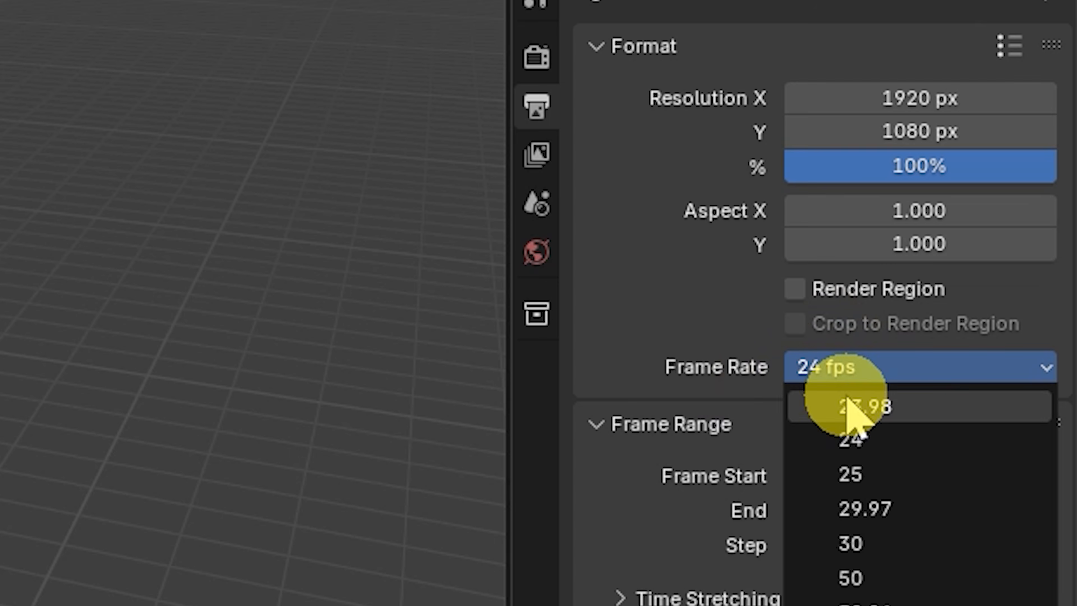
left_click(857, 544)
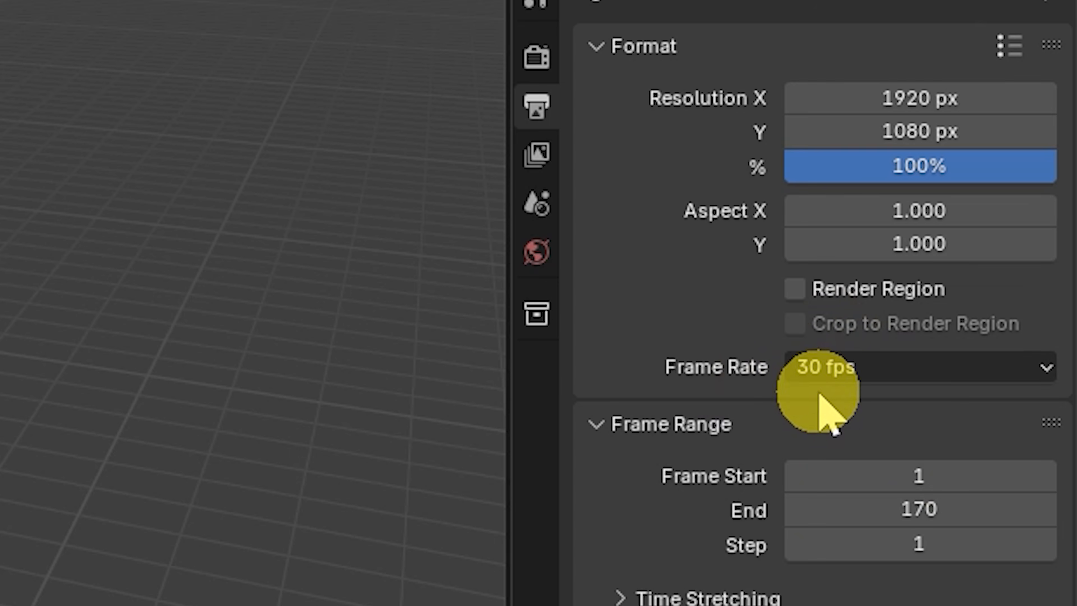
left_click(837, 369)
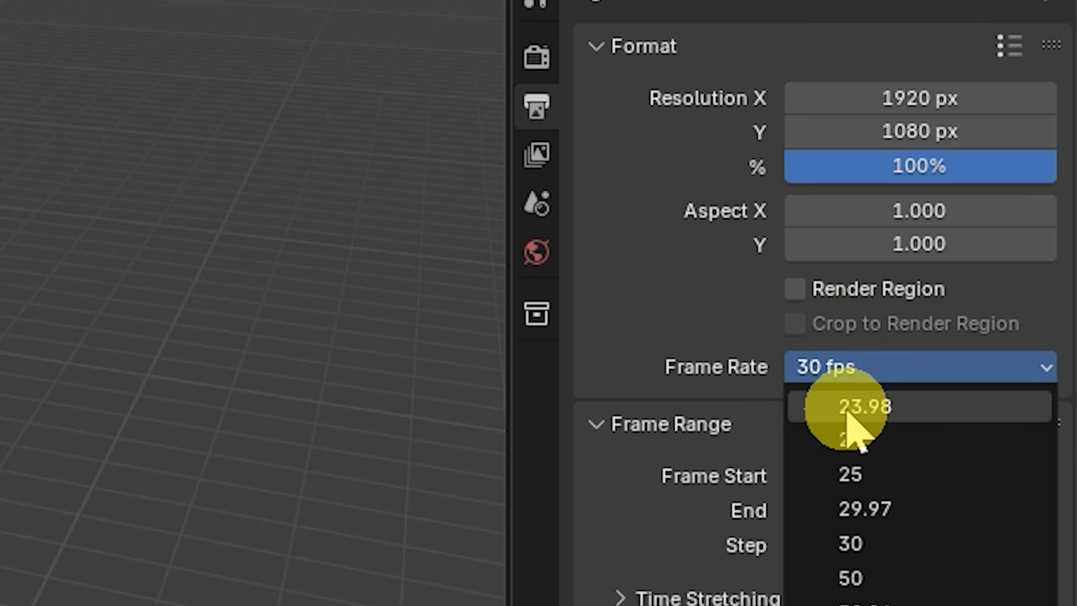
left_click(838, 443)
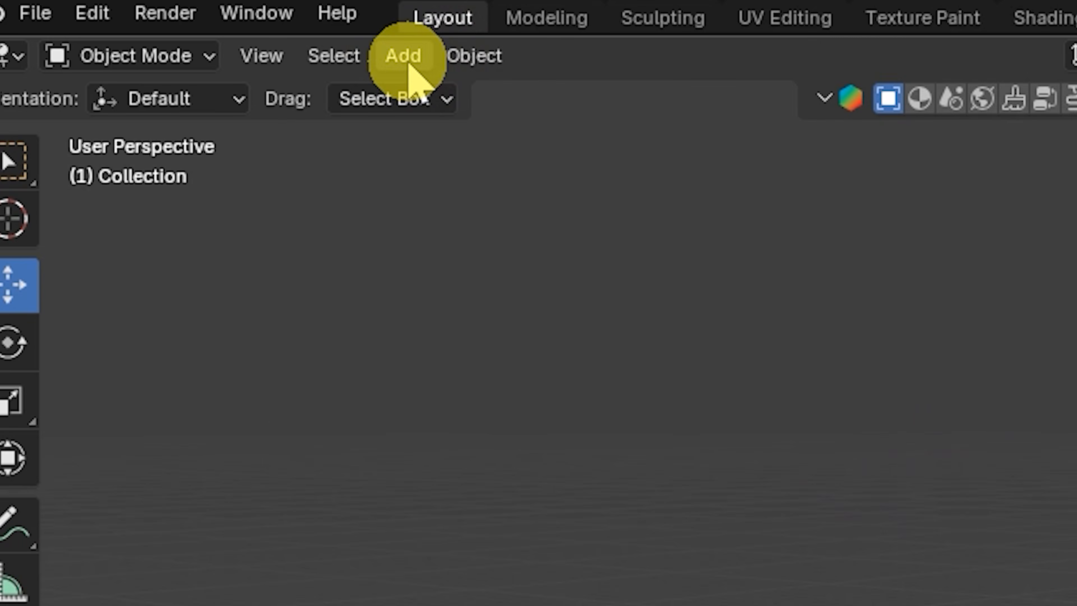
- Add a camera and move it ahead of the car near the start of the path
left_click(151, 36)
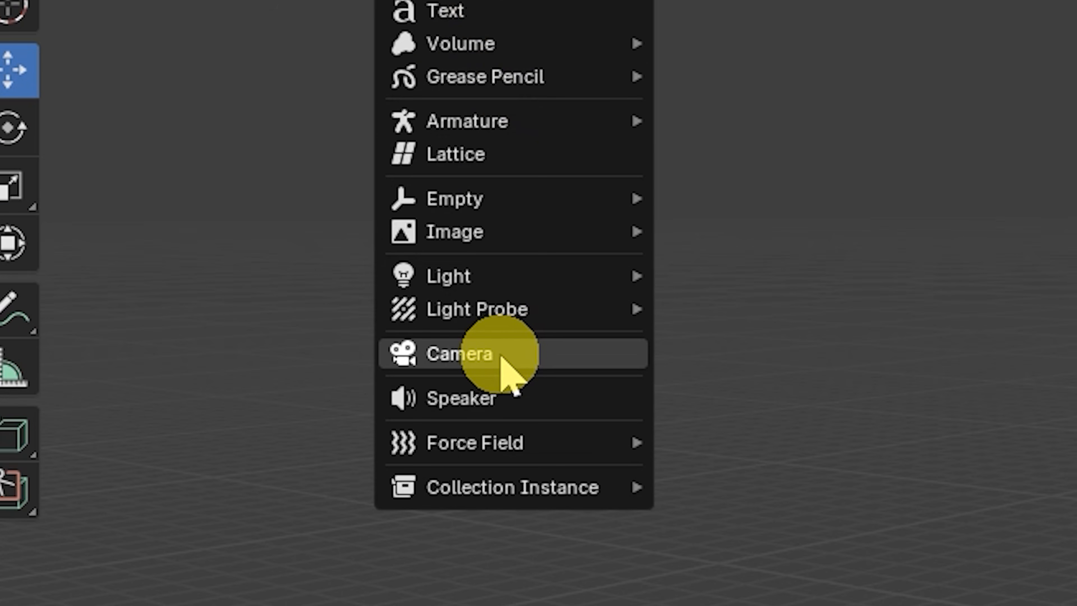
left_click(506, 359)
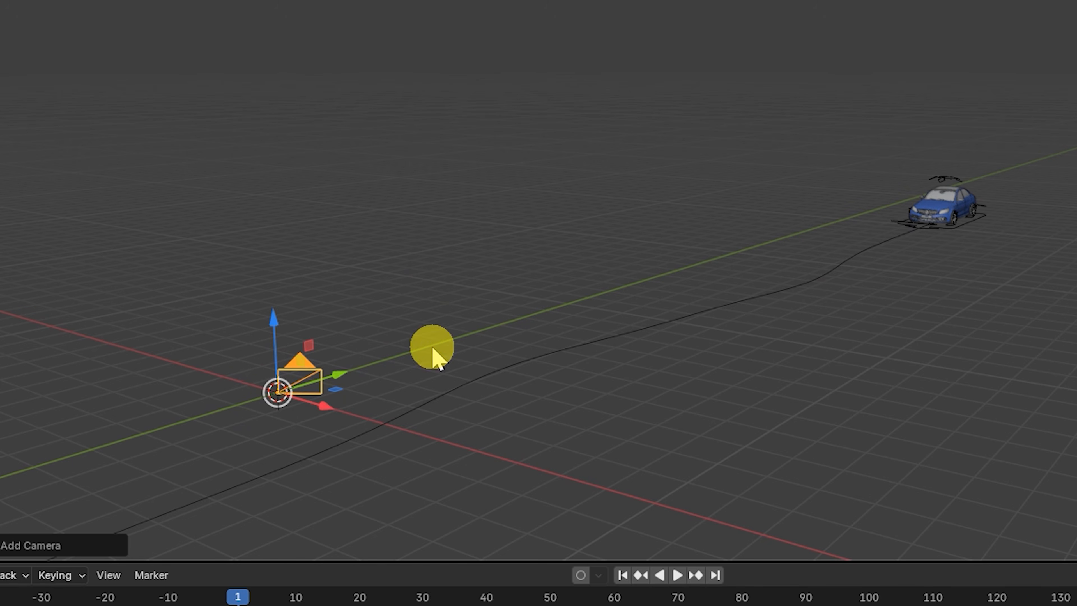
middle_click_drag(464, 335, 800, 327)
left_click_drag(520, 473, 857, 508)
left_click_drag(199, 435, 728, 313)
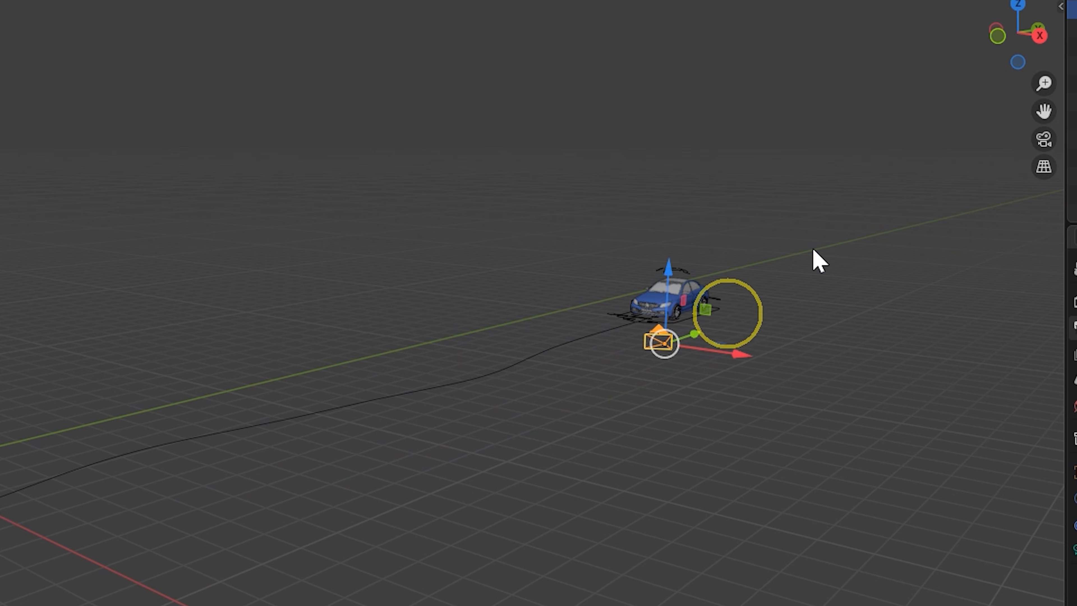
left_click_drag(1018, 34, 1000, 64)
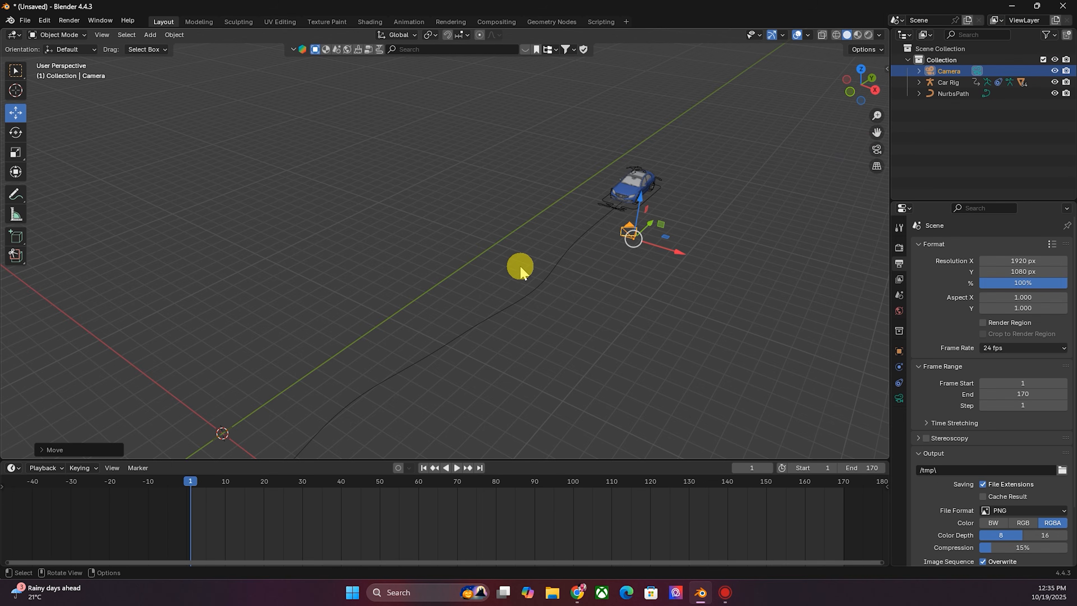
- View through the camera and adjust its location and rotation to frame the car's front, with height 1.16 m
key("KP_0")
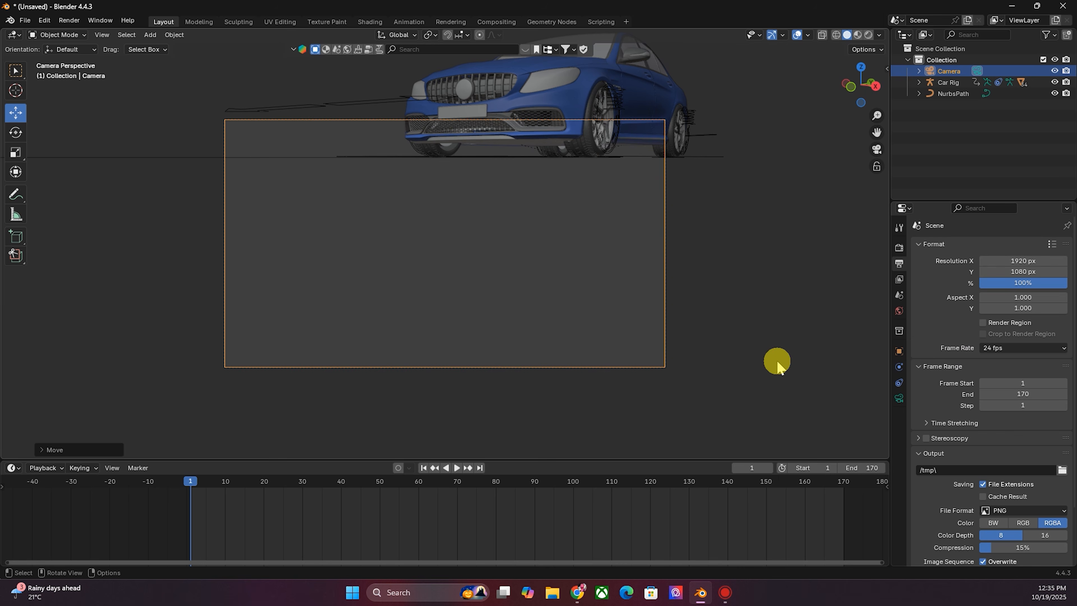
left_click(646, 373)
left_click(632, 367)
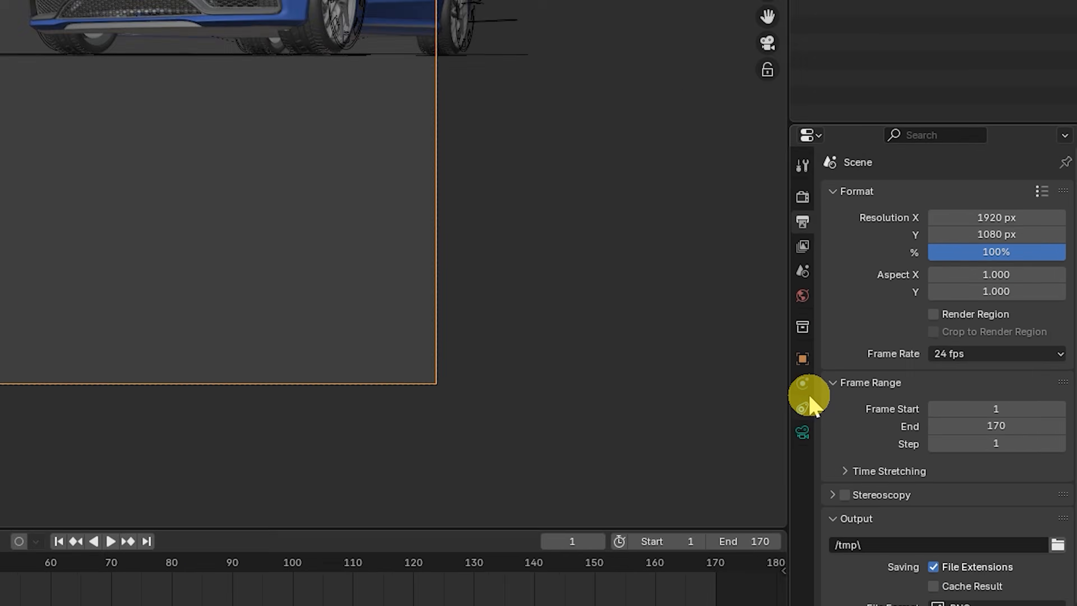
left_click(900, 352)
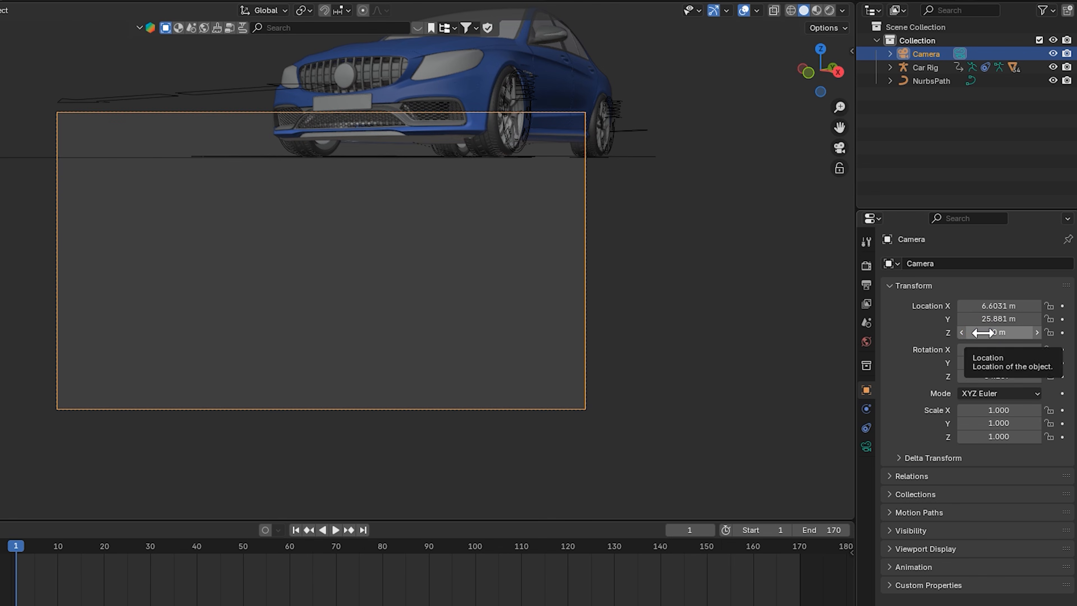
left_click_drag(978, 333, 1026, 305)
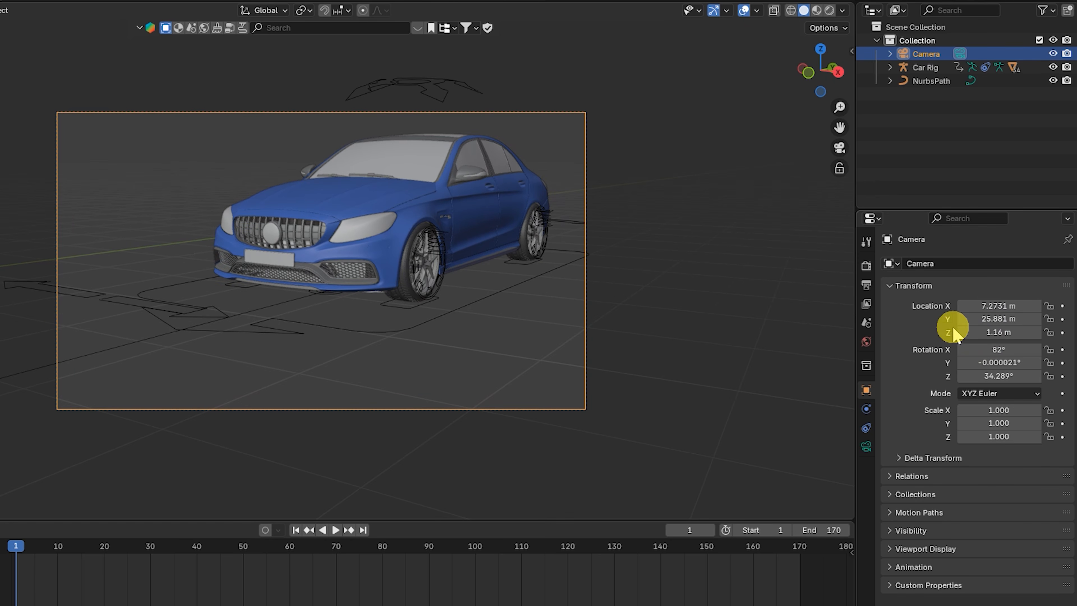
left_click_drag(1001, 376, 981, 315)
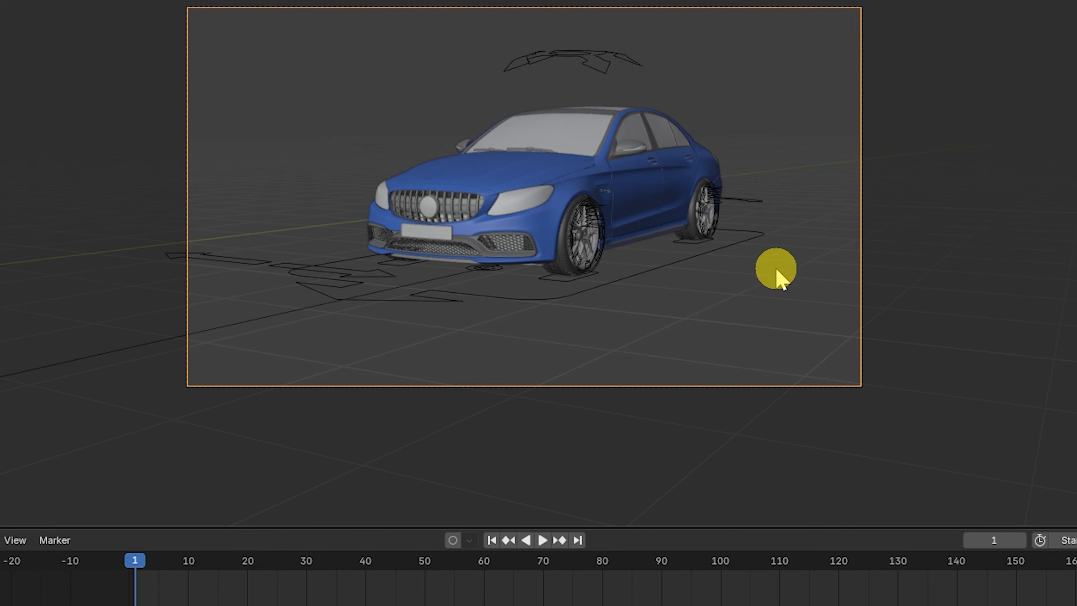
- Insert a keyframe for the camera's transform at frame 1, then jump to the last frame, 170
right_click(726, 288)
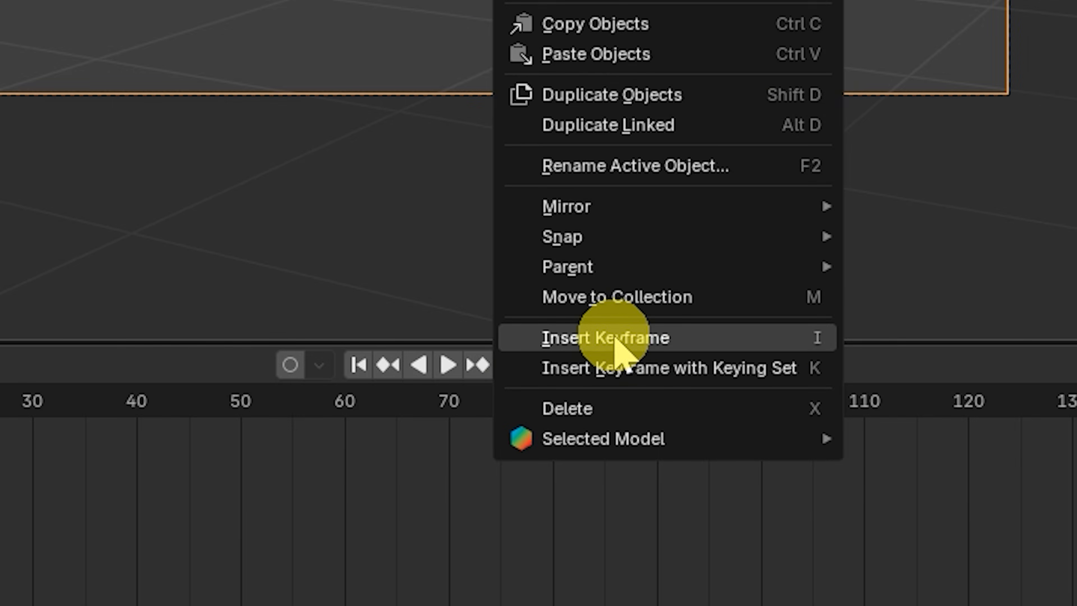
left_click(640, 525)
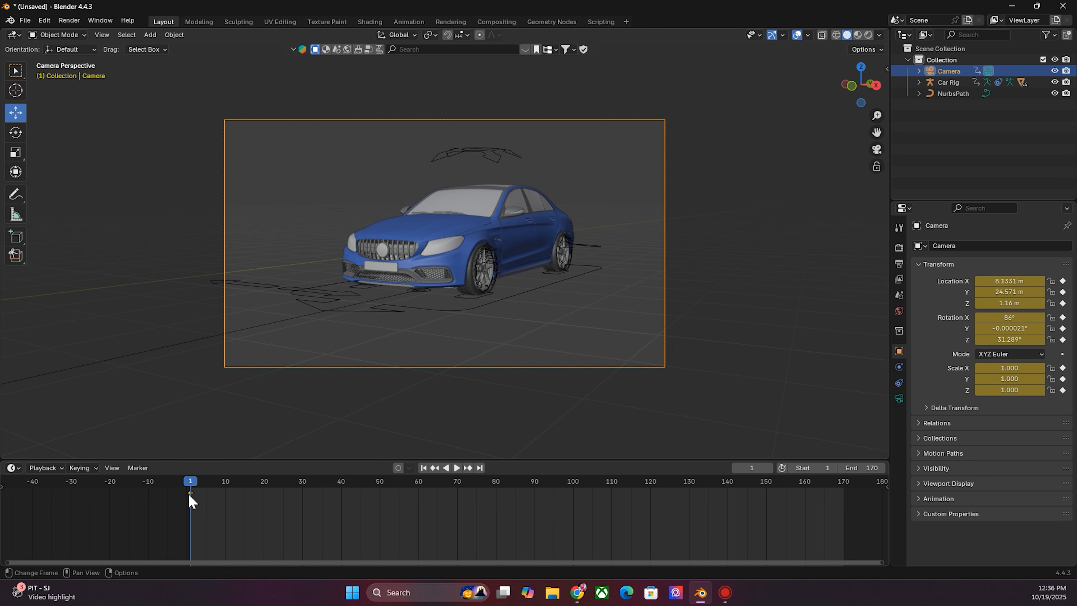
left_click(480, 468)
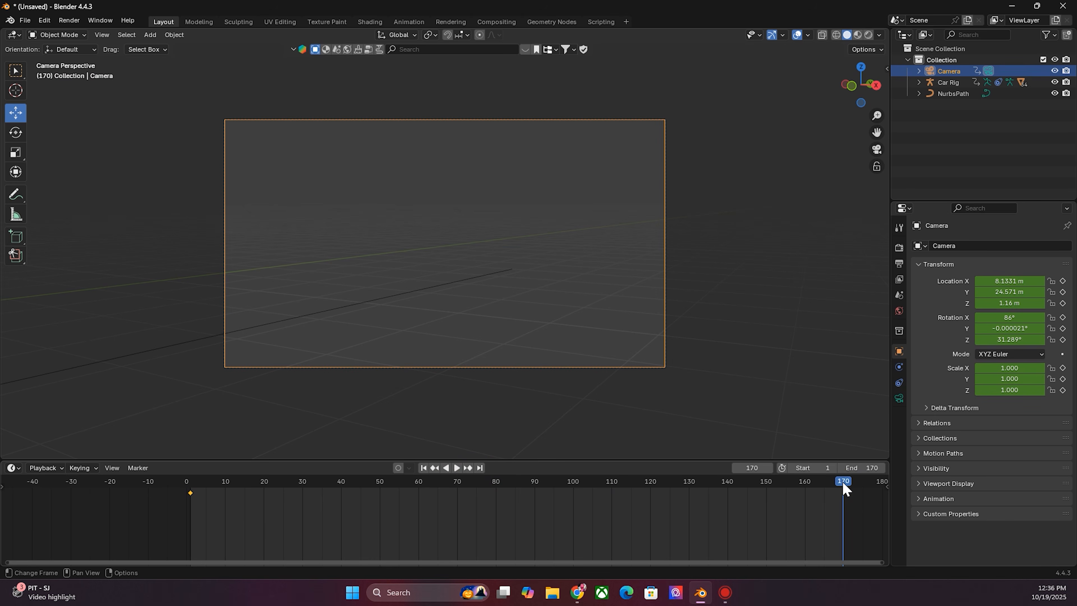
mouse_move(861, 90)
left_mouse_down()
mouse_move(861, 115)
mouse_move(857, 91)
mouse_move(850, 99)
left_mouse_up()
scroll(712, 155, "down", 9)
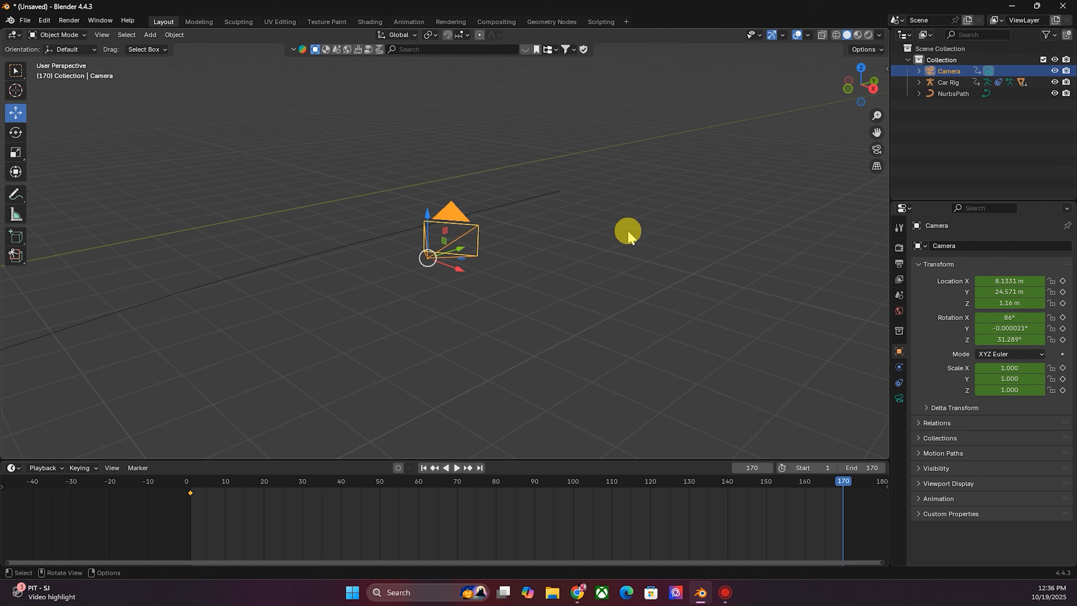
- At frame 170, move the camera along the path to Y -43.311 m and insert a keyframe for its transform
scroll(535, 251, "down", 8)
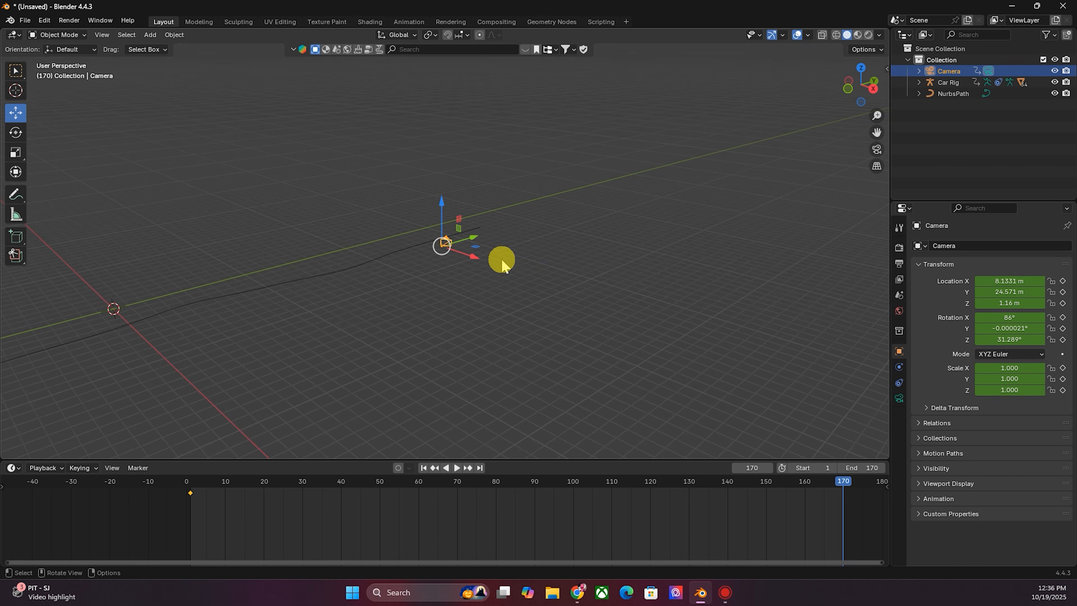
left_click_drag(475, 237, 442, 254)
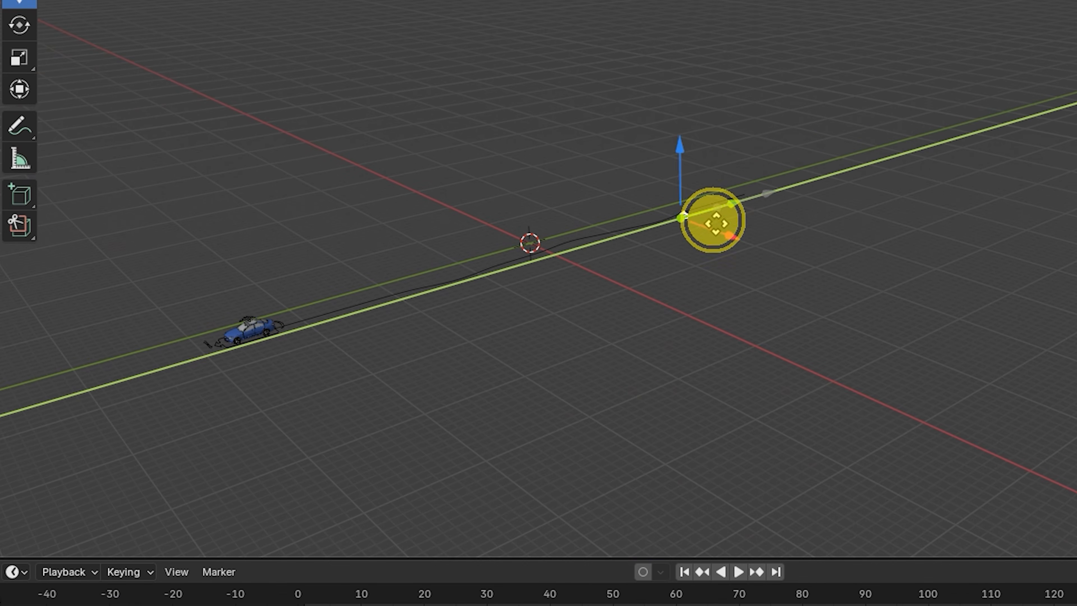
left_click_drag(683, 214, 224, 380)
key("KP_0")
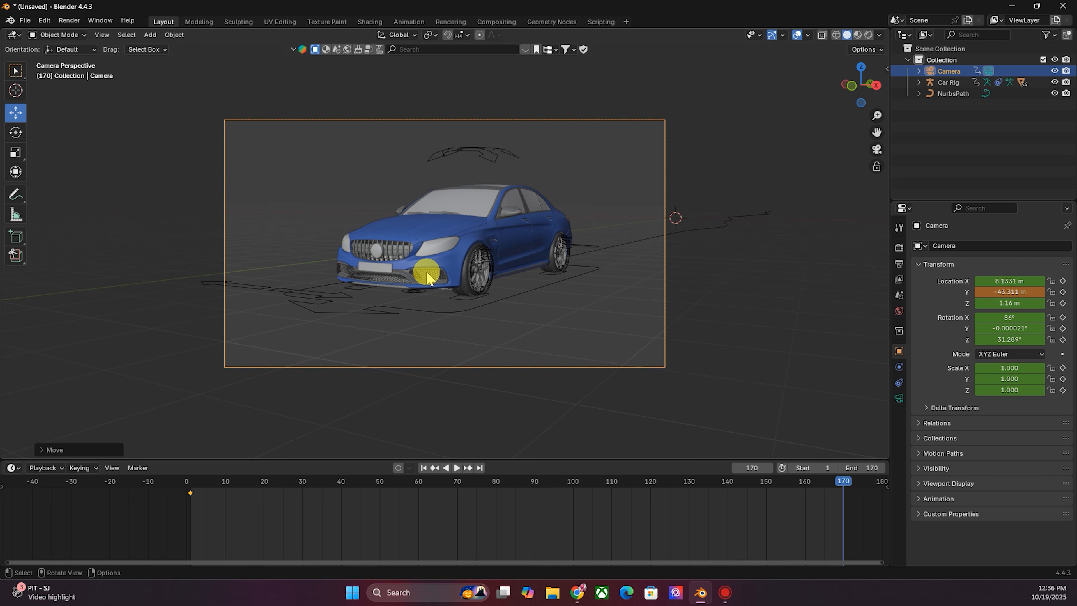
right_click(573, 302)
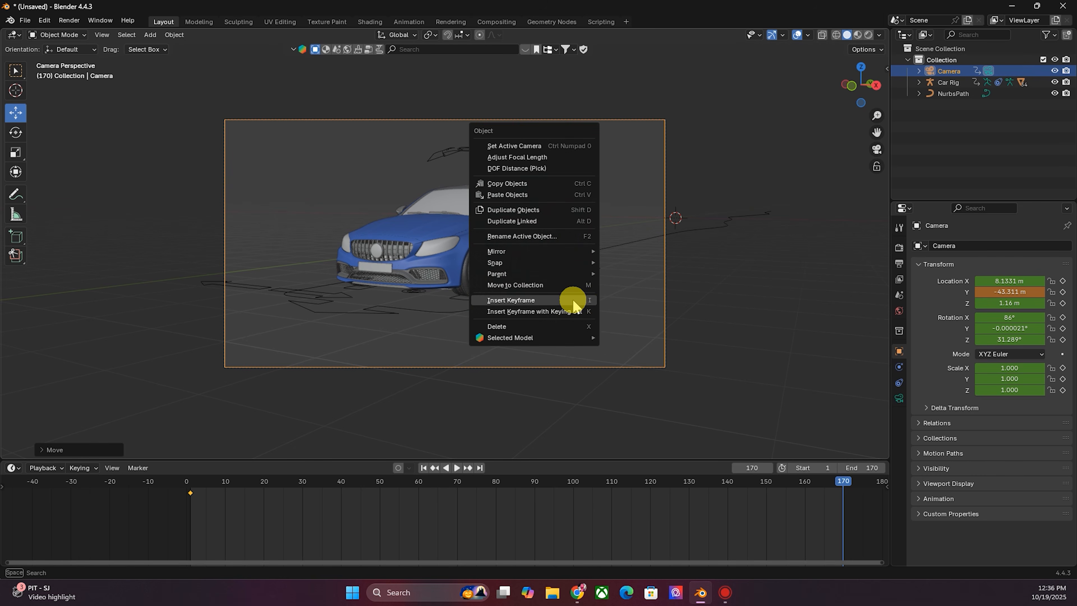
left_click(573, 302)
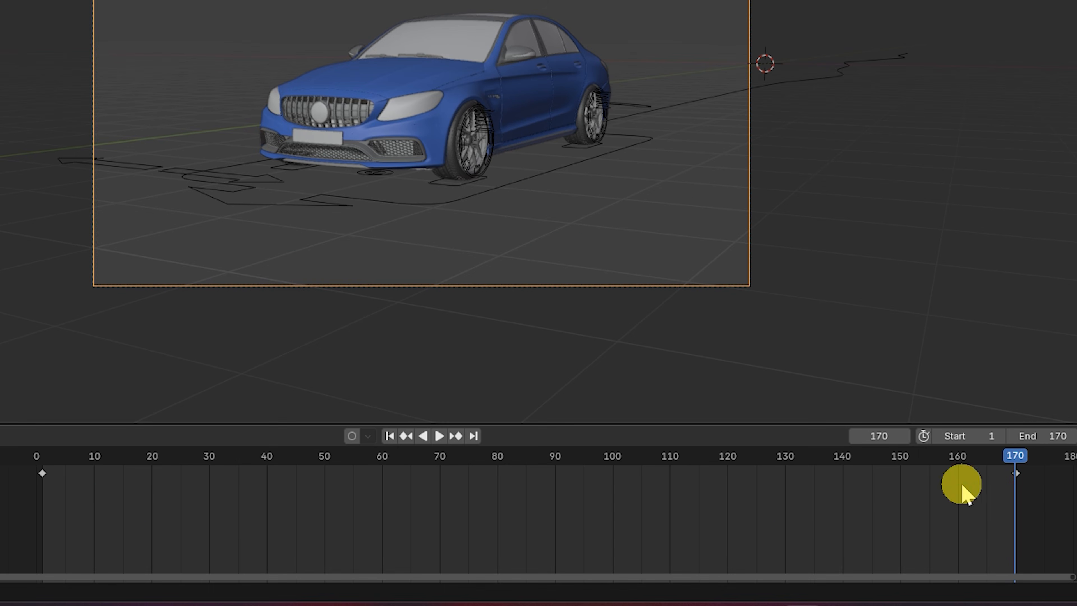
- Play back the camera move from the start, then set all camera keyframes to Linear interpolation
left_click(390, 436)
key("space")
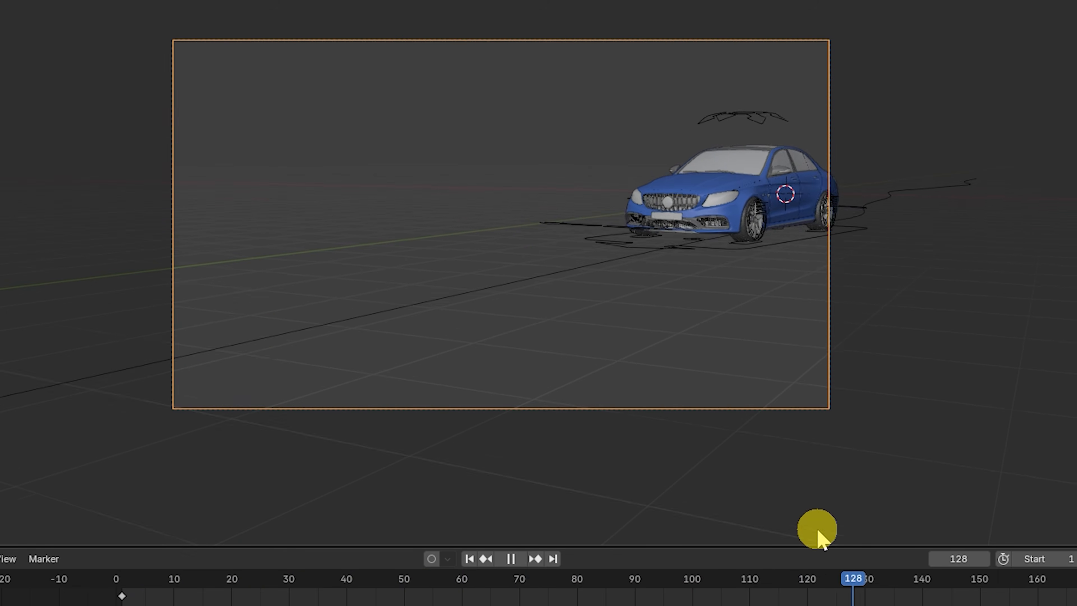
key("space")
left_click(466, 560)
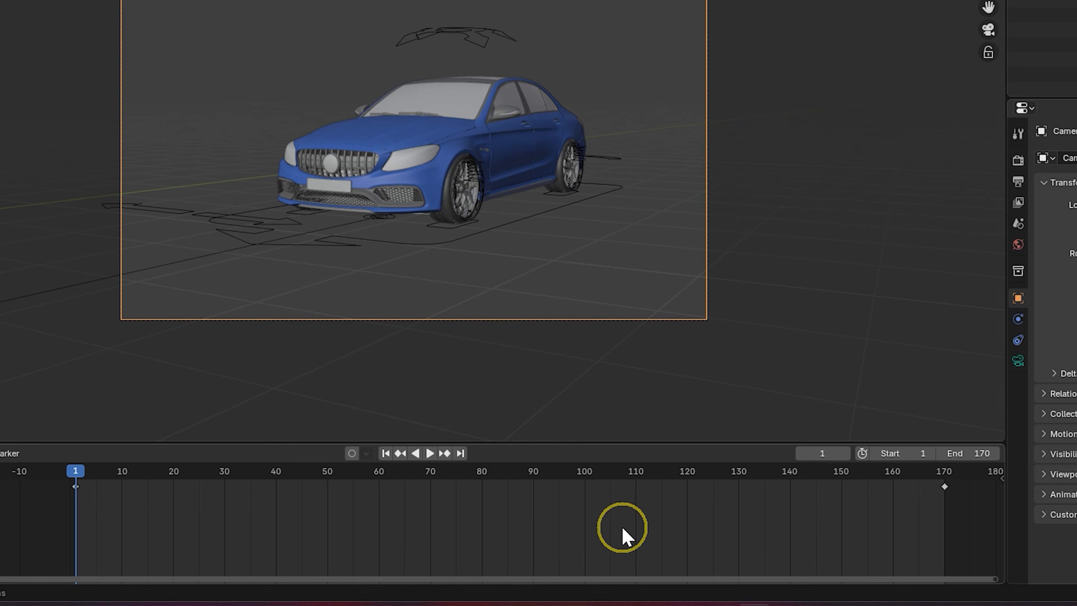
key("a")
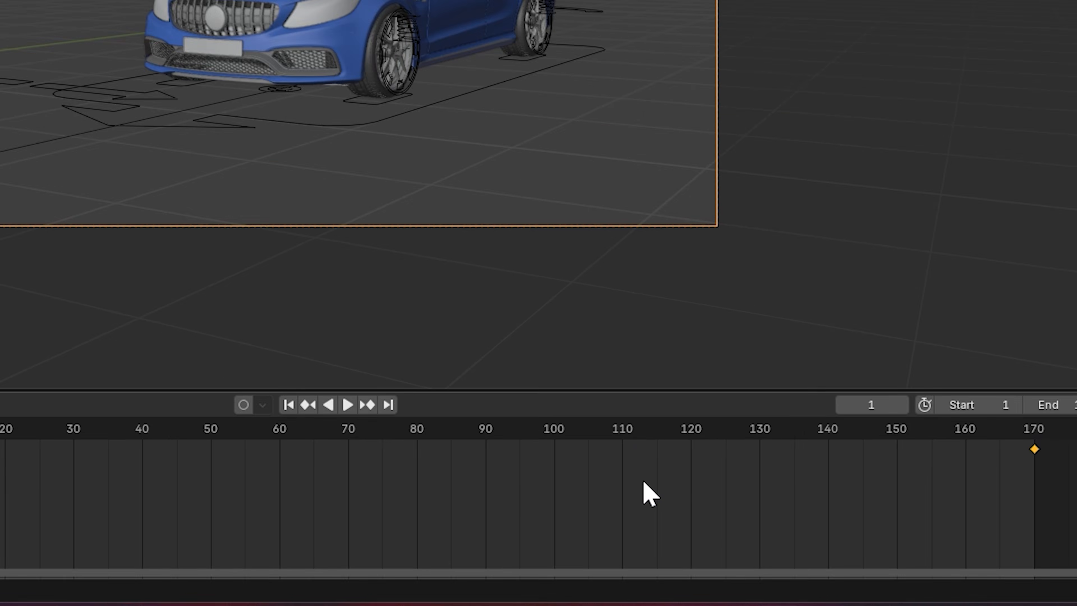
right_click(652, 511)
mouse_move(577, 404)
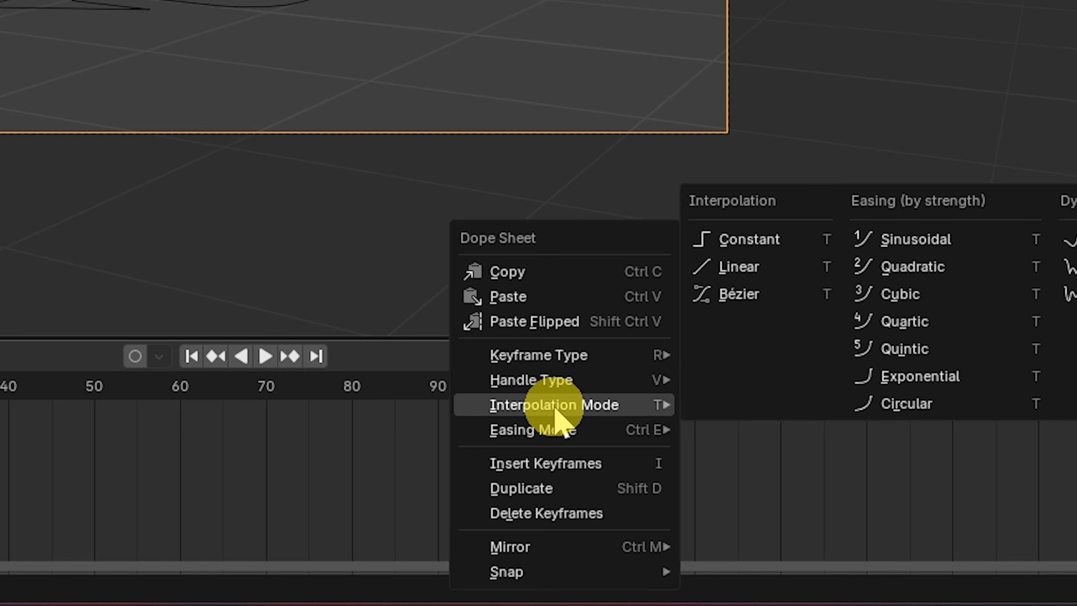
left_click(738, 268)
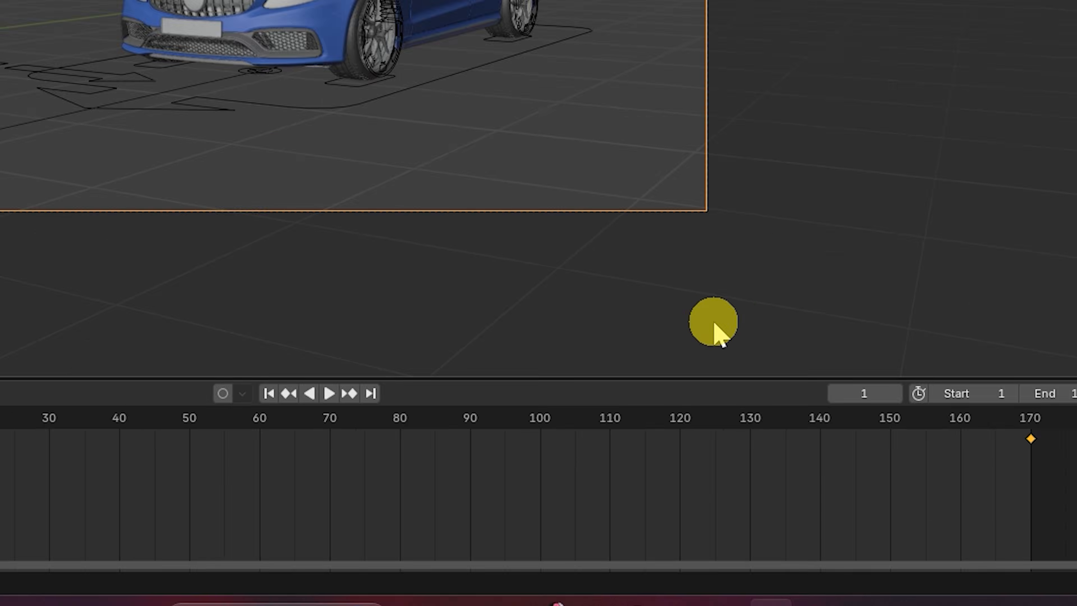
- At frame 80, set the camera to X 4.9331 m, Y -8.9106 m, rotation X 87°, Z 10.289°, and insert a keyframe
key("space")
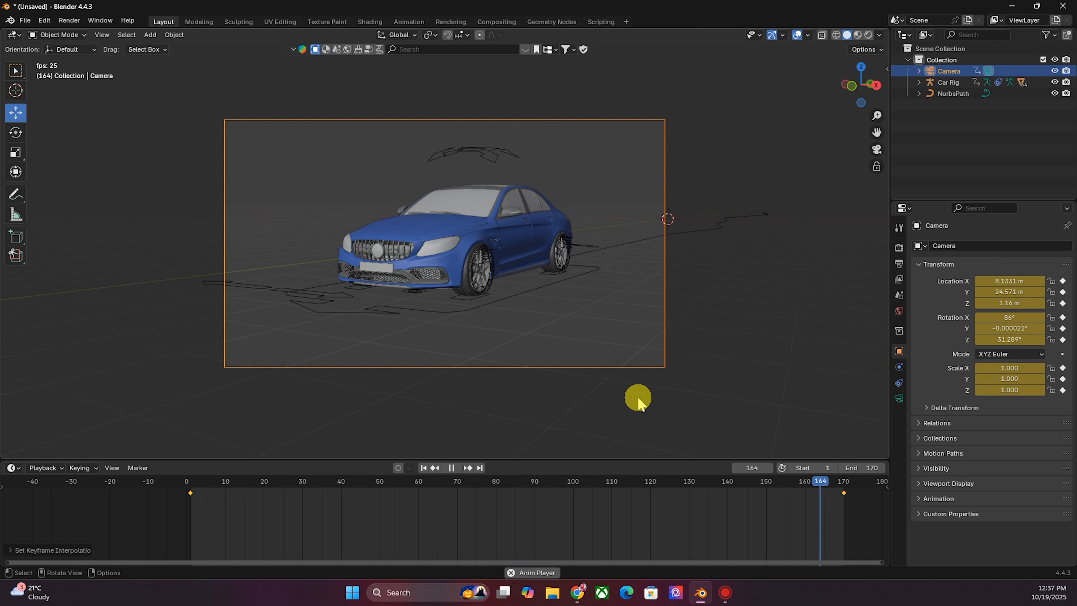
key("Escape")
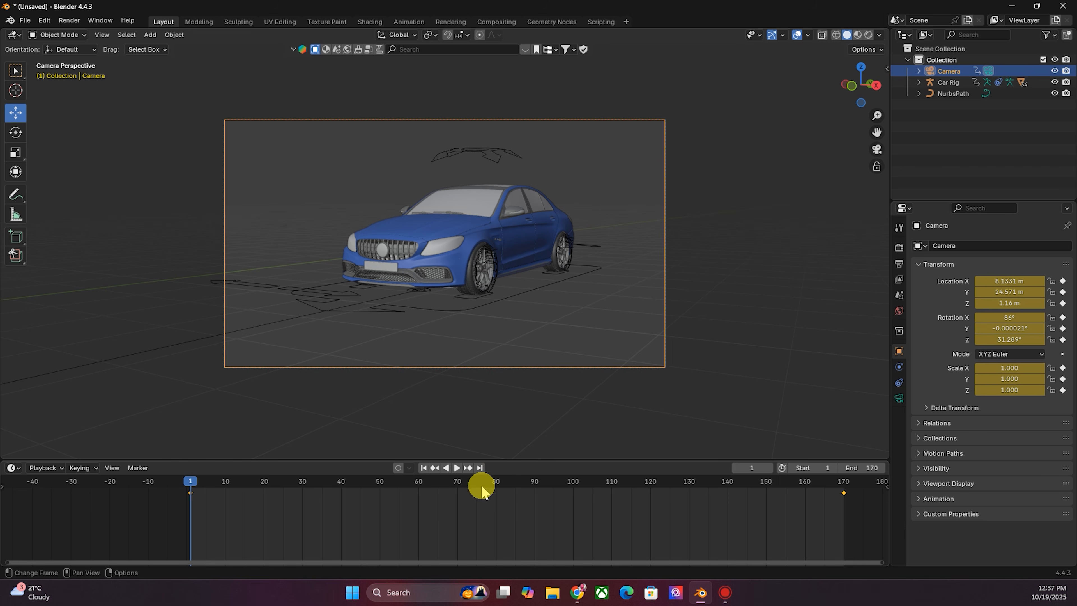
left_click_drag(191, 490, 496, 509)
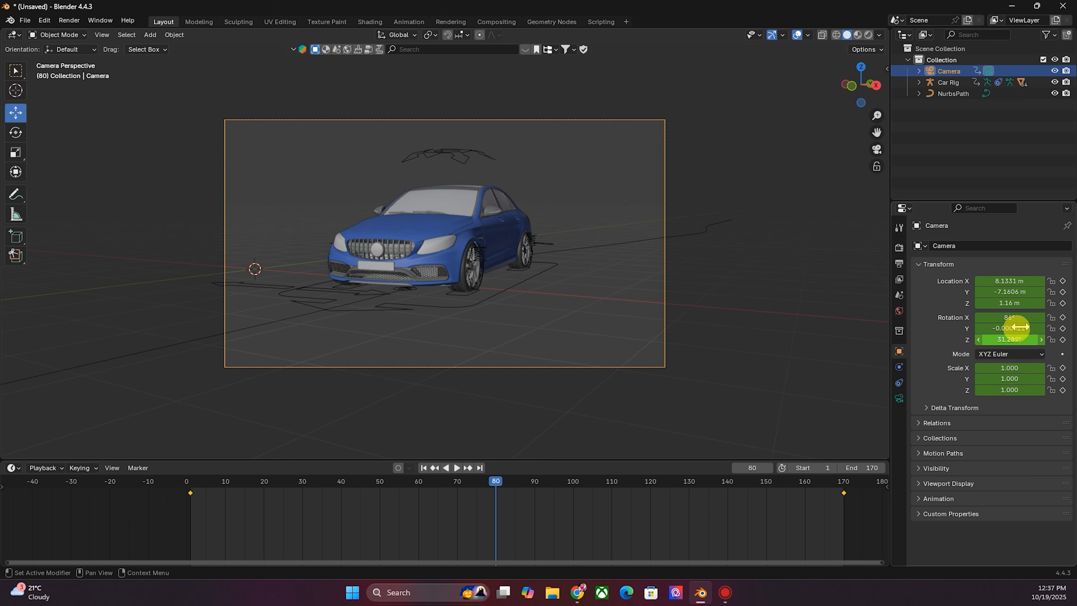
left_click_drag(1009, 281, 971, 339)
left_click_drag(1009, 281, 983, 281)
mouse_move(1009, 340)
left_mouse_down()
mouse_move(975, 339)
mouse_move(1000, 317)
mouse_move(1013, 317)
mouse_move(1017, 339)
left_mouse_up()
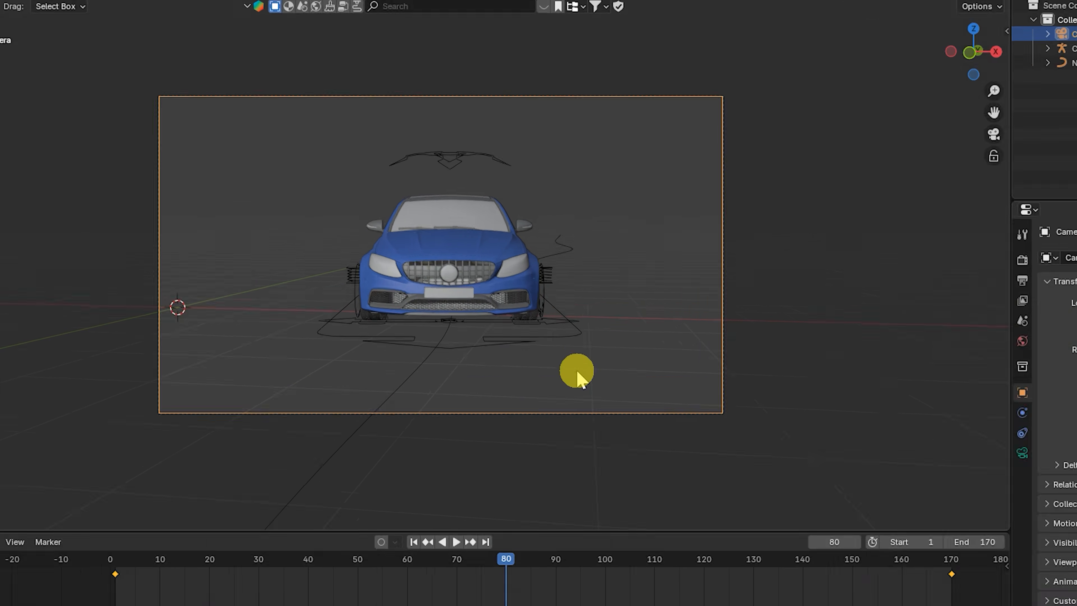
right_click(550, 332)
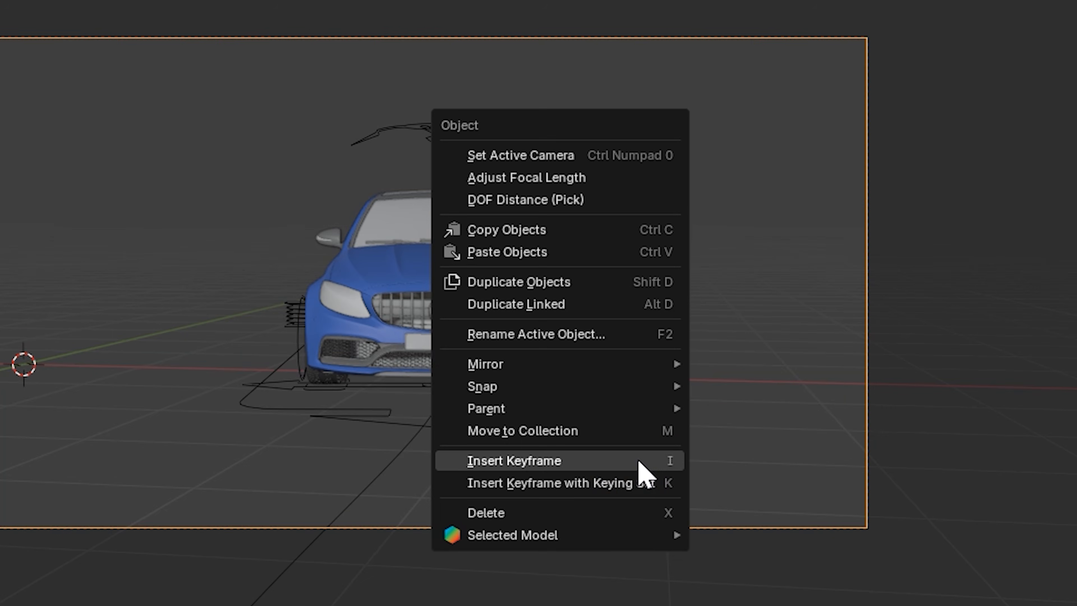
left_click(638, 462)
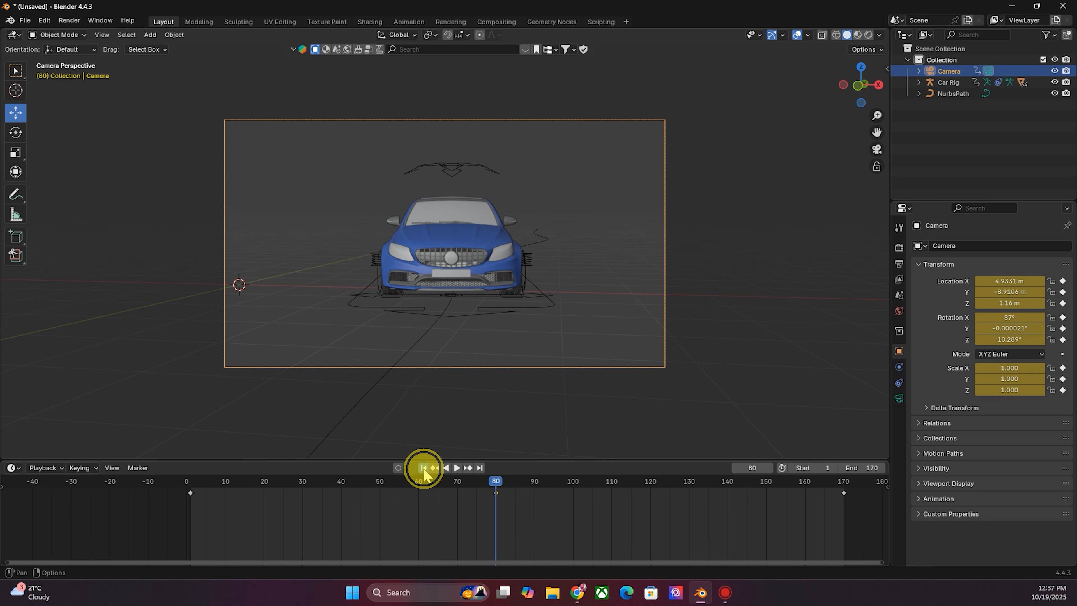
- Play back and scrub through the camera animation from frame 1 to 170 to check the framing
left_click(424, 469)
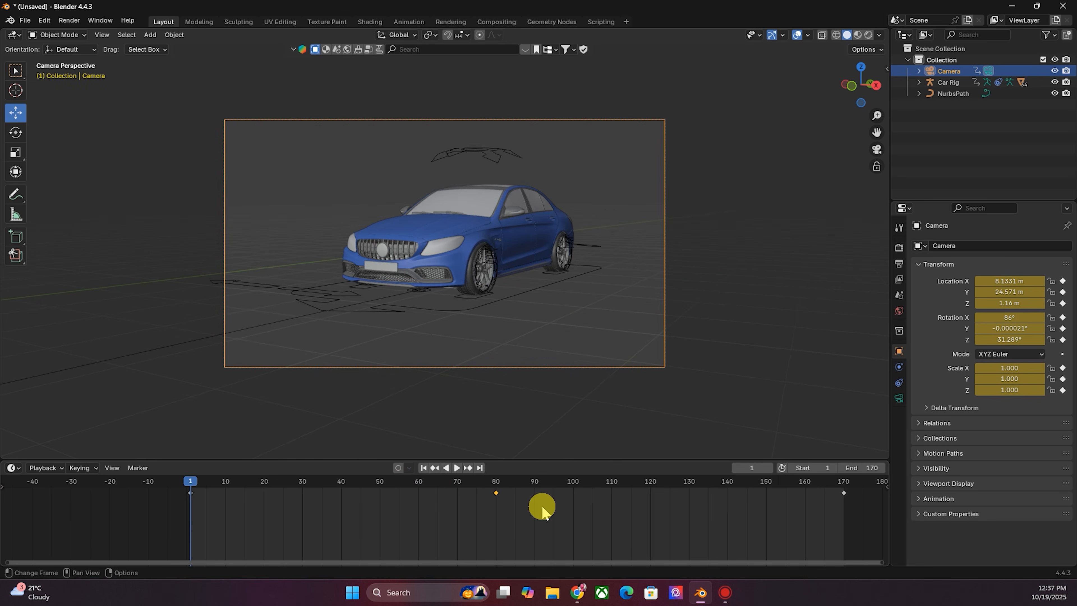
key("space")
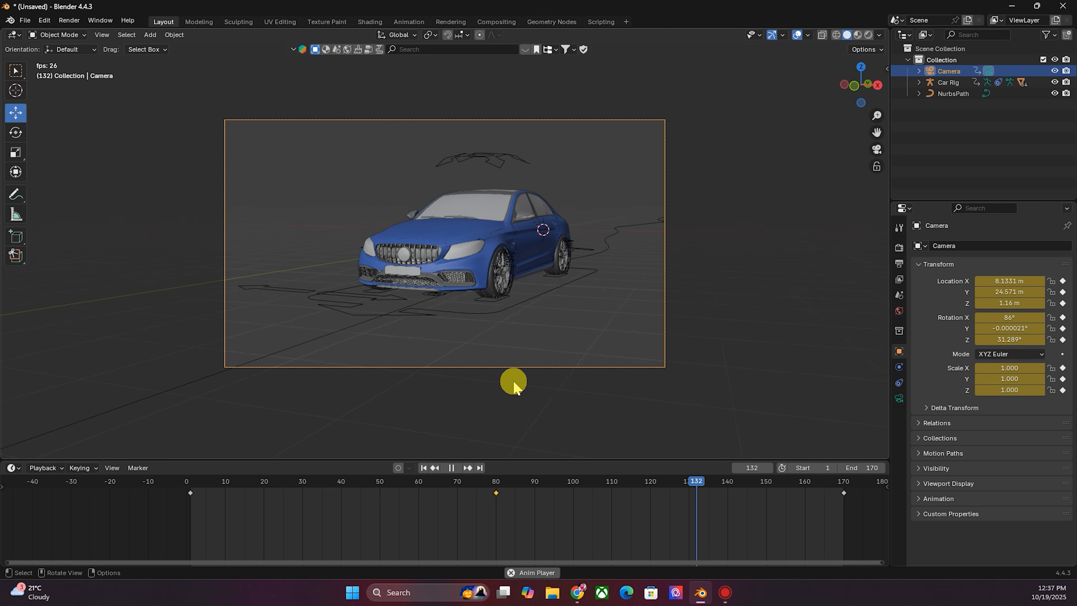
key("space")
left_click(197, 504)
left_click_drag(198, 484, 843, 547)
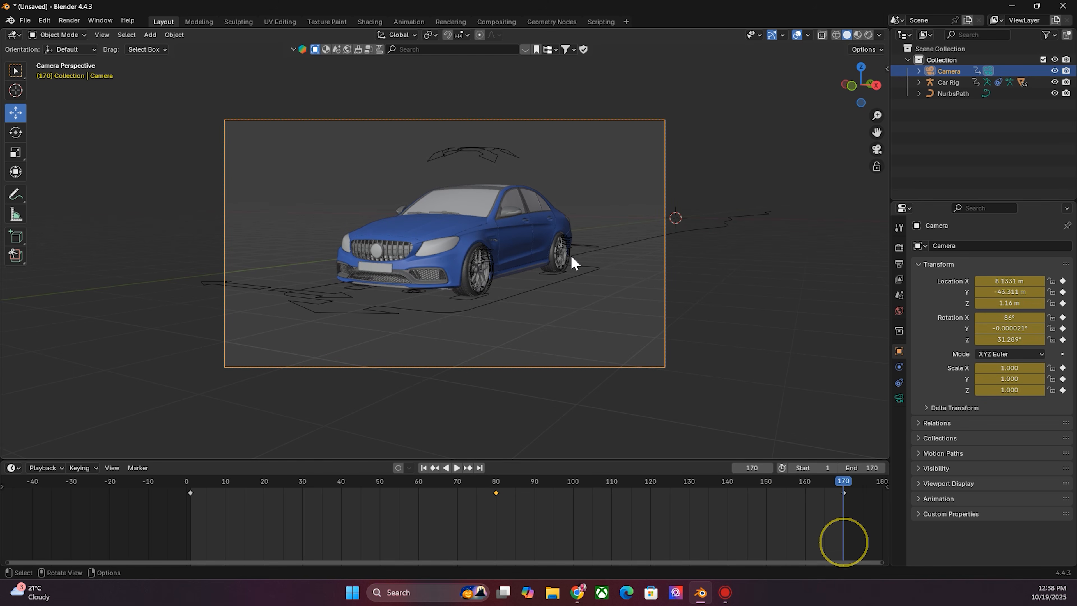
left_click(189, 482)
key("space")
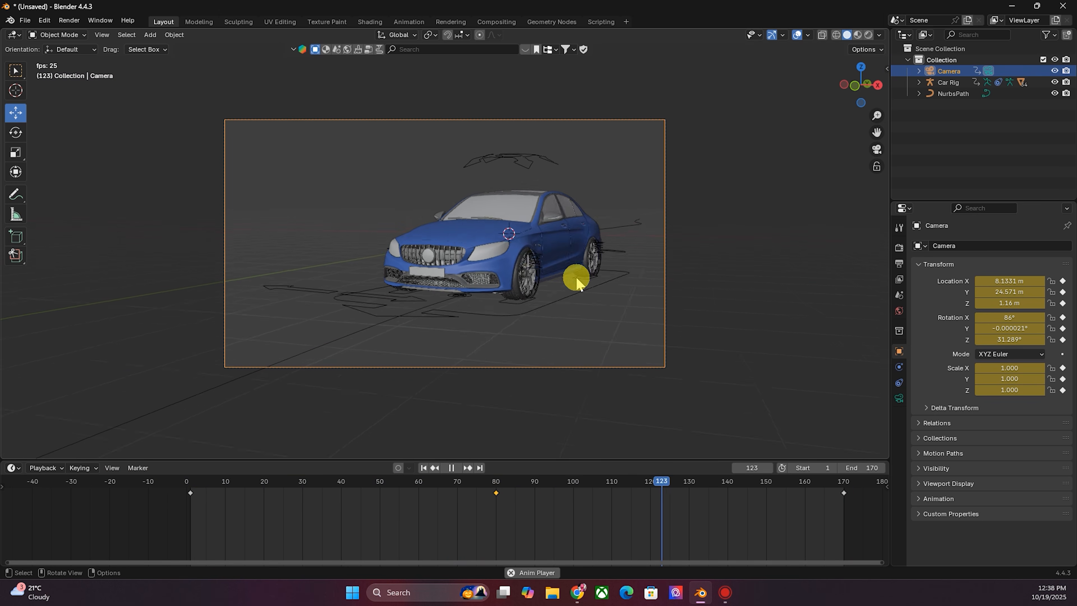
left_click(423, 467)
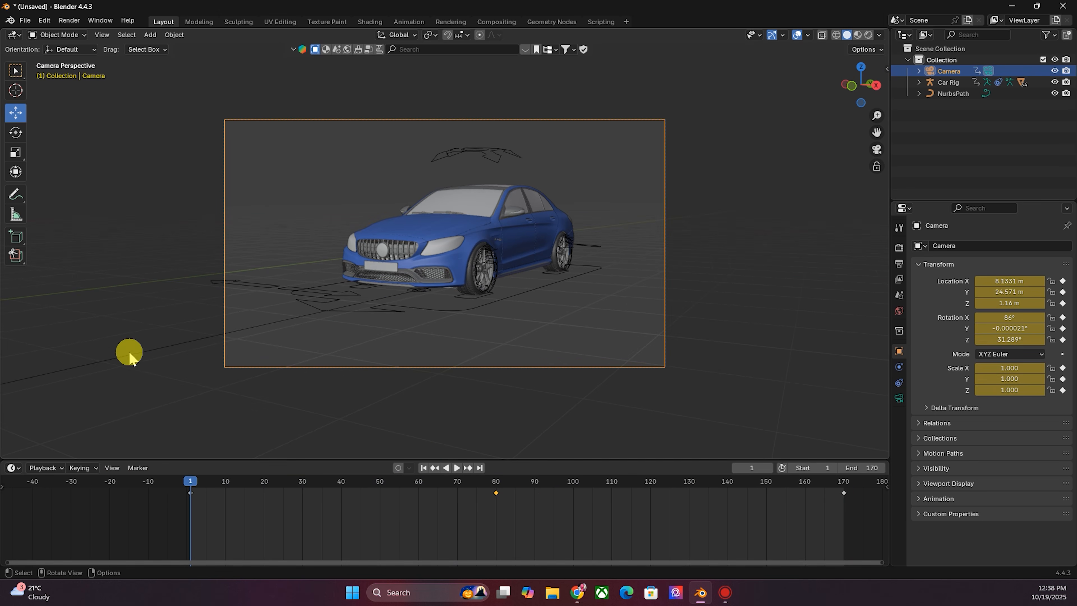
- Enter Edit Mode on the NURBS path and, viewing through the camera, move a control point near the car during playback
key("KP_0")
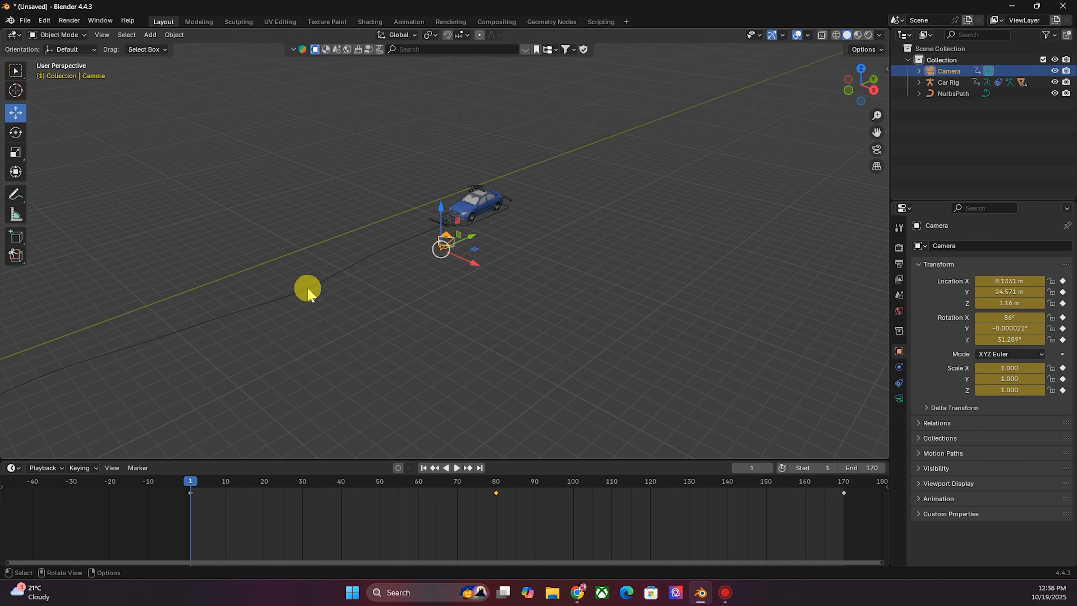
left_click(298, 290)
left_click_drag(874, 131, 1076, 46)
key("Tab")
scroll(528, 245, "down", 3)
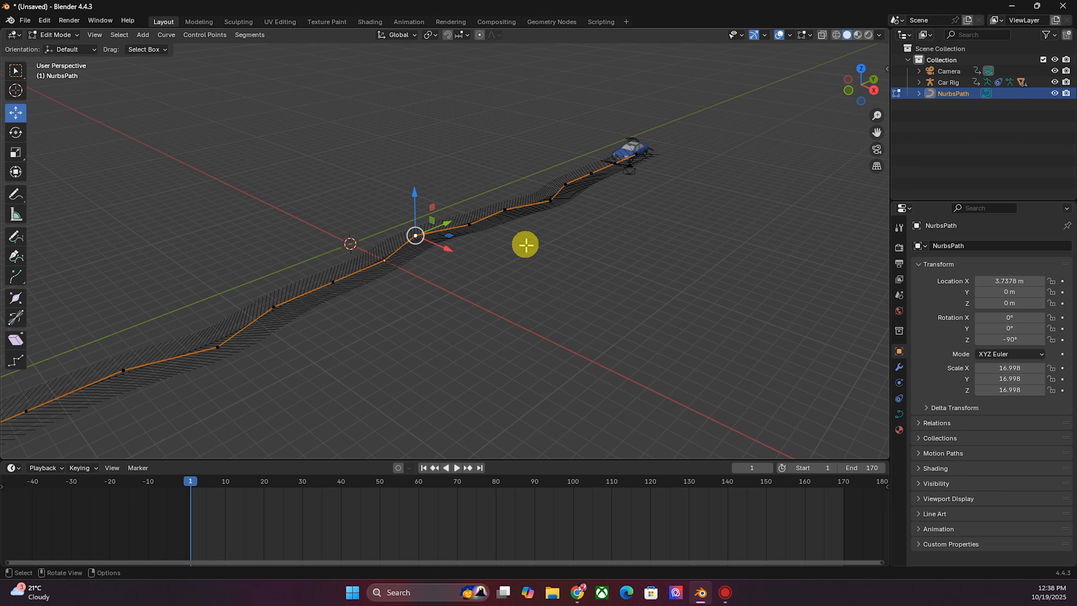
left_click_drag(858, 86, 846, 92)
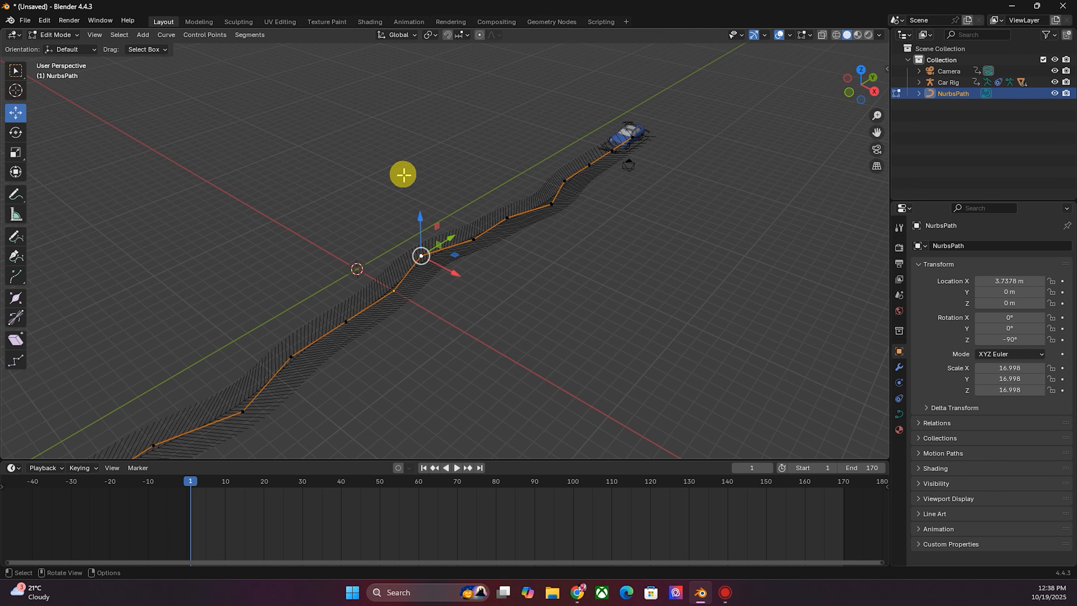
key("KP_0")
key("space")
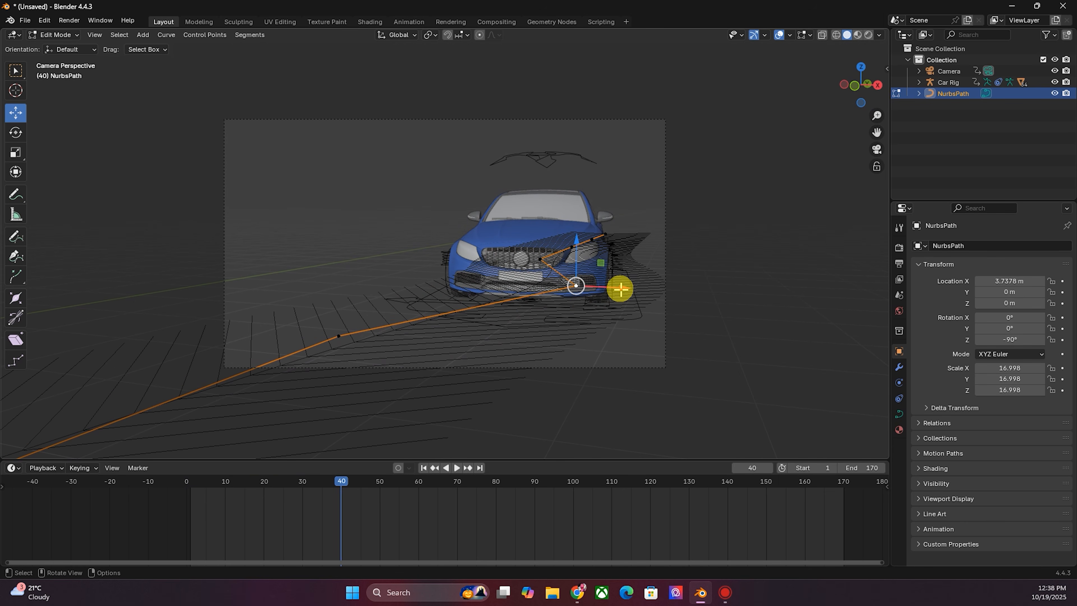
left_click_drag(618, 288, 574, 299)
key("space")
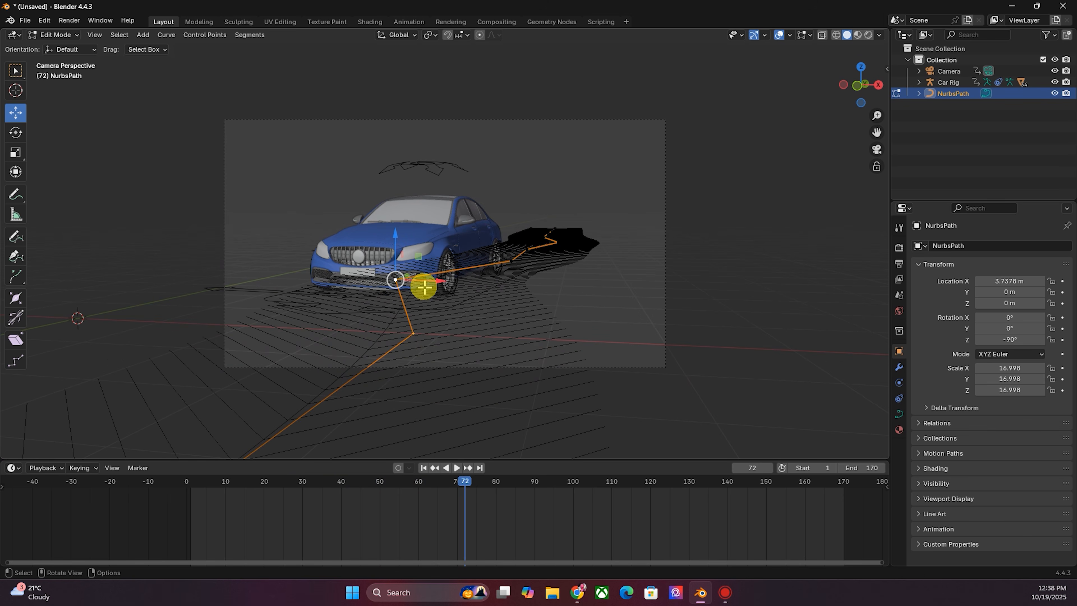
- Move another path control point to shift the car's route in front of the camera
left_click_drag(428, 283, 468, 303)
key("space")
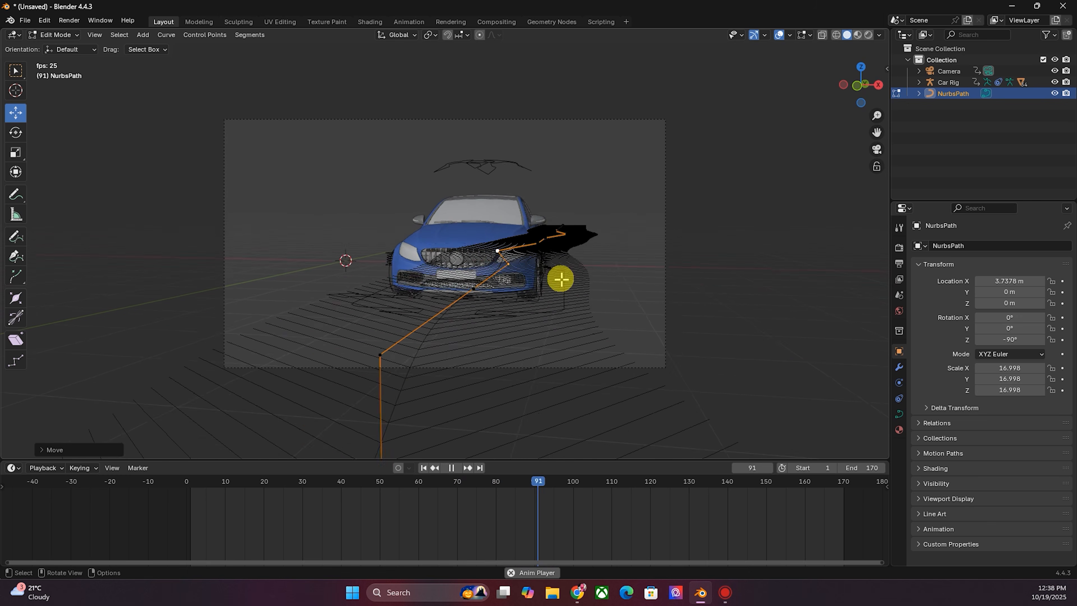
key("space")
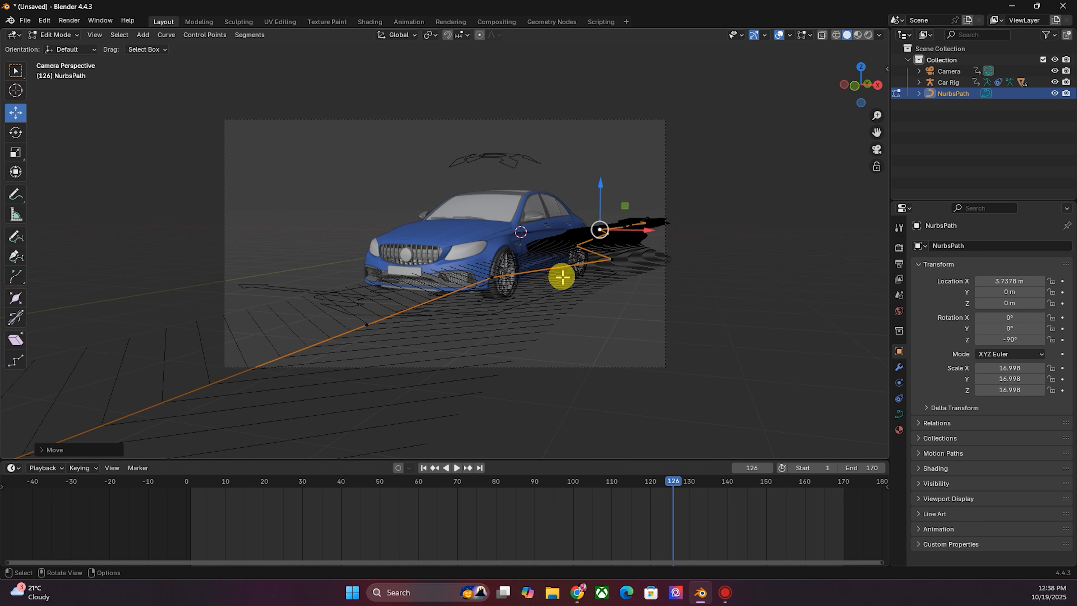
- Select a path control point ahead of the car, nudge it, and replay the animation from the start
left_click(612, 258)
left_click_drag(644, 260, 626, 263)
left_click_drag(621, 265, 614, 264)
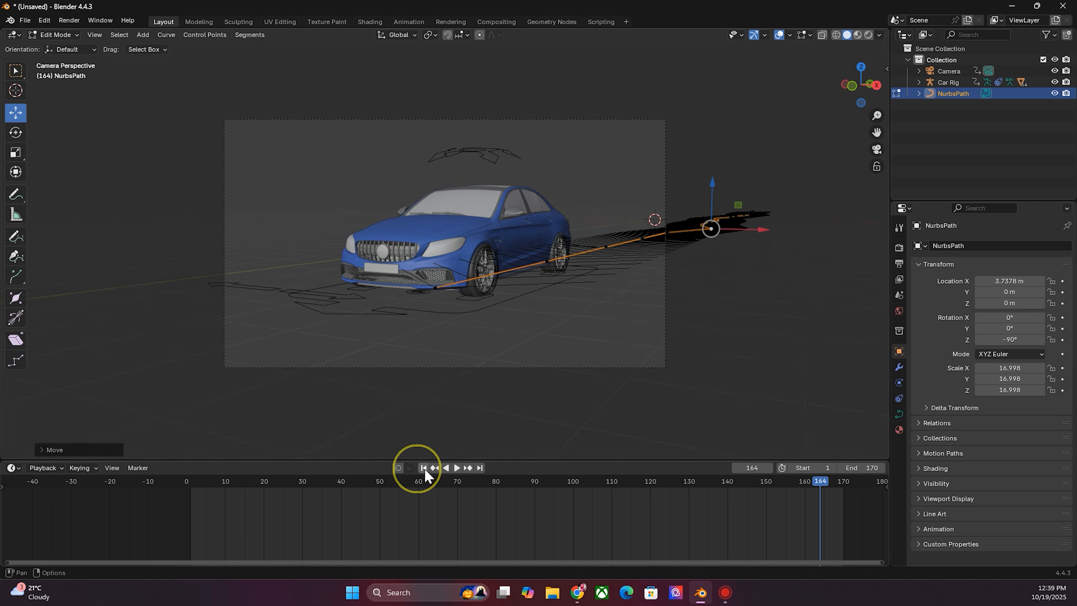
left_click(424, 468)
key("space")
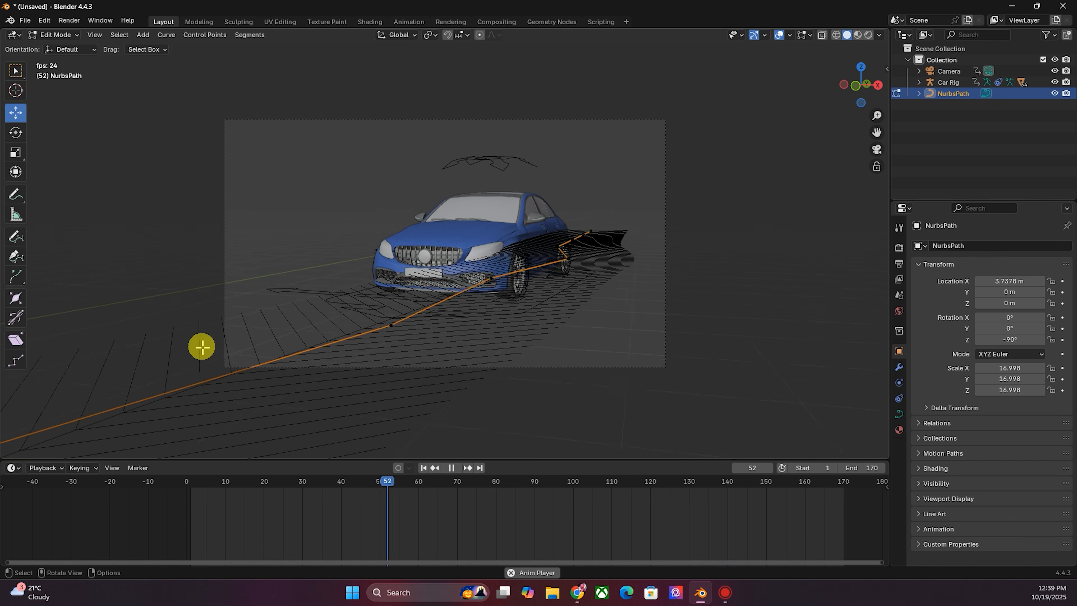
key("Escape")
- Switch back to Object Mode and deselect the path
left_click(46, 36)
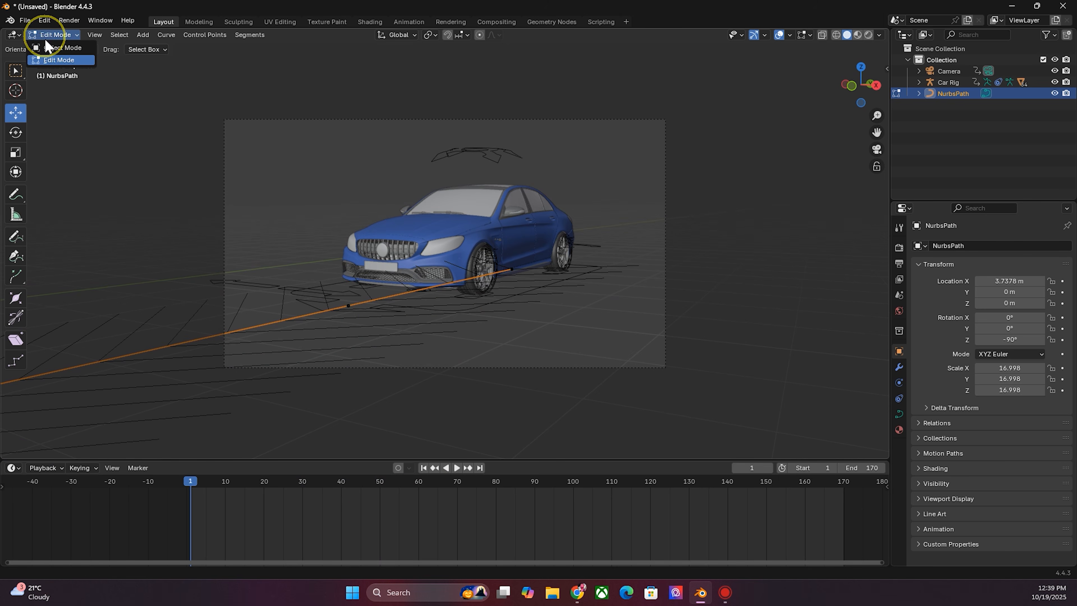
left_click(59, 47)
left_click(688, 215)
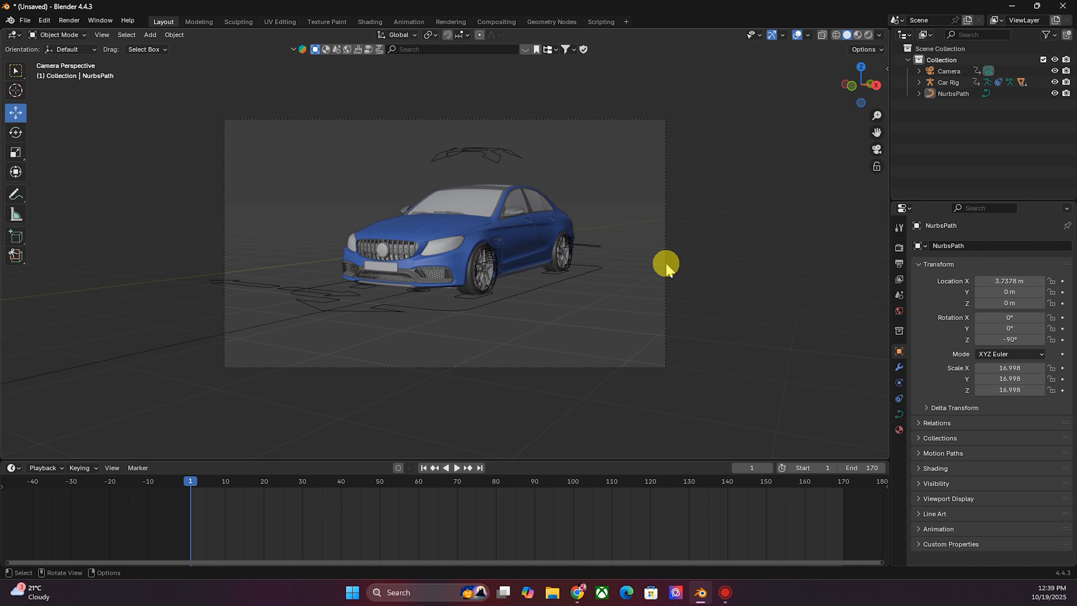
scroll(597, 251, "up", 3)
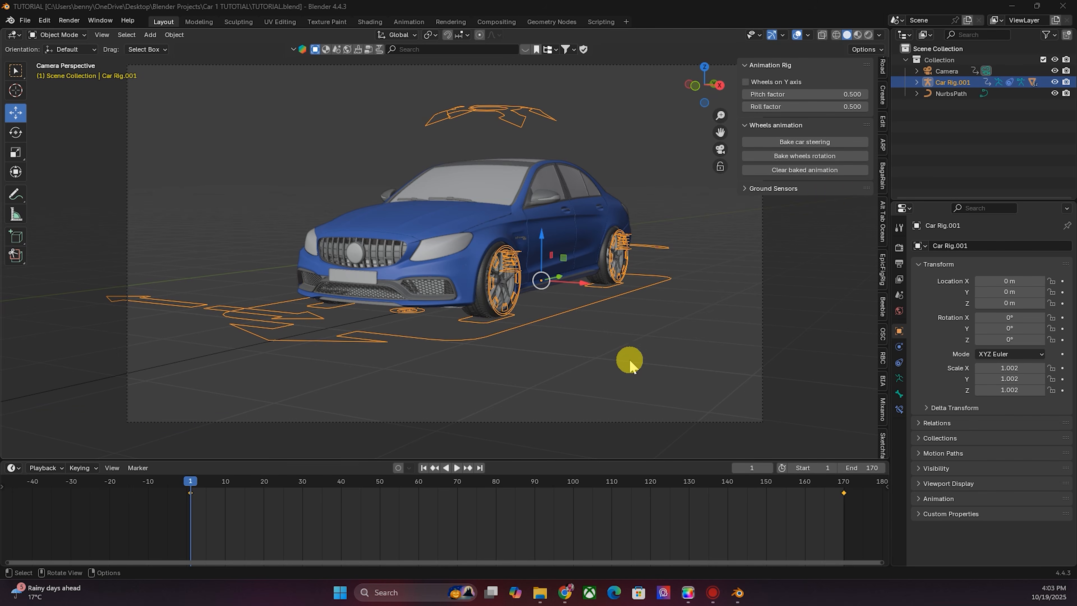
- Select the car rig and switch it to Pose Mode
left_click(630, 360)
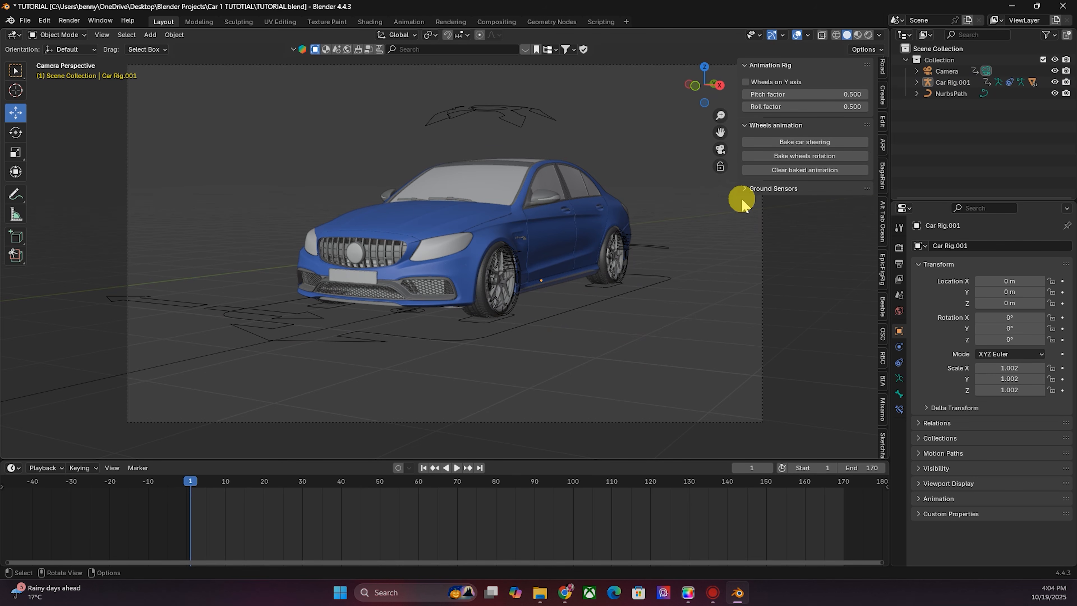
left_click(561, 316)
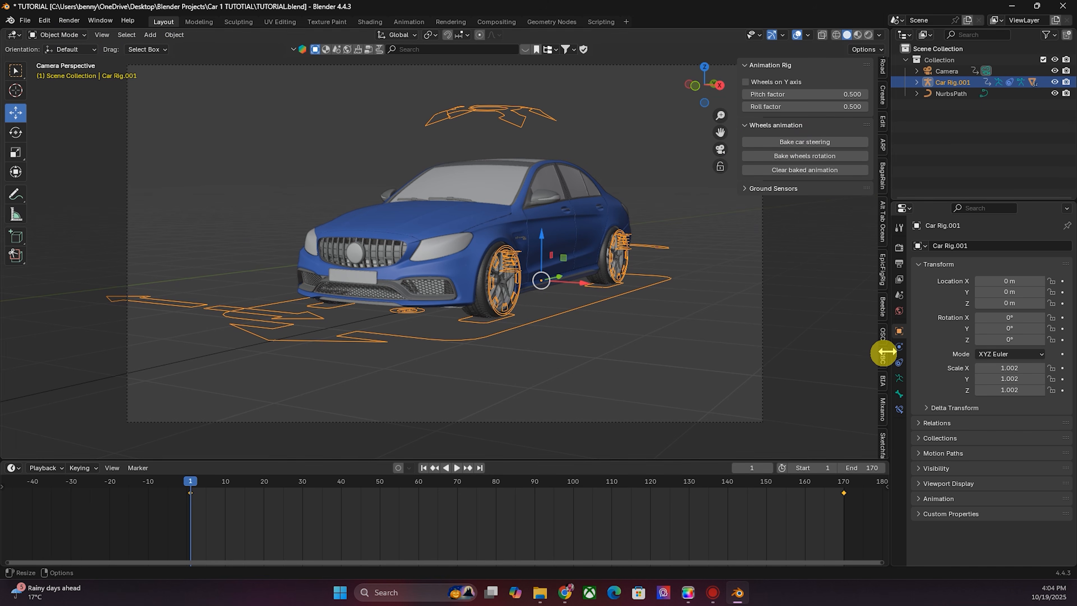
scroll(883, 356, "down", 5)
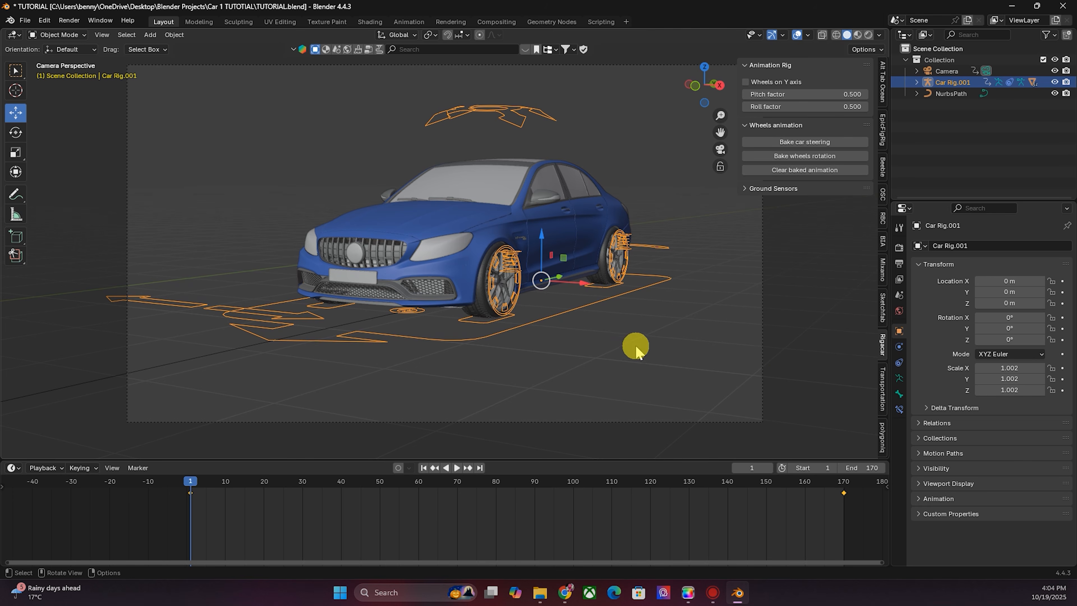
left_click(587, 319)
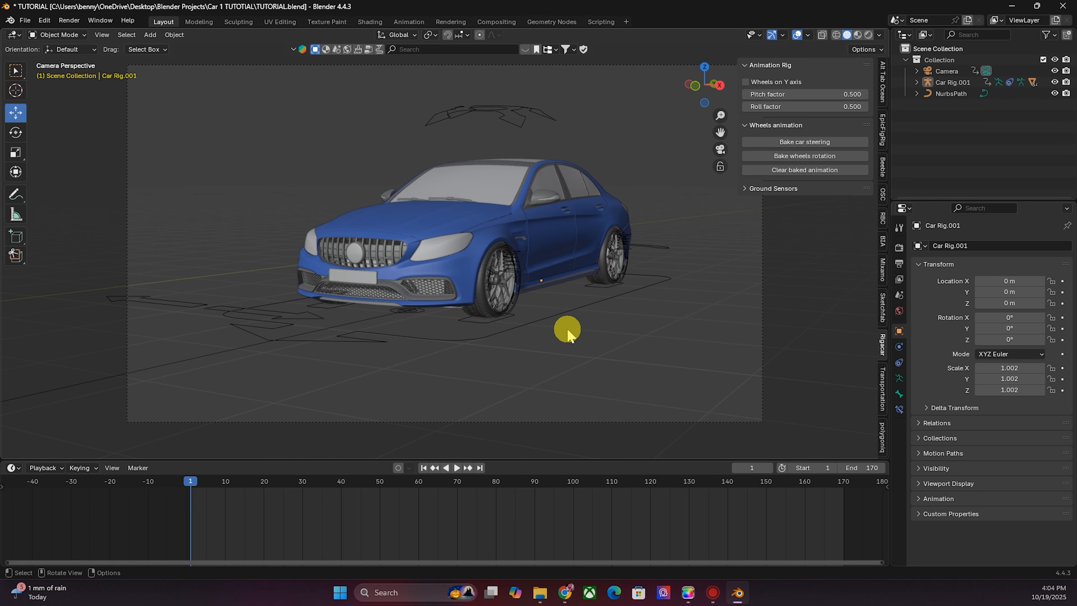
left_click(538, 315)
left_click(58, 34)
left_click(195, 214)
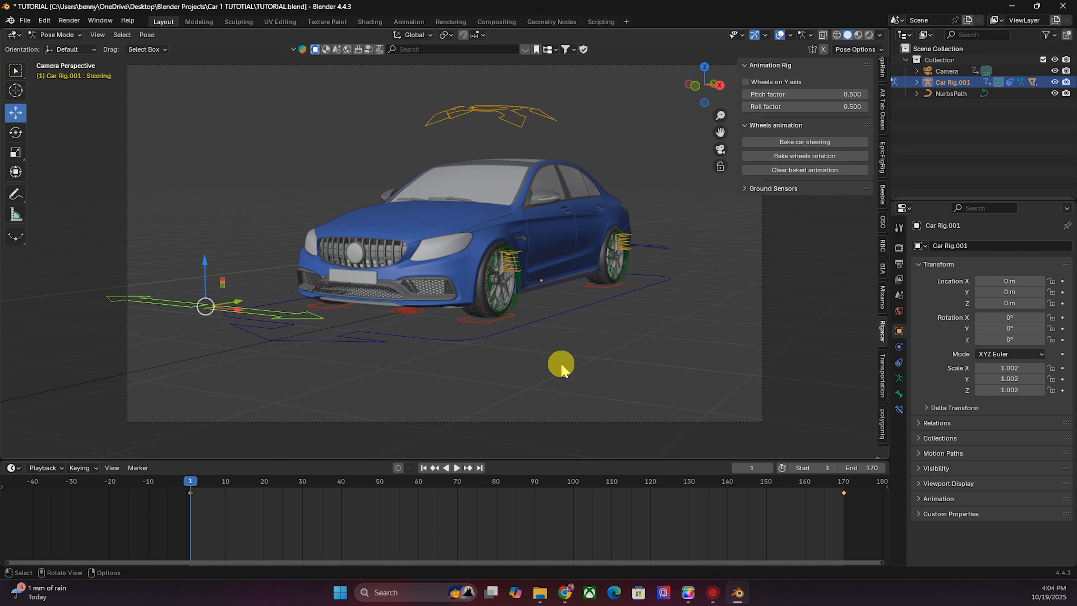
- Select the car's front-left wheel bone and switch to the Rotate tool to spin it
left_click(284, 316)
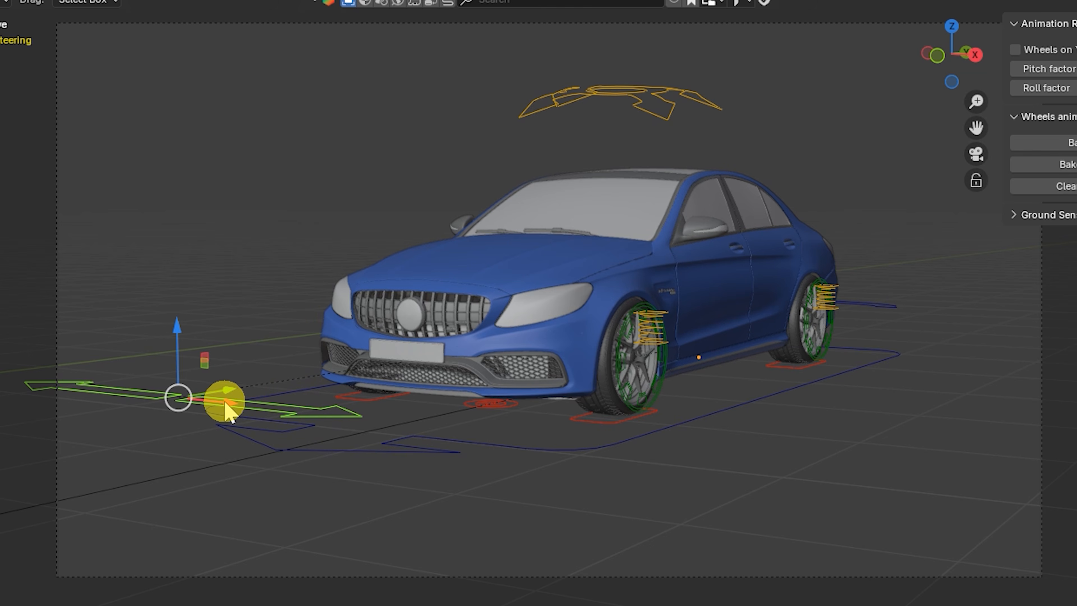
left_click_drag(227, 410, 312, 404)
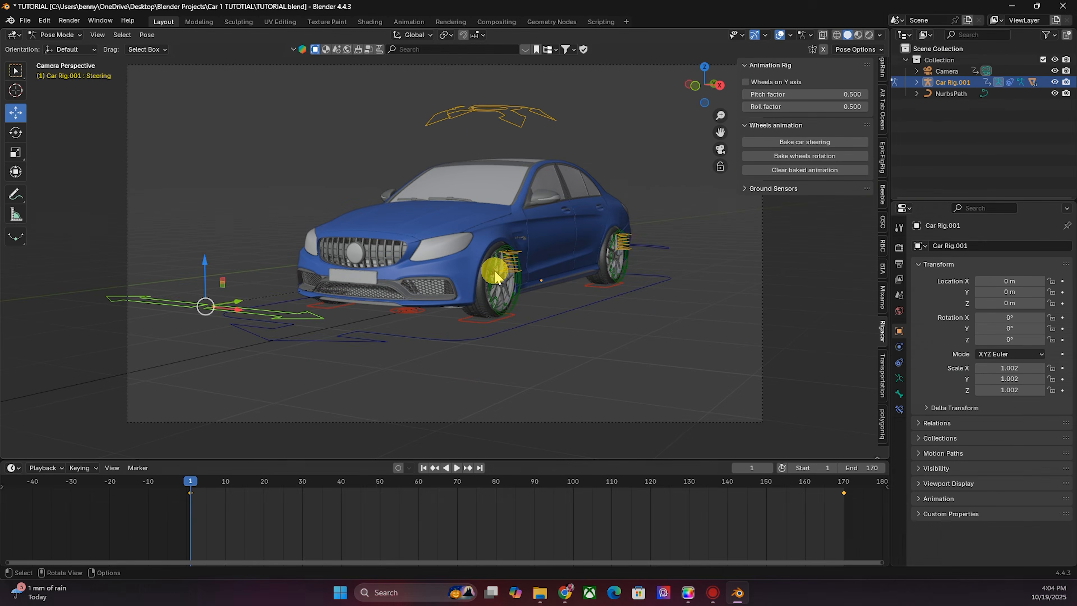
scroll(676, 367, "up", 2)
left_click(523, 296)
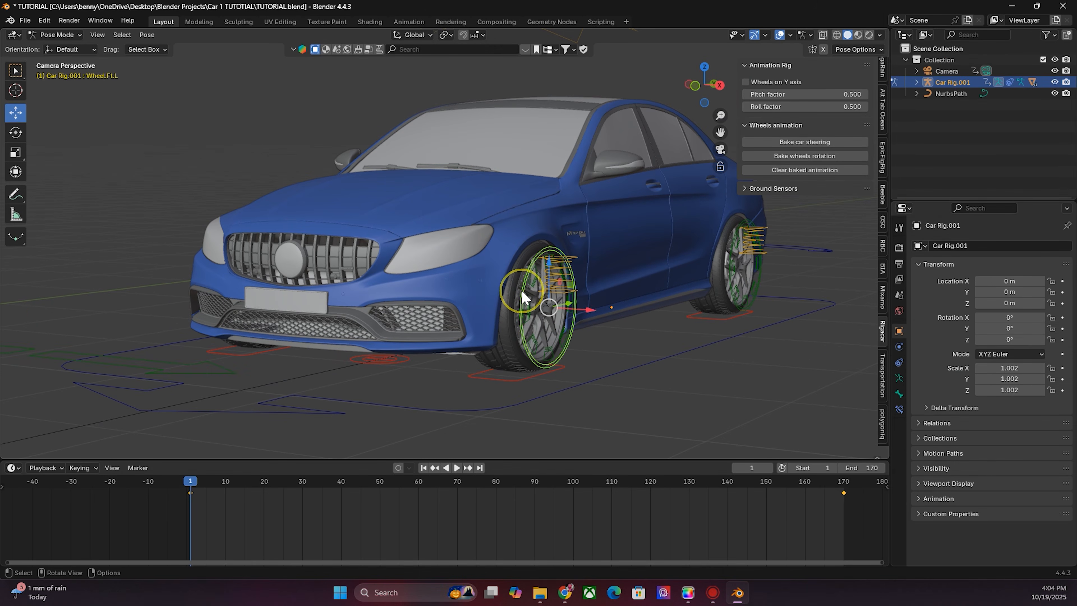
left_click(15, 134)
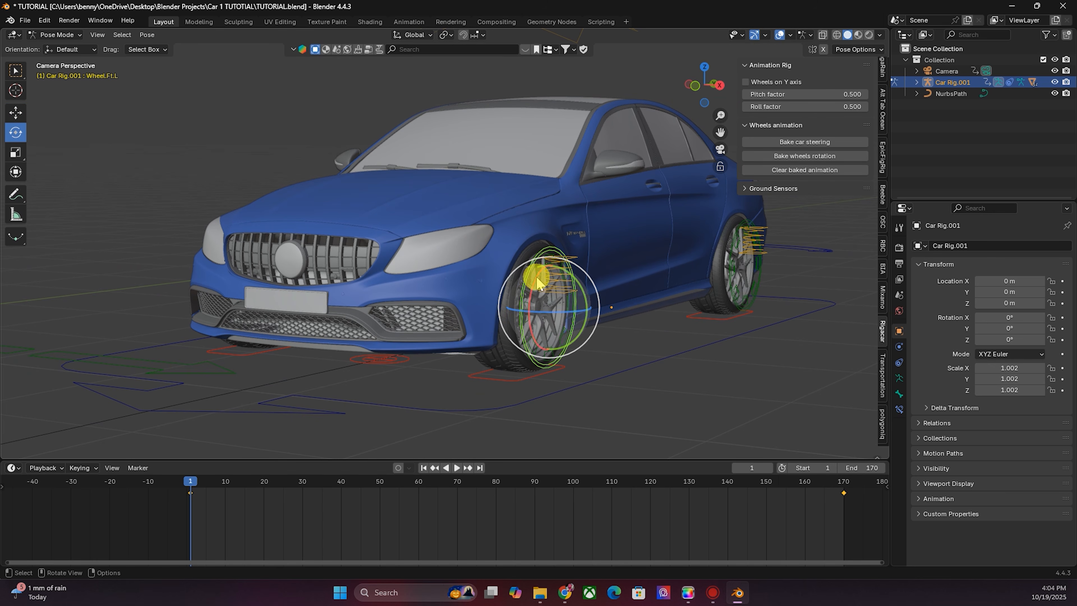
left_click_drag(536, 282, 556, 312)
- Open the bone properties and keyframe the front-left wheel's rotation at 0° on frame 1
scroll(555, 322, "down", 3)
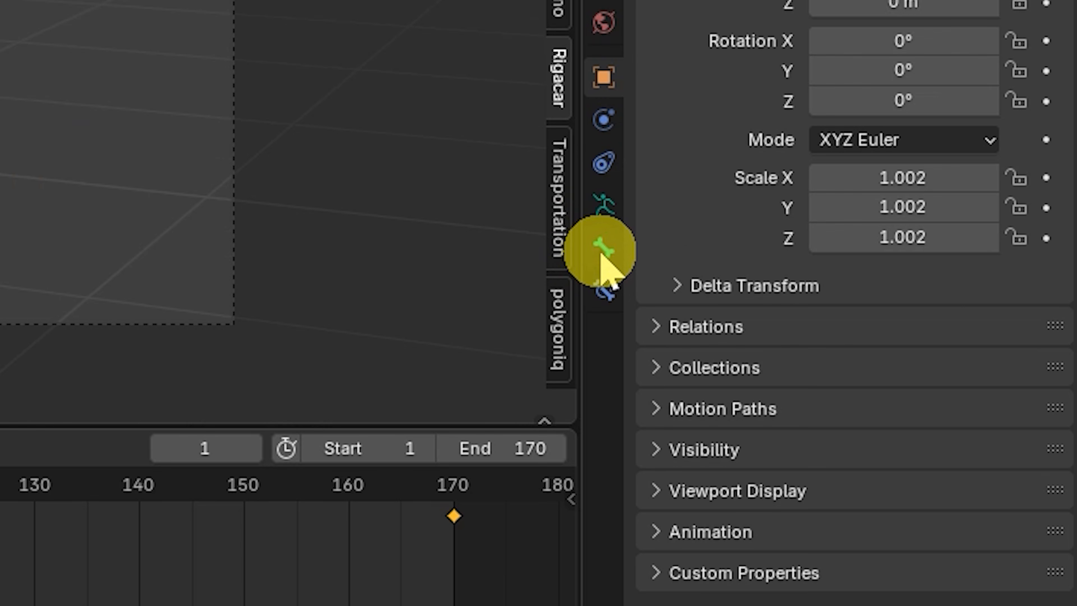
left_click(899, 395)
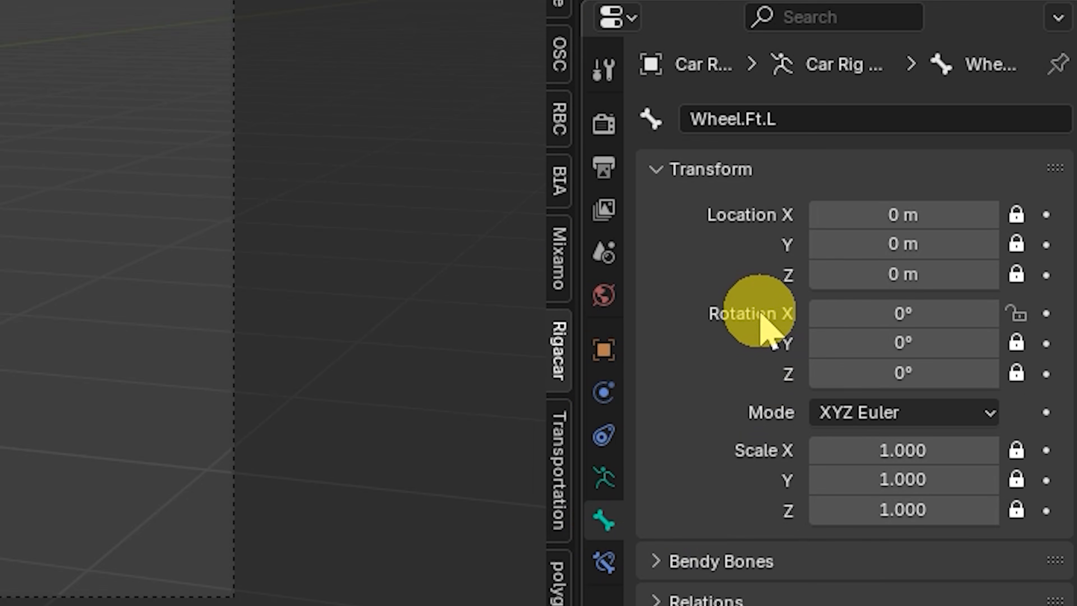
left_click_drag(884, 314, 975, 314)
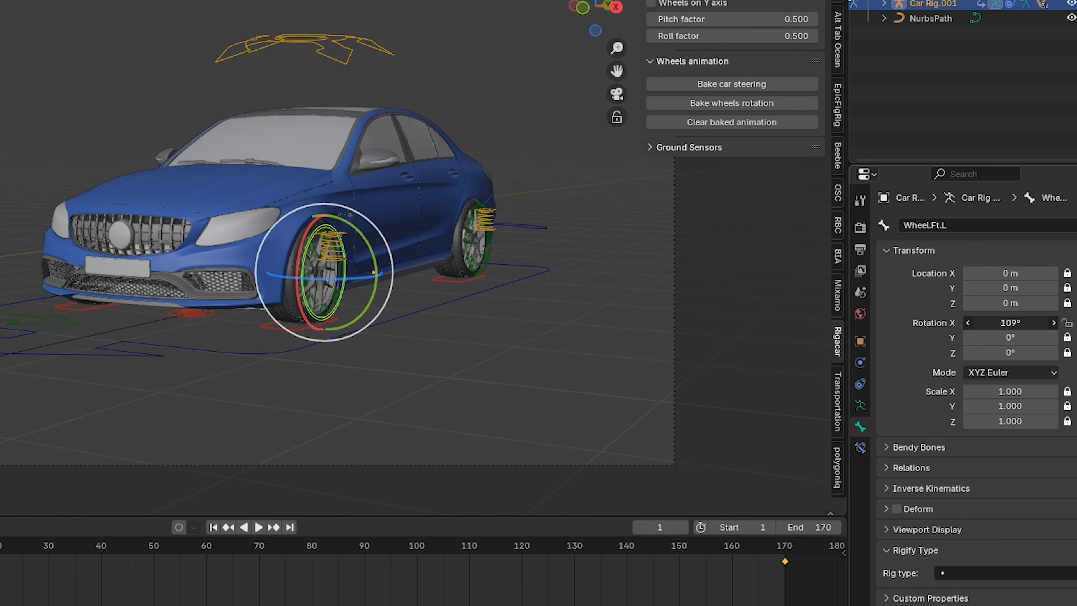
right_click(1003, 323)
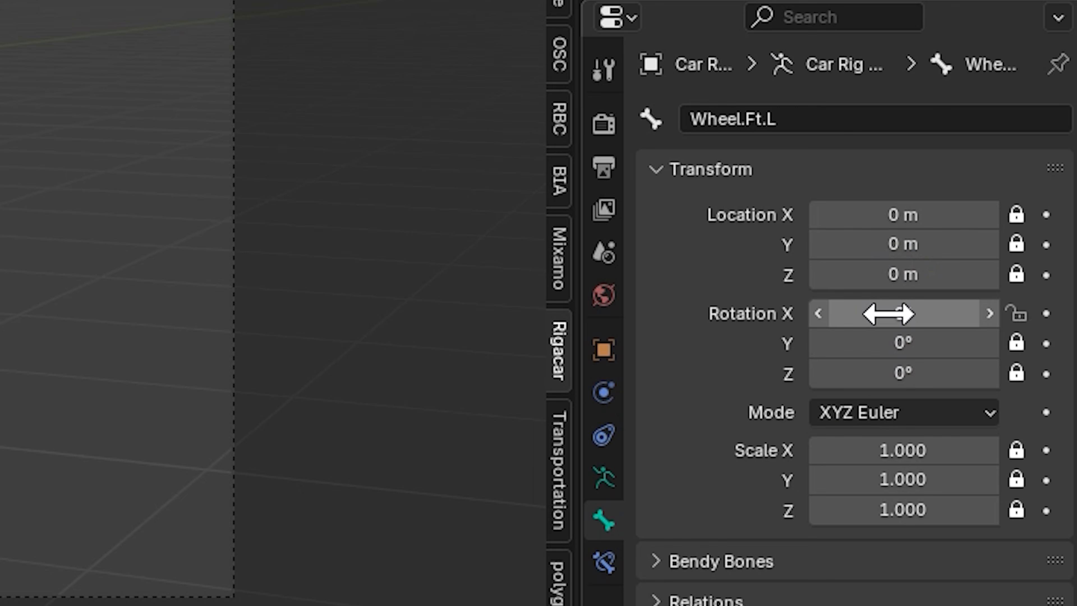
right_click(888, 314)
left_click(890, 313)
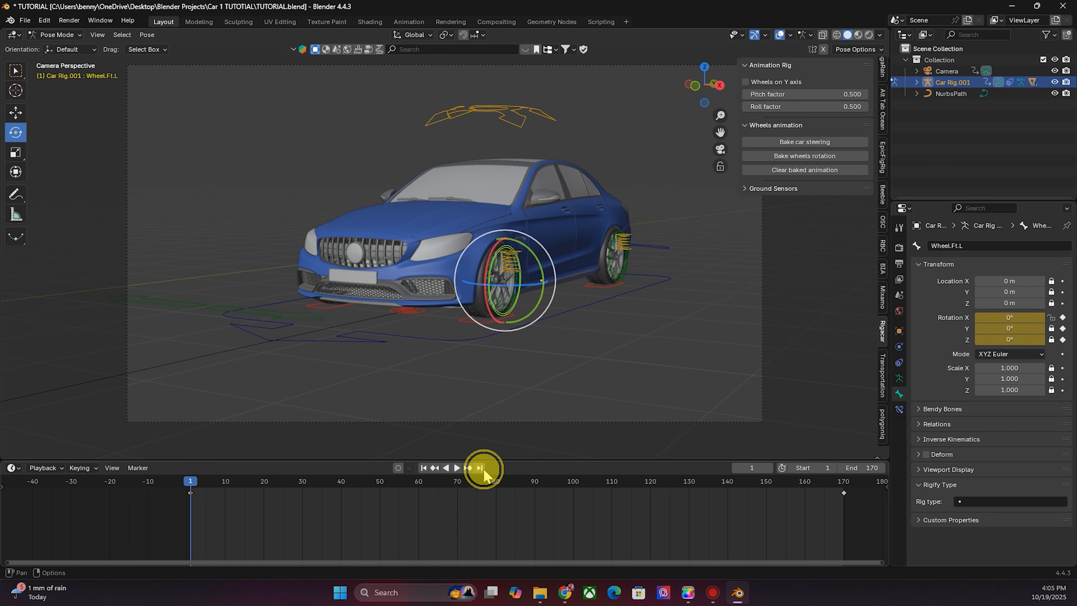
- At the last frame, set the front-left wheel's Rotation X to -20000° and keyframe it
left_click(480, 468)
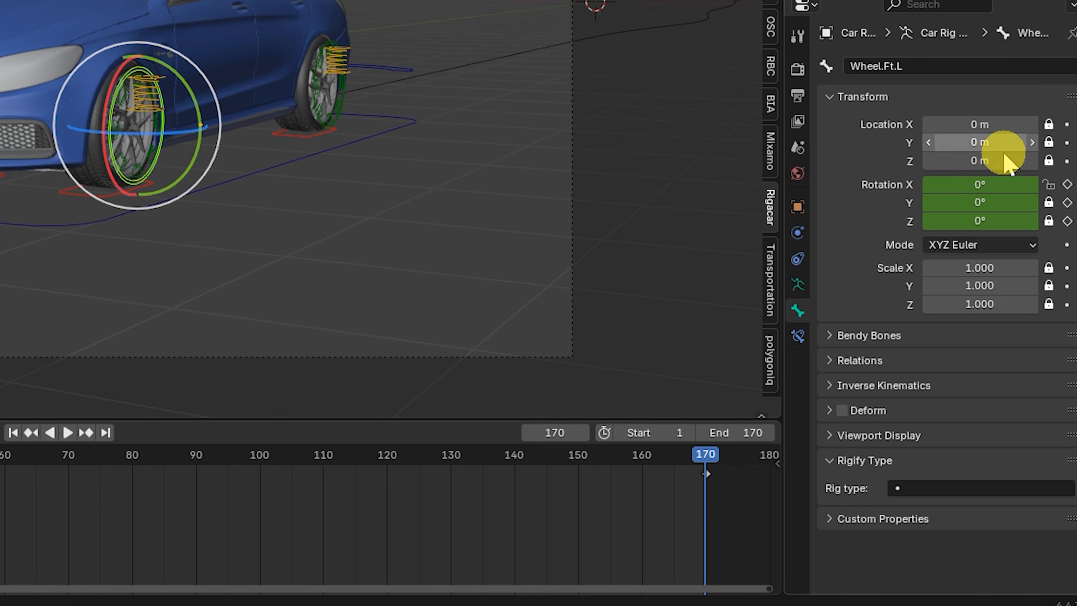
double_click(1002, 319)
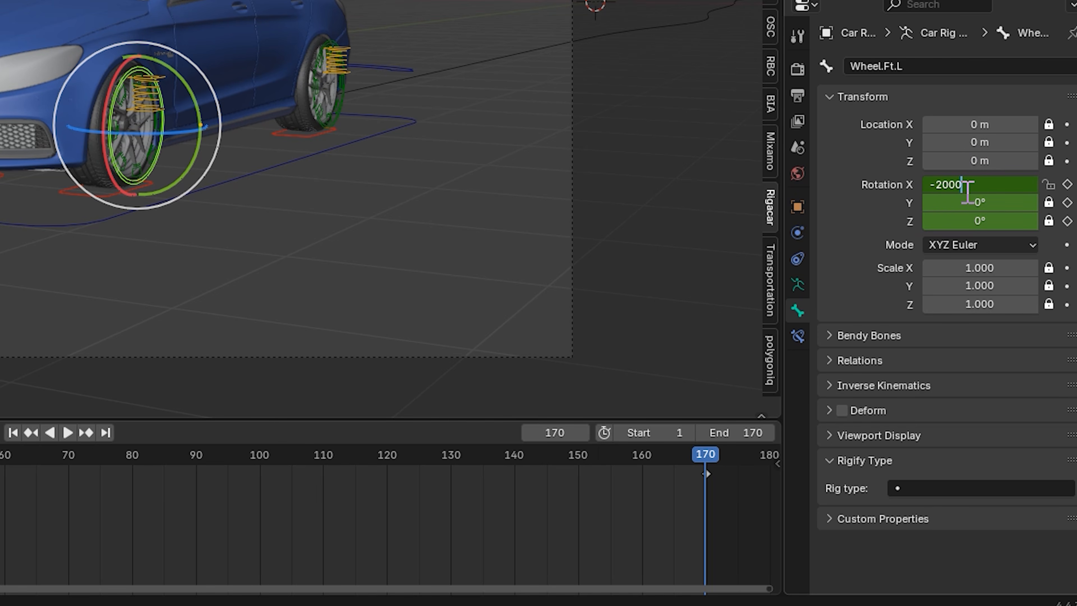
left_click(961, 194)
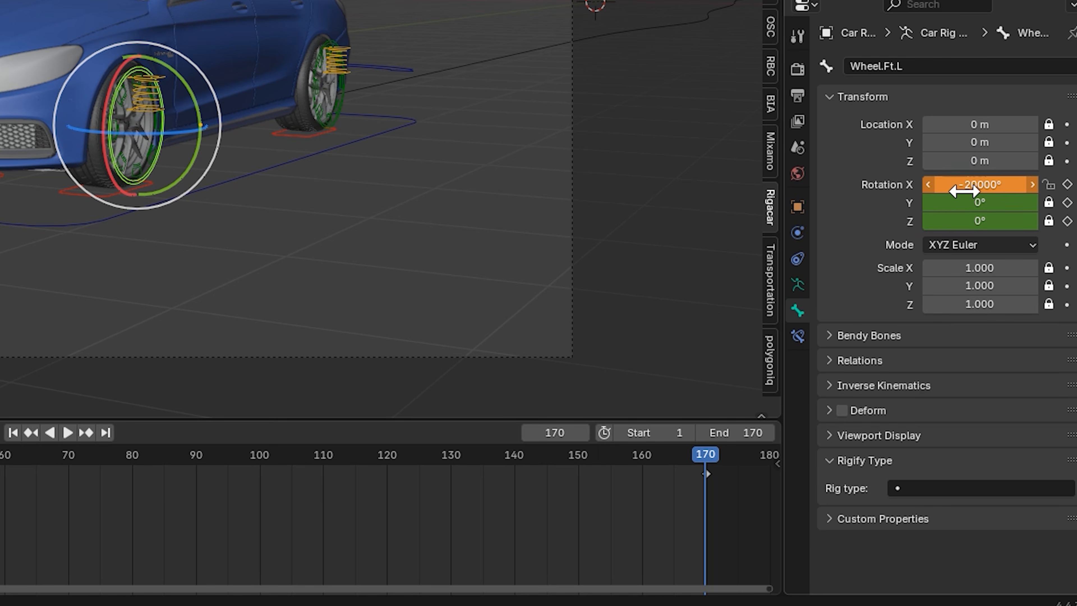
right_click(963, 192)
left_click(965, 193)
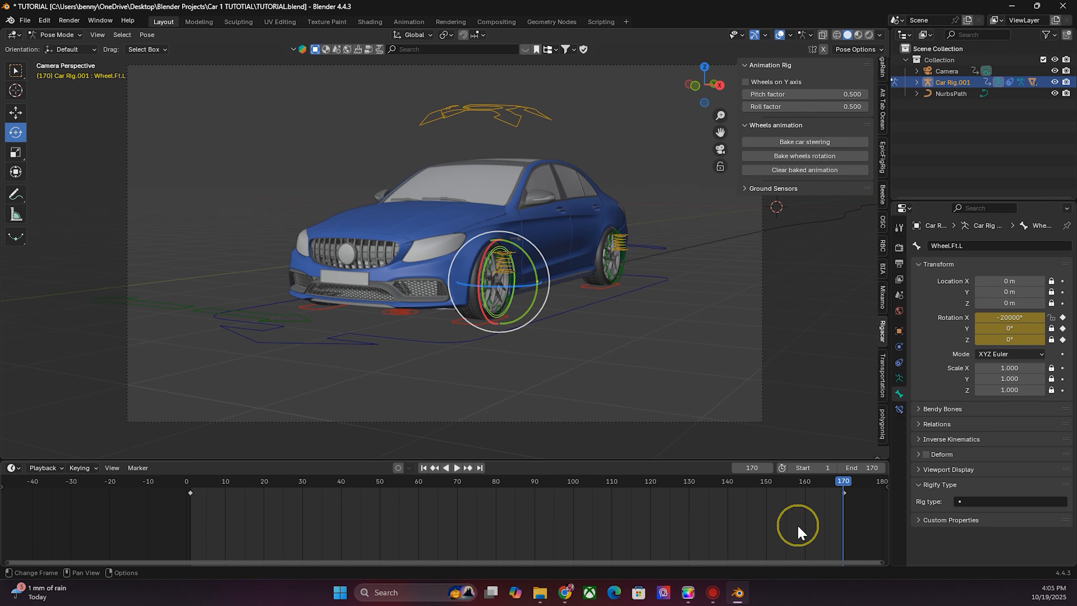
- Set the front-left wheel's keyframes to Linear interpolation and preview the playback
right_click(717, 525)
mouse_move(670, 489)
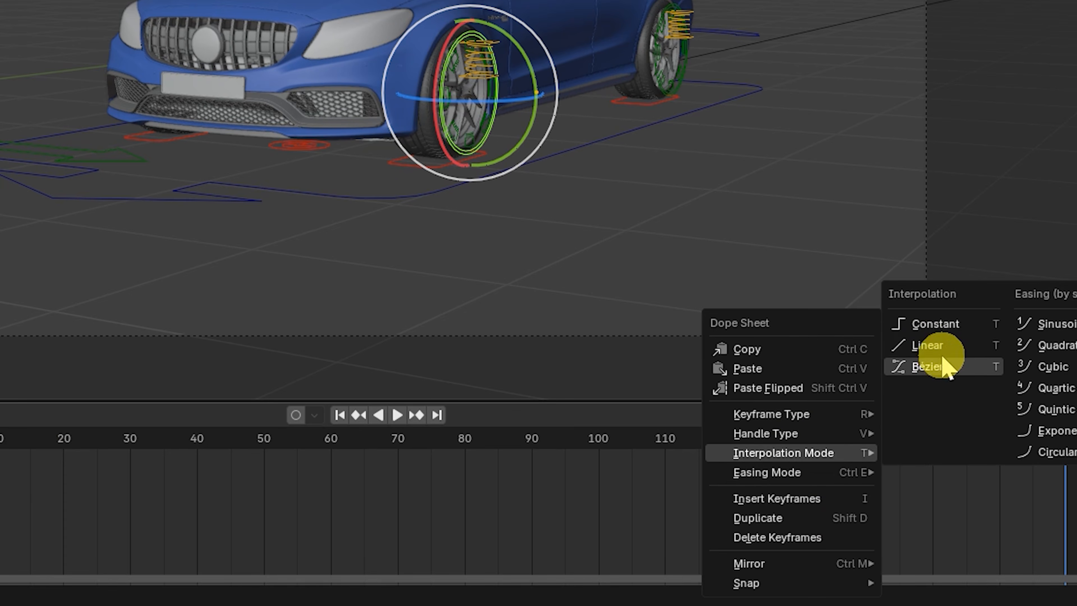
left_click(928, 349)
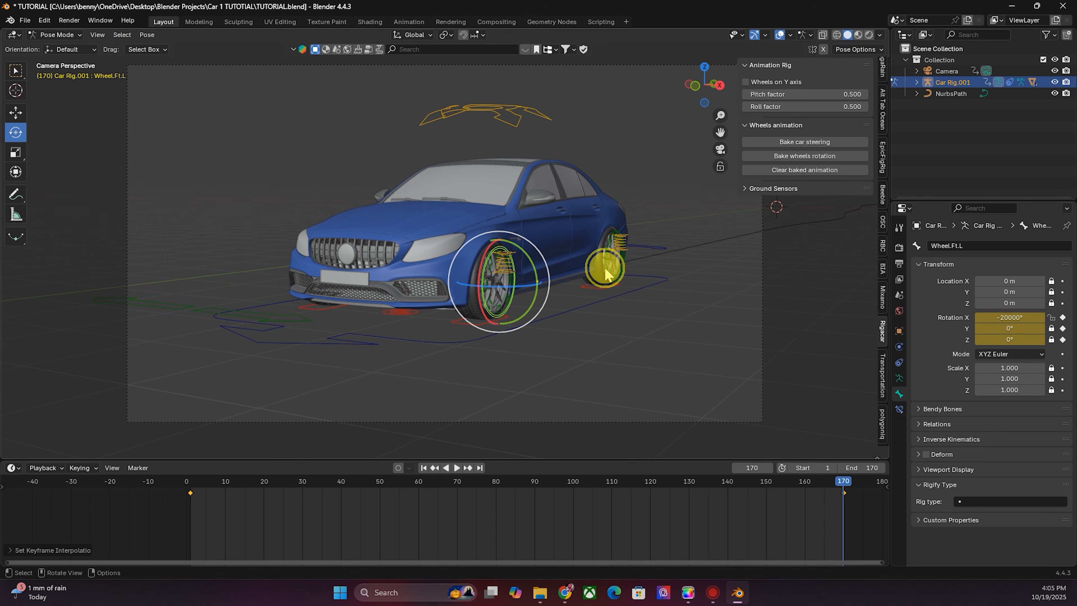
key("space")
key("Escape")
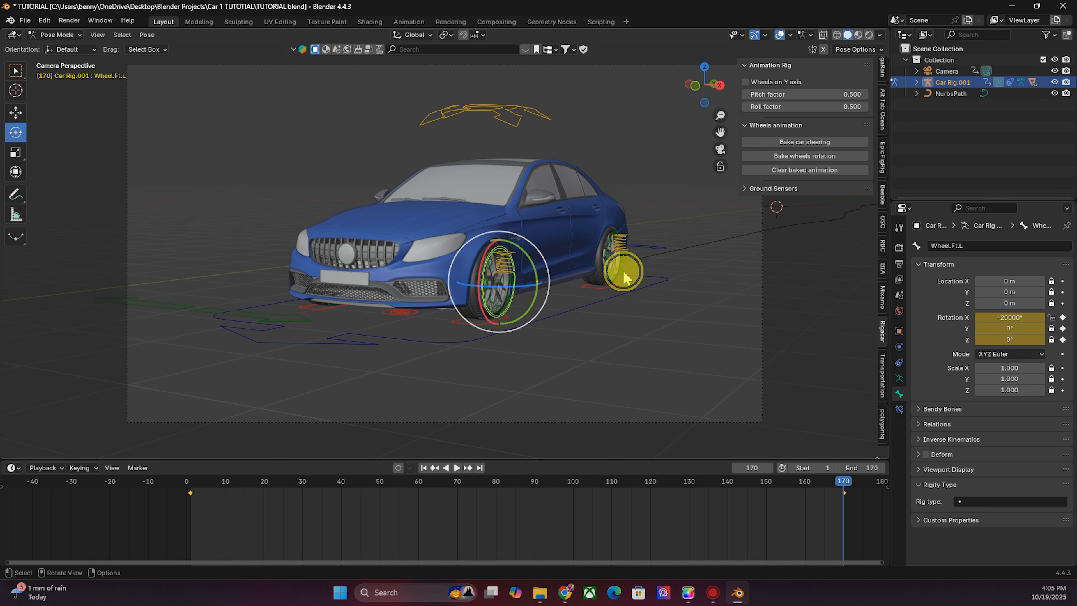
- Select the rear-left wheel bone and keyframe its rotation on frame 1
left_click(623, 278)
left_click(645, 344)
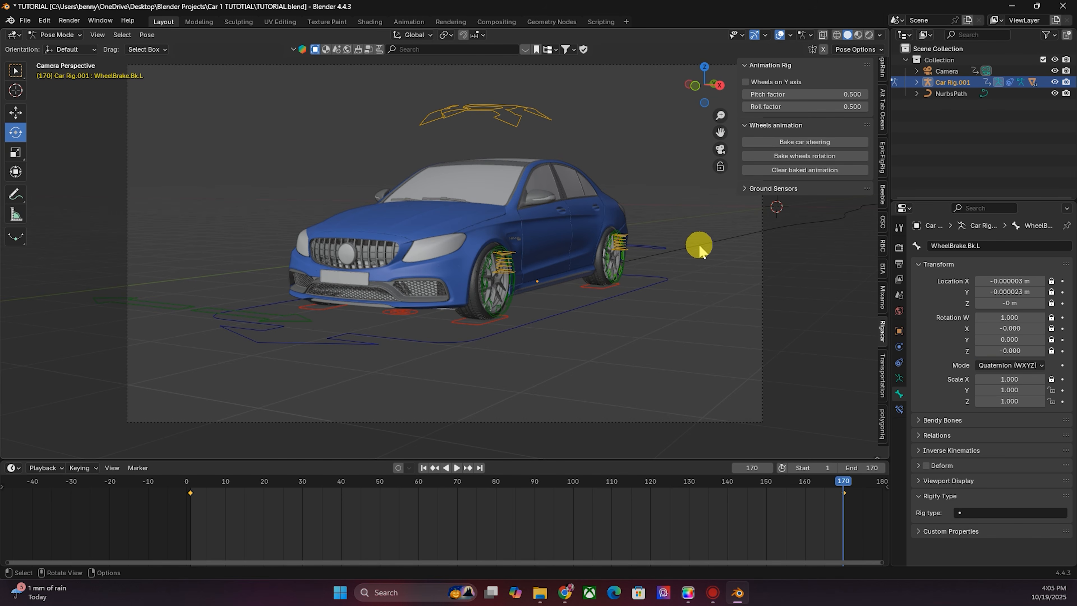
left_click(704, 91)
left_click_drag(720, 115, 720, 86)
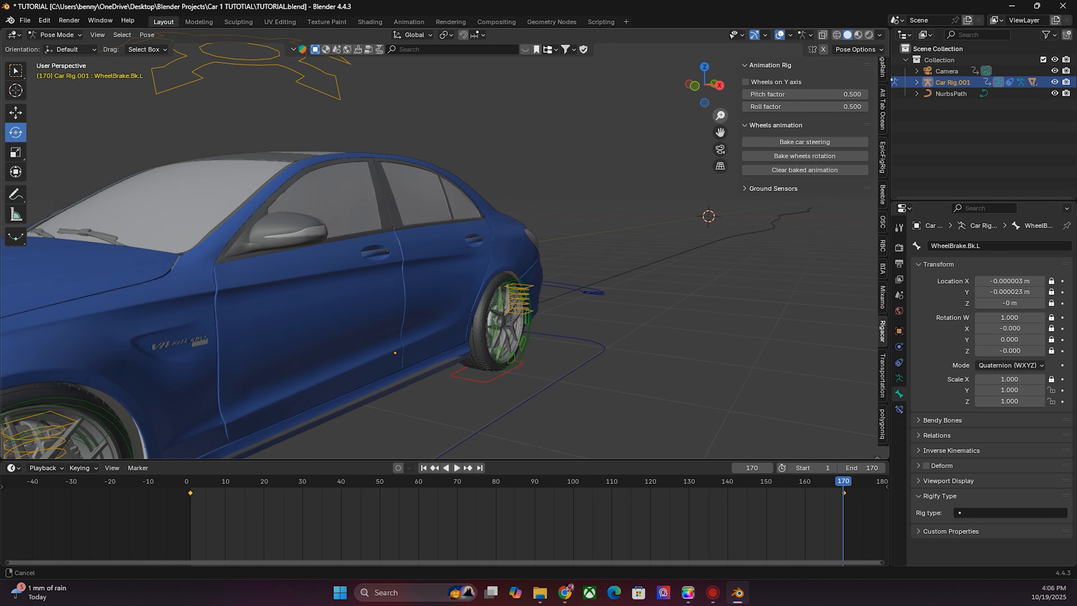
left_click(491, 344)
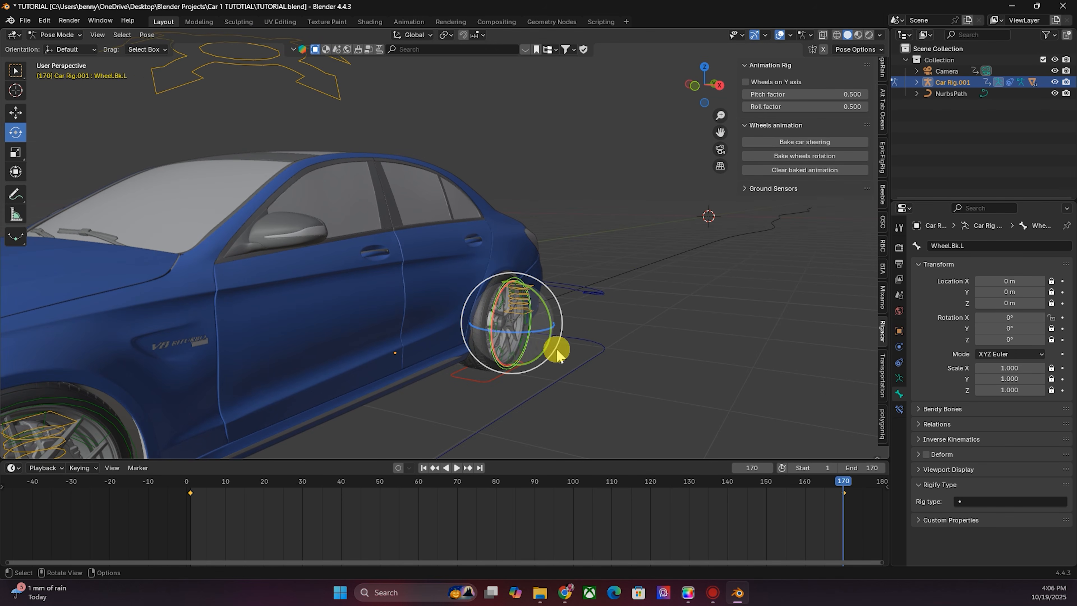
left_click(423, 467)
key("i")
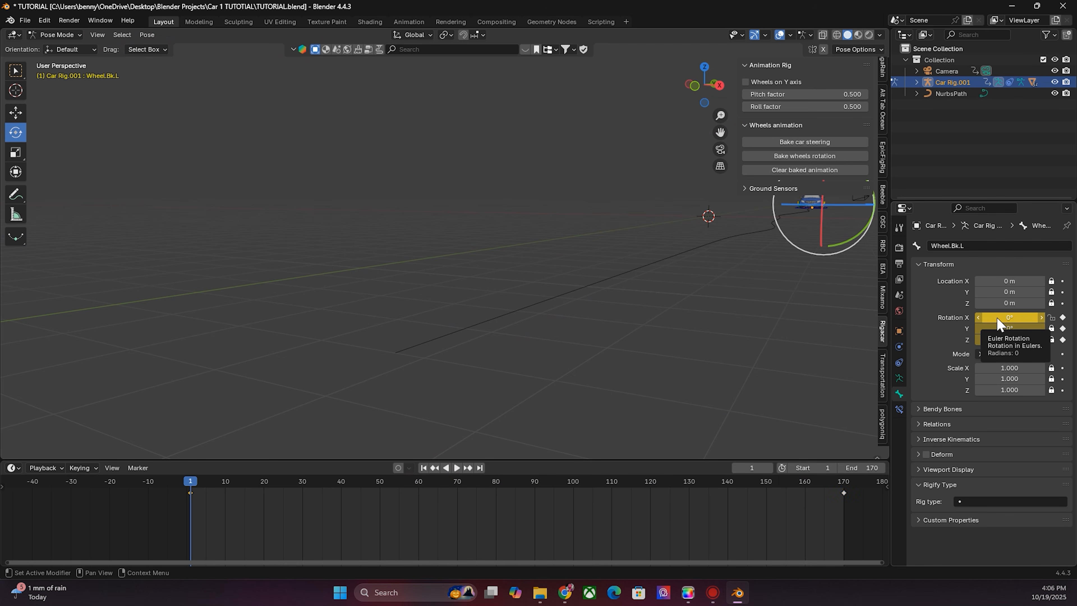
- At the last frame, set the rear-left wheel's Rotation X to -20000° and keyframe it
key("shift+Right")
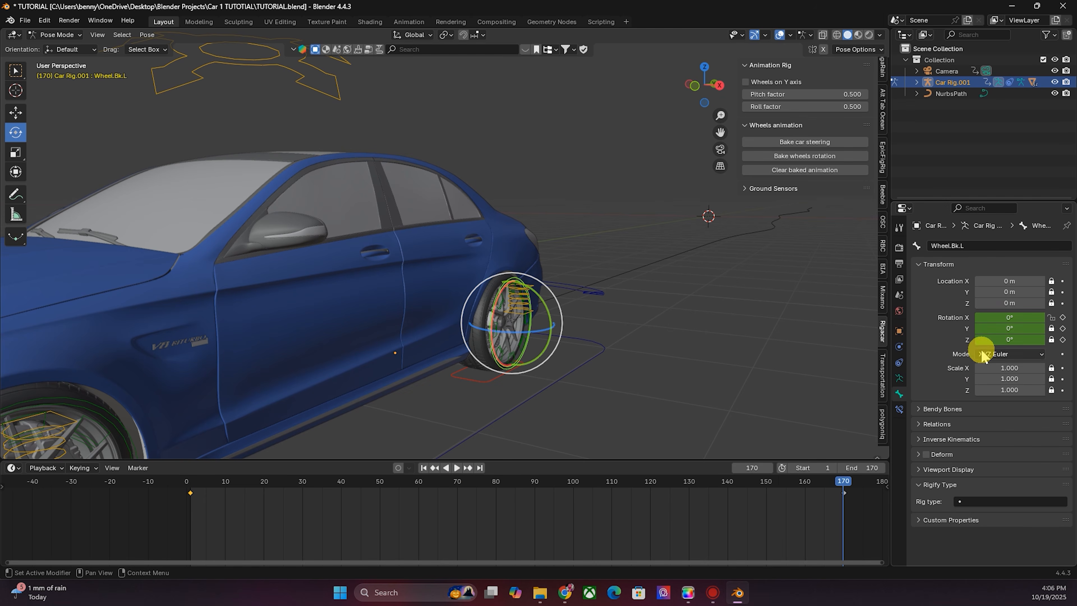
right_click(998, 320)
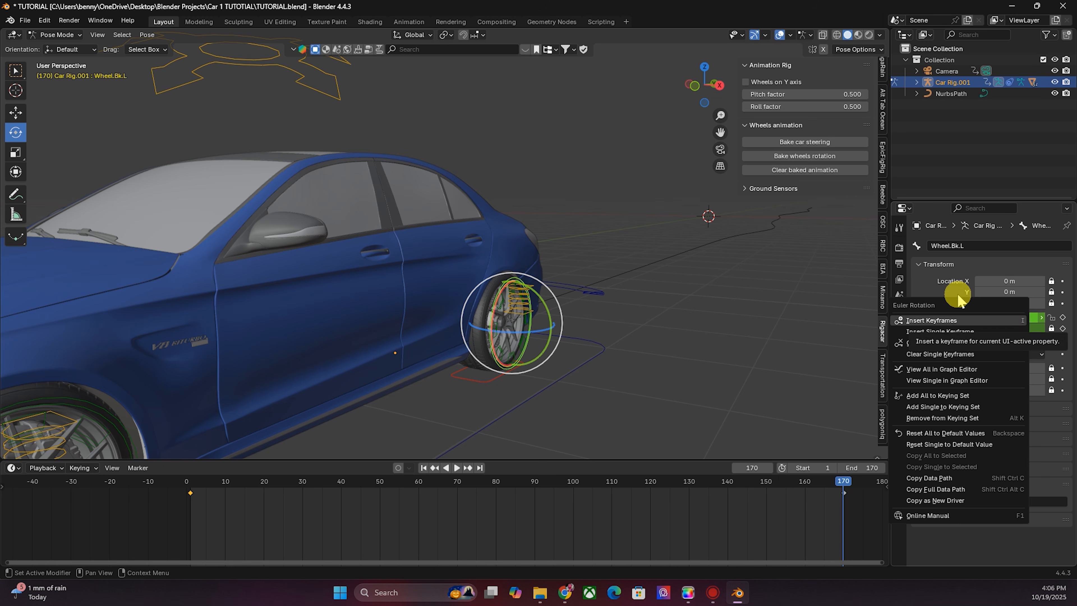
left_click(997, 316)
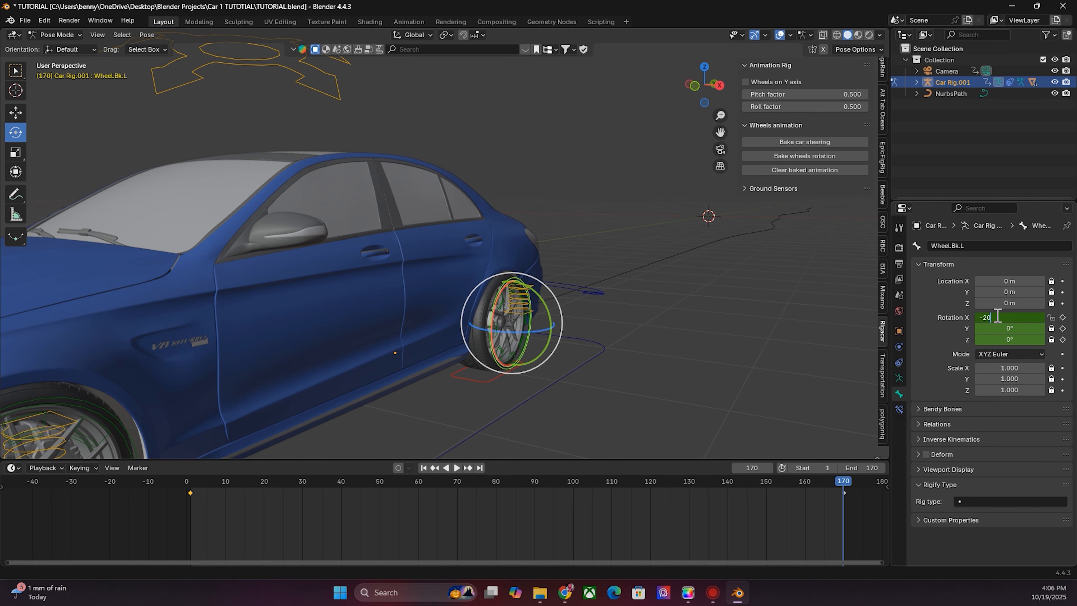
key("Return")
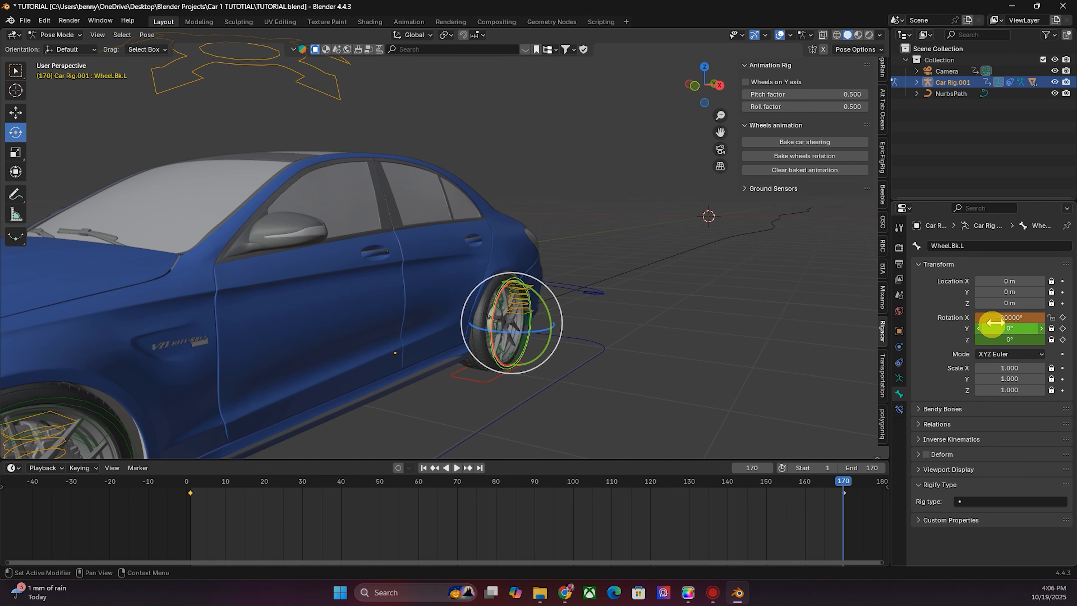
right_click(1000, 319)
left_click(1003, 321)
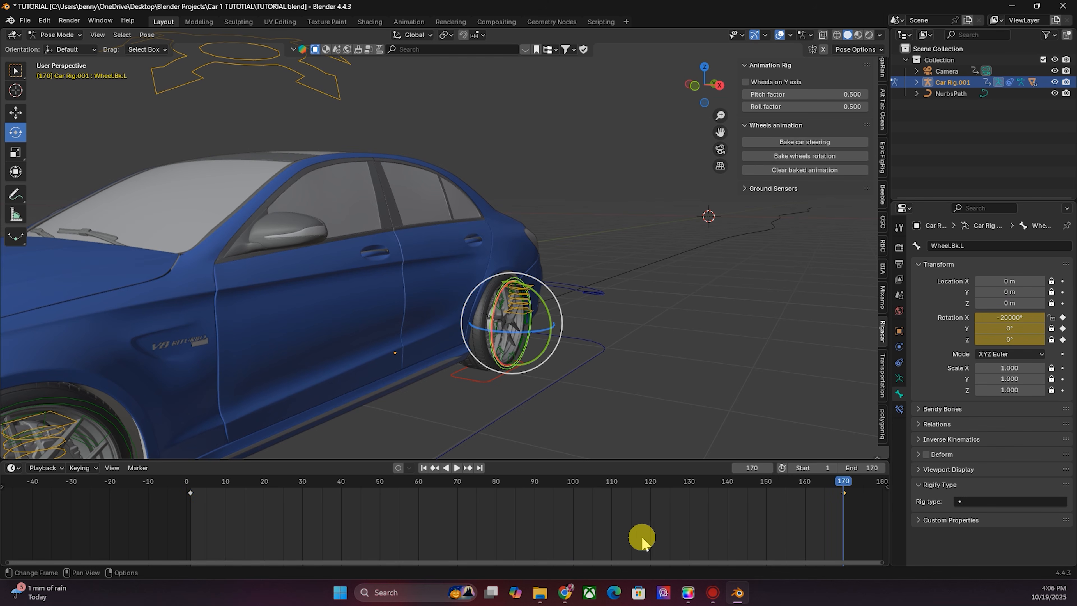
- Set the rear-left wheel's keyframes to Linear interpolation
right_click(634, 514)
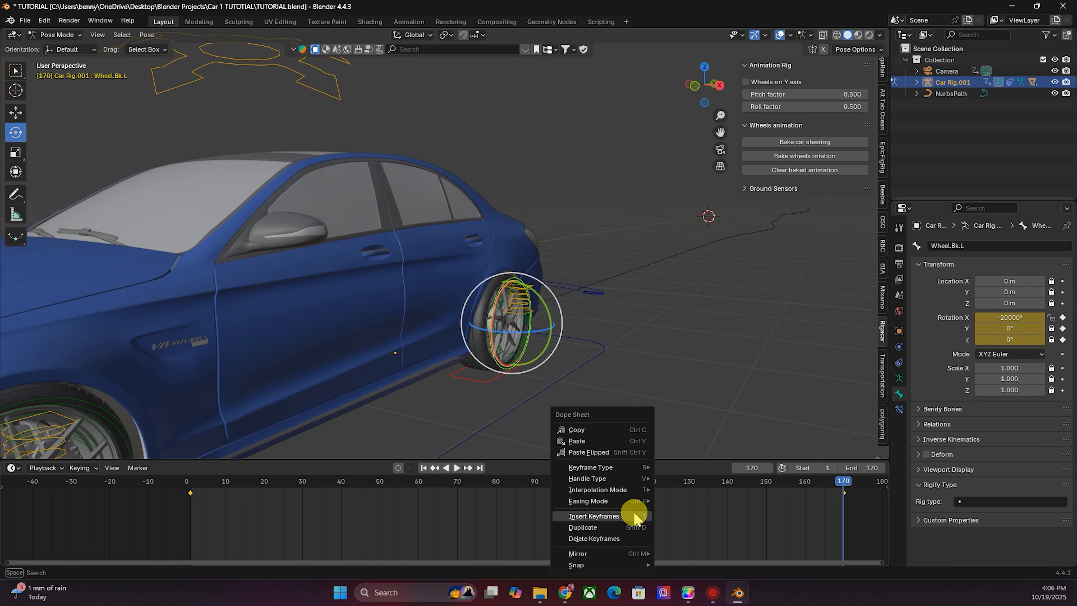
mouse_move(611, 488)
left_click(681, 428)
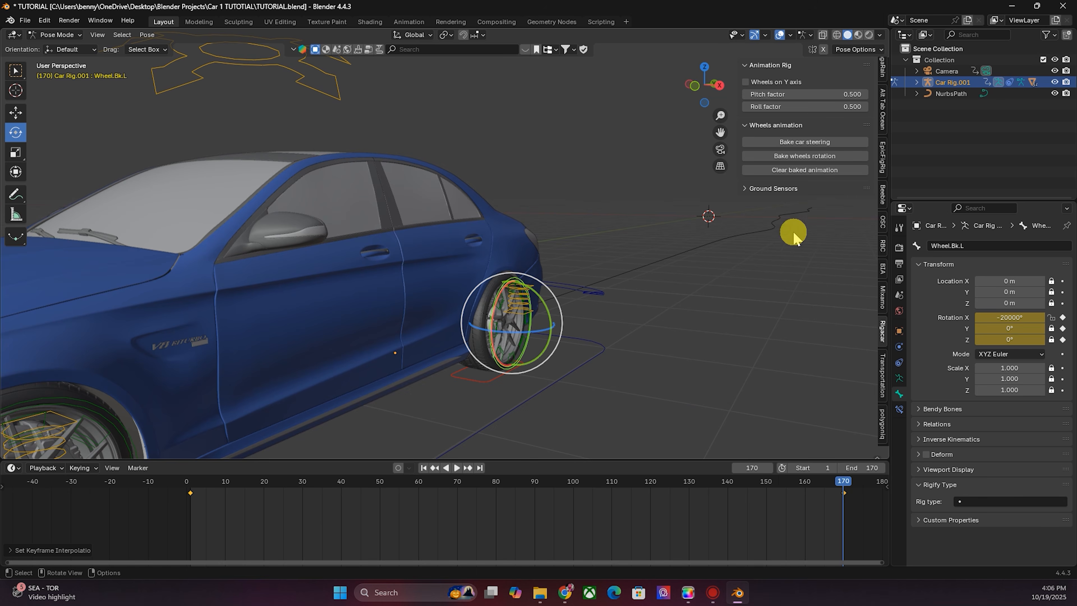
- Select the front-right wheel bone and keyframe its rotation on frame 1
left_click_drag(707, 97, 719, 129)
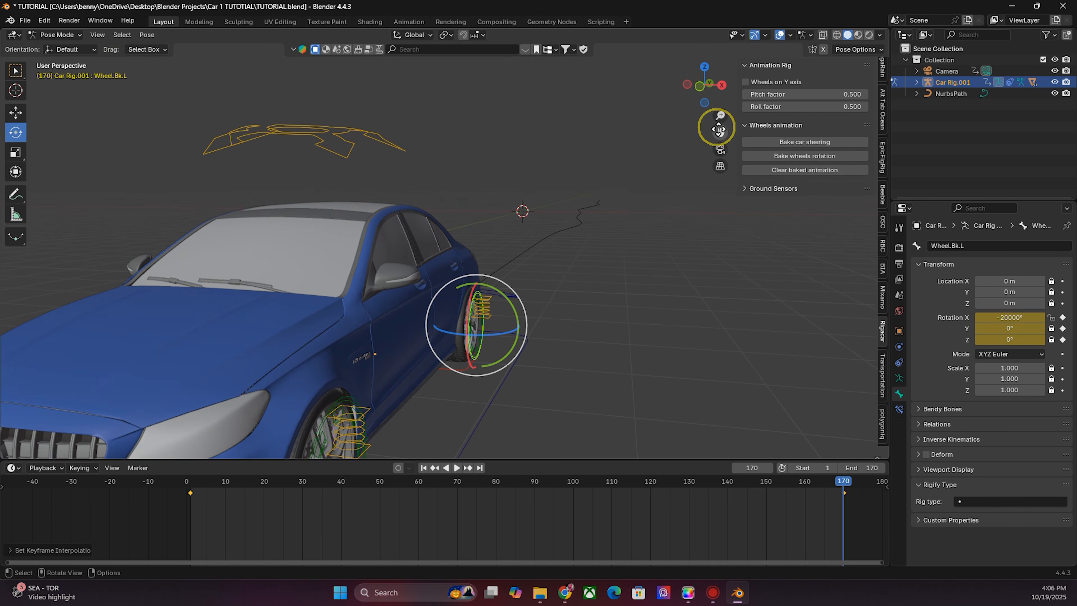
left_click_drag(704, 85, 776, 85)
left_click(716, 362)
left_click(424, 468)
right_click(1007, 318)
left_click(1007, 319)
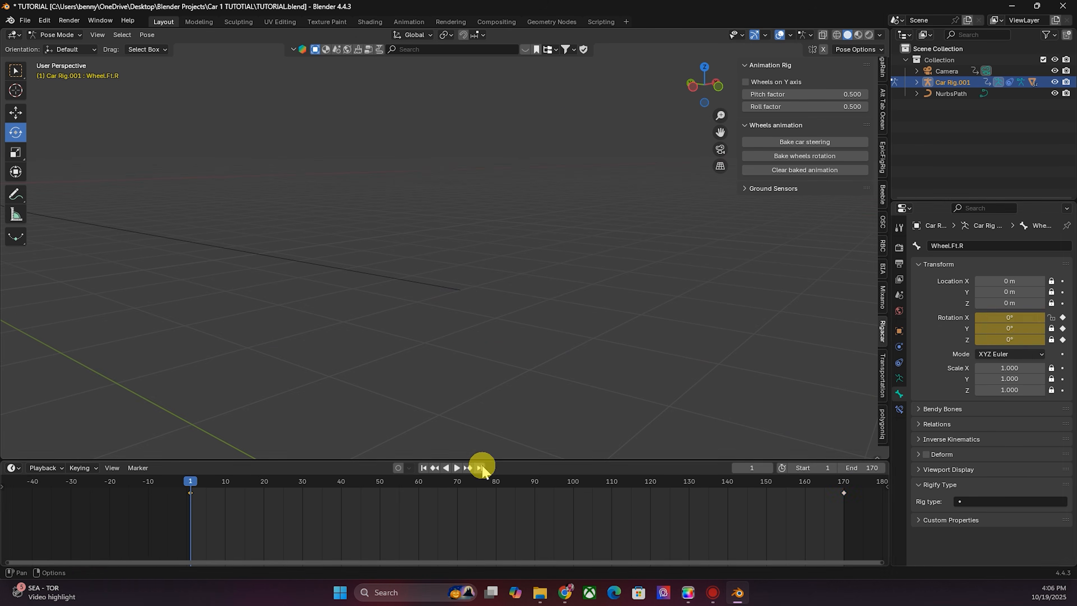
- At the last frame, keyframe the front-right wheel's Rotation X at -20000° with Linear interpolation
left_click(480, 468)
right_click(997, 320)
double_click(1008, 320)
key("Return")
right_click(1008, 320)
left_click(1009, 321)
right_click(590, 489)
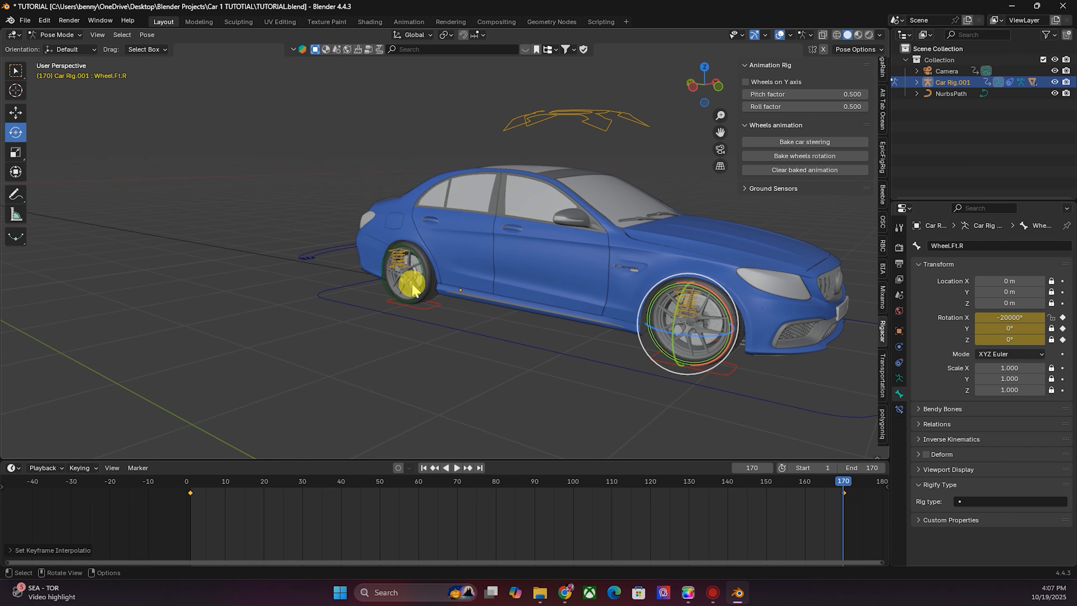
- Select the rear-right wheel bone and keyframe its rotation on frame 1
left_click(412, 284)
left_click(423, 468)
right_click(1008, 317)
left_click(1008, 318)
- At the last frame, keyframe the rear-right wheel's Rotation X at -20000° with Linear interpolation
left_click(479, 468)
double_click(998, 318)
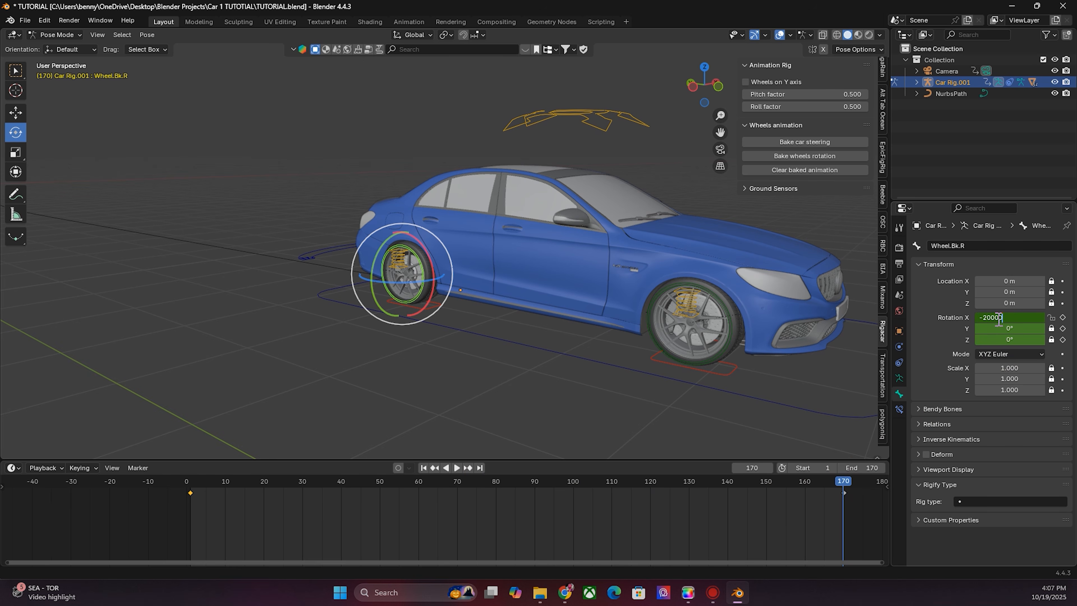
key("Return")
right_click(999, 320)
left_click(999, 320)
right_click(502, 521)
left_click(547, 508)
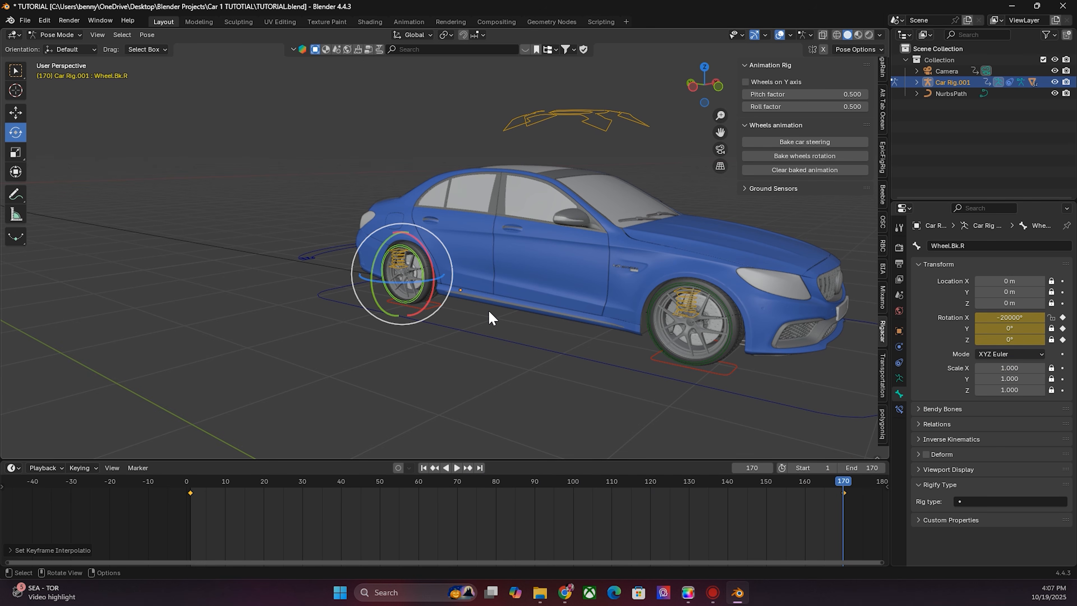
- Play the animation from the start through the camera view to check the spinning wheels
key("KP_0")
left_click(424, 467)
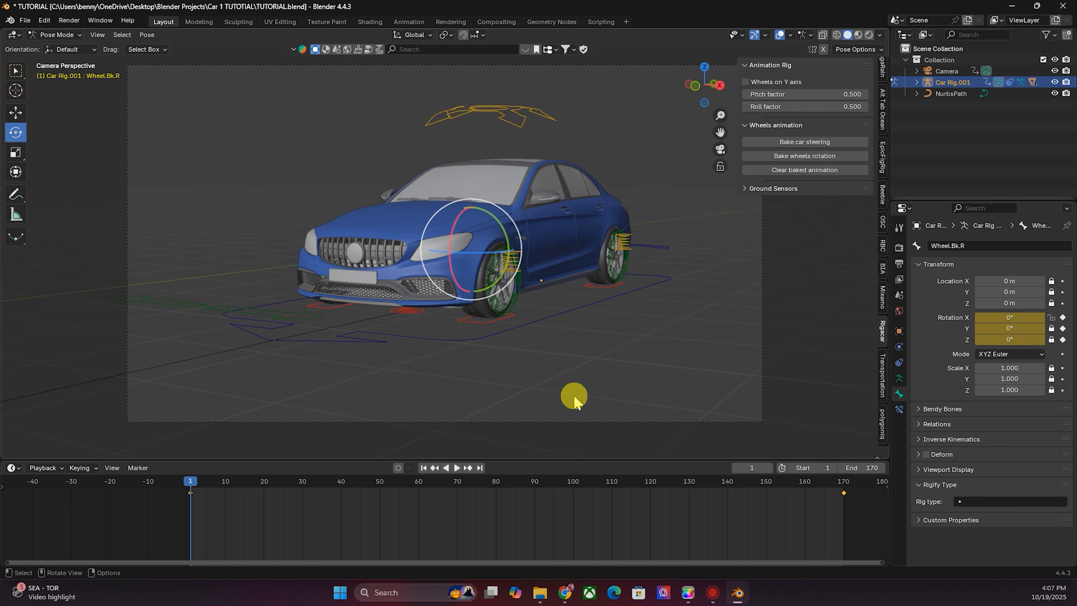
key("space")
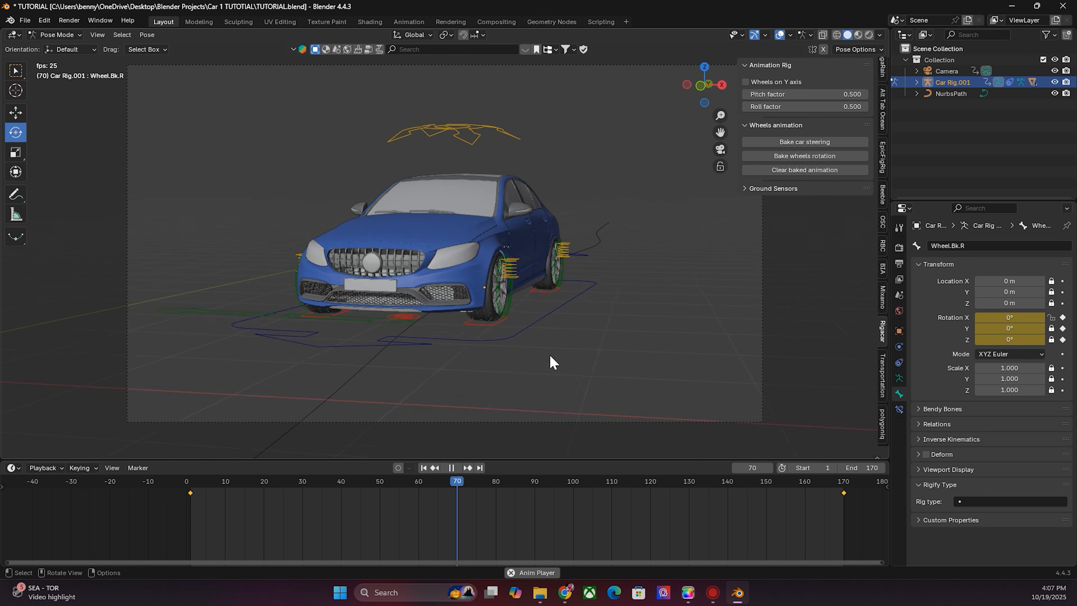
left_click(425, 467)
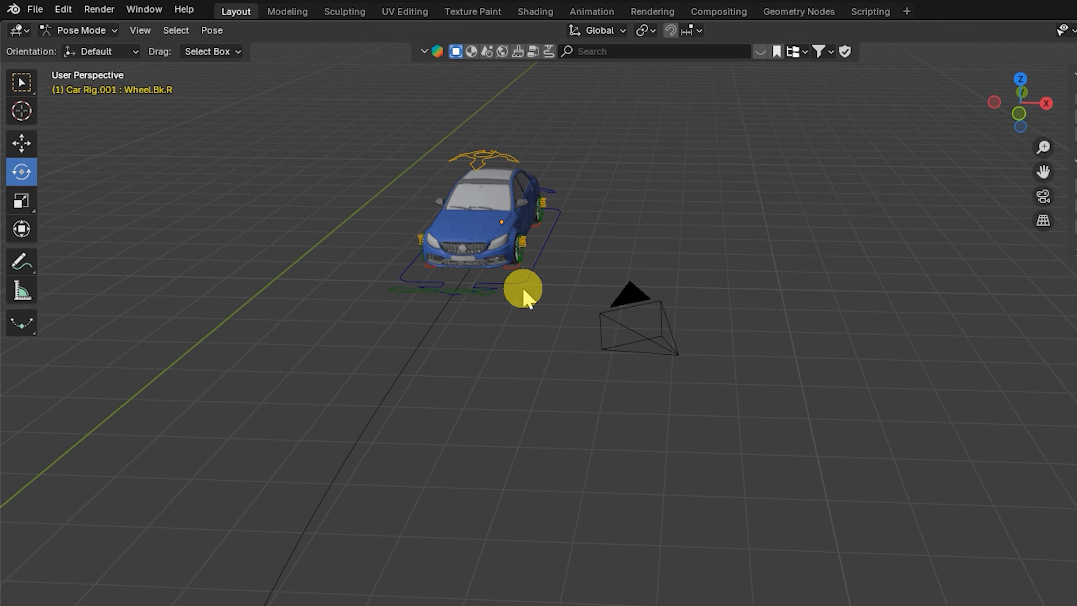
- Return to Object Mode, deselect everything, and add a new camera to the scene
left_click(81, 30)
left_click(74, 46)
left_click(511, 419)
left_click(217, 31)
left_click(277, 246)
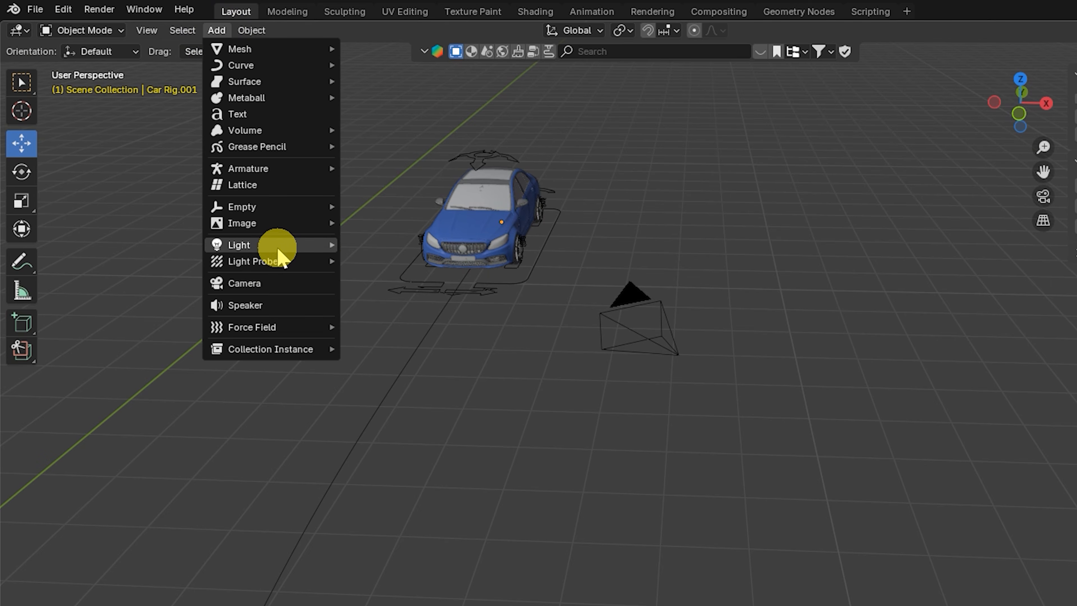
left_click(253, 283)
scroll(348, 288, "down", 5)
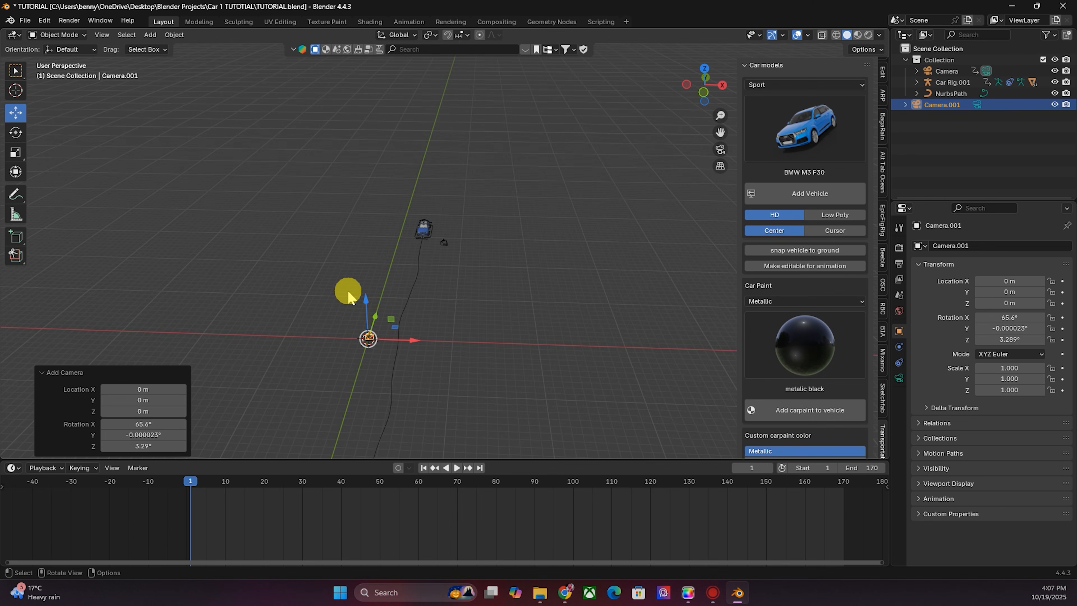
- Move the new camera out in front of the car and make it the active camera
left_click_drag(325, 367, 440, 248)
right_click(446, 275)
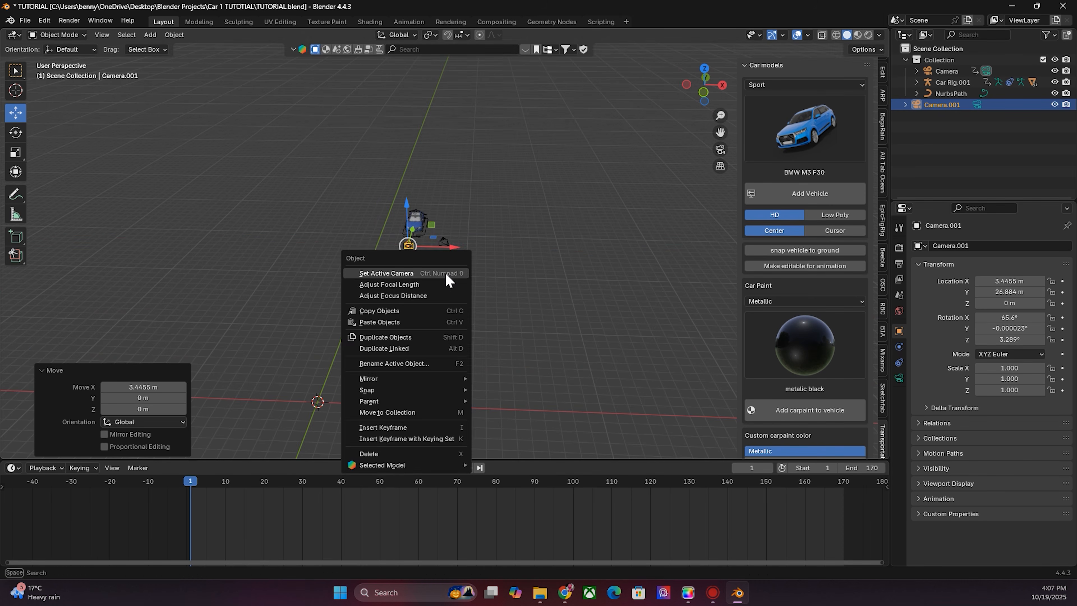
left_click(446, 275)
- Tilt the camera to about 92.6° X rotation so it frames the front of the car
left_click_drag(1009, 317, 1023, 282)
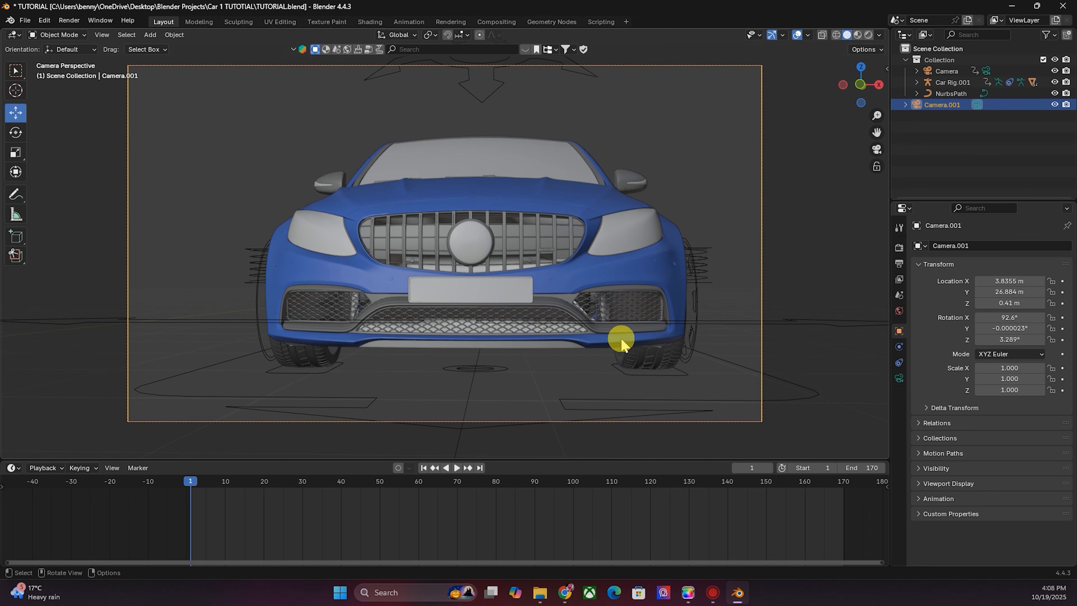
left_click(866, 231)
left_click(765, 306)
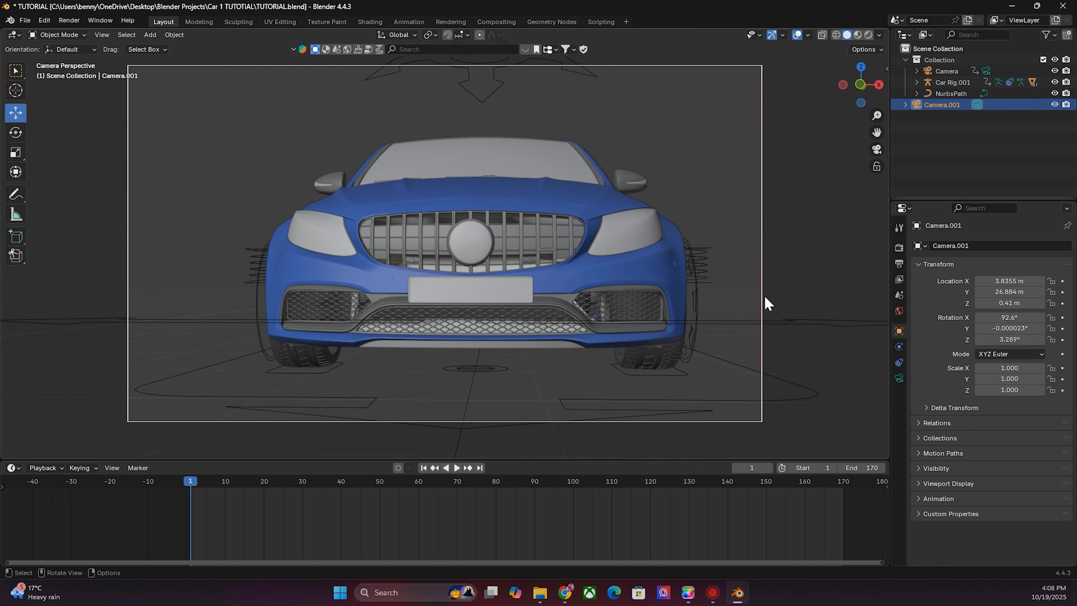
left_click(762, 297)
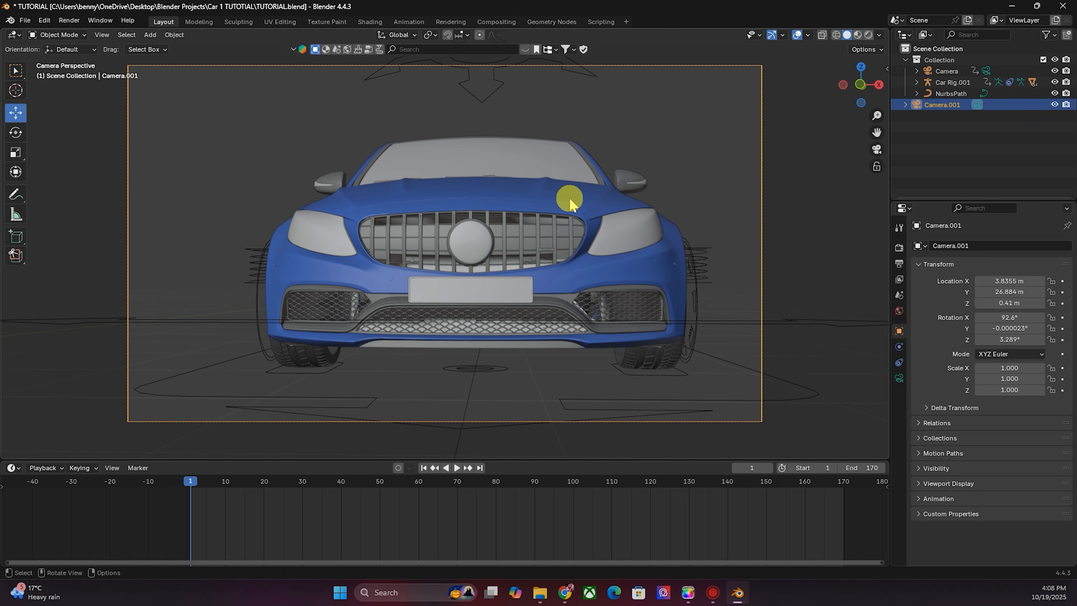
- Parent the new camera to the car body with Keep Transform, then play the animation to check it
left_click(576, 192, "shift")
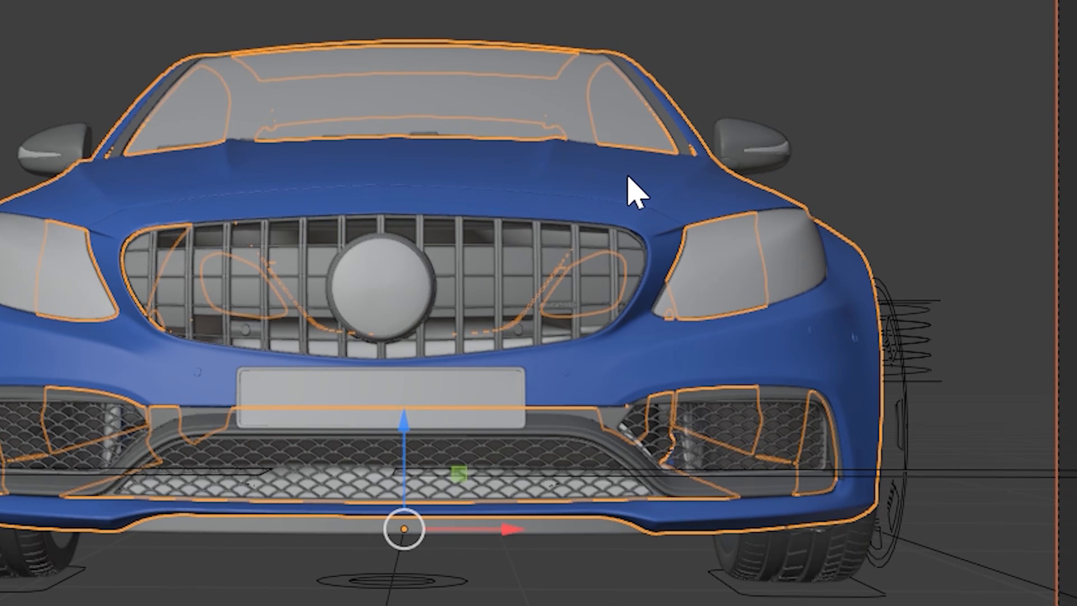
key("ctrl+p")
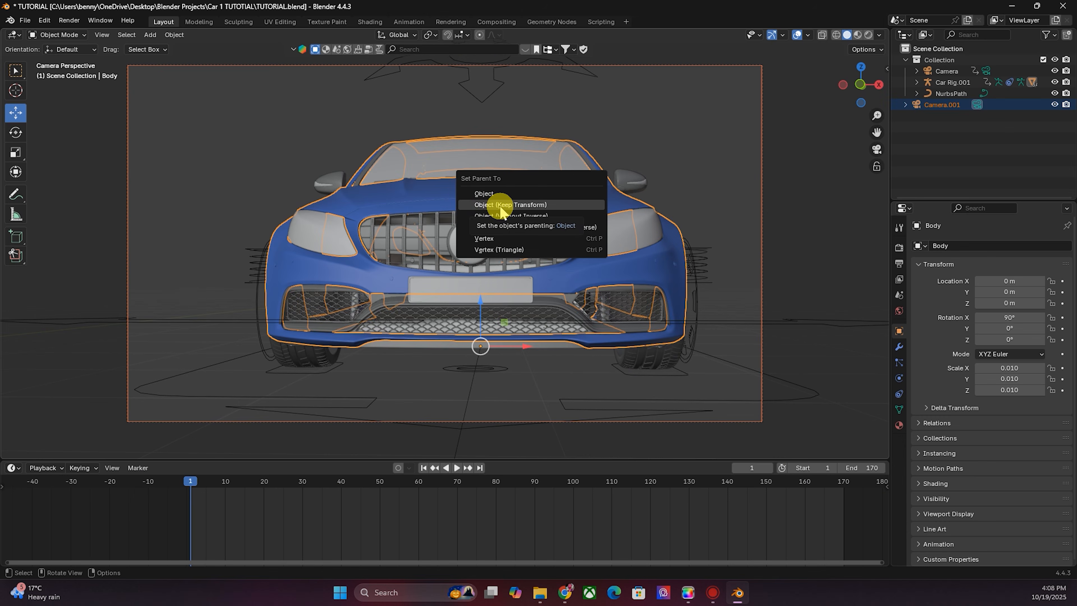
left_click(501, 206)
key("space")
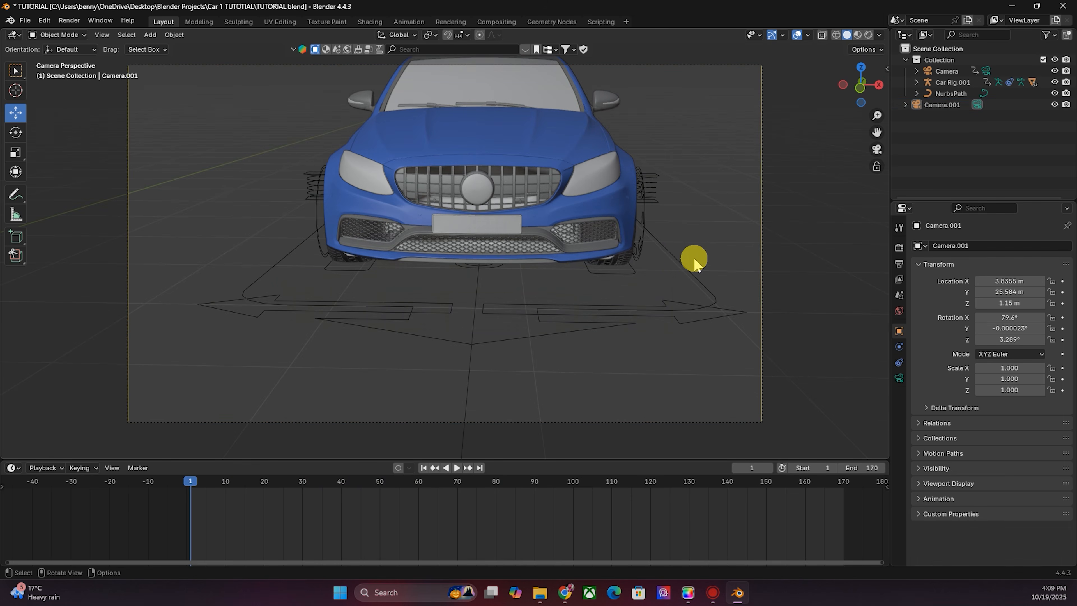
- Select the car rig, switch to Pose Mode, and select the Steering bone
left_click(694, 260)
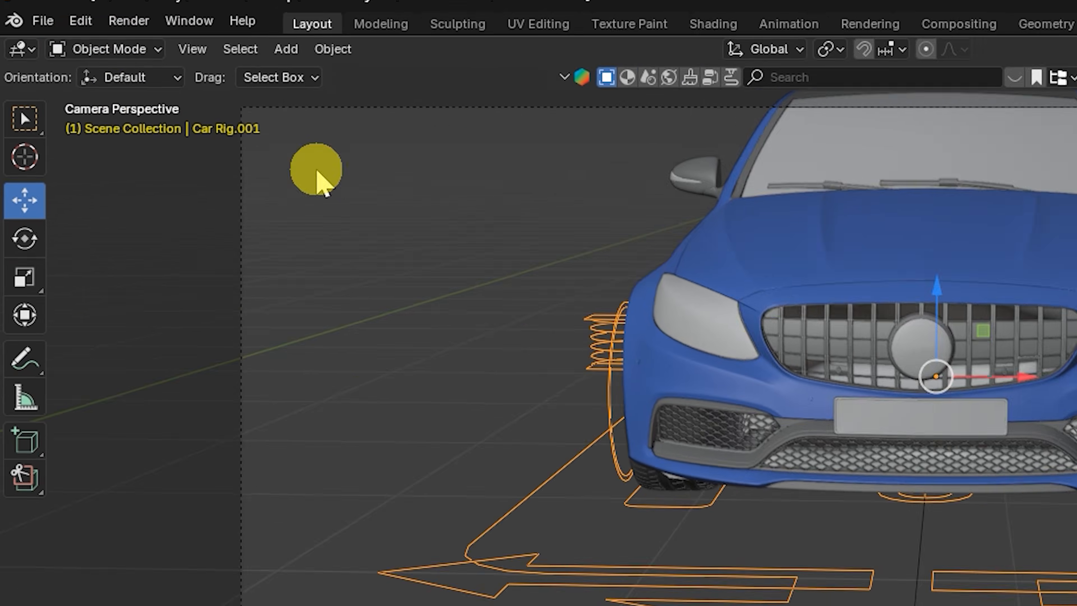
left_click(57, 35)
left_click(60, 71)
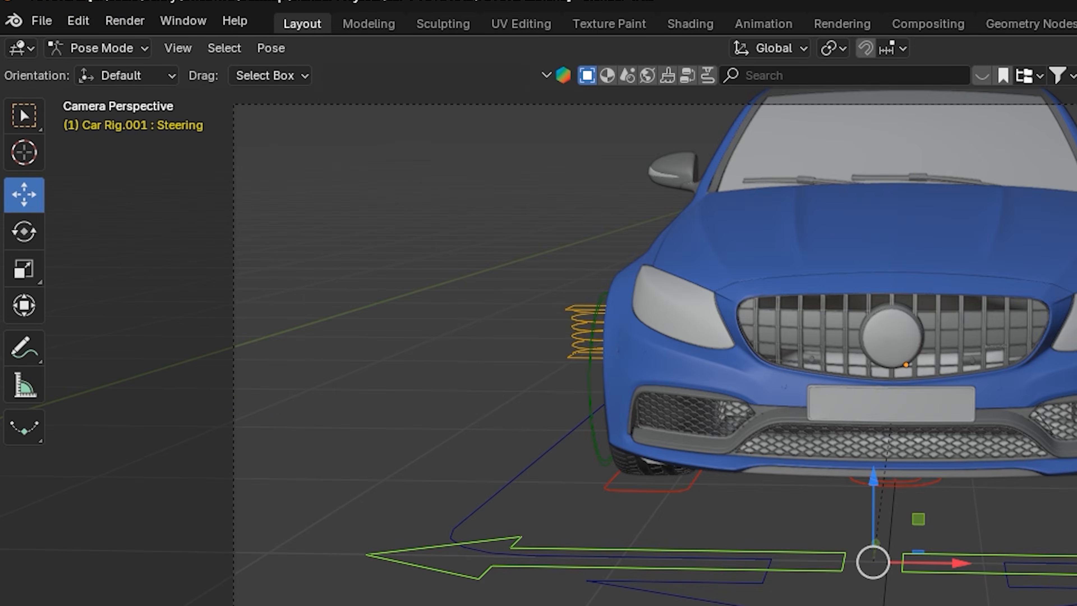
left_click(580, 419)
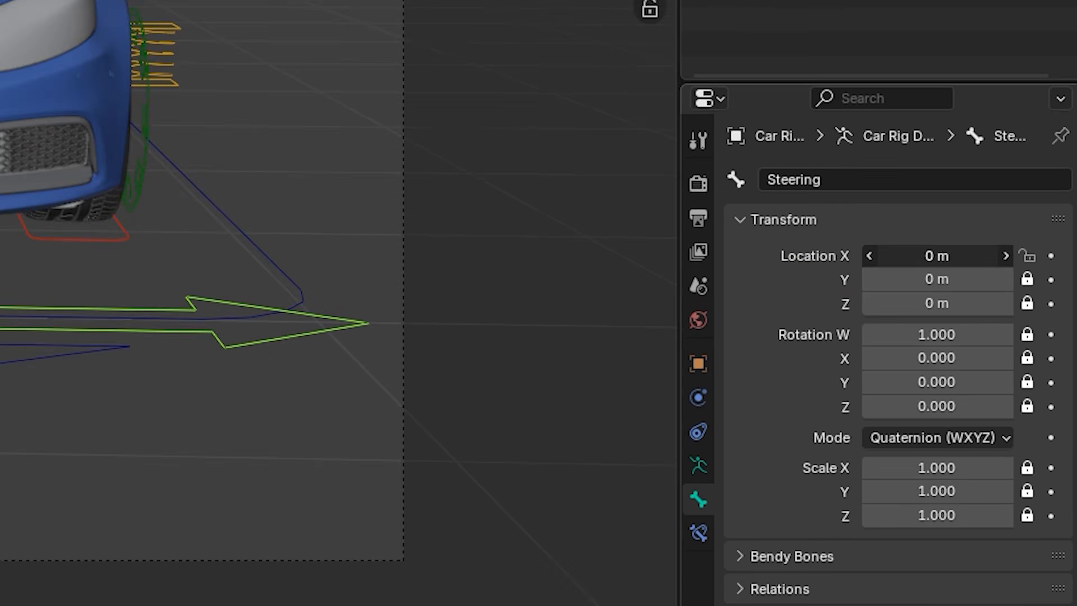
left_click_drag(937, 256, 1051, 275)
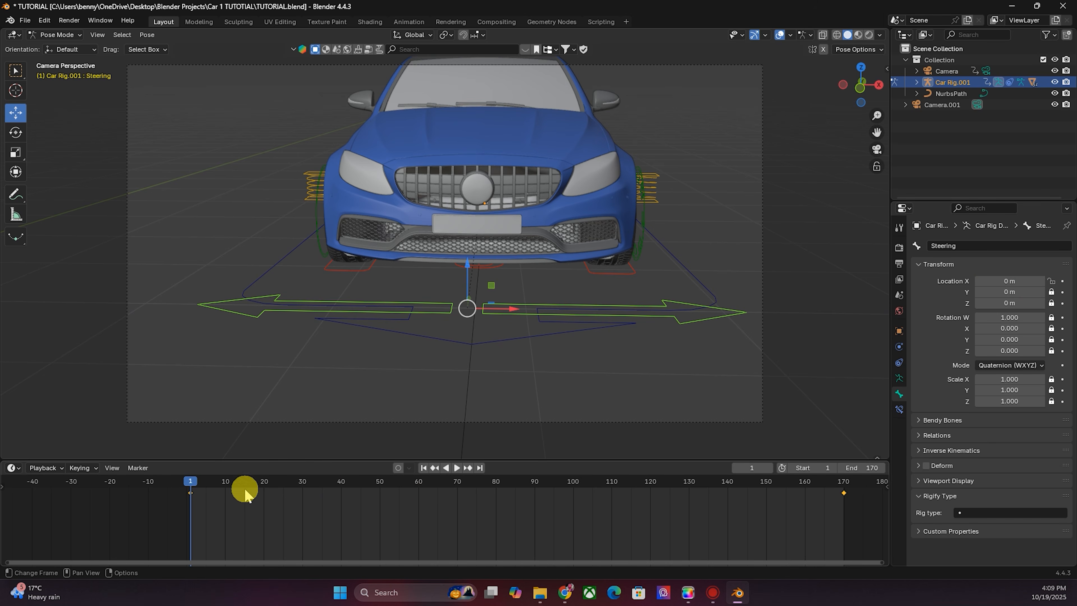
- Keyframe the Steering bone's Location X from frame 19 onward, shifting it left and right to follow the path's bends
left_click_drag(222, 487, 260, 492)
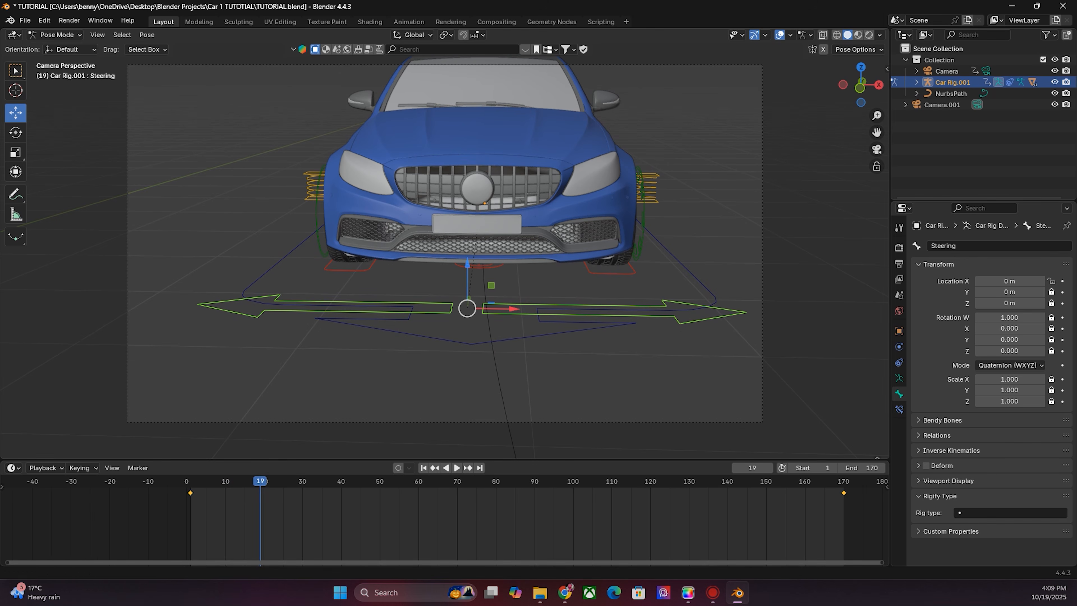
right_click(999, 282)
left_click(999, 282)
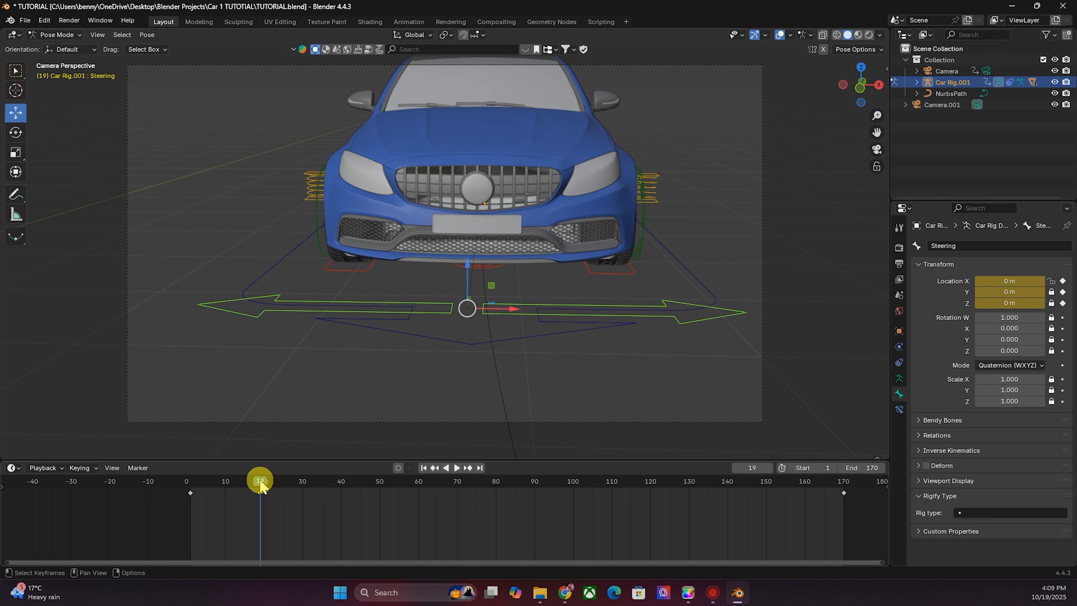
key("space")
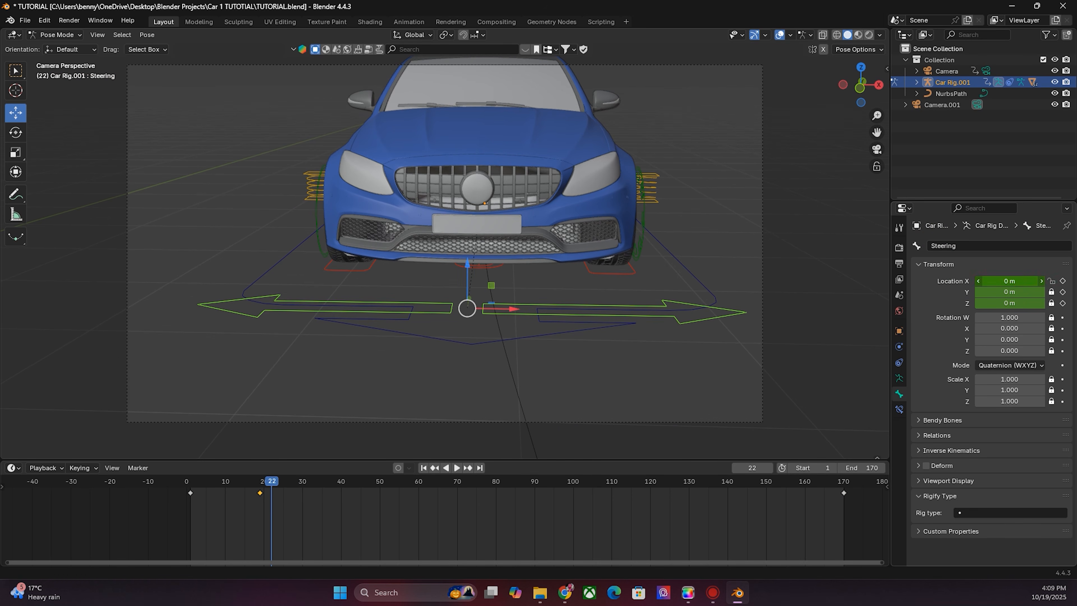
left_click_drag(1010, 281, 991, 282)
right_click(1003, 281)
left_click(1003, 283)
left_click_drag(273, 483, 323, 483)
left_click_drag(1009, 281, 1051, 281)
right_click(1009, 281)
left_click(1010, 283)
left_click_drag(323, 482, 387, 486)
double_click(1012, 281)
type("0")
left_click_drag(999, 278, 1008, 278)
left_click_drag(410, 481, 441, 482)
left_click_drag(1009, 280, 994, 281)
left_click_drag(441, 482, 473, 483)
left_click_drag(1009, 281, 1005, 280)
left_click_drag(472, 482, 503, 482)
- Continue keyframing the Steering bone's Location X through frame 139, returning it to 0 m near the end
left_click_drag(1009, 281, 1035, 281)
right_click(1009, 281)
left_click_drag(510, 483, 576, 482)
left_click_drag(1009, 281, 994, 280)
left_click_drag(584, 483, 615, 483)
left_click_drag(1009, 281, 1024, 281)
left_click_drag(616, 483, 654, 483)
left_click_drag(1009, 281, 1001, 281)
right_click(1009, 281)
left_click(1009, 283)
left_click_drag(653, 482, 685, 483)
left_click_drag(1009, 280, 994, 281)
right_click(1009, 281)
left_click(1009, 283)
left_click_drag(686, 484, 723, 486)
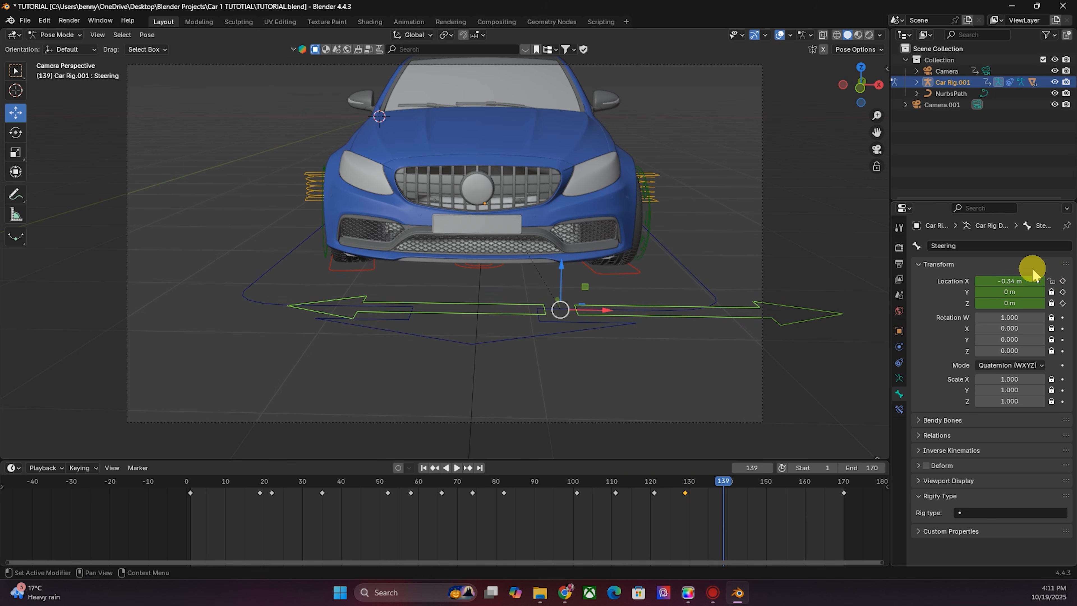
key("Return")
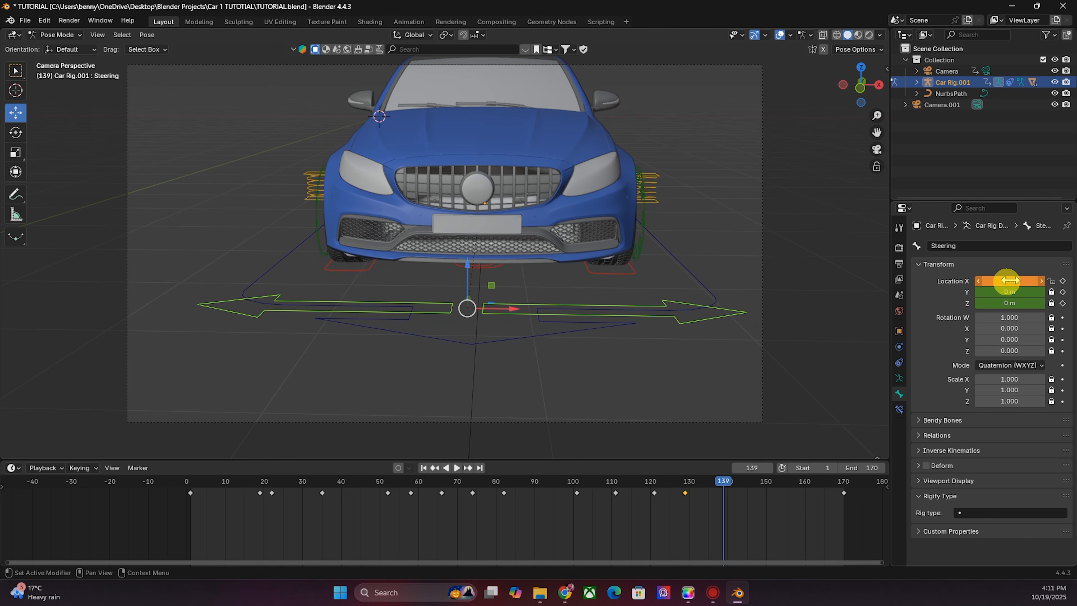
right_click(1011, 281)
left_click(1011, 283)
left_click_drag(723, 482, 785, 482)
- Play the animation from the start to check the steering, then stop playback
left_click(424, 468)
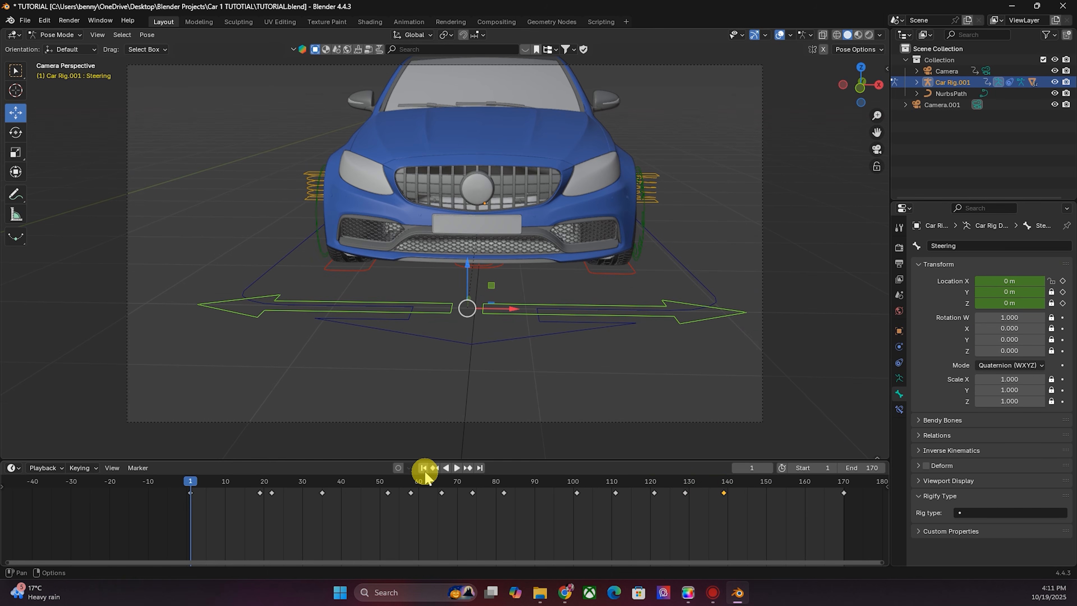
key("space")
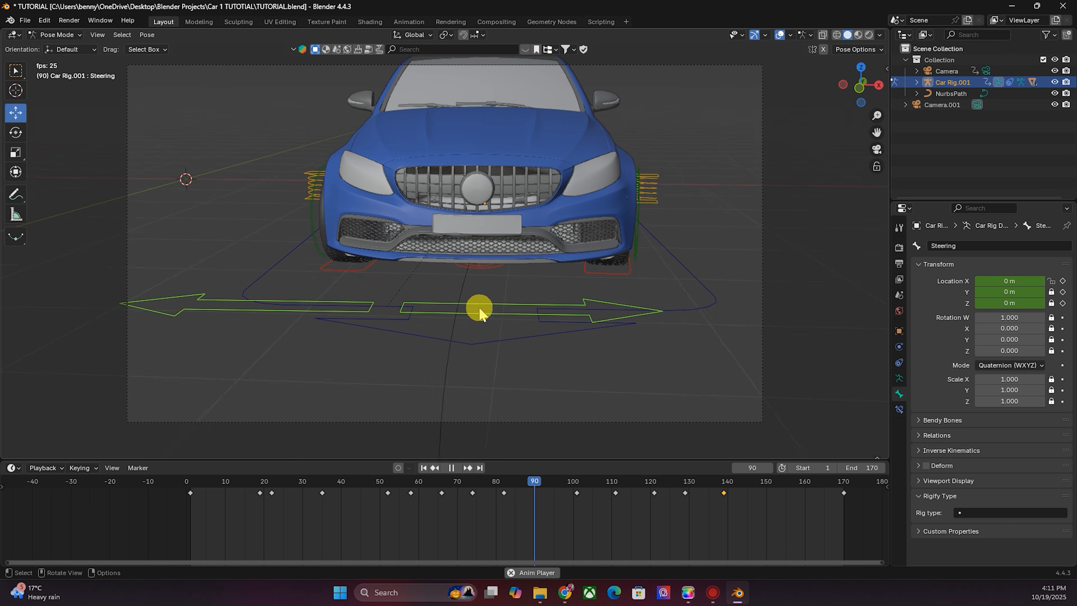
key("Escape")
- Select all the steering keyframes in the timeline and change their interpolation mode
left_click_drag(187, 483, 244, 493)
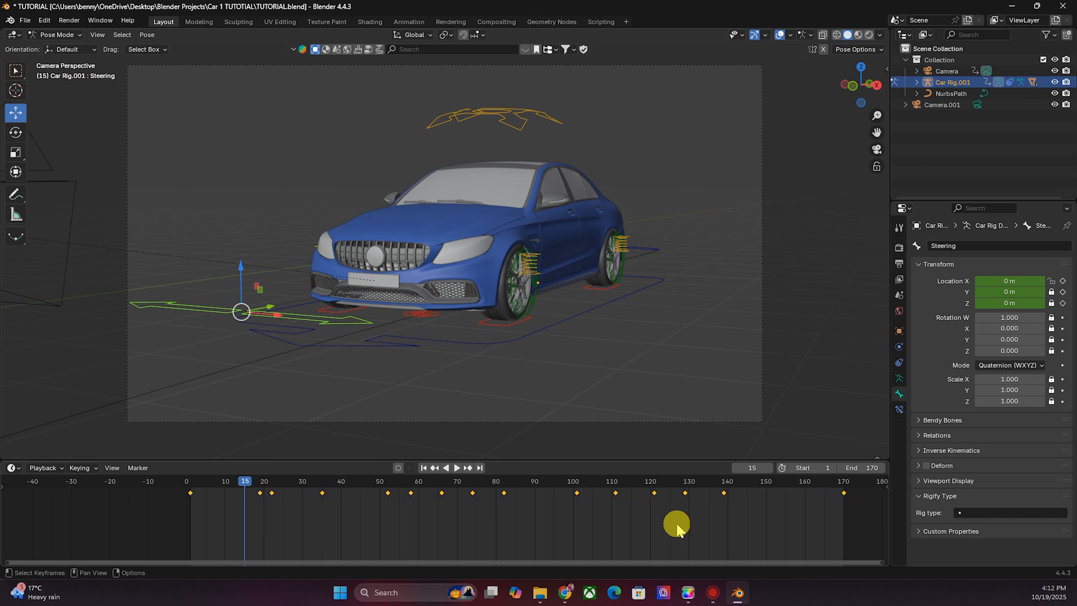
right_click(640, 493)
mouse_move(640, 493)
left_click(713, 428)
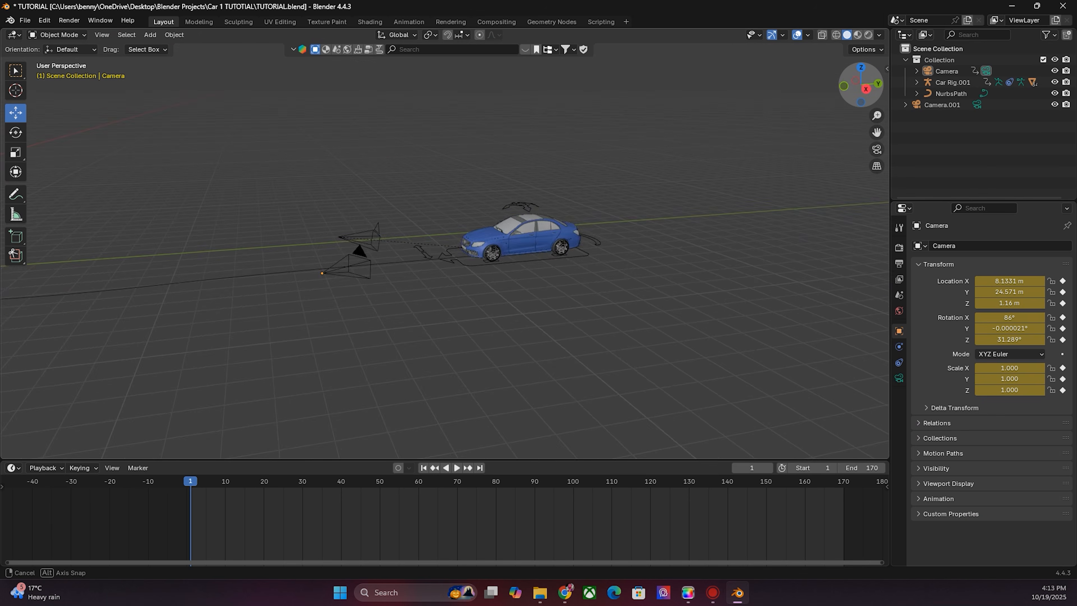
- Play the animation and watch it through the camera view
left_click_drag(860, 85, 797, 85)
key("space")
left_click_drag(868, 97, 811, 94)
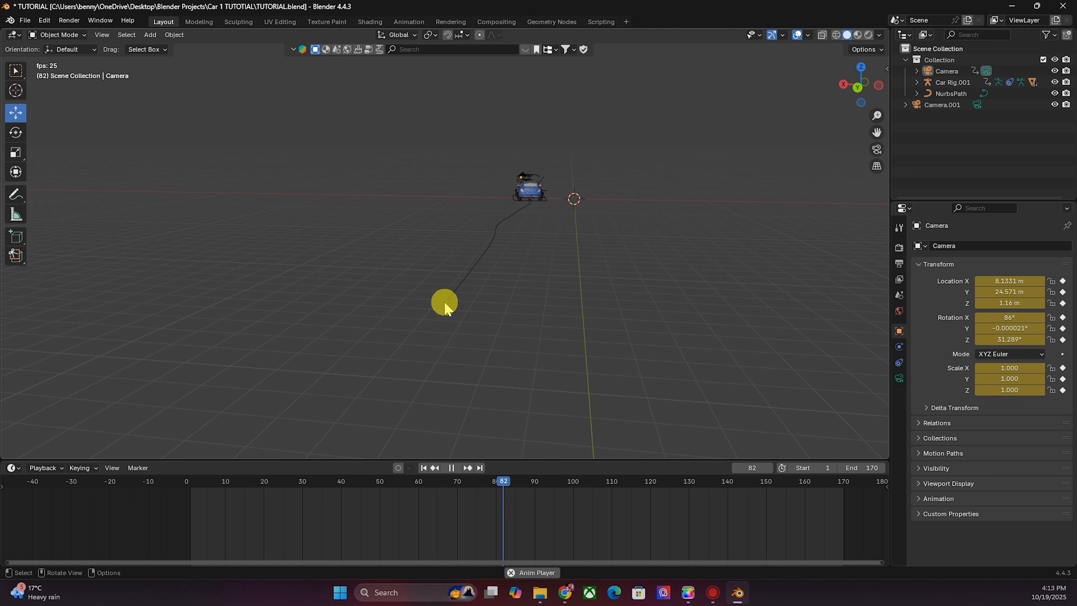
key("KP_0")
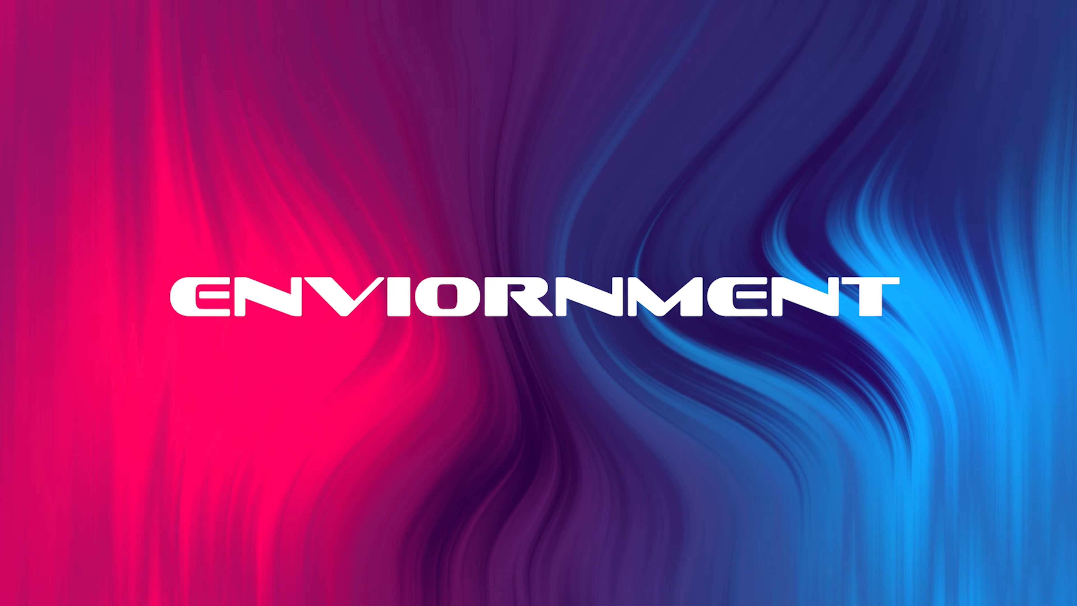
scroll(613, 212, "up", 2)
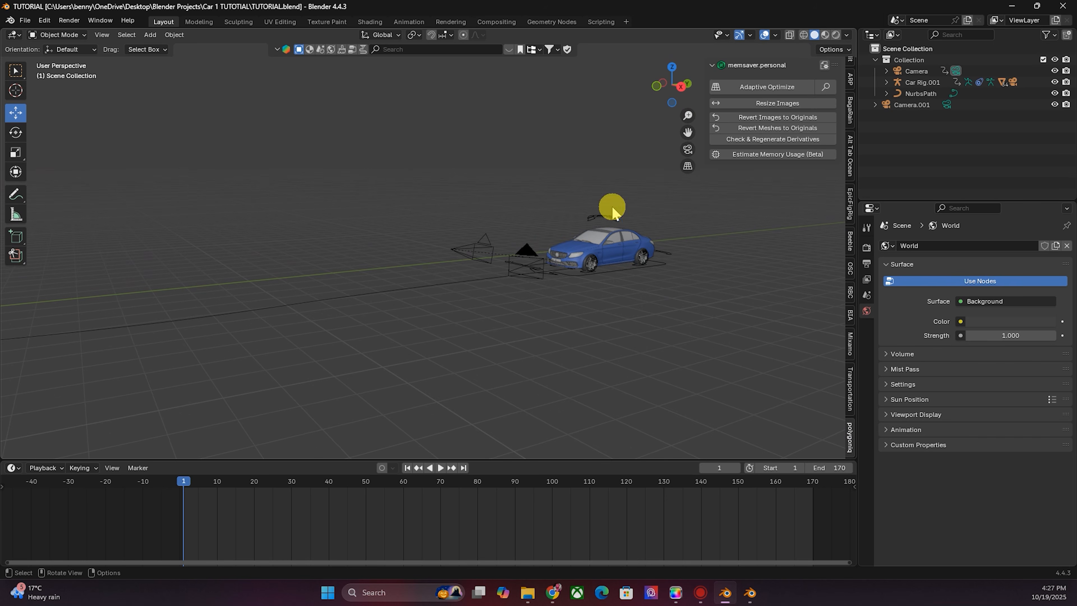
left_click_drag(666, 86, 686, 101)
mouse_move(399, 352)
left_mouse_down()
mouse_move(479, 369)
mouse_move(579, 361)
left_mouse_up()
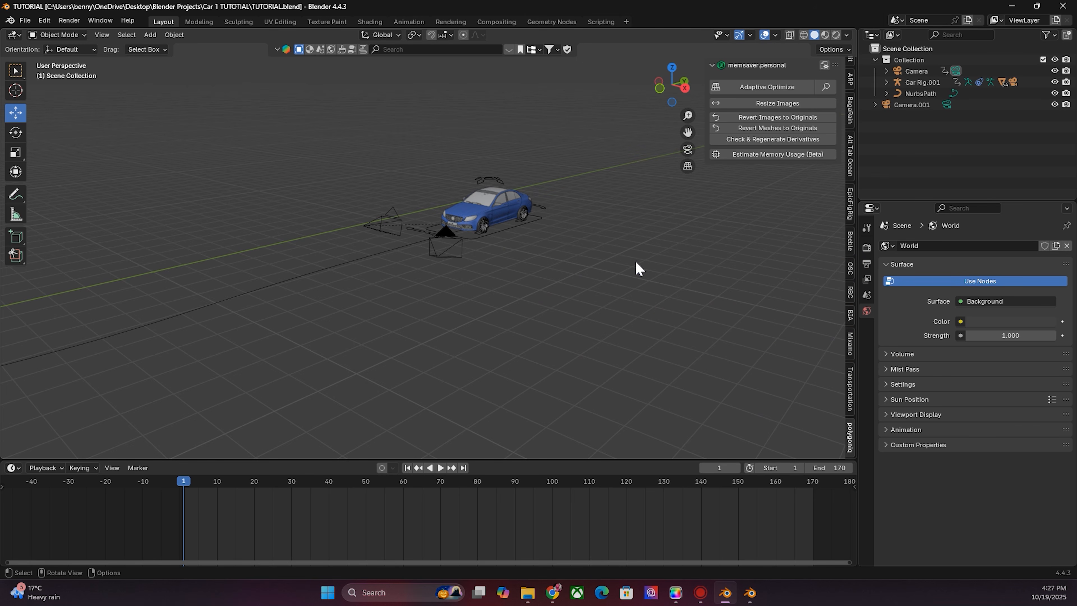
- Minimize the project window and launch a separate Blender session from the taskbar
left_click(1014, 7)
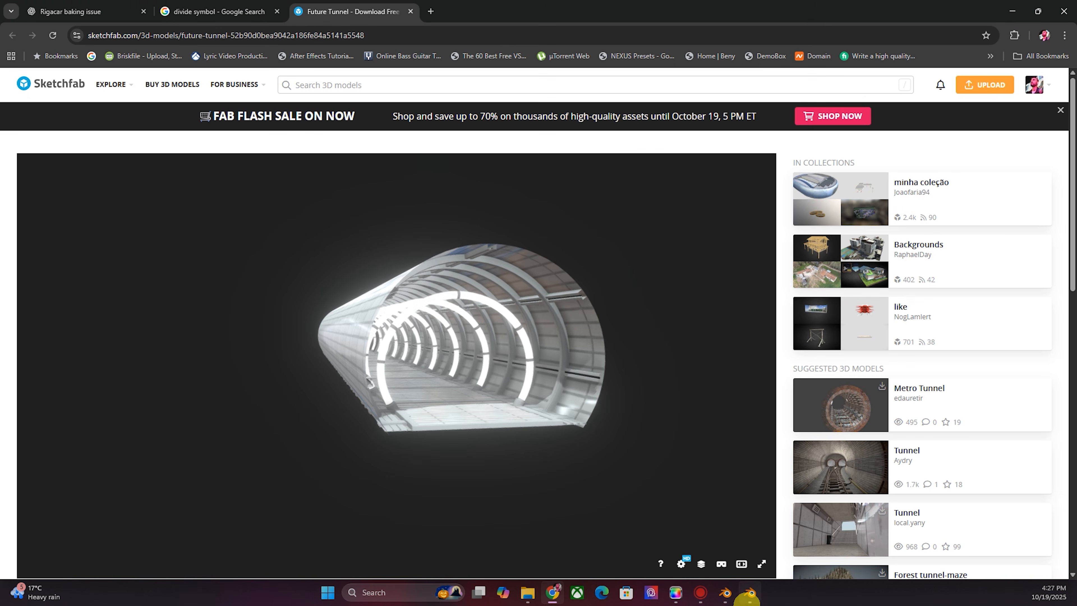
left_click(749, 594)
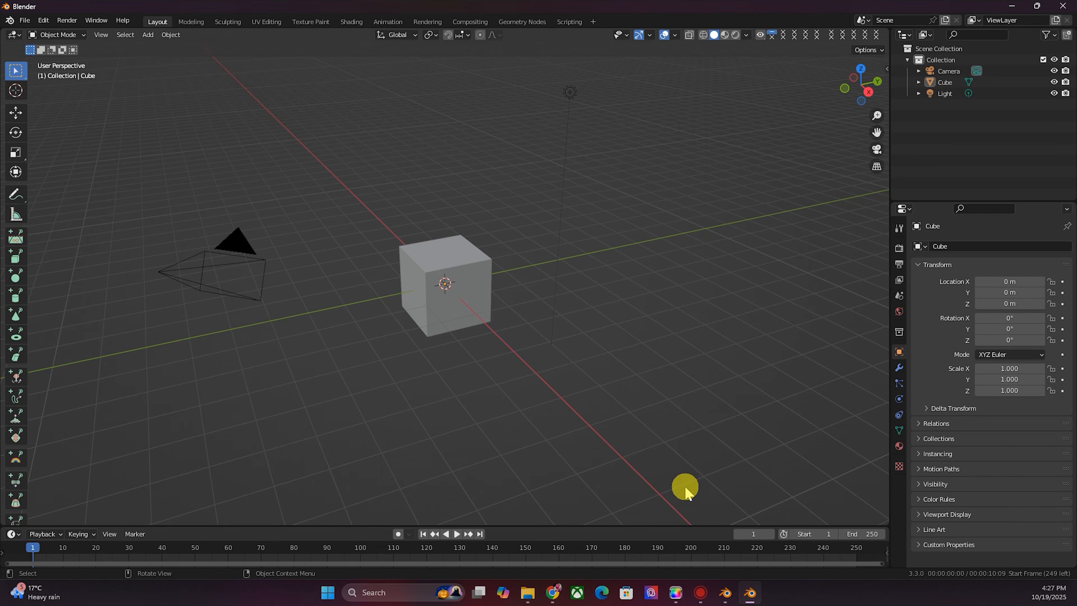
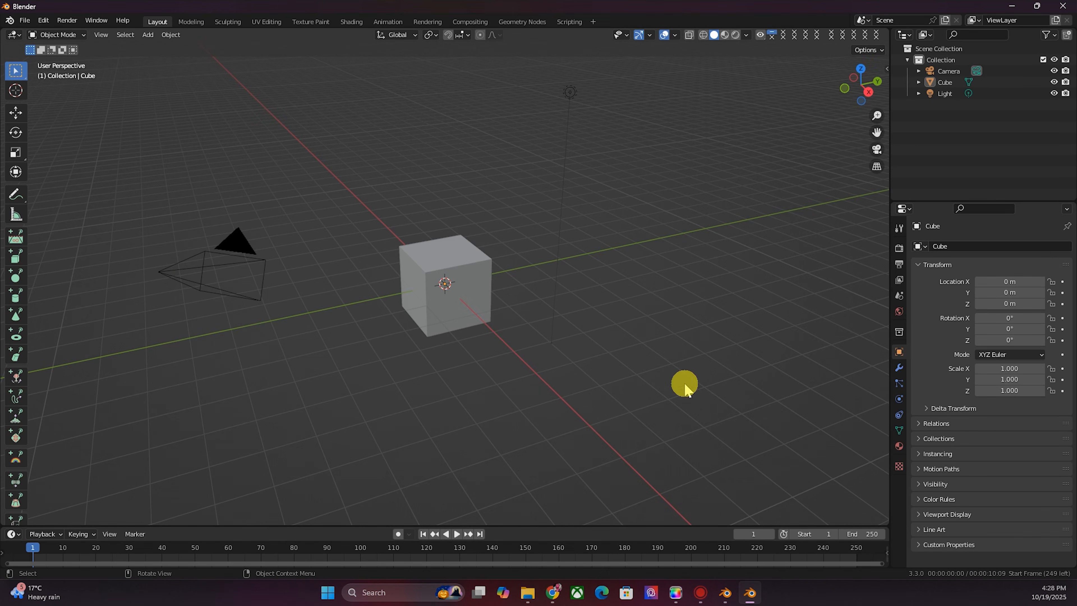
- Delete the default camera, cube and light from the new scene
left_click_drag(720, 420, 106, 150)
key("Delete")
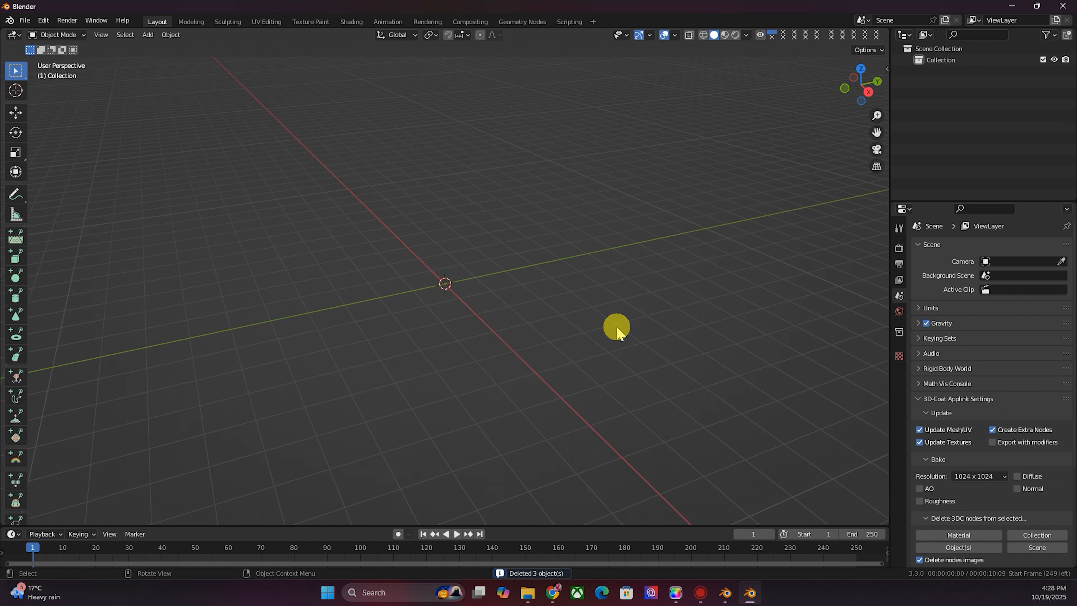
- Search Sketchfab for scifi tunnel and import the Future Tunnel model
key("n")
left_click(783, 174)
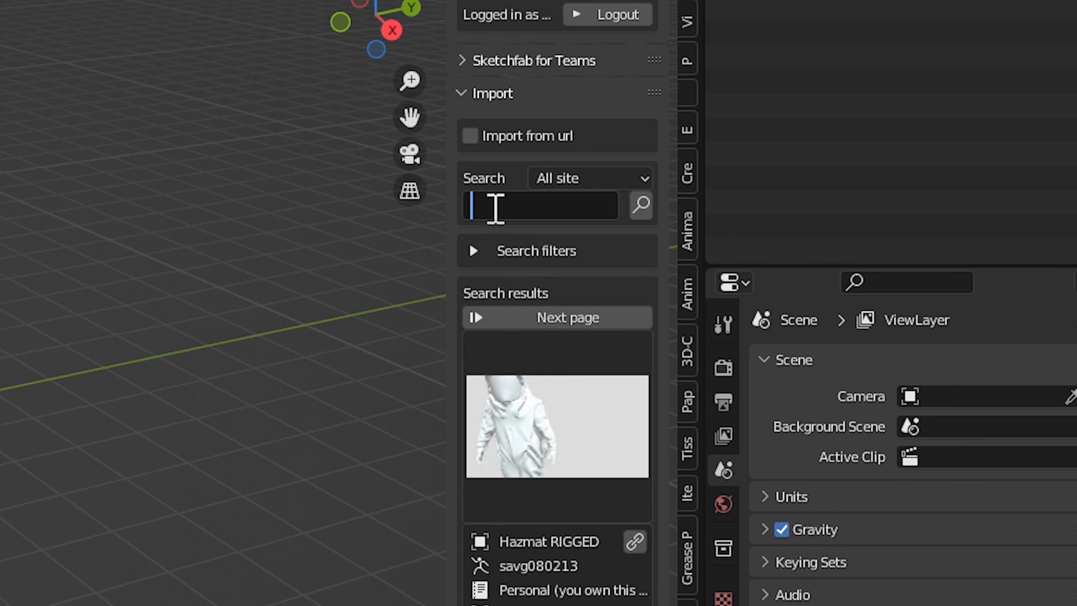
type("scifi tunnel")
key("Return")
left_click(557, 424)
left_click(599, 589)
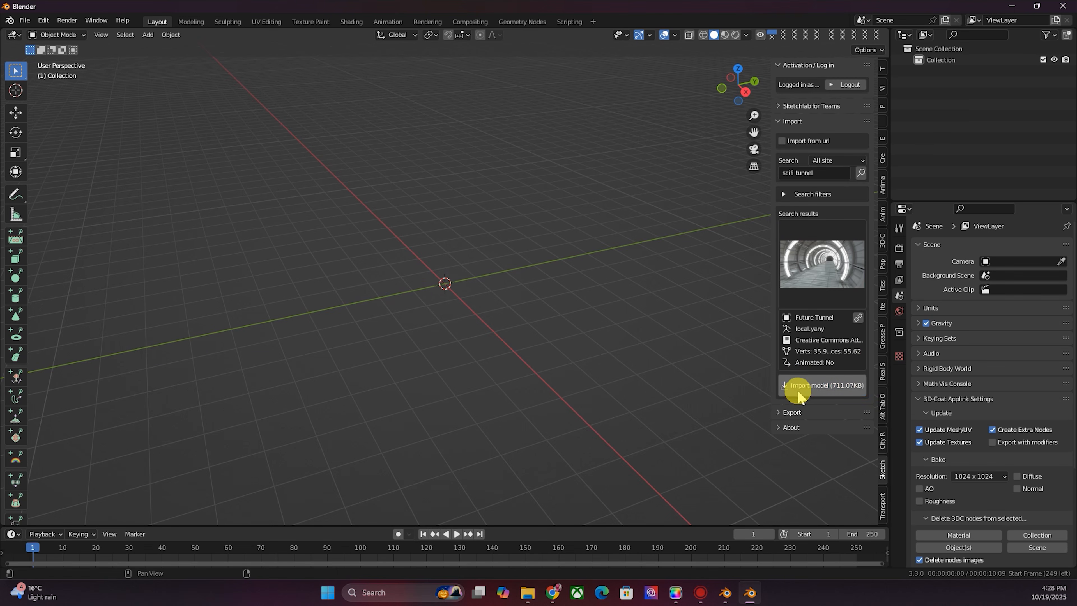
middle_click_drag(426, 280, 631, 225)
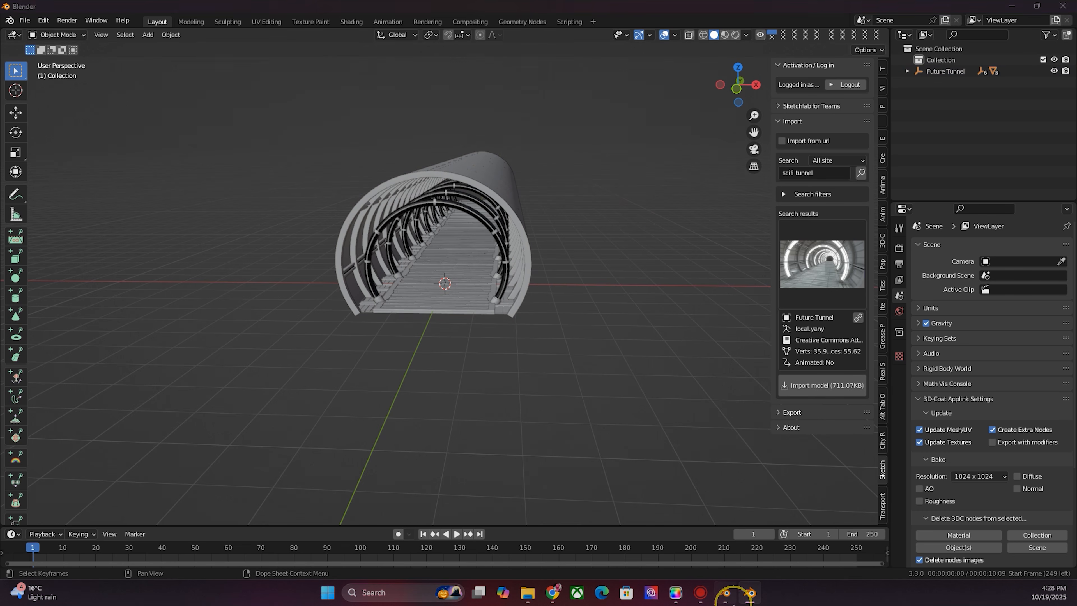
- Switch the viewport to Material Preview shading
left_click(733, 604)
left_click(750, 592)
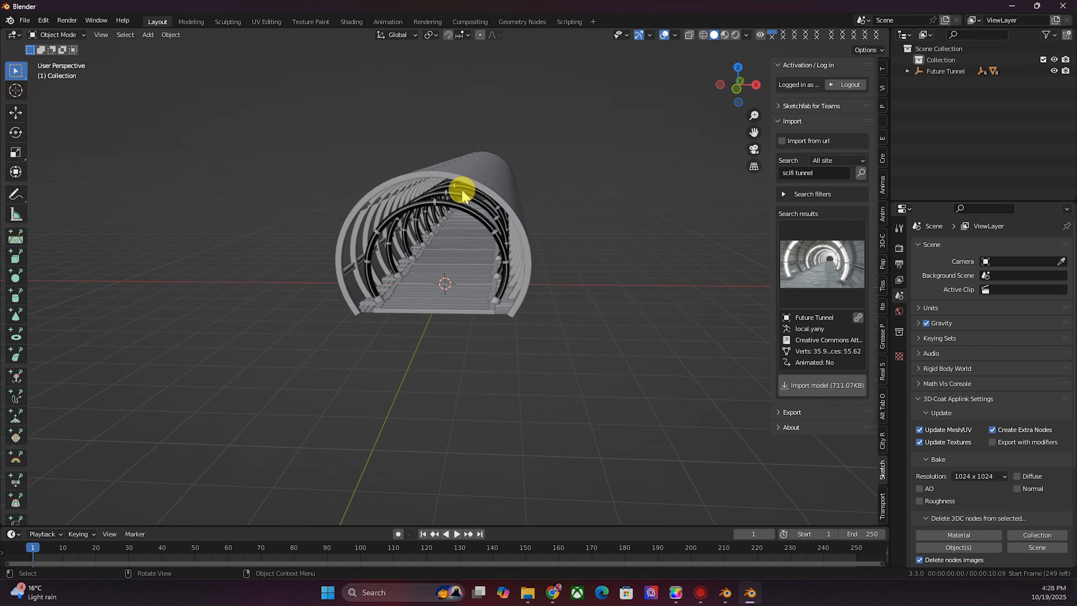
scroll(462, 193, "up", 4)
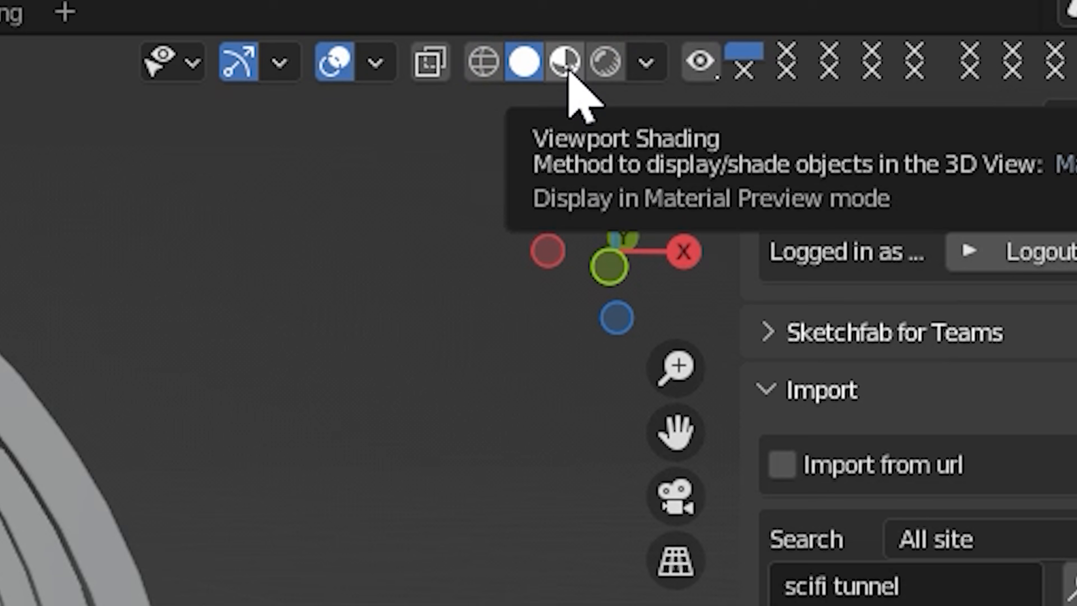
left_click(567, 68)
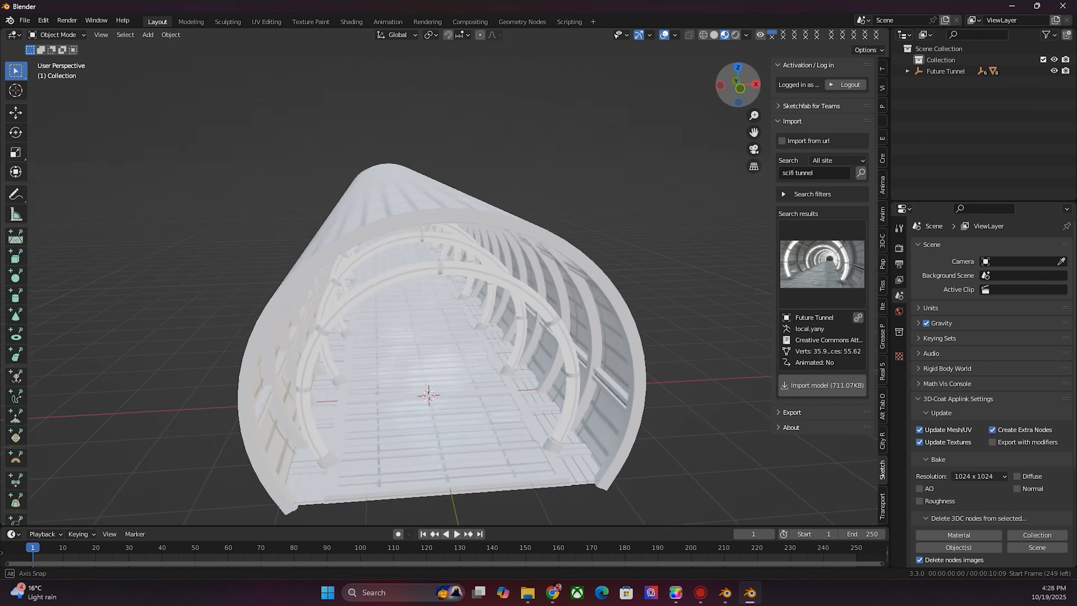
- Select the tunnel wall and raise its material's Metallic to about 0.86
middle_click_drag(509, 297, 460, 299)
left_click_drag(738, 86, 702, 131)
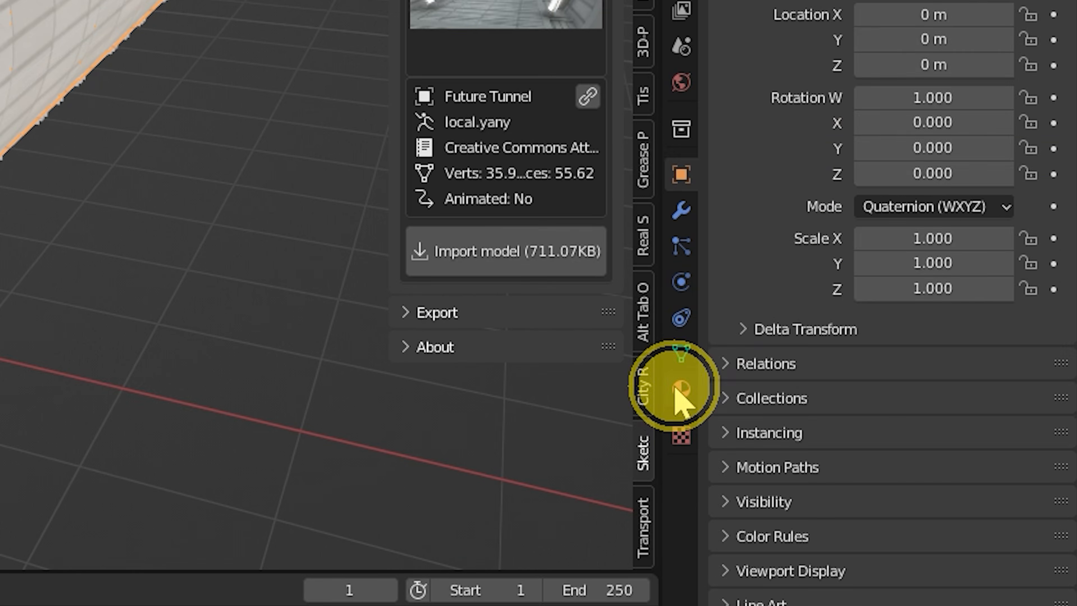
left_click(898, 445)
scroll(946, 382, "down", 8)
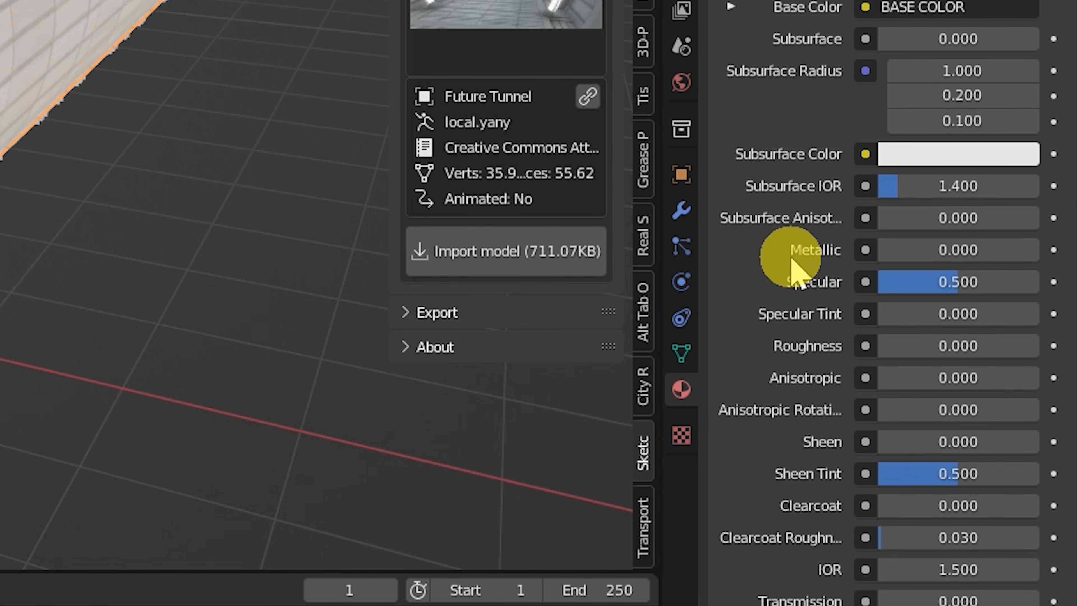
scroll(913, 204, "down", 1)
left_click_drag(913, 201, 1073, 202)
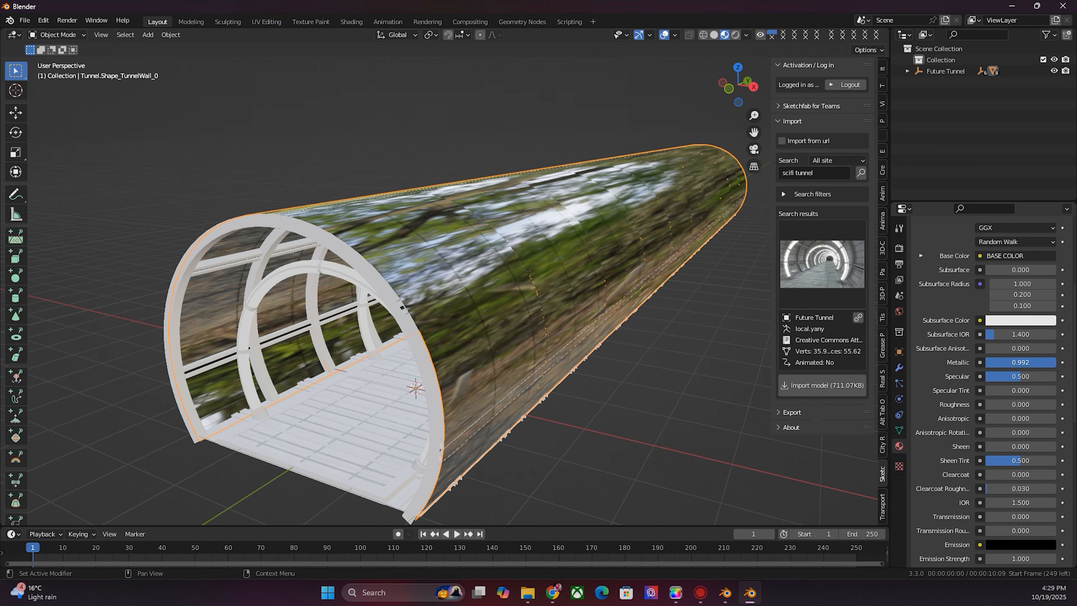
left_click_drag(1054, 362, 1045, 362)
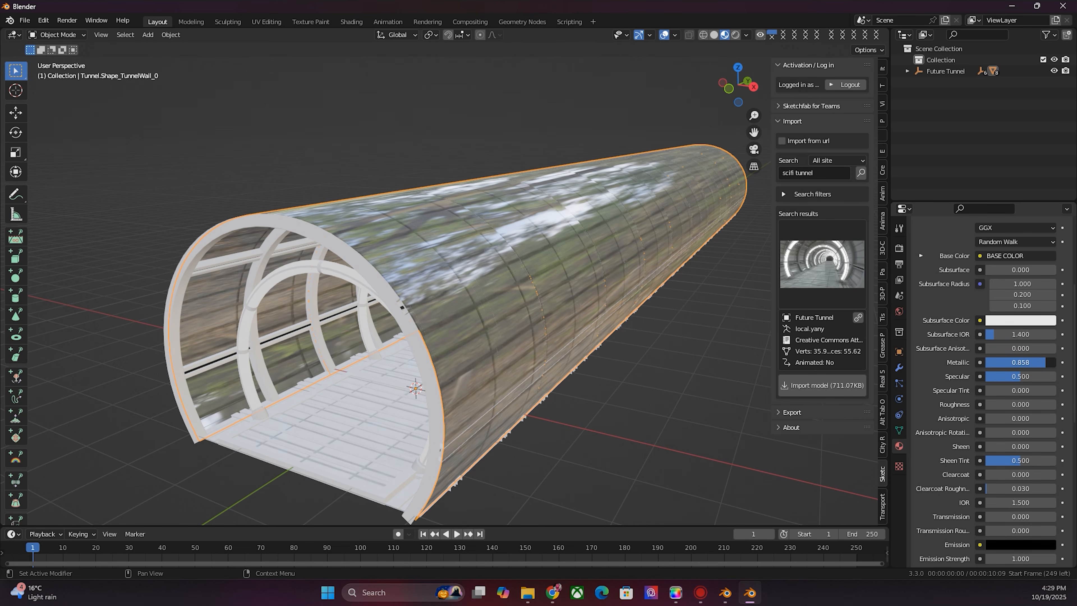
- Select the main floor section and set its material's Metallic to 1
left_click_drag(758, 94, 738, 98)
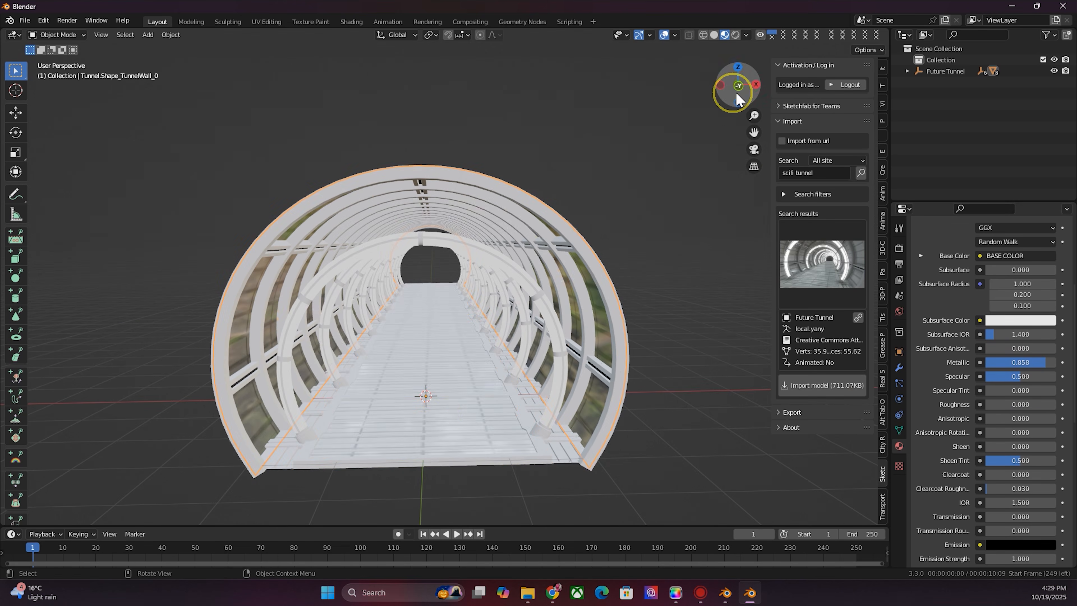
left_click(448, 414)
left_click_drag(989, 362, 1058, 362)
scroll(964, 376, "up", 3)
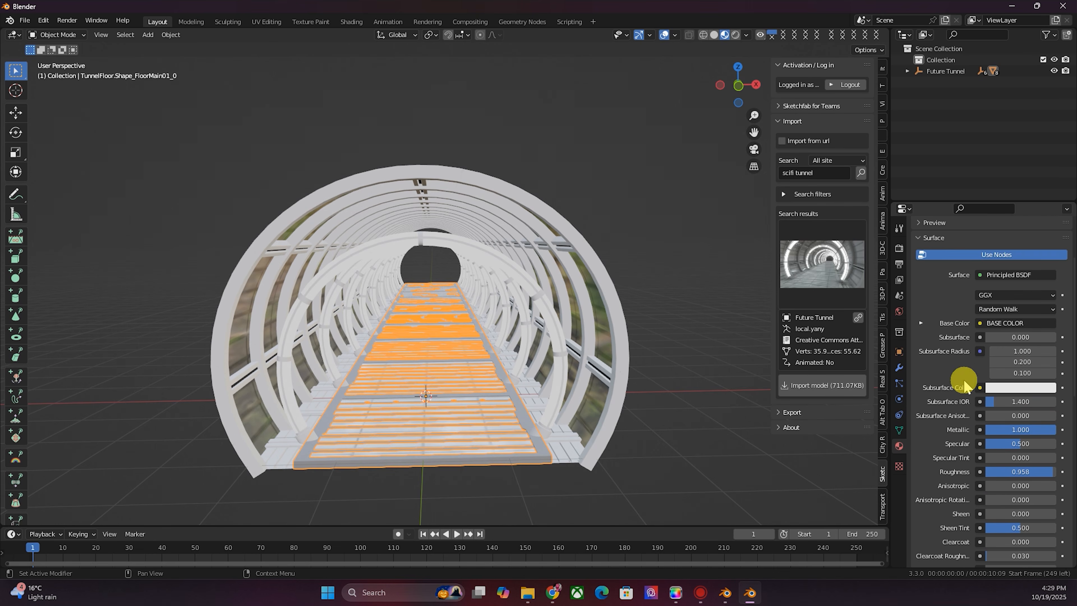
- Select the tube base arches and turn the lower timeline area into the Shader Editor
left_click(683, 473)
middle_click_drag(564, 446, 569, 446)
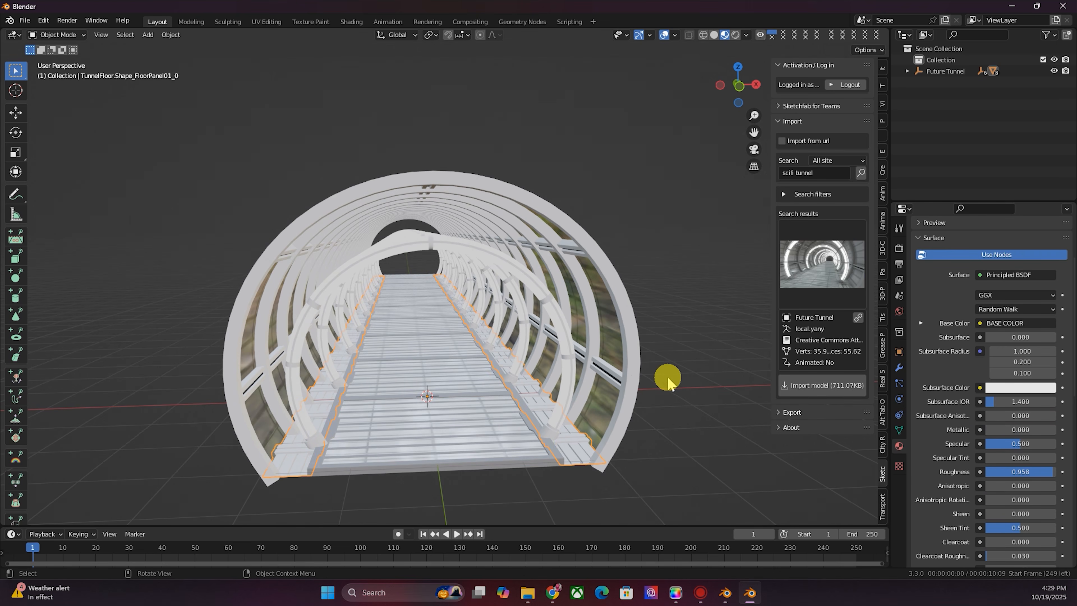
left_click_drag(741, 98, 632, 273)
left_click_drag(510, 528, 518, 471)
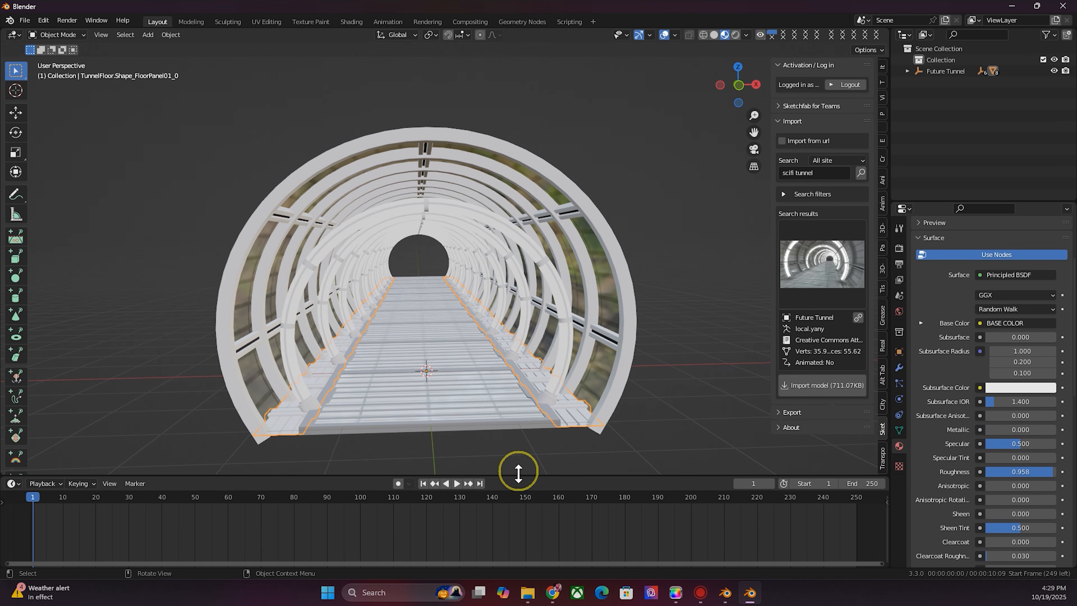
scroll(649, 325, "up", 2)
scroll(618, 328, "down", 1)
left_click(560, 155)
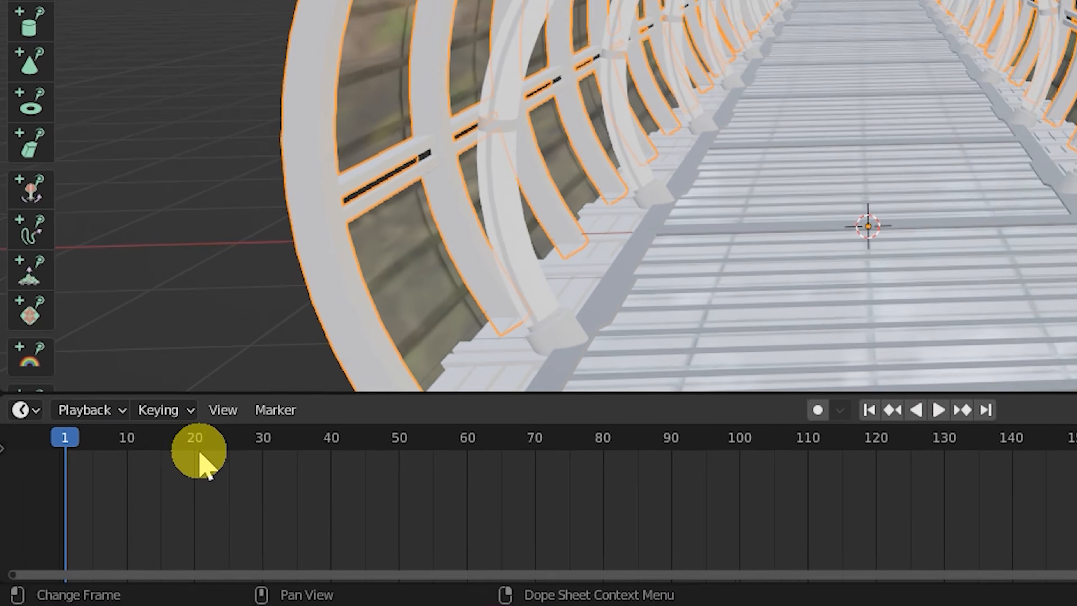
left_click(32, 409)
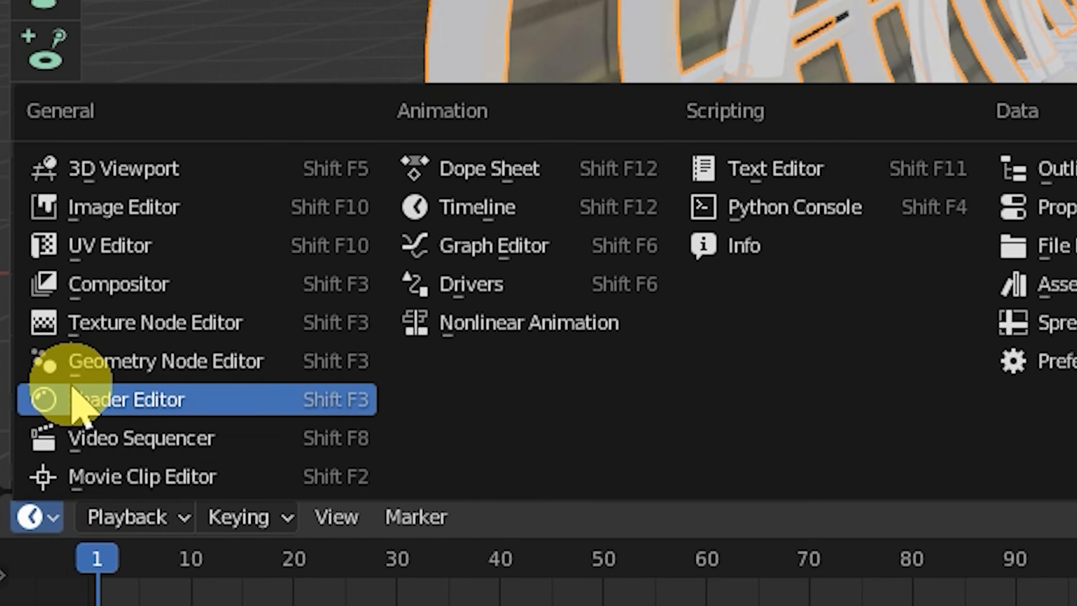
left_click(79, 396)
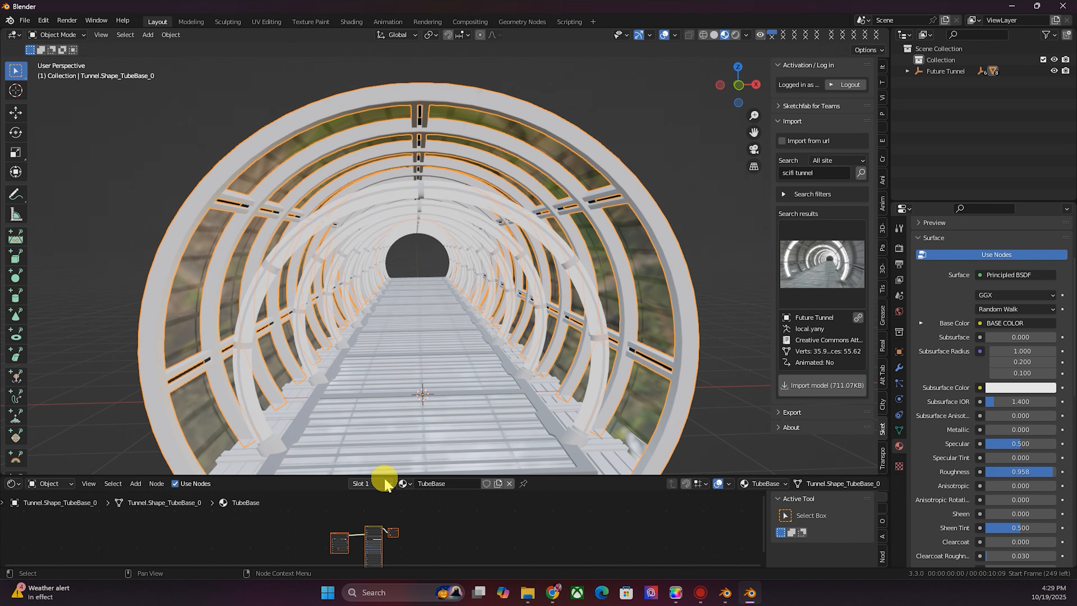
- Disconnect the image texture from the tube base's Base Color and set the color to orange
left_click_drag(384, 473, 386, 298)
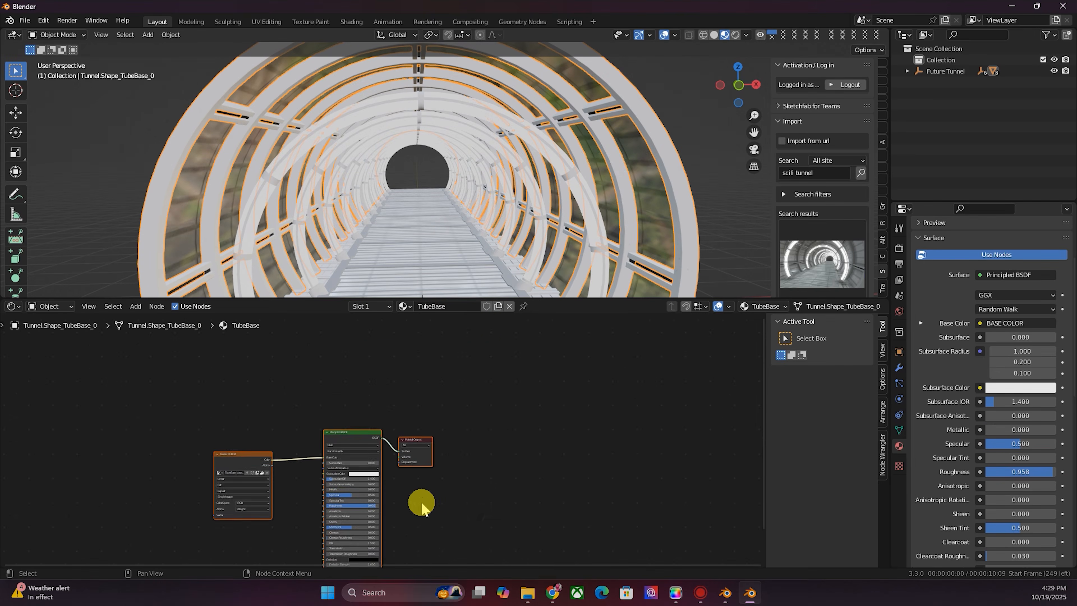
middle_click_drag(511, 507, 608, 483)
scroll(604, 444, "up", 1)
left_click(598, 448)
scroll(610, 441, "up", 4)
scroll(564, 478, "up", 4)
left_click_drag(281, 416, 139, 493)
left_click(436, 418)
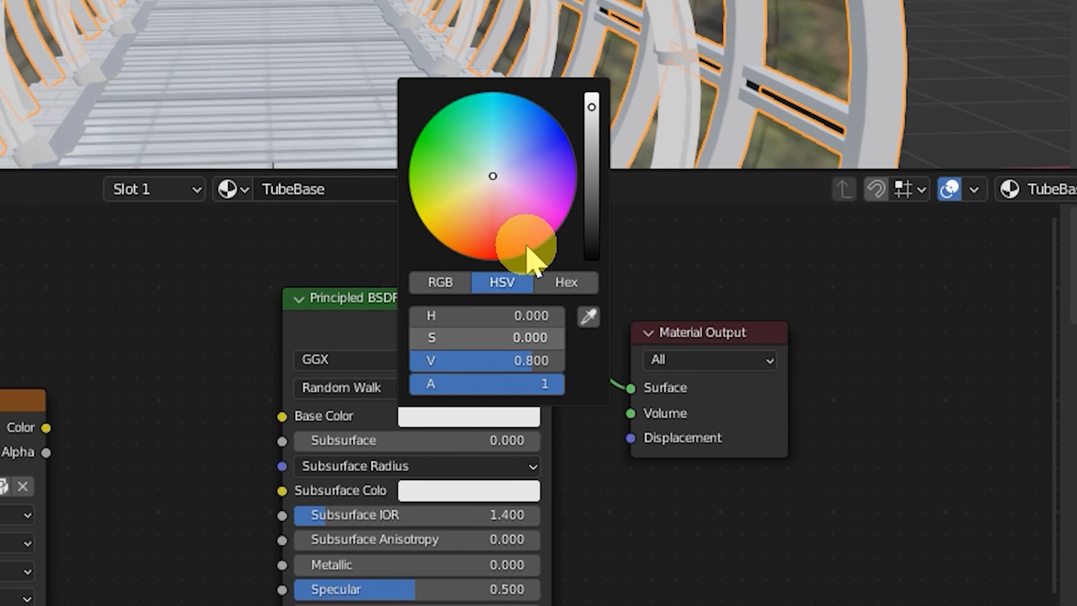
left_click(473, 195)
left_click_drag(591, 540, 580, 564)
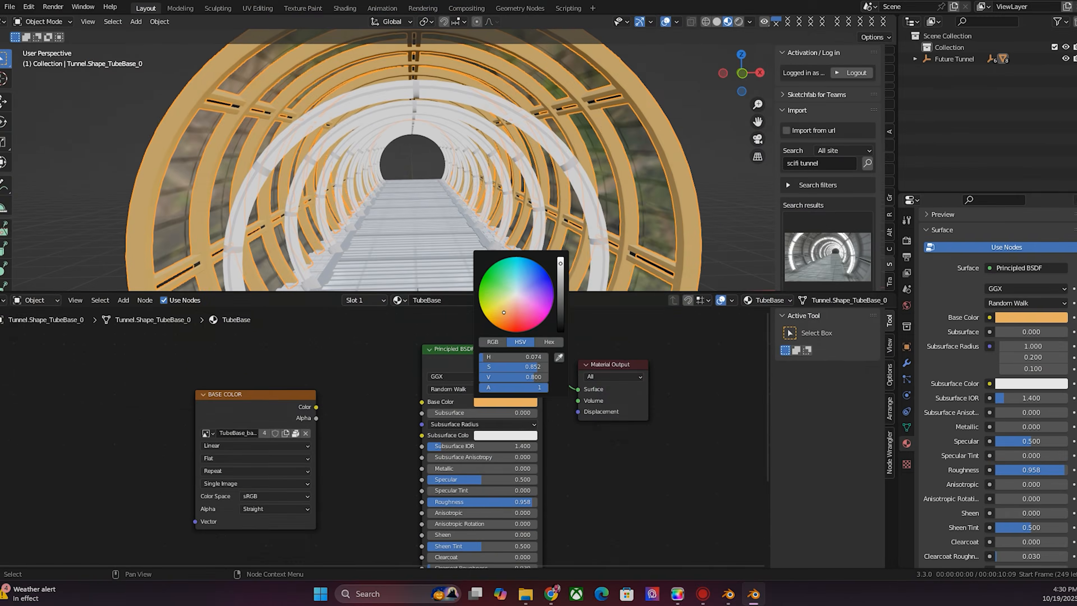
- Set the tube base's Metallic to about 0.72 and Roughness to about 0.36
scroll(452, 251, "down", 3)
left_click_drag(518, 496, 484, 480)
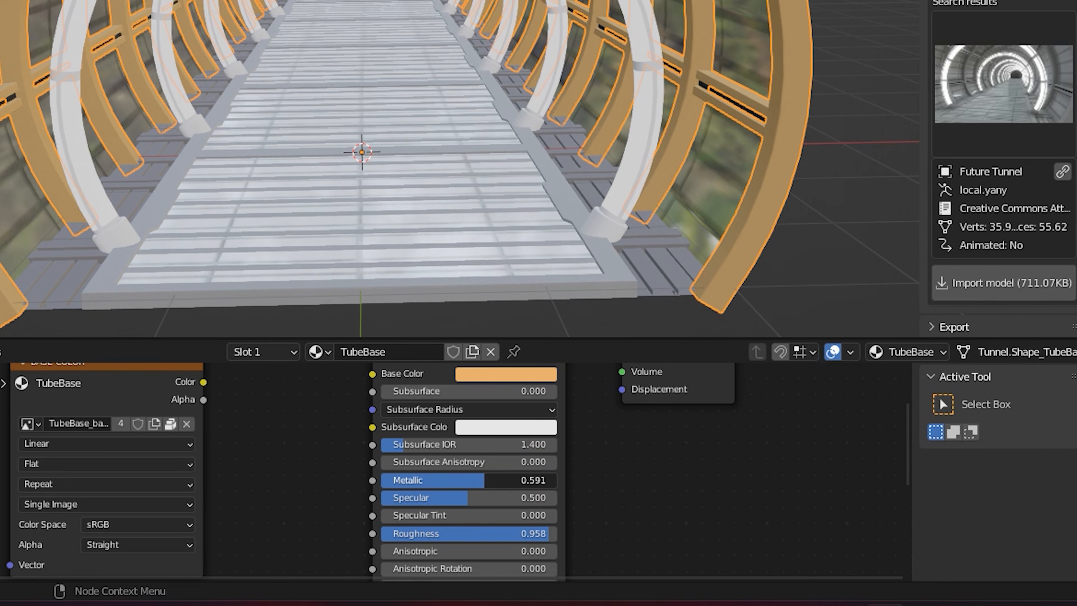
left_click_drag(549, 535, 382, 533)
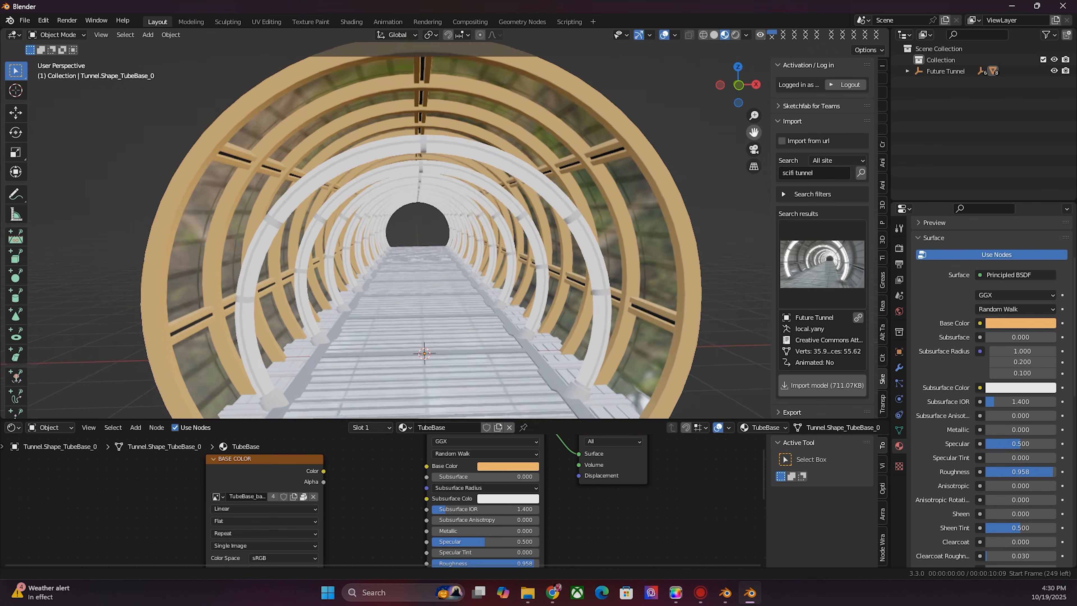
- Select the floor panels and set Metallic to about 0.81 and Roughness to about 0.21
left_click_drag(753, 132, 761, 82)
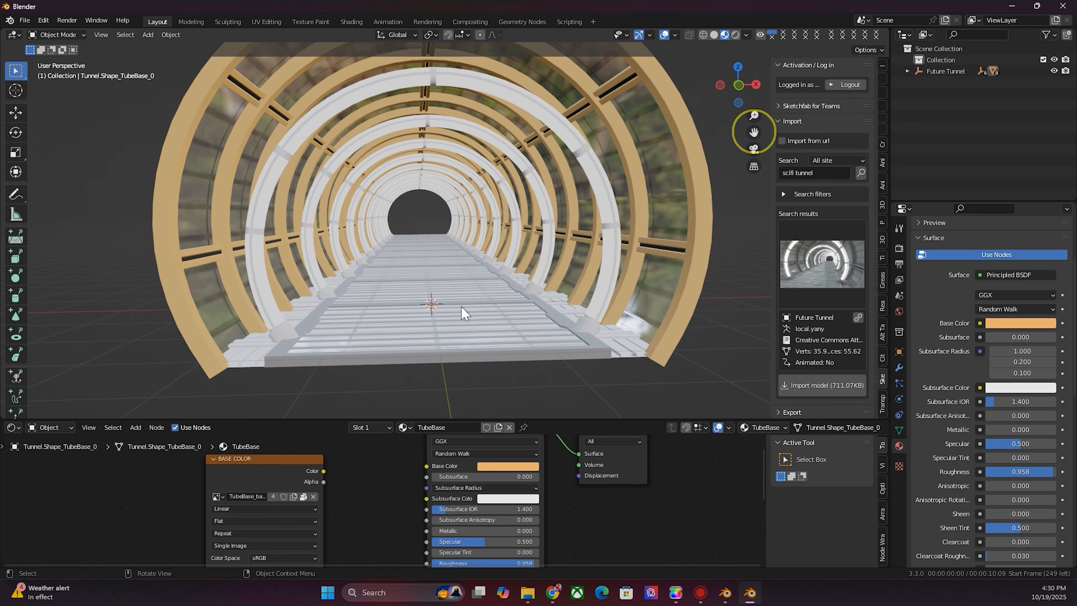
left_click(584, 338)
middle_click_drag(584, 339, 580, 414)
left_click_drag(541, 538, 465, 537)
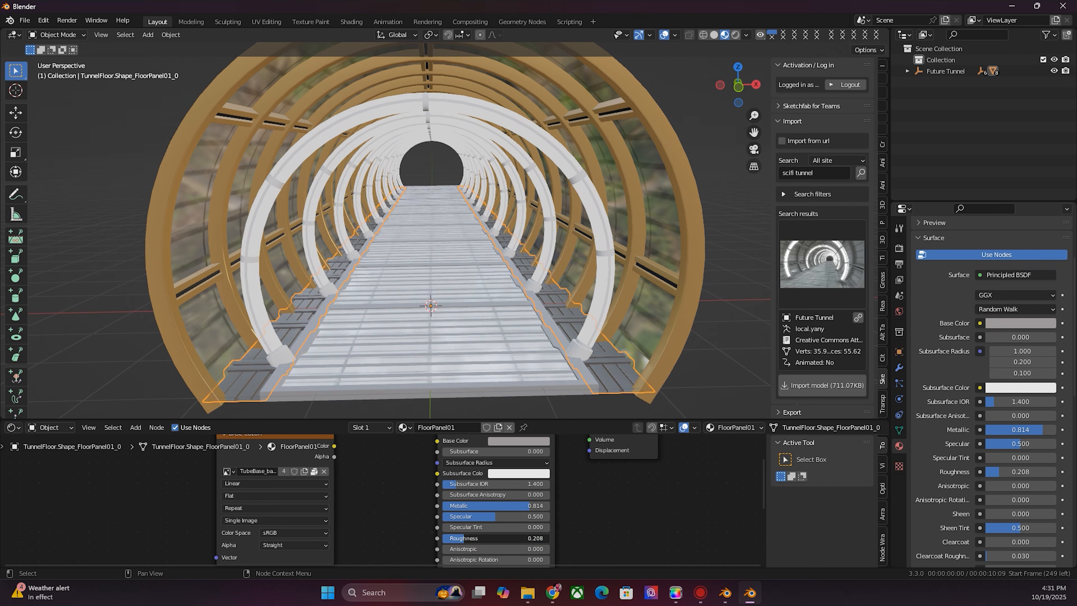
- Select the second floor section and adjust its Metallic and Roughness values
left_click(512, 362)
left_click(490, 350)
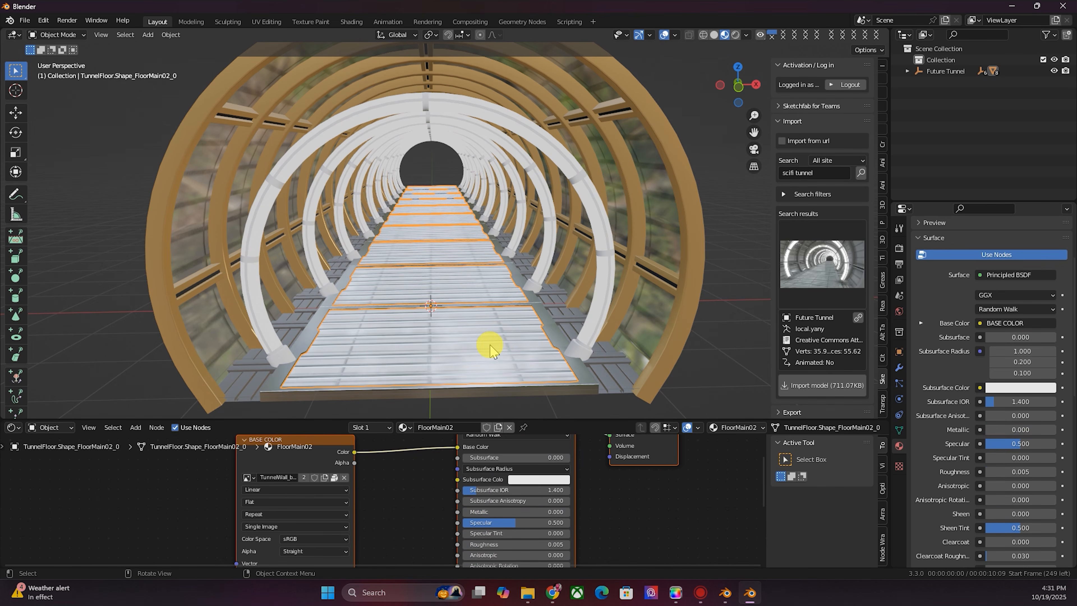
left_click_drag(458, 447, 425, 470)
middle_click_drag(425, 470, 408, 482)
left_click_drag(456, 523, 533, 524)
middle_click_drag(451, 557, 451, 515)
mouse_move(453, 515)
left_mouse_down()
mouse_move(479, 515)
mouse_move(460, 515)
left_mouse_up()
- Select the tube LED lights and set their material's Emission Strength to 5
left_click(742, 101)
mouse_move(743, 99)
left_mouse_down()
mouse_move(765, 98)
mouse_move(728, 97)
mouse_move(737, 95)
left_mouse_up()
left_click(457, 101)
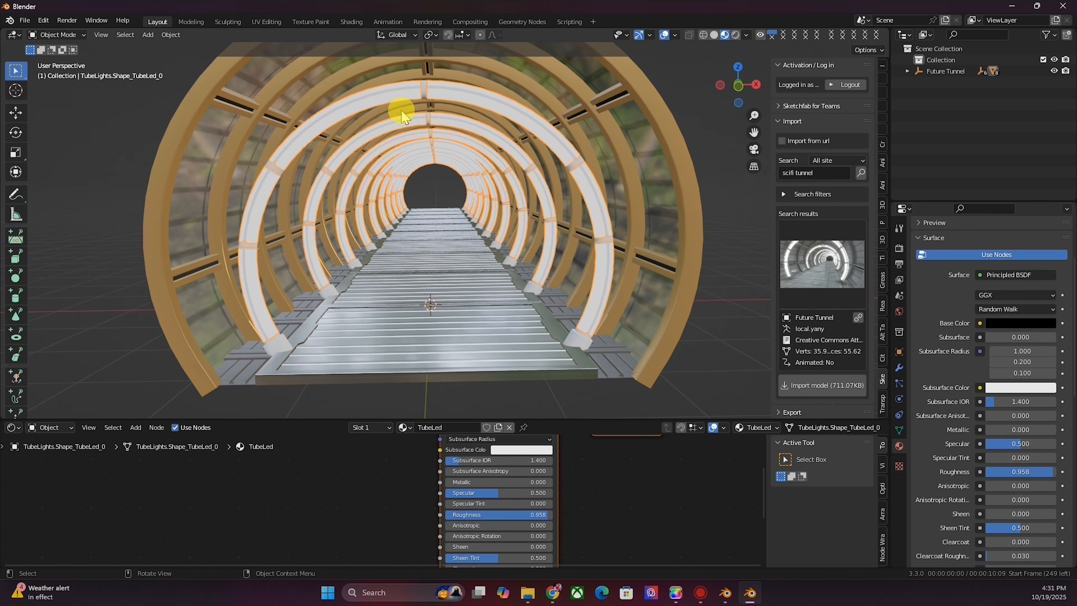
middle_click_drag(561, 442, 560, 436)
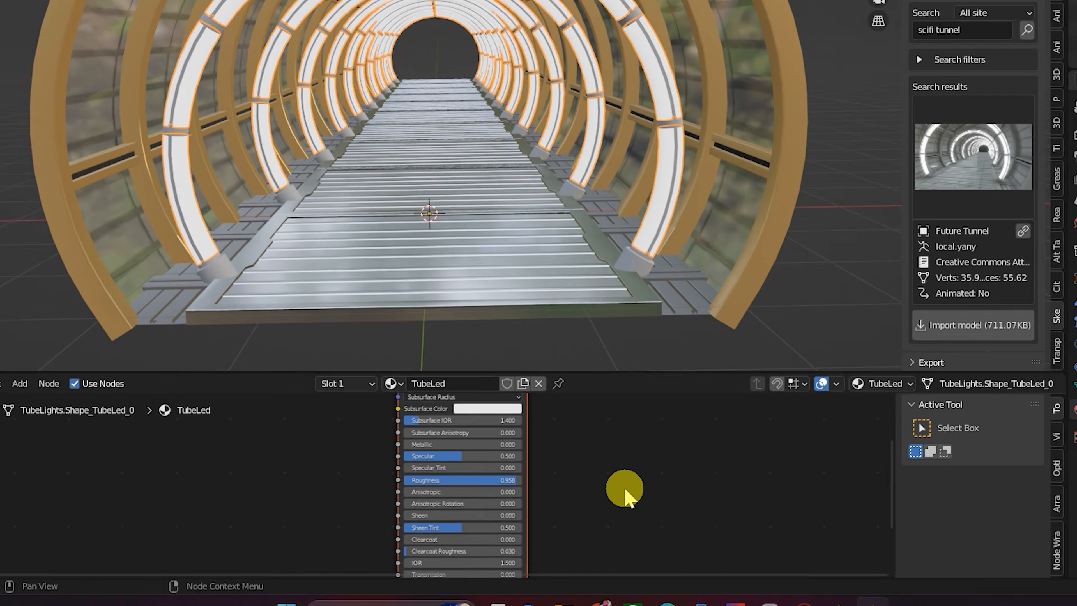
middle_click_drag(564, 494, 568, 403)
scroll(437, 505, "up", 4)
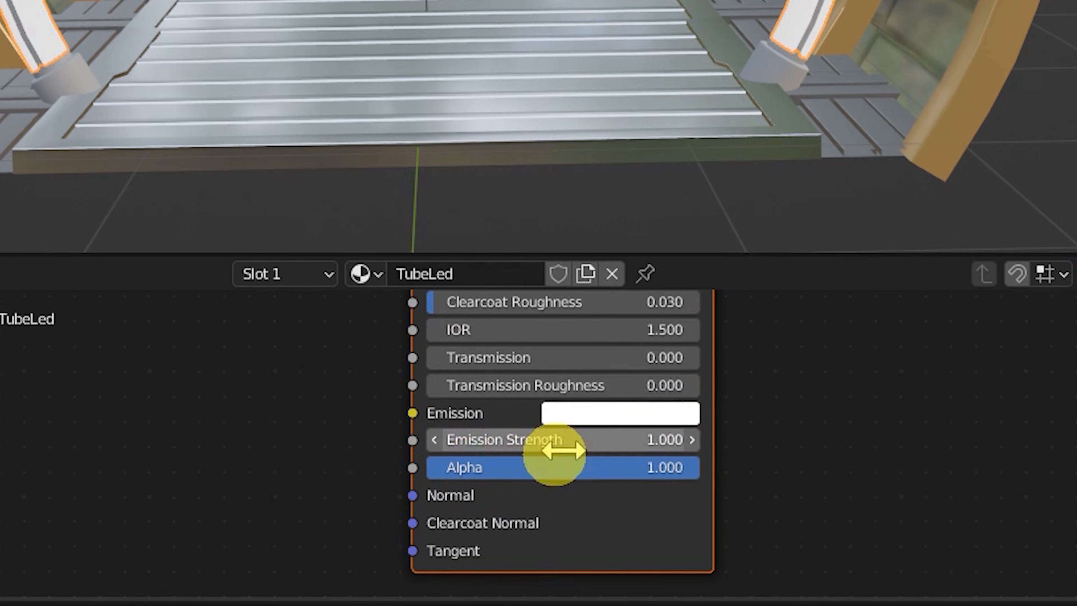
left_click(638, 420)
left_click(590, 436)
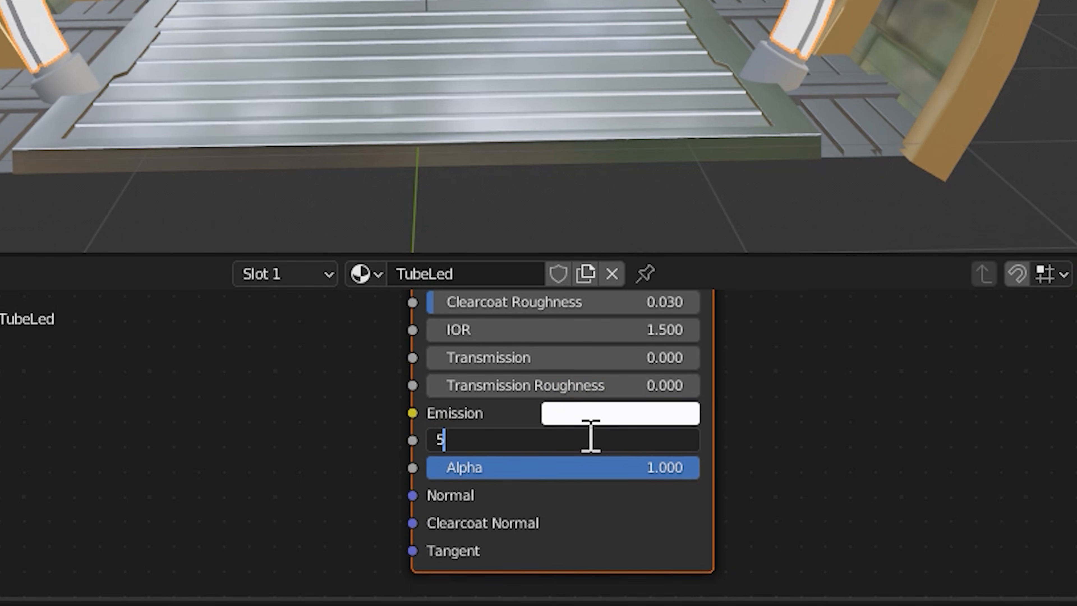
type("5")
key("Return")
left_click(578, 439)
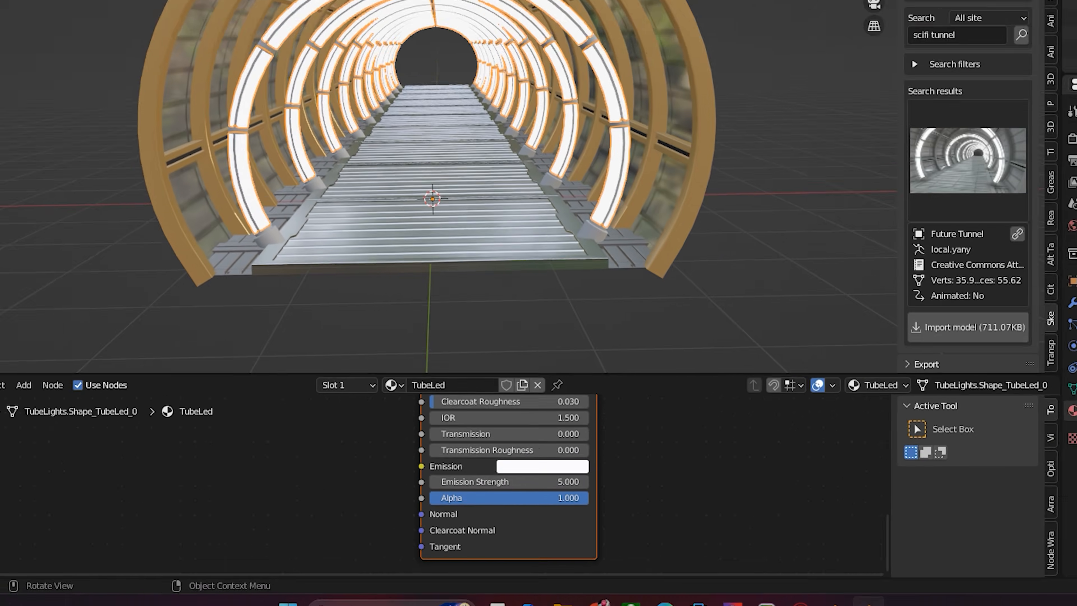
- Select all the tunnel objects and shade them smooth
mouse_move(487, 255)
middle_mouse_down()
mouse_move(382, 257)
mouse_move(564, 250)
mouse_move(453, 251)
mouse_move(504, 251)
mouse_move(493, 251)
middle_mouse_up()
mouse_move(737, 85)
left_mouse_down()
mouse_move(708, 85)
mouse_move(740, 88)
mouse_move(692, 99)
mouse_move(728, 87)
left_mouse_up()
scroll(637, 230, "down", 4)
left_click(637, 231)
scroll(637, 230, "up", 1)
scroll(642, 231, "down", 2)
scroll(642, 231, "up", 2)
left_click(530, 137)
left_click_drag(723, 397, 153, 73)
right_click(479, 197)
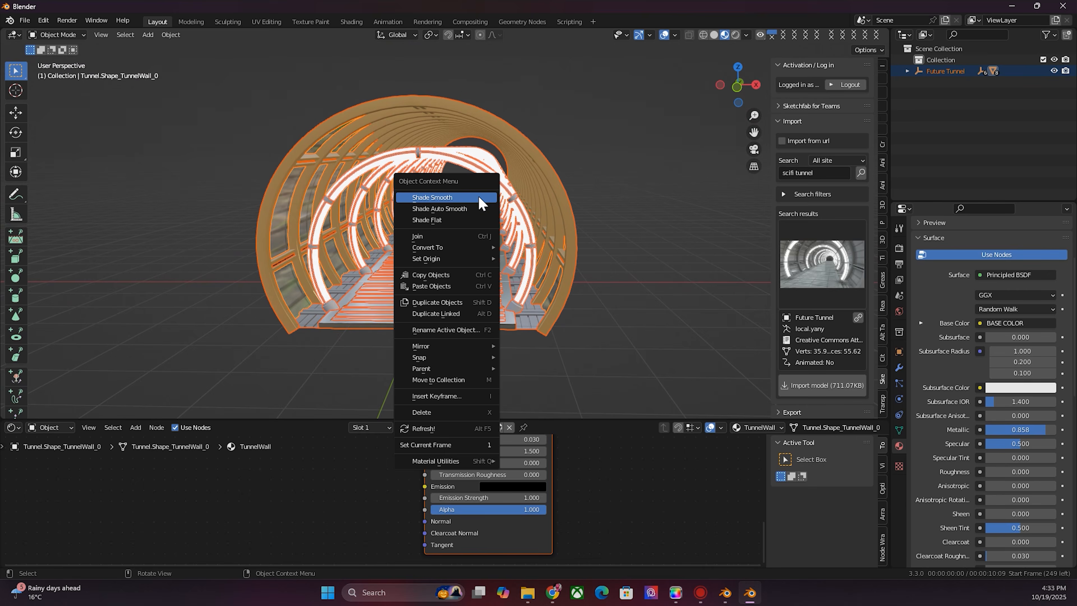
left_click(610, 161)
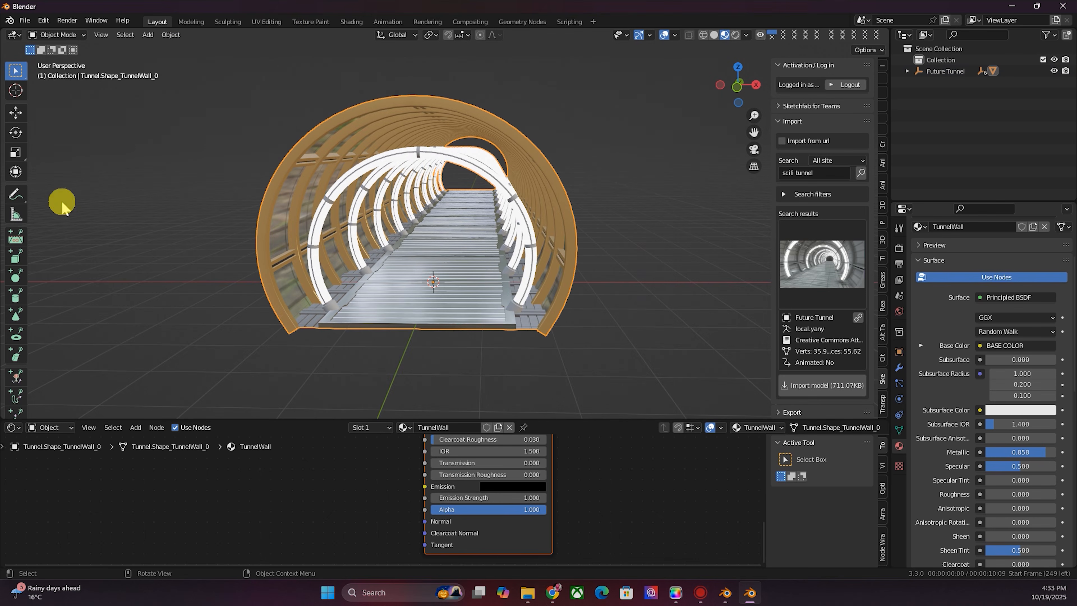
- Nudge the tunnel slightly with the Move tool
left_click(16, 113)
left_click_drag(457, 281, 477, 294)
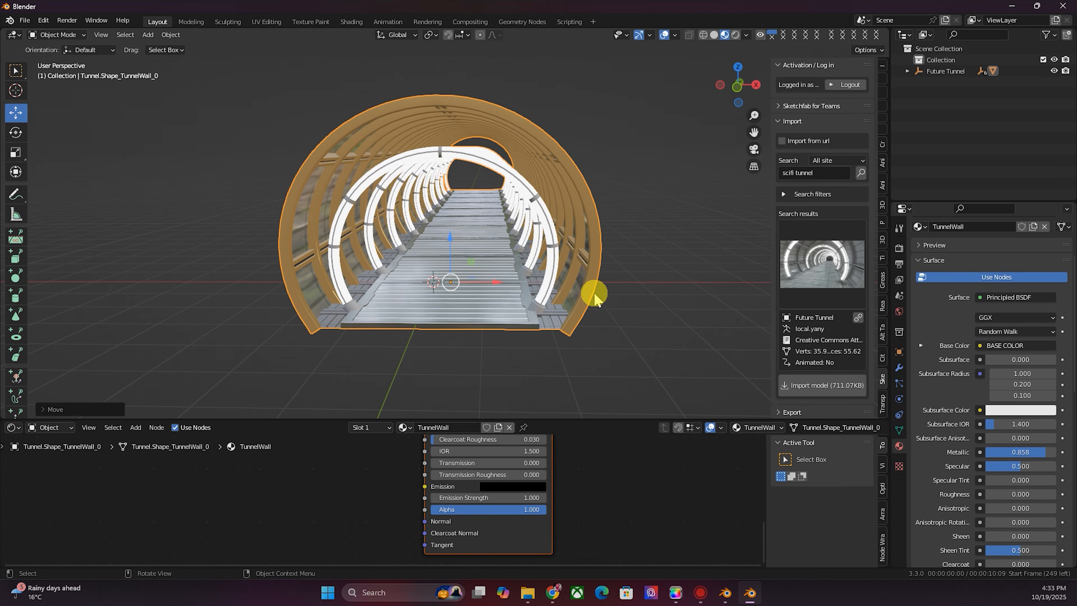
middle_click_drag(635, 284, 509, 174)
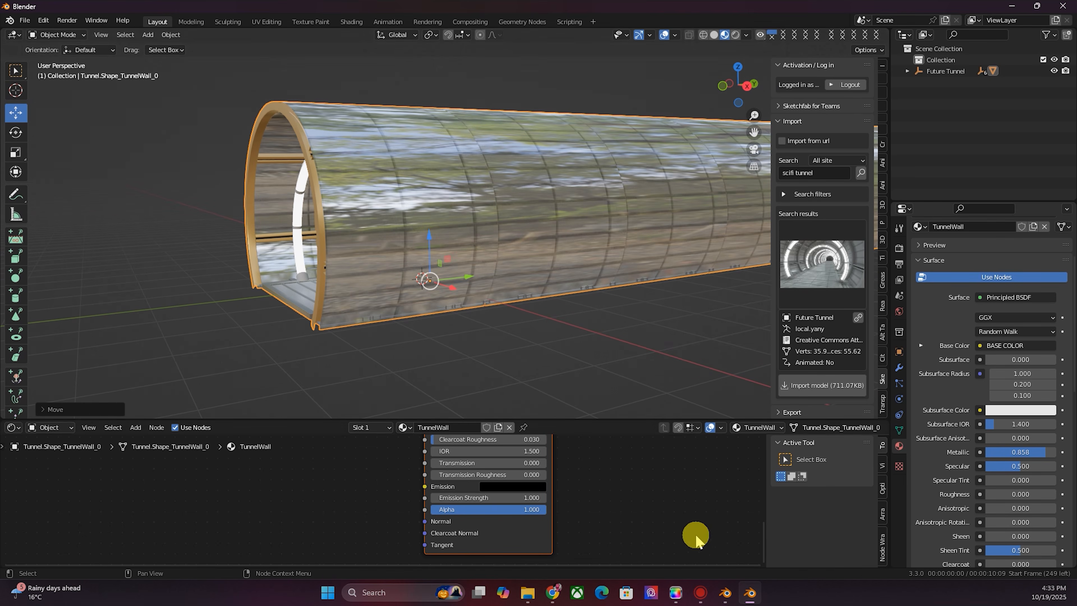
- Copy the tunnel and switch to the car project's Blender window
left_click(725, 593)
scroll(482, 206, "up", 4)
scroll(507, 197, "down", 2)
left_click(735, 594)
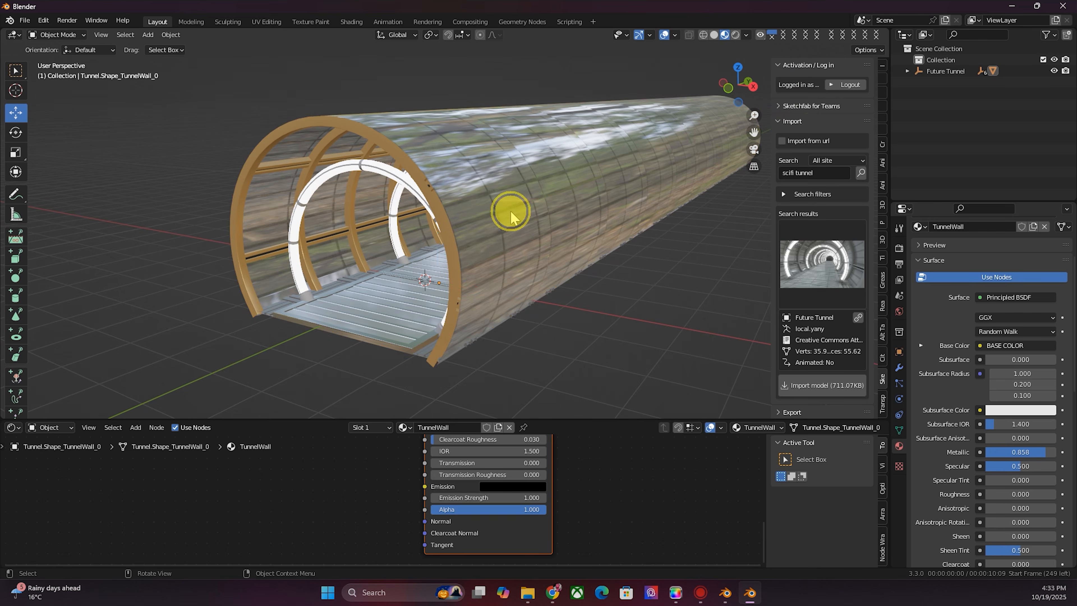
key("ctrl+c")
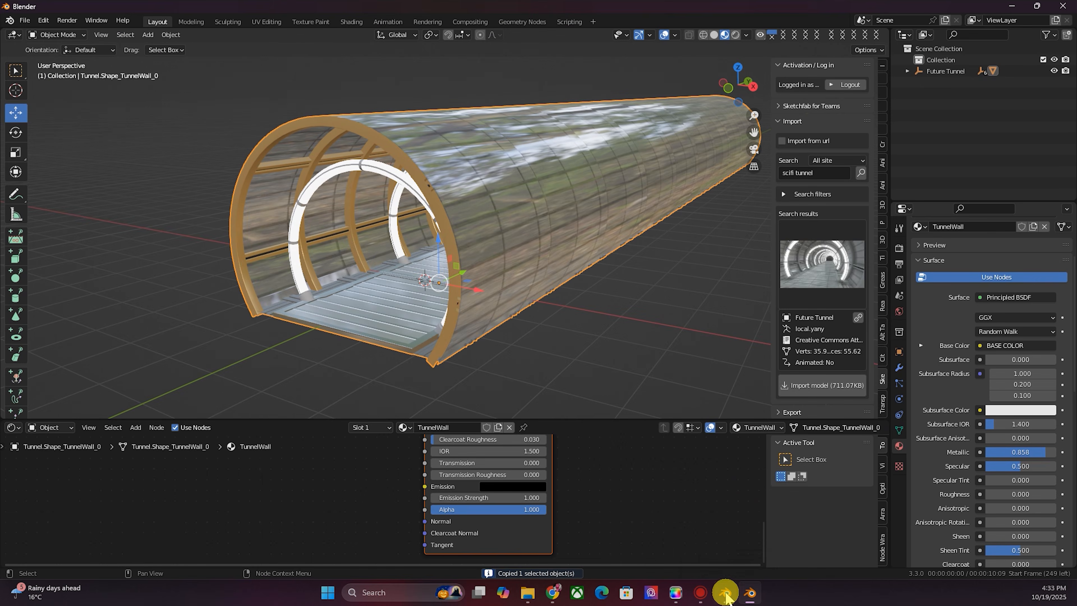
left_click(723, 592)
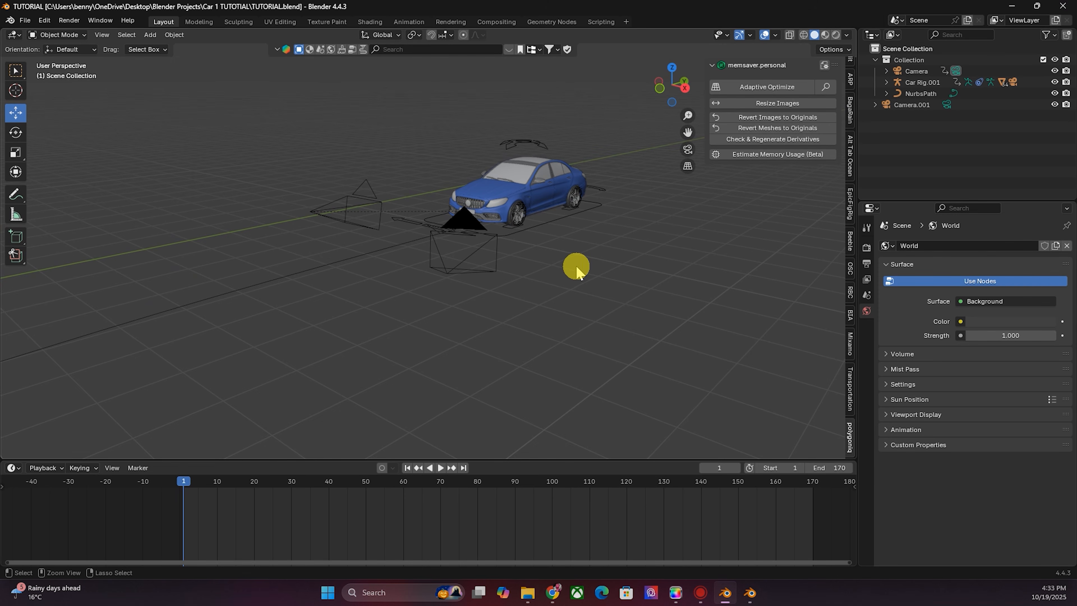
- Paste the tunnel into the car project and move it about 16 m along Y onto the path
key("ctrl+v")
scroll(211, 248, "down", 5)
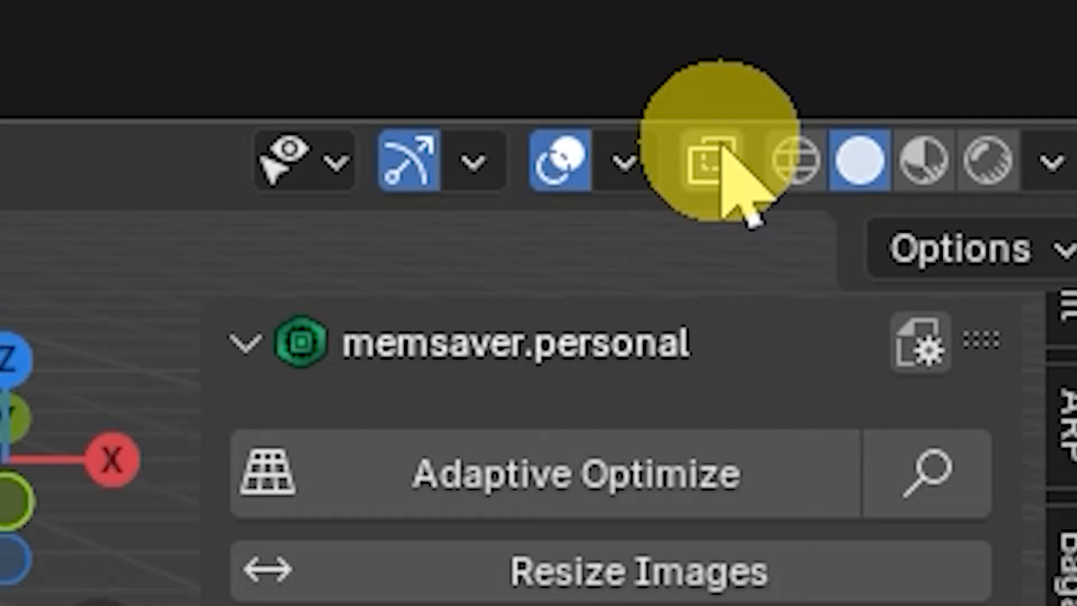
left_click(716, 159)
left_click_drag(683, 132, 471, 231)
left_click_drag(437, 273, 493, 274)
left_click_drag(547, 206, 514, 197)
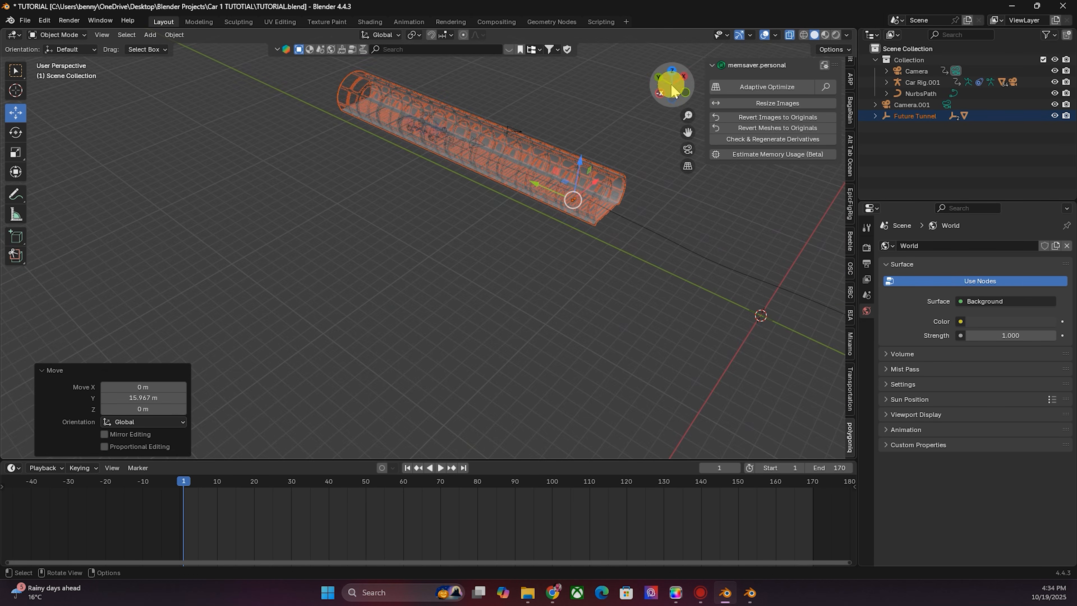
left_click_drag(672, 85, 577, 125)
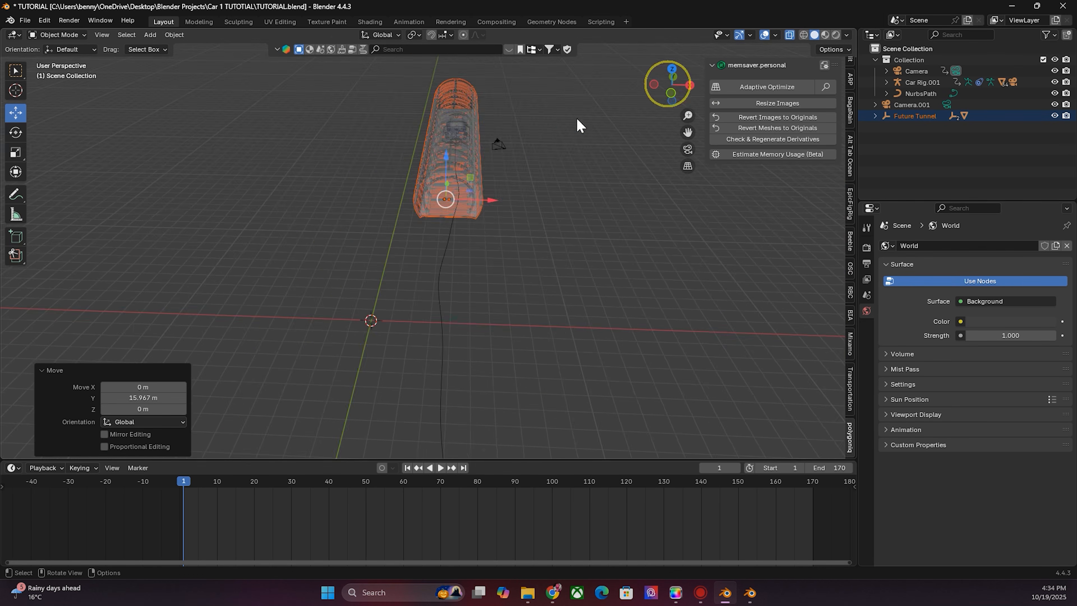
- Scale the tunnel up about 2.18 times and nudge it slightly along X
scroll(541, 163, "up", 5)
left_click_drag(688, 132, 663, 323)
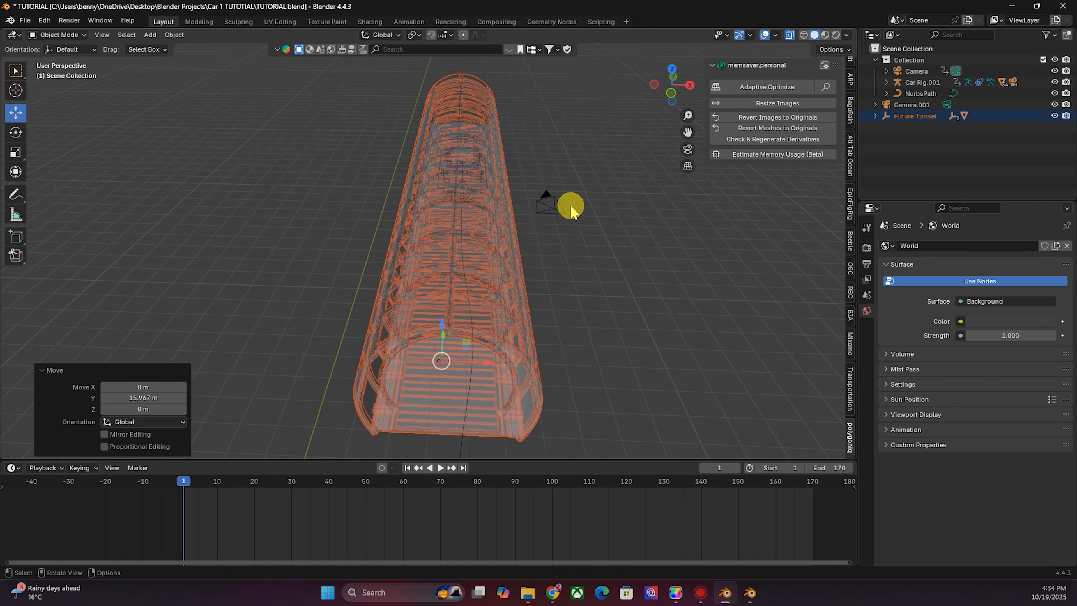
key("KP_0")
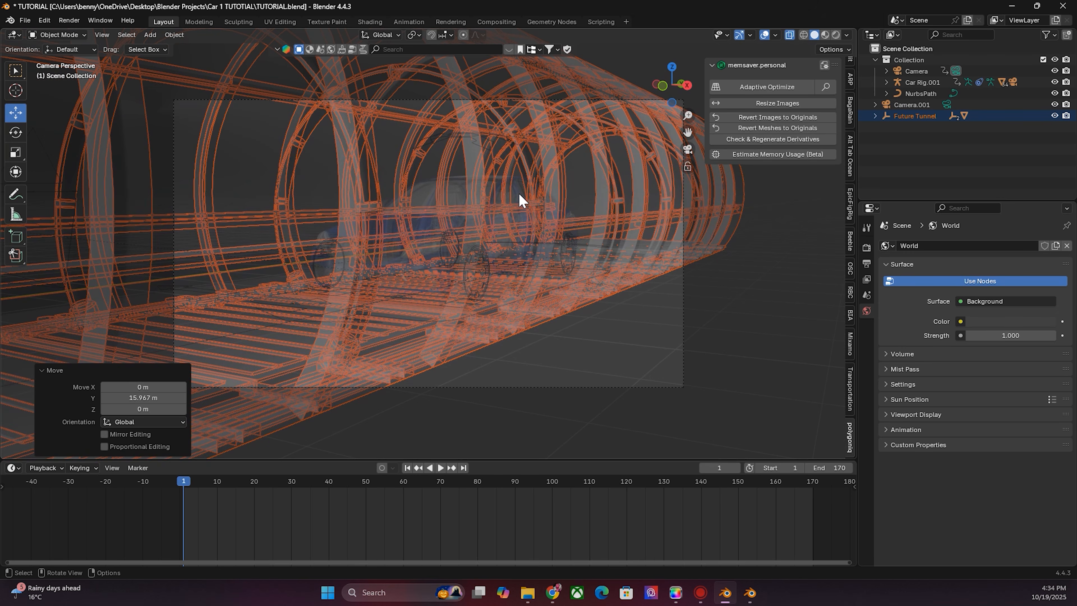
left_click(789, 35)
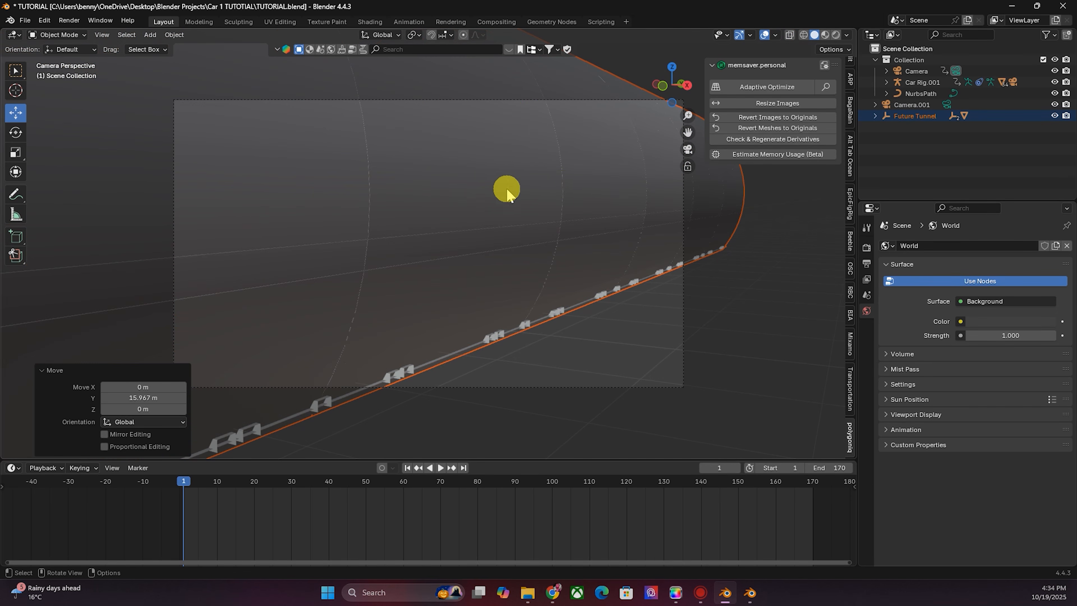
left_click_drag(678, 86, 704, 88)
scroll(546, 208, "down", 5)
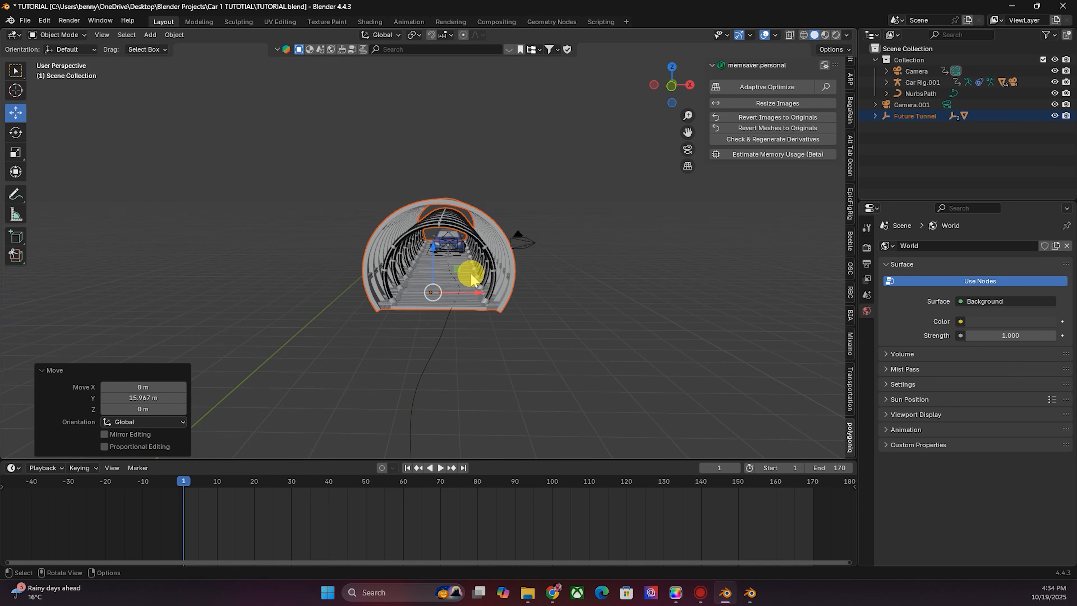
key("s")
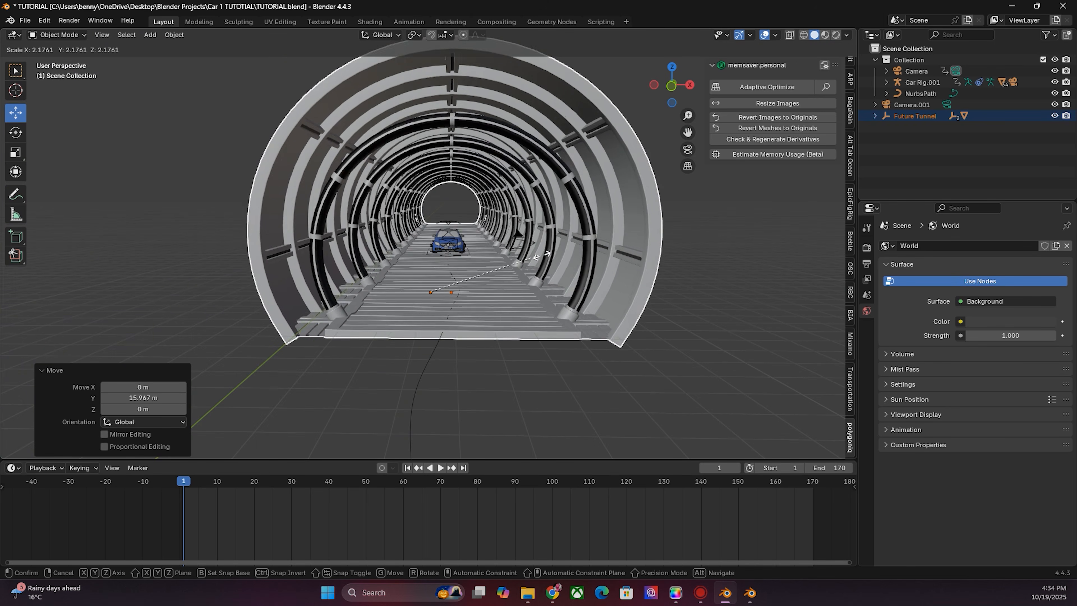
left_click(534, 250)
left_click_drag(462, 292, 493, 291)
left_click_drag(493, 291, 479, 292)
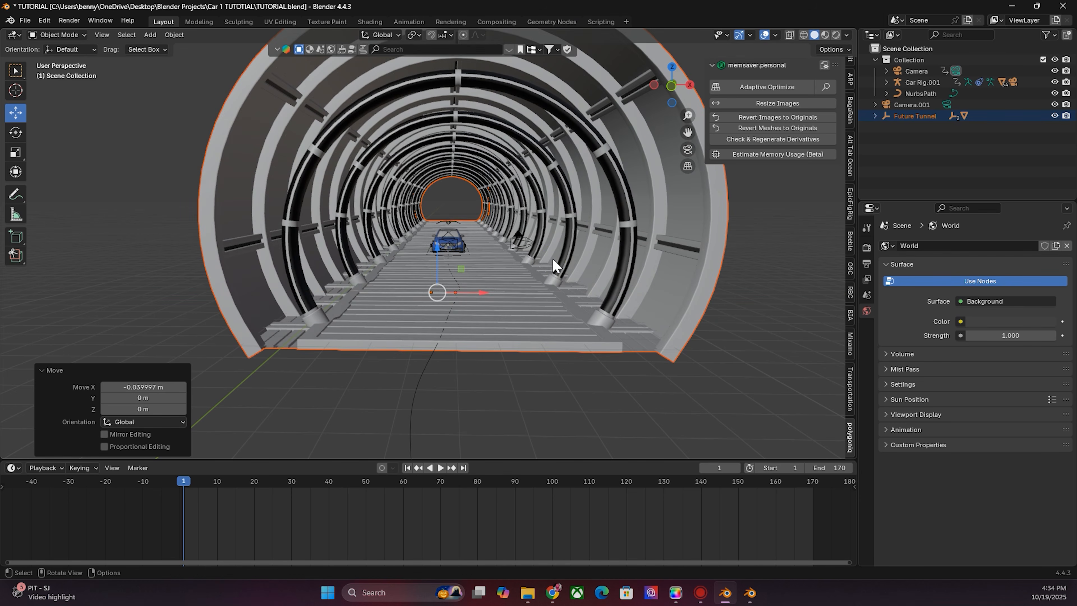
- Play the animation through the camera view and return to the first frame
key("KP_0")
key("space")
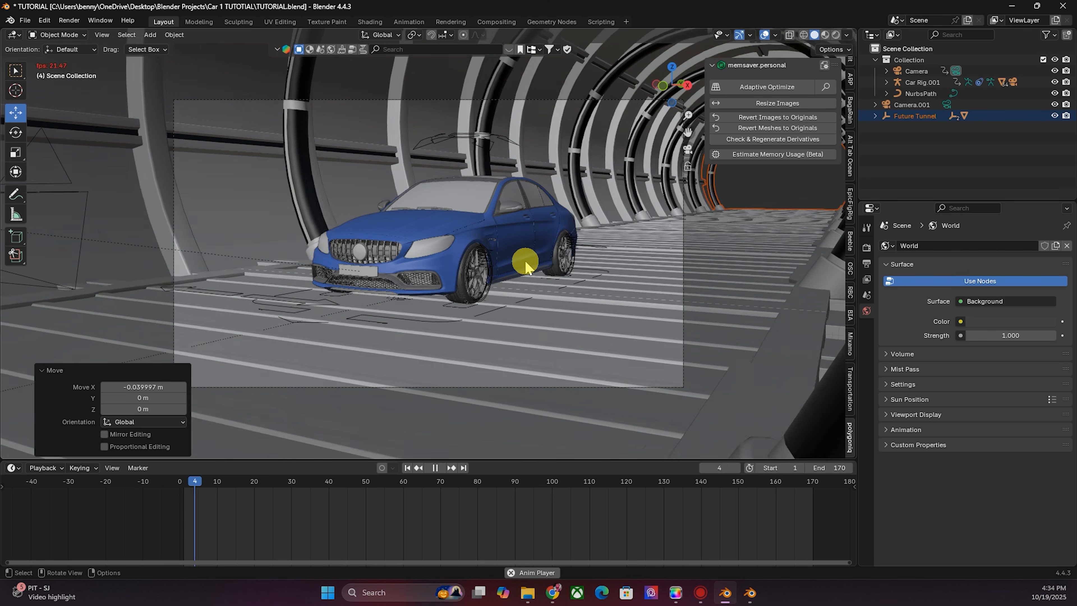
key("space")
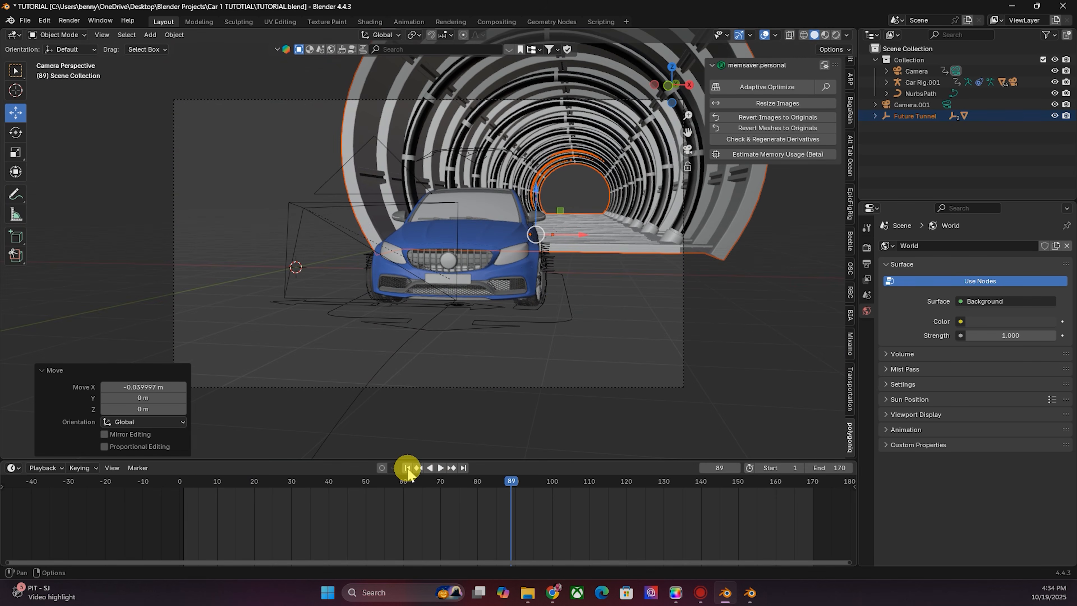
left_click(407, 467)
- Select the tunnel wall object and add an Array modifier to it
left_click_drag(680, 83, 674, 87)
key("KP_Decimal")
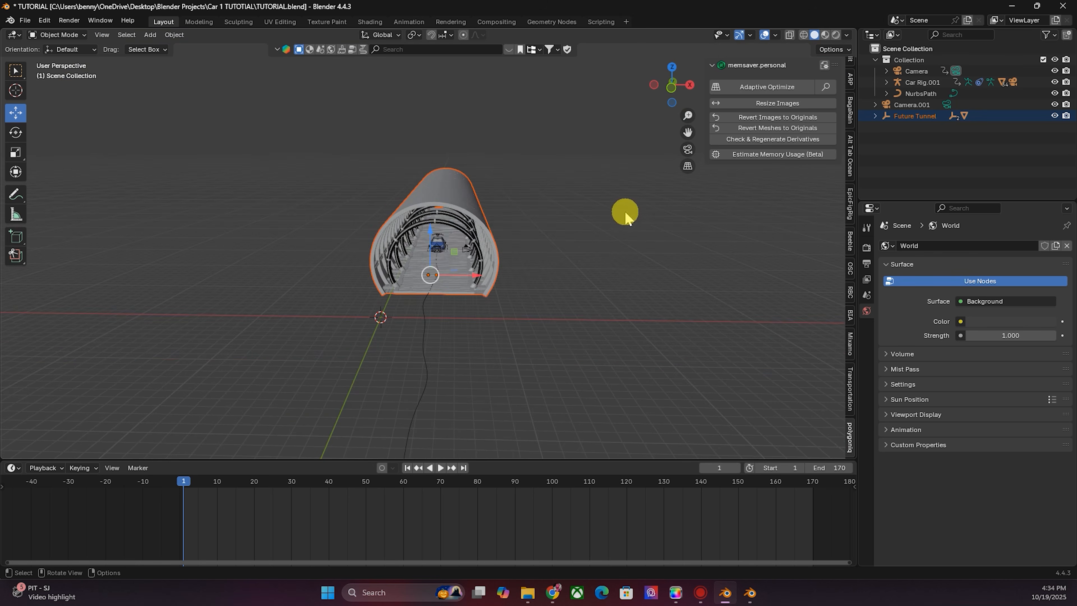
left_click_drag(674, 86, 621, 85)
left_click(719, 250)
left_click(456, 250)
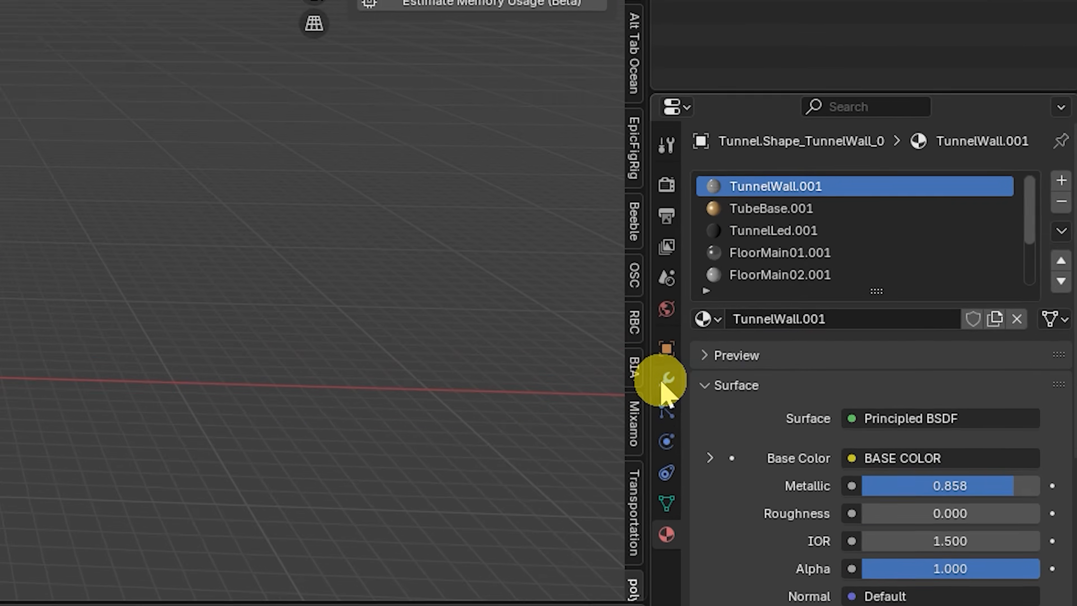
left_click(866, 347)
left_click(721, 116)
left_click(445, 159)
left_click_drag(674, 86, 678, 95)
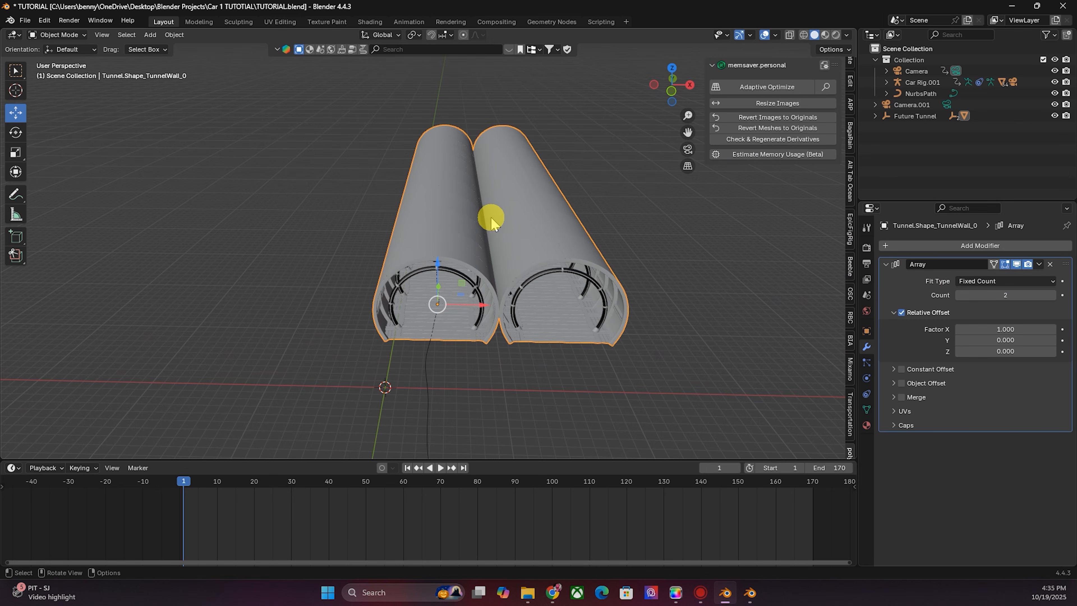
- Set the array's relative offset to 0 on X and -1 on Y
left_click(1006, 328)
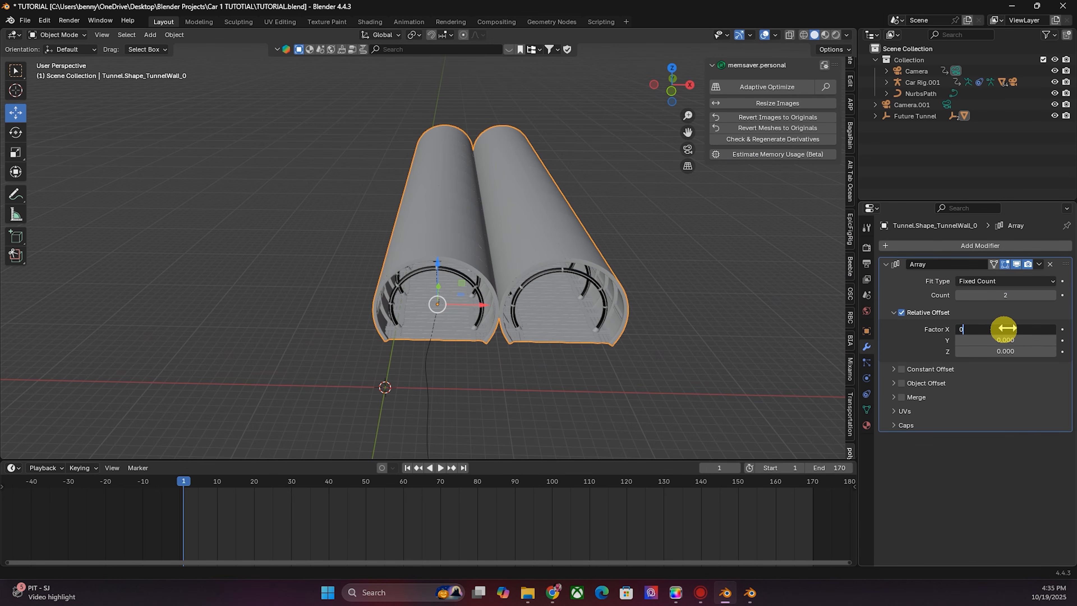
key("Return")
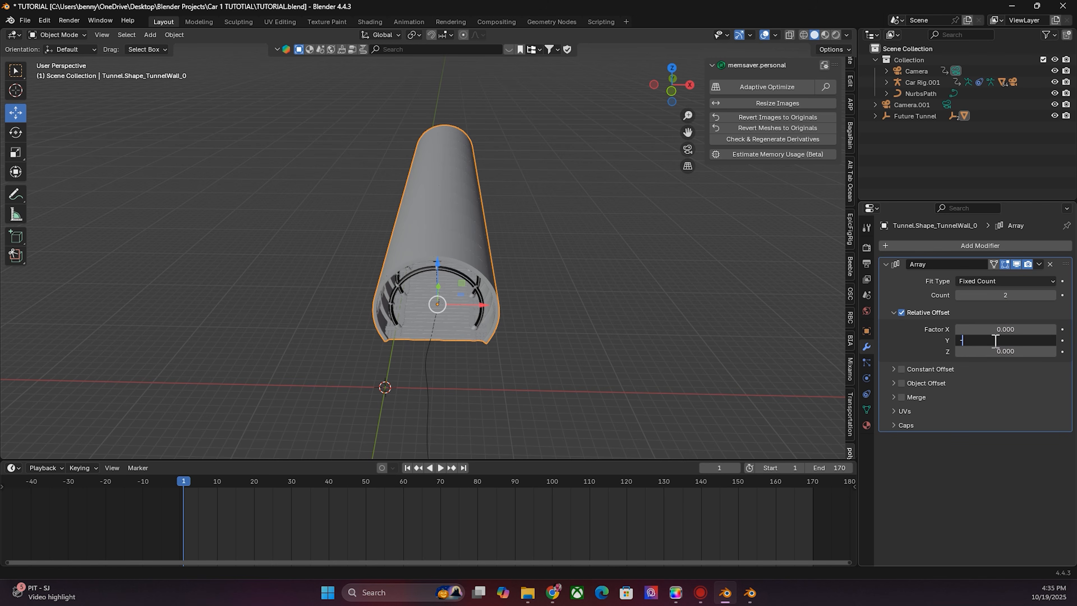
key("Return")
- Set the array count to 8 and move the tunnel about 65 m along Y
mouse_move(673, 86)
left_mouse_down()
mouse_move(693, 83)
mouse_move(674, 65)
left_mouse_up()
scroll(458, 231, "down", 6)
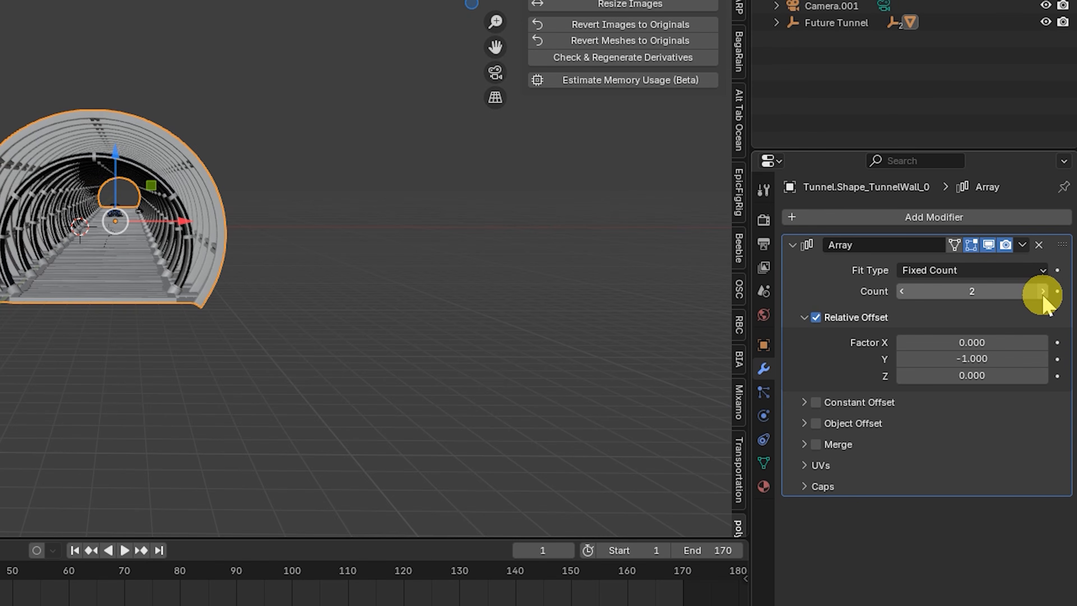
left_click(1052, 295)
left_click(1043, 294)
left_click(1043, 295)
left_click(1043, 294)
left_click(1043, 294)
left_click(1043, 295)
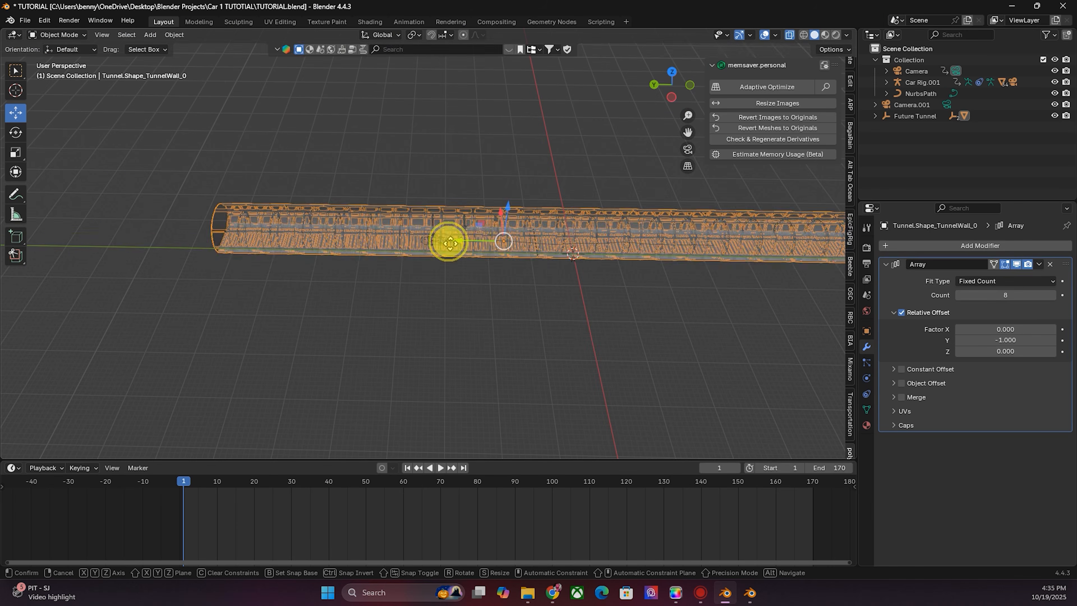
left_click_drag(448, 241, 182, 246)
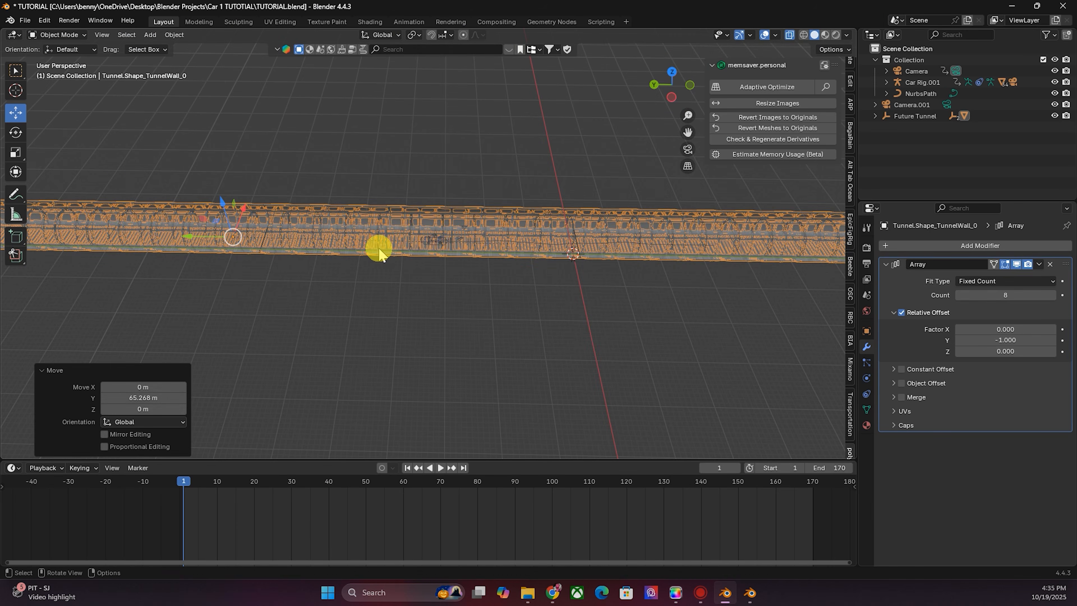
- Inspect the extended tunnel through the camera view at the first frame
key("KP_0")
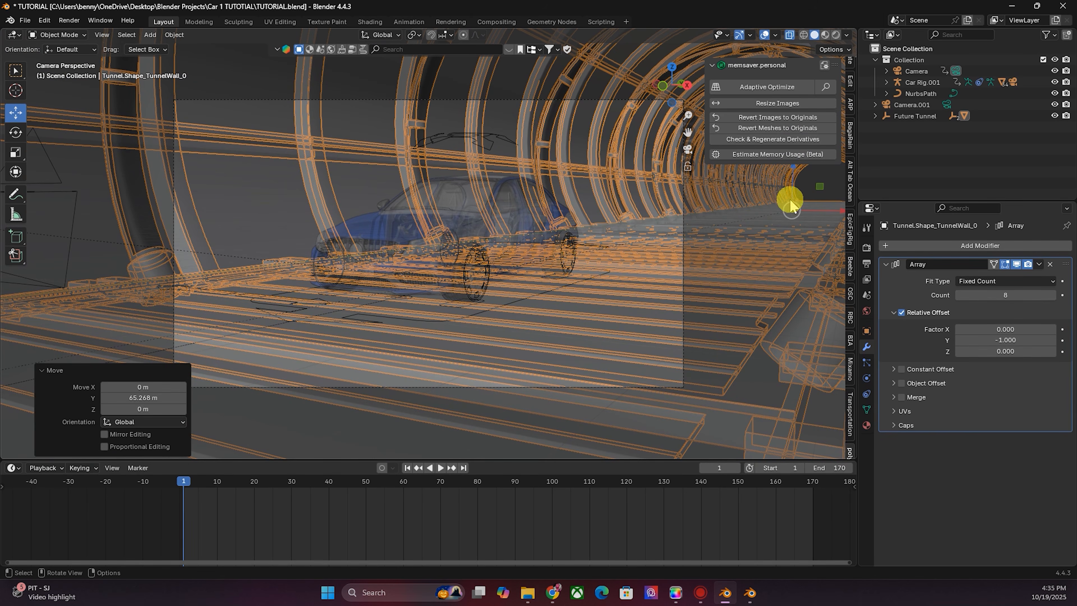
left_click(789, 35)
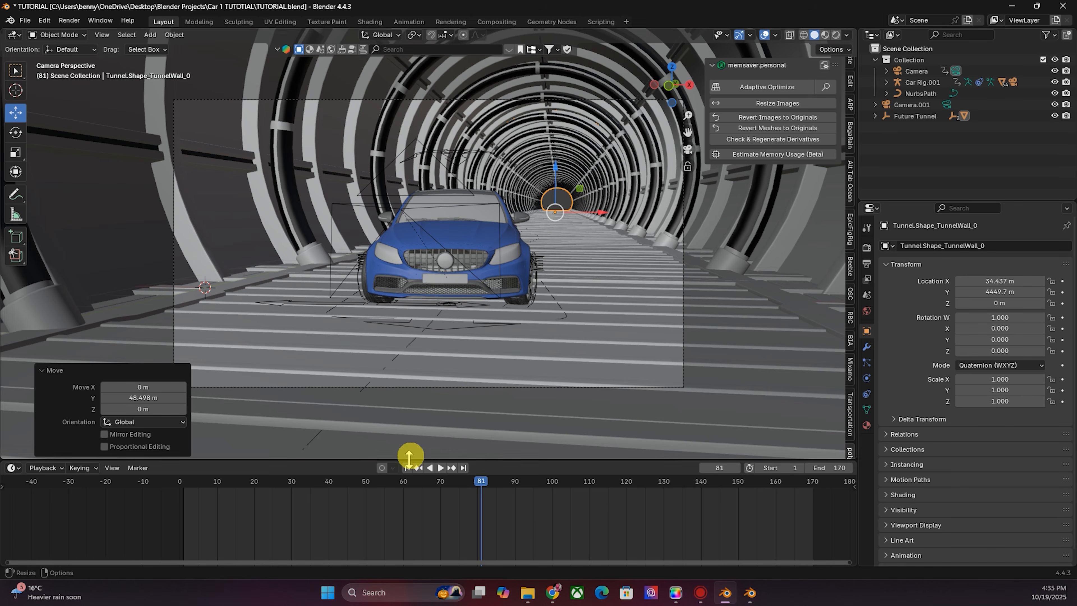
left_click(408, 467)
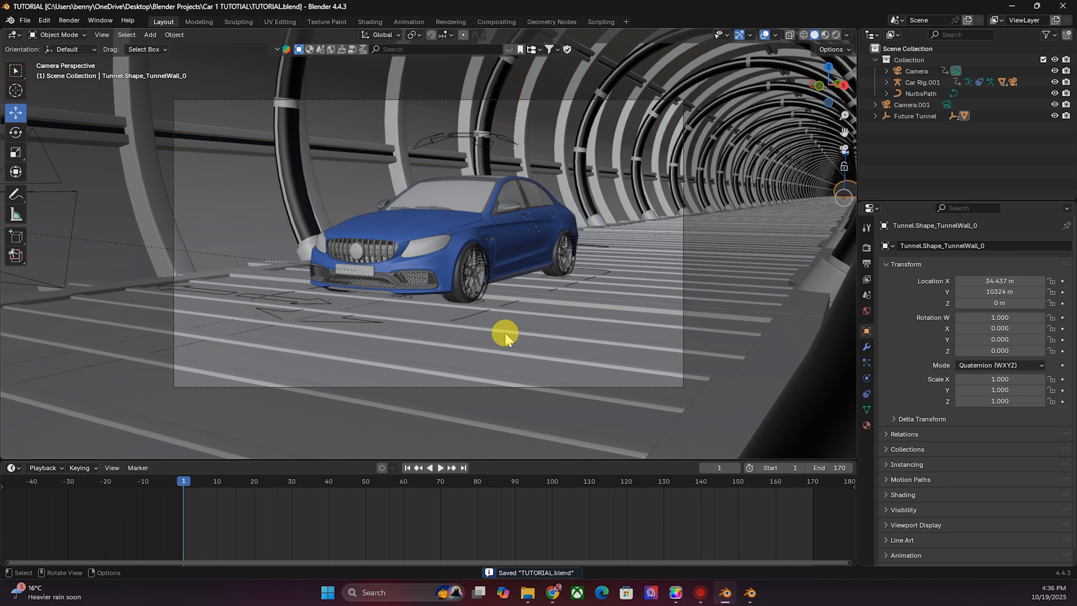
- Check the tunnel's materials in the source Blender window, then close that window
left_click(750, 592)
left_click_drag(737, 95, 716, 133)
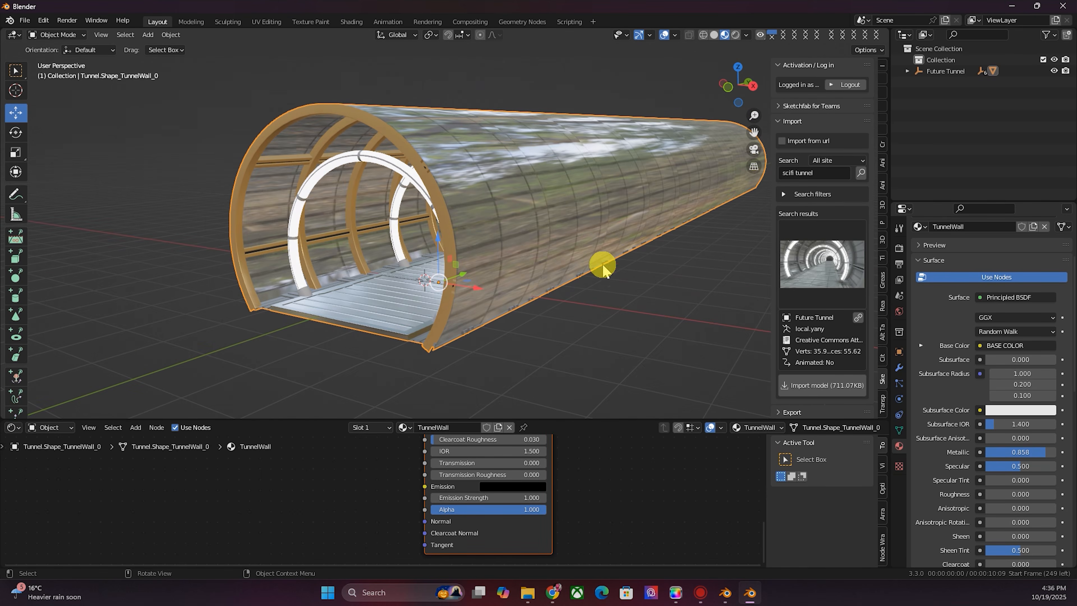
left_click_drag(741, 87, 729, 90)
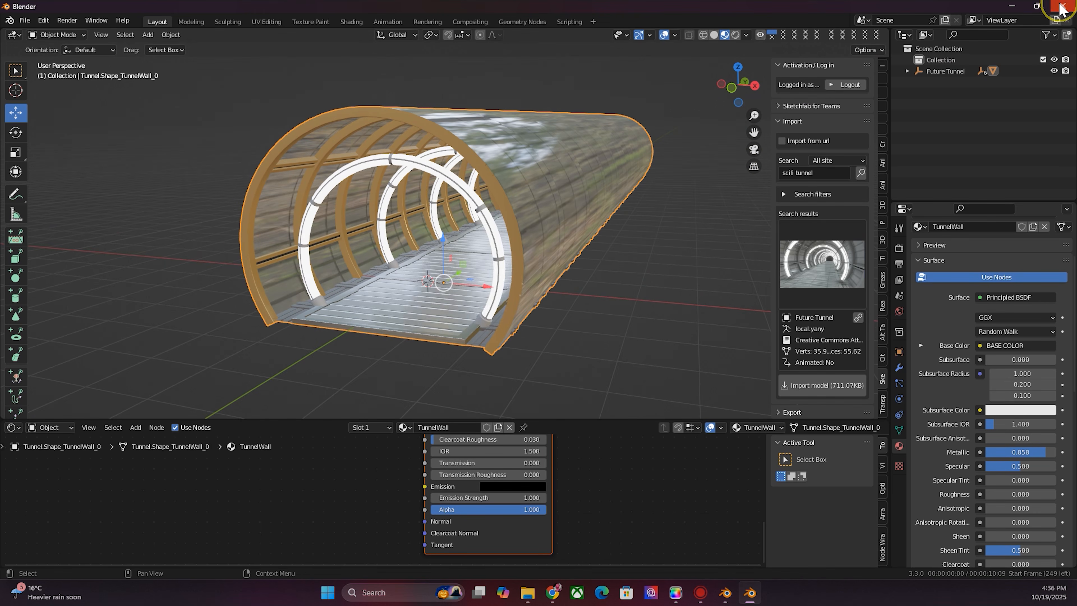
left_click(1061, 7)
- Switch the viewport to Material Preview shading
left_click(554, 319)
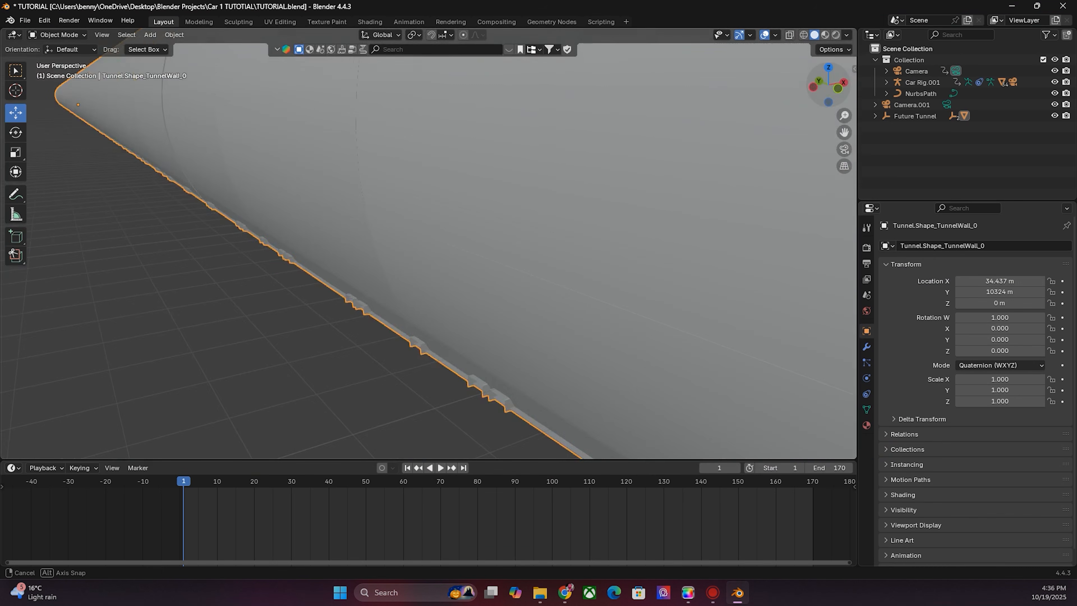
scroll(589, 166, "up", 5)
scroll(589, 165, "down", 5)
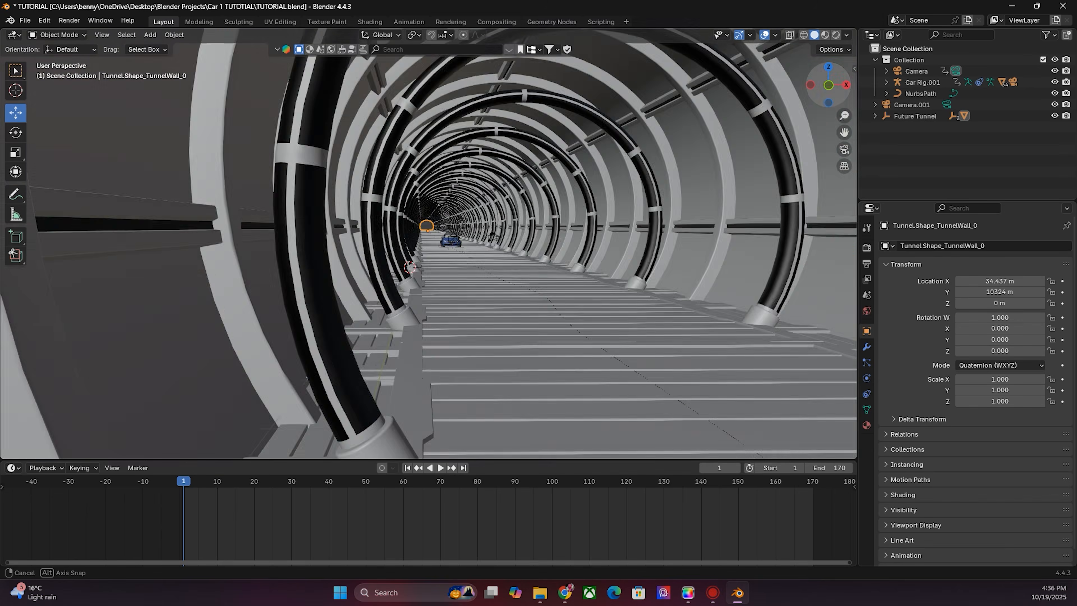
left_click_drag(826, 87, 837, 89)
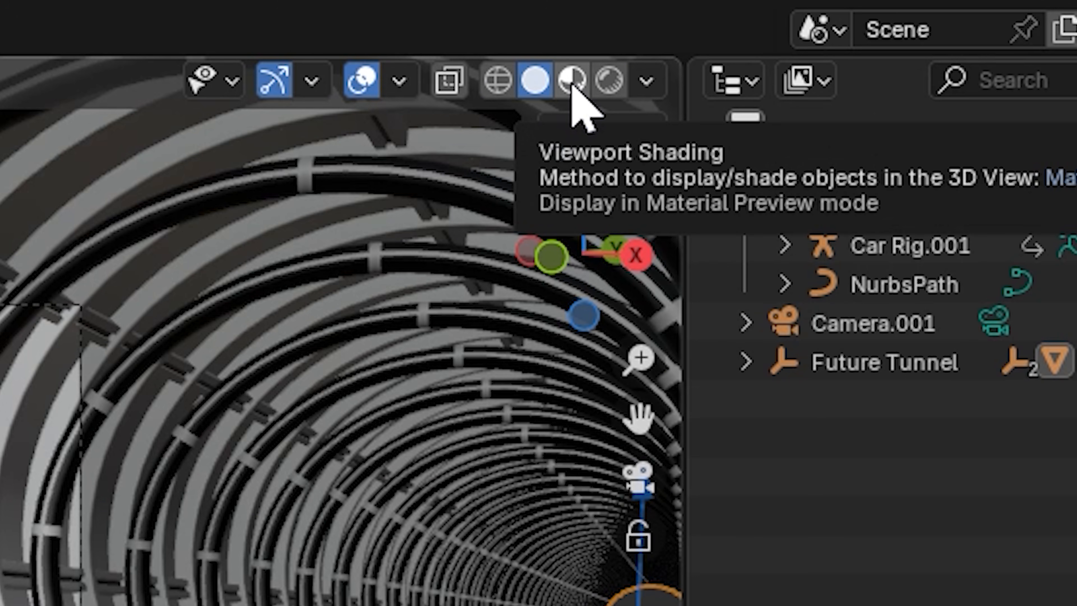
left_click(571, 80)
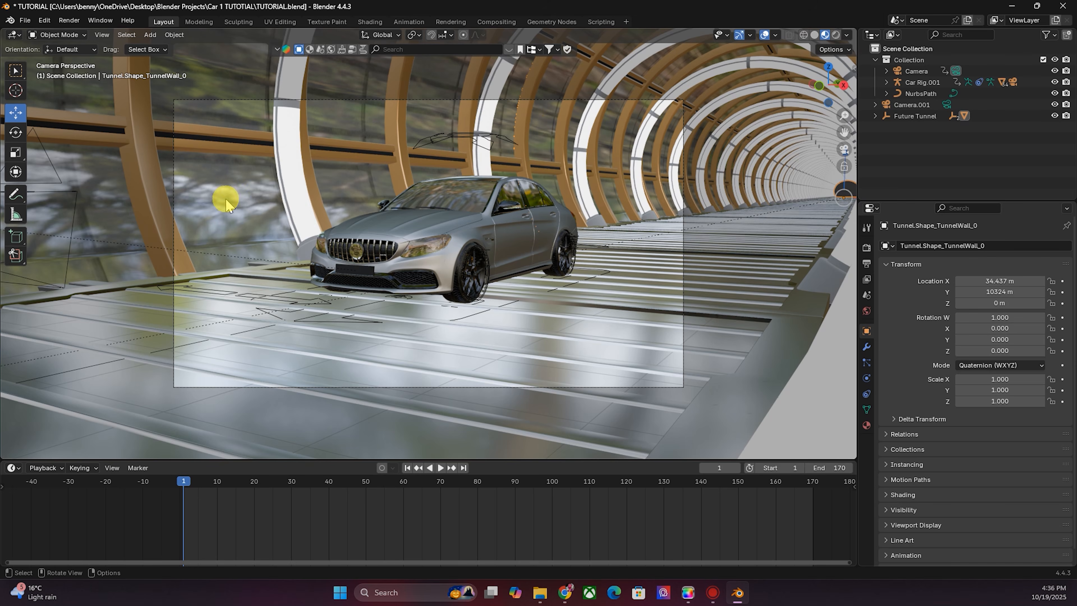
- Set the render engine to Cycles with GPU Compute and switch the viewport to Rendered shading
scroll(491, 231, "up", 3)
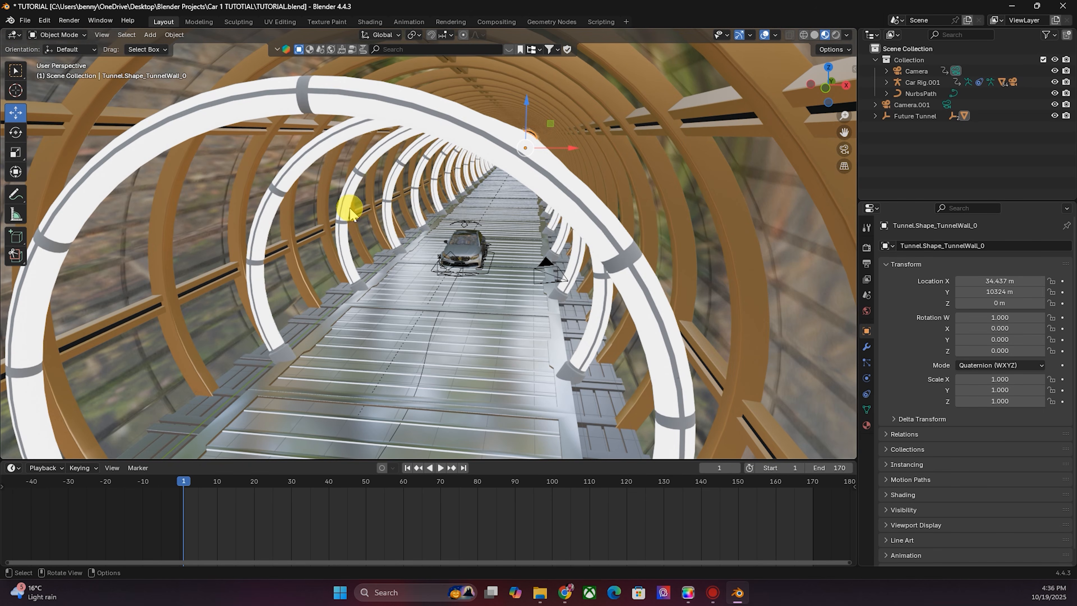
left_click_drag(822, 86, 828, 81)
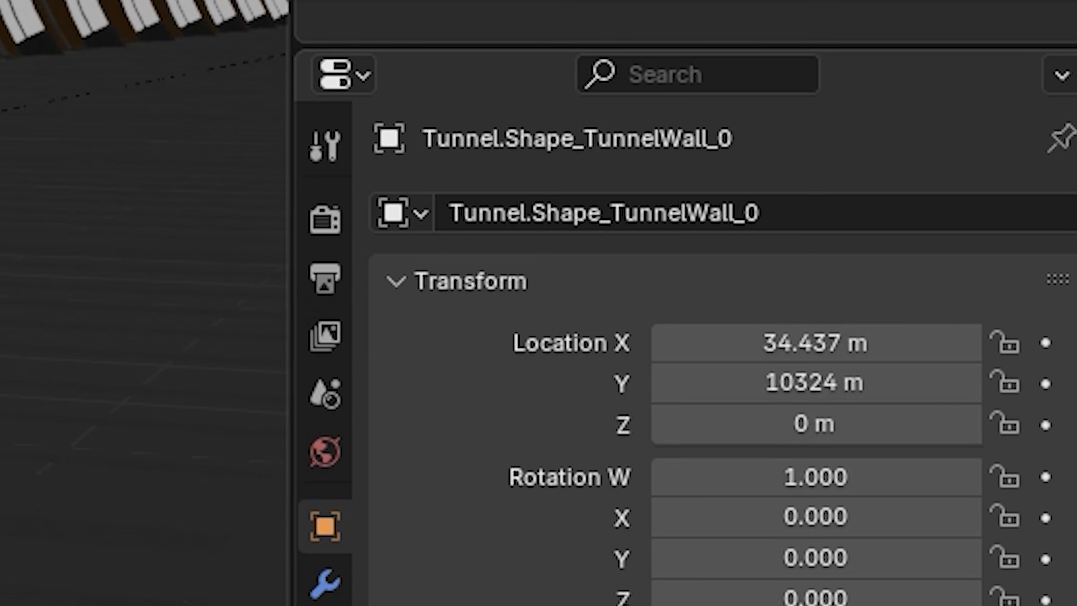
left_click(325, 282)
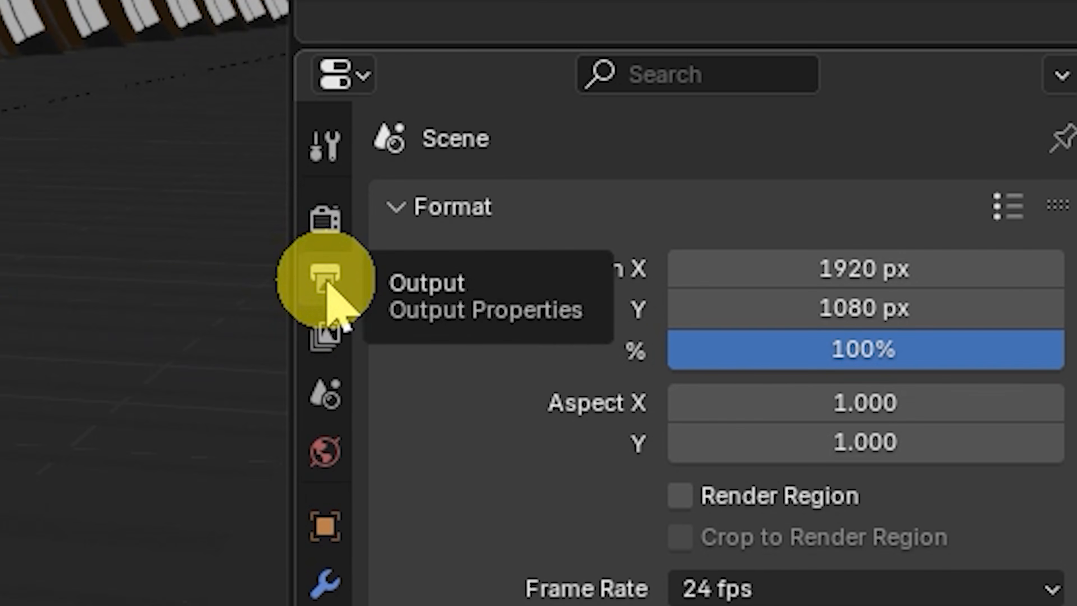
left_click(325, 218)
left_click(844, 214)
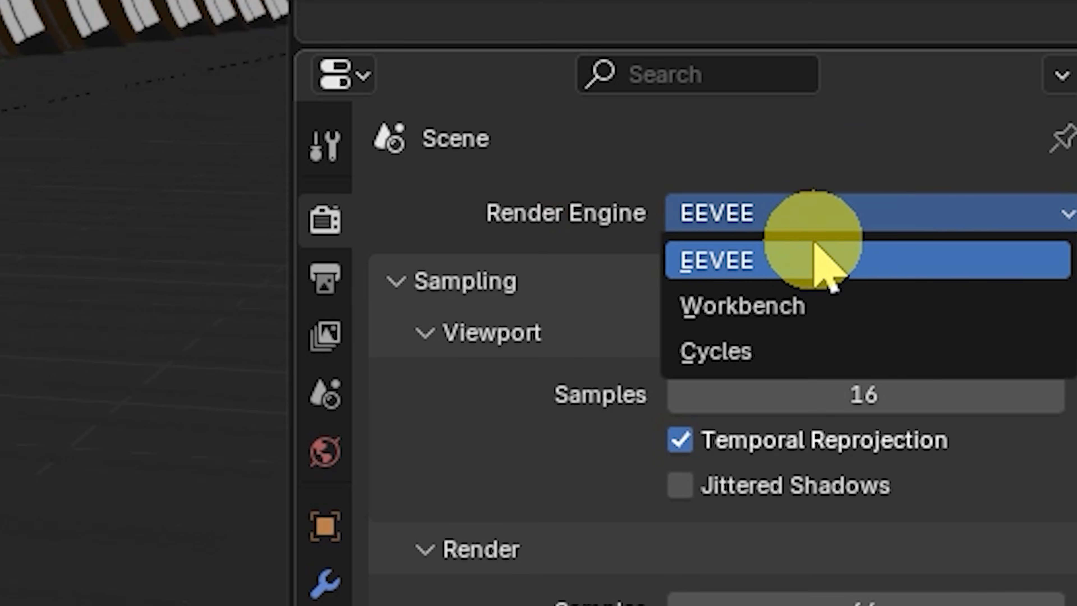
left_click(753, 365)
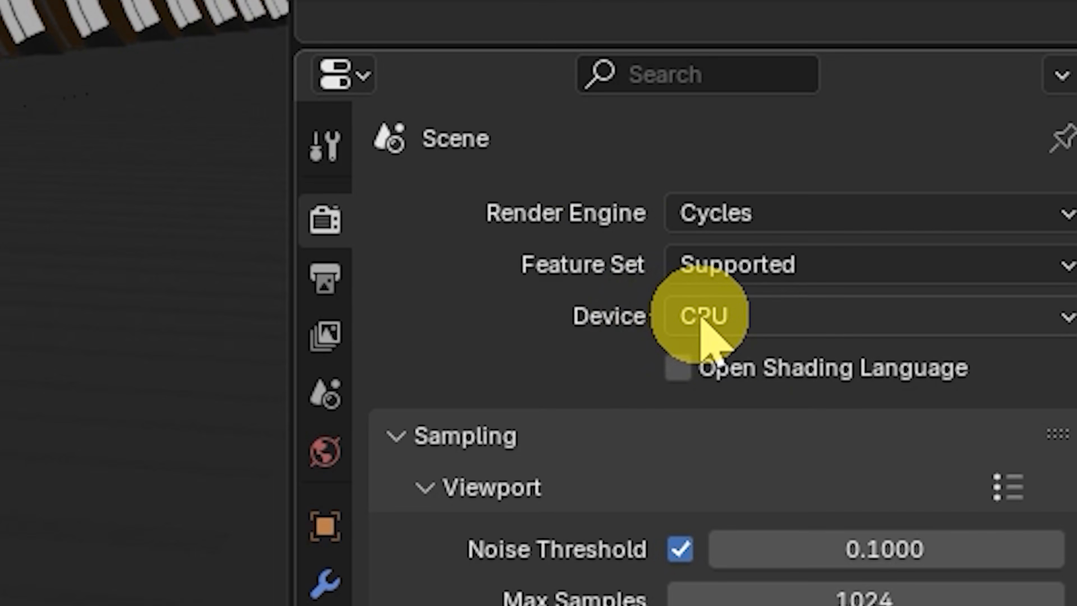
left_click(716, 321)
left_click(726, 410)
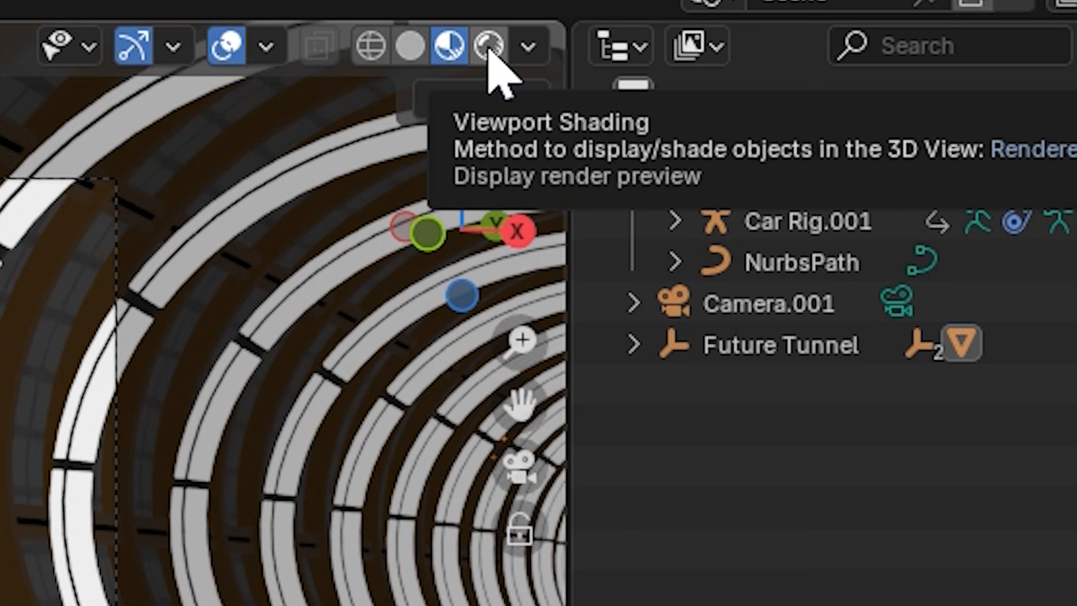
left_click(489, 47)
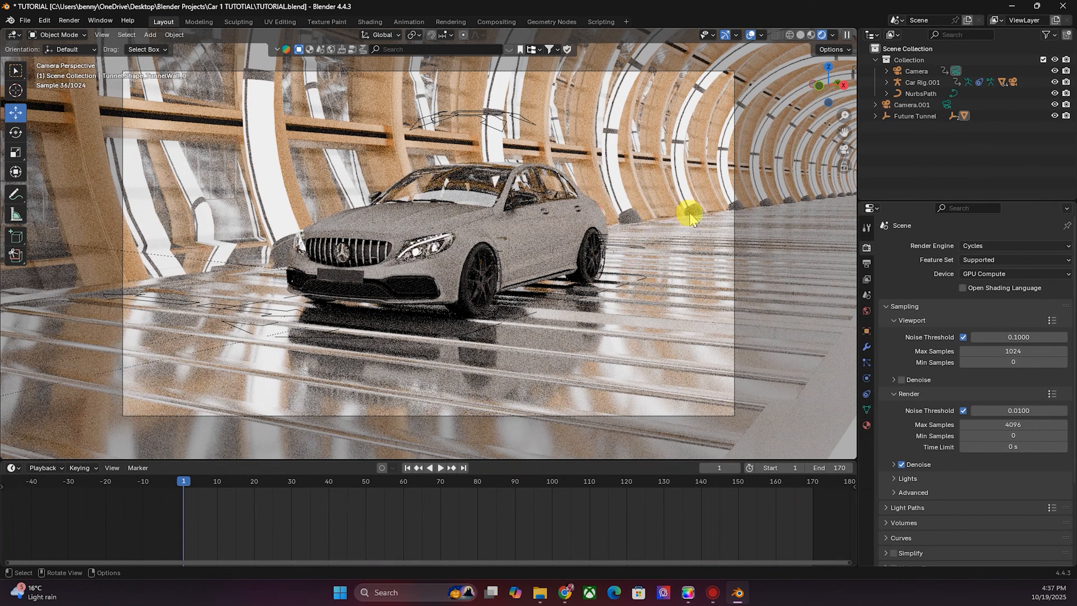
- Select the tunnel's TubeLed.001 material and open its Emission settings
middle_click_drag(778, 142, 615, 206)
scroll(488, 193, "down", 7)
left_click_drag(819, 91, 707, 174)
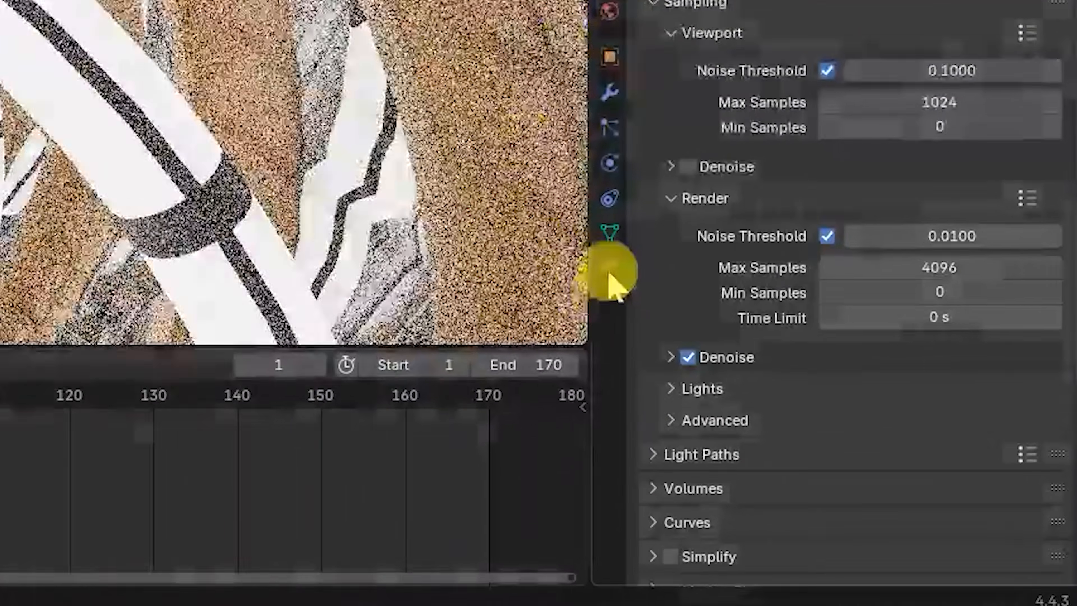
left_click(867, 425)
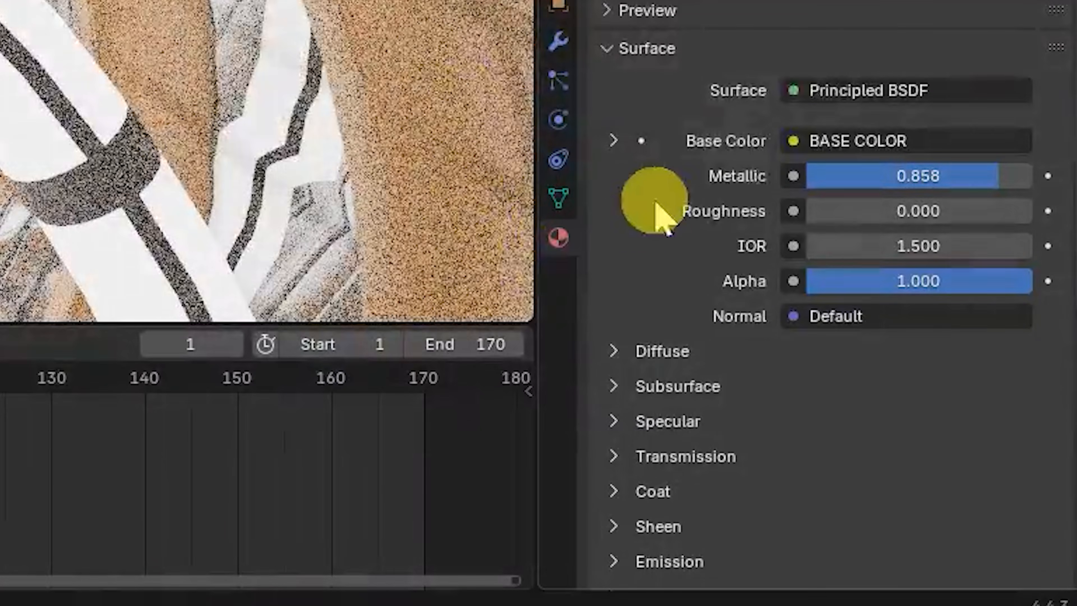
scroll(817, 290, "down", 3)
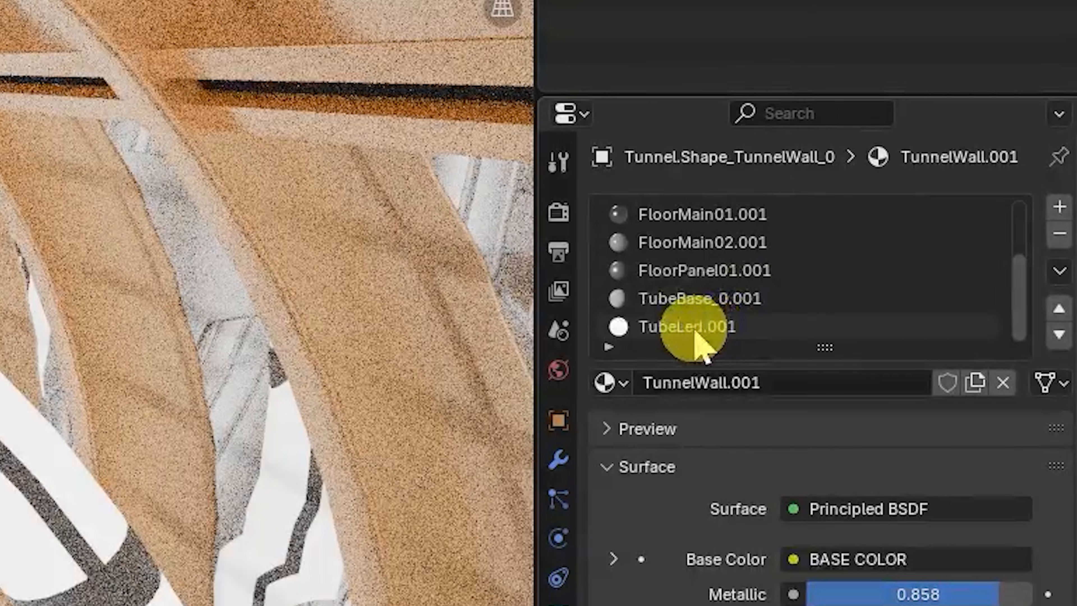
left_click(695, 327)
scroll(669, 594, "down", 6)
left_click(648, 284)
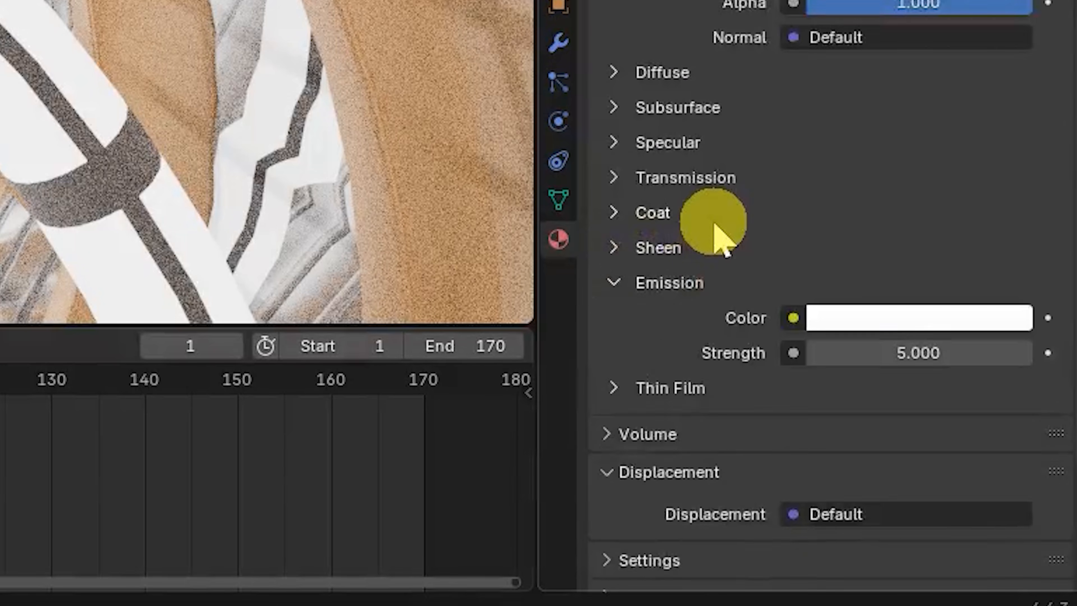
- Set the TubeLed.001 emission strength to 3.5
scroll(721, 234, "down", 5)
left_click(895, 185)
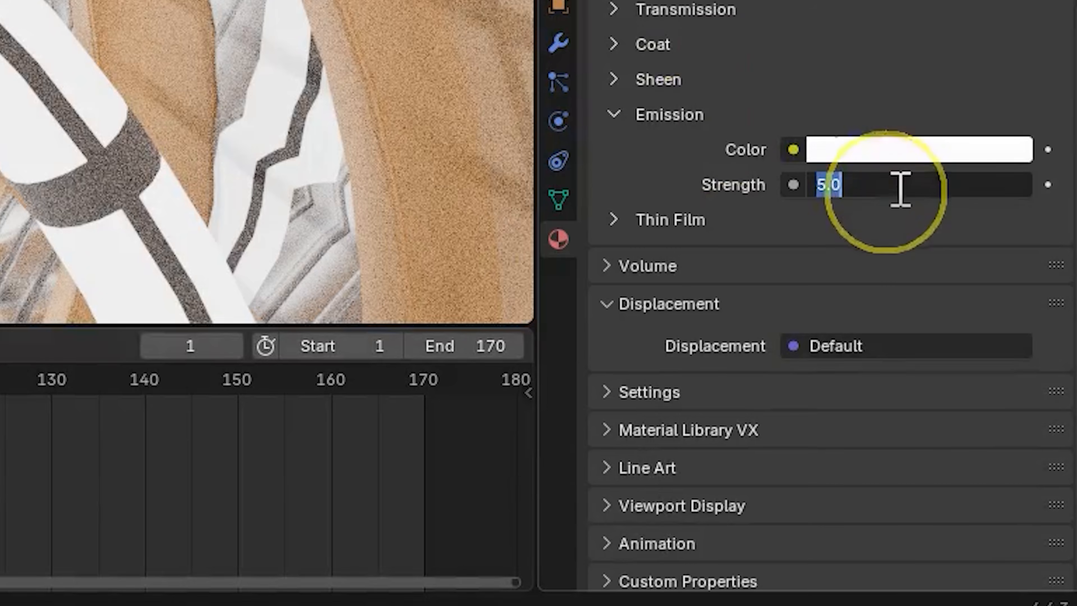
type("1.0")
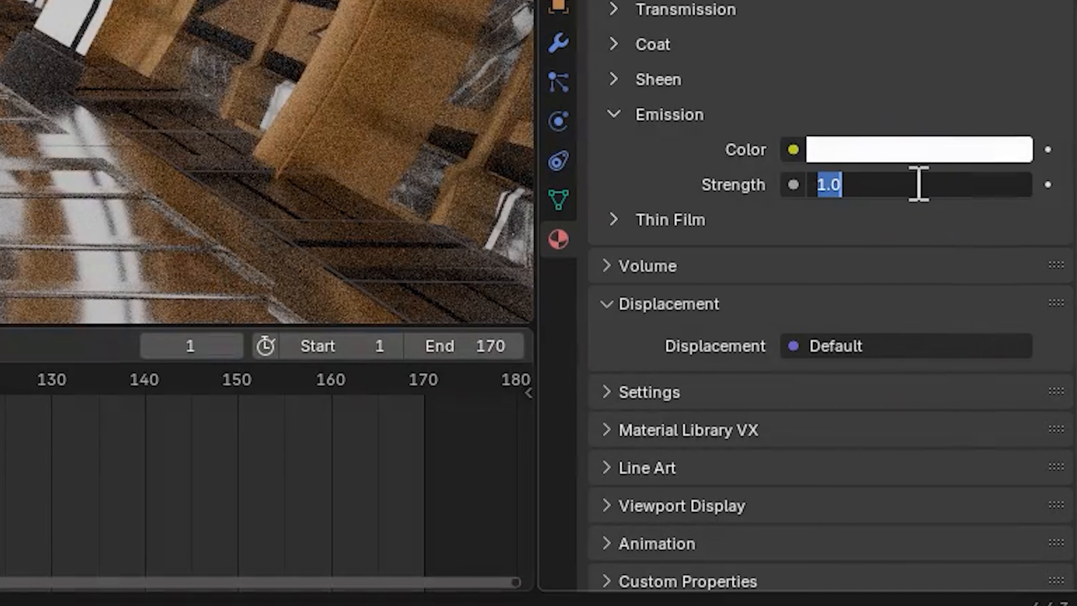
key("Return")
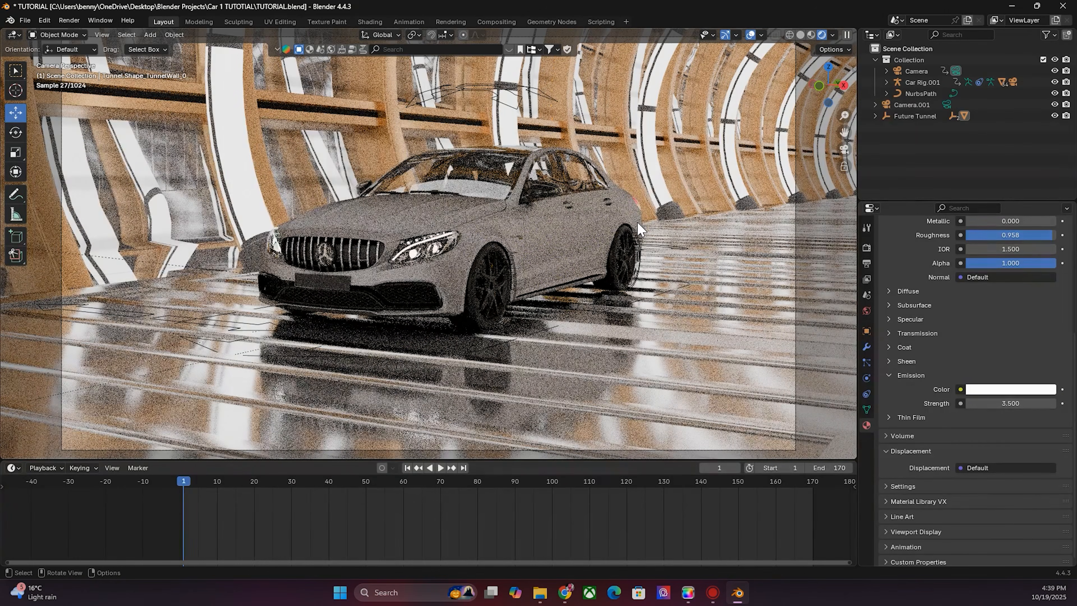
- Play back the animation in Solid shading and return to the first frame
key("space")
left_click(800, 35)
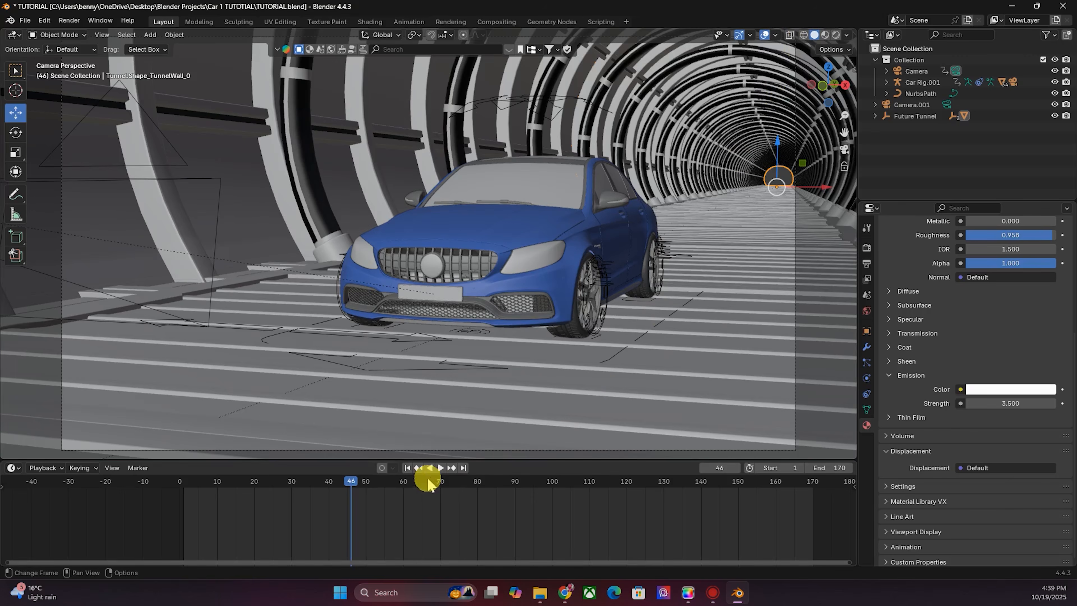
left_click(407, 468)
- Select the camera and enable Render Region and Crop to Render Region, viewing in Rendered shading
left_click(688, 267)
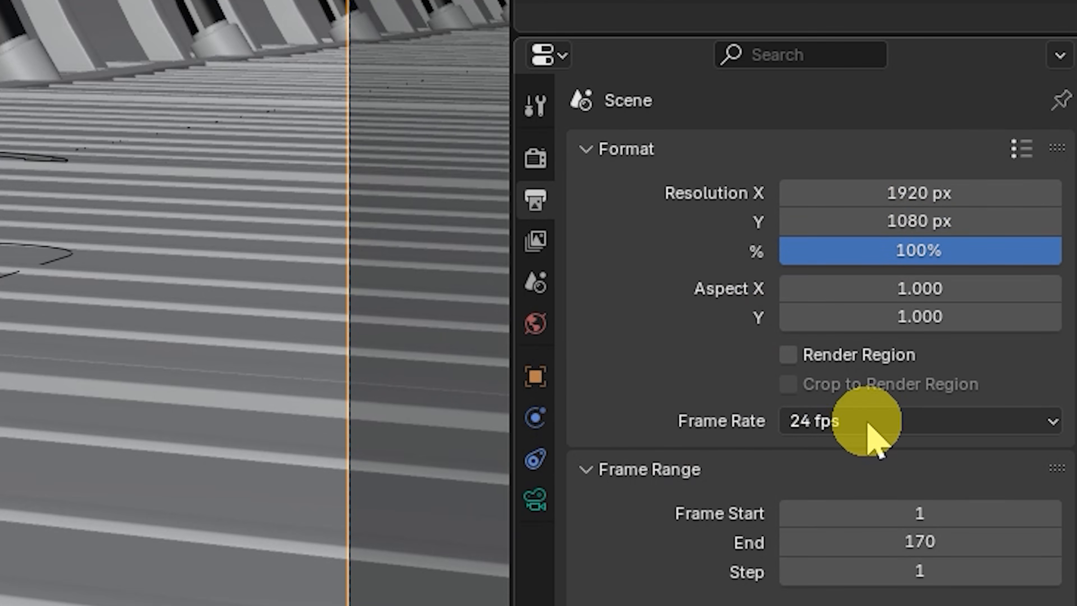
left_click(832, 357)
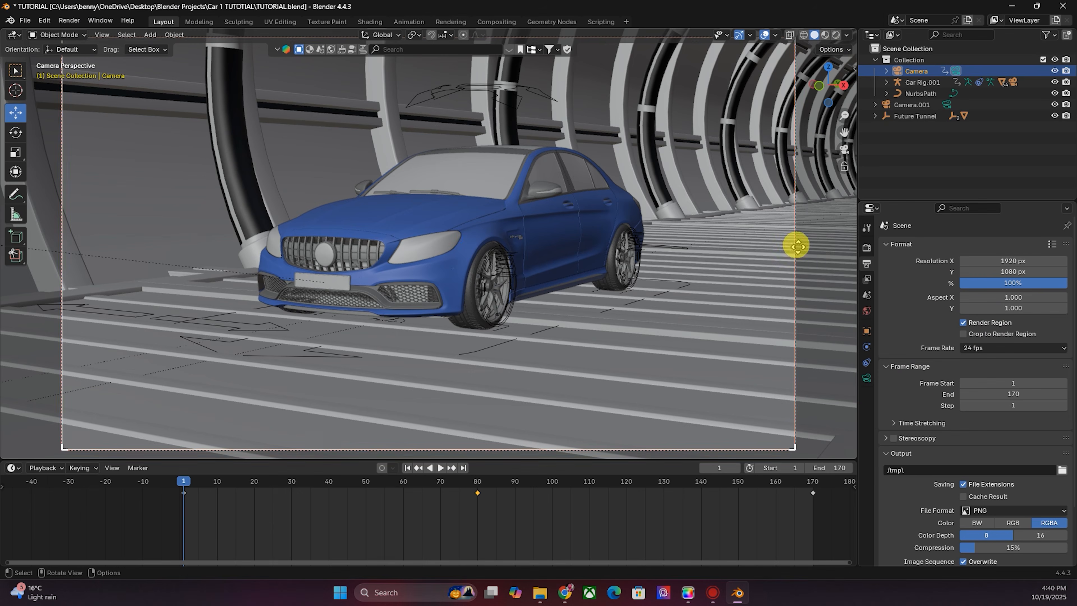
left_click(835, 35)
scroll(697, 300, "down", 3)
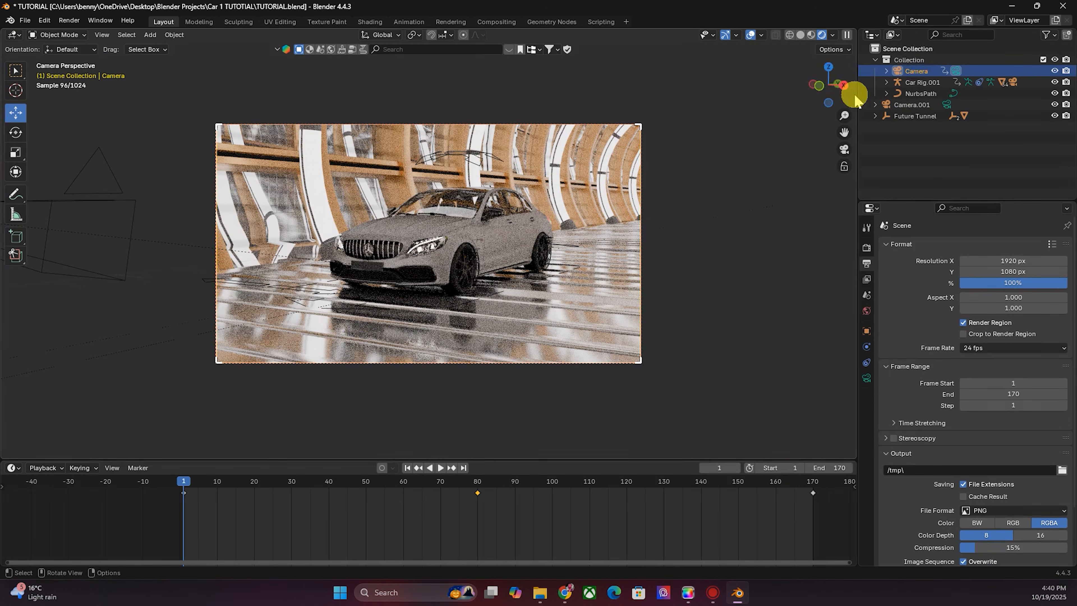
left_click(962, 323)
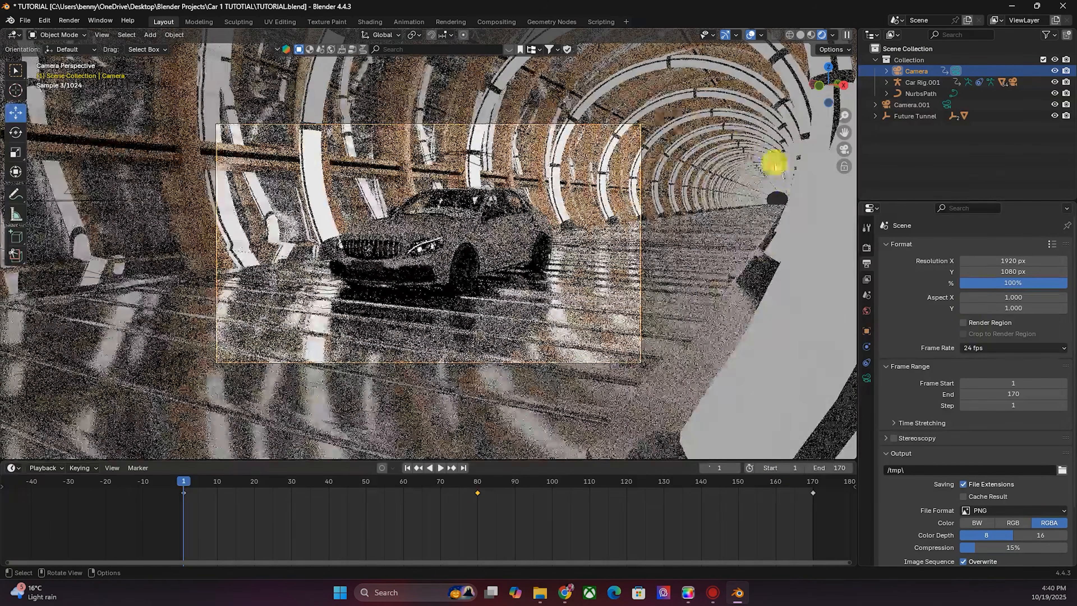
left_click(964, 322)
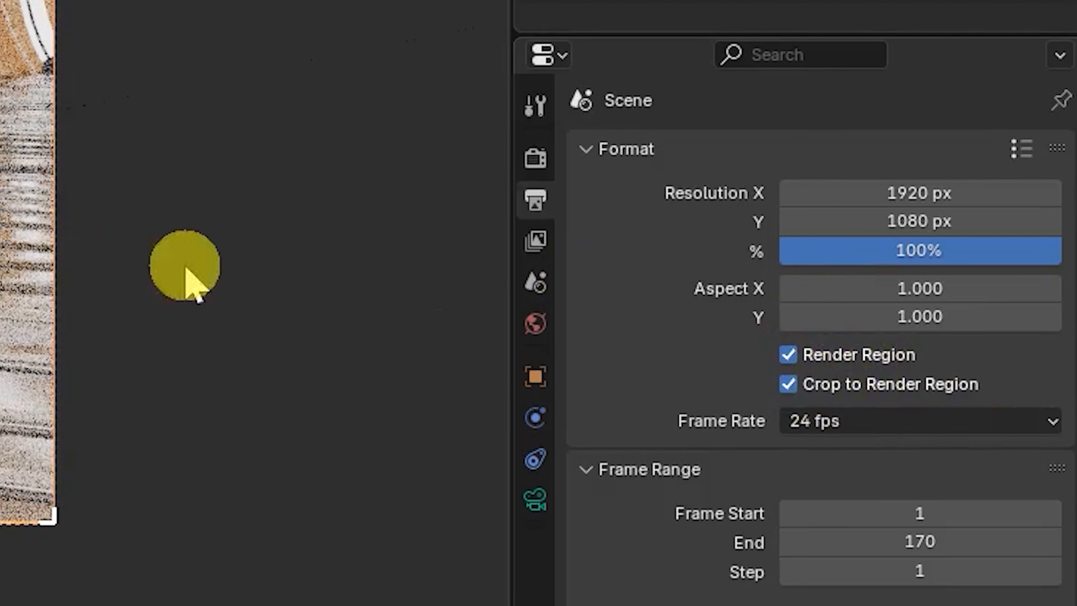
- Set the render sampling noise threshold to 0.018 and max samples to 100
scroll(907, 335, "down", 3)
left_click(535, 159)
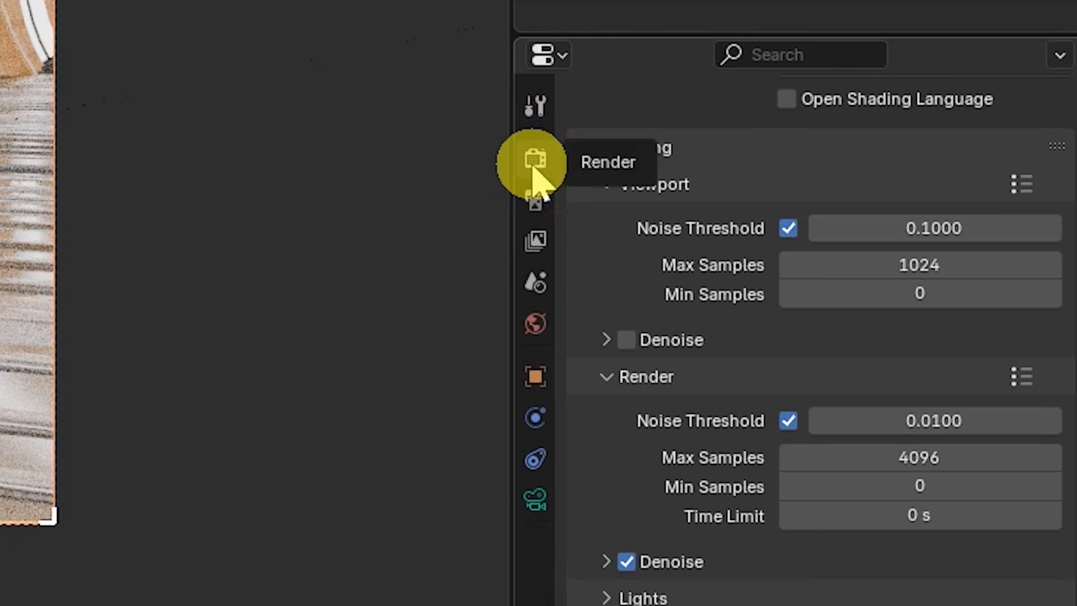
scroll(708, 296, "down", 2)
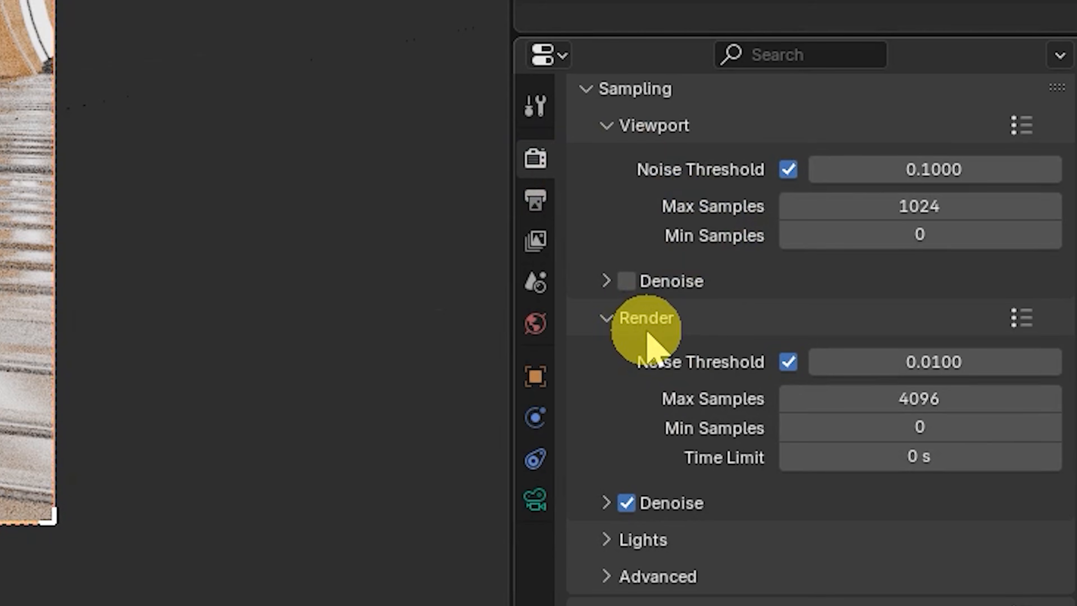
double_click(898, 361)
left_click(919, 358)
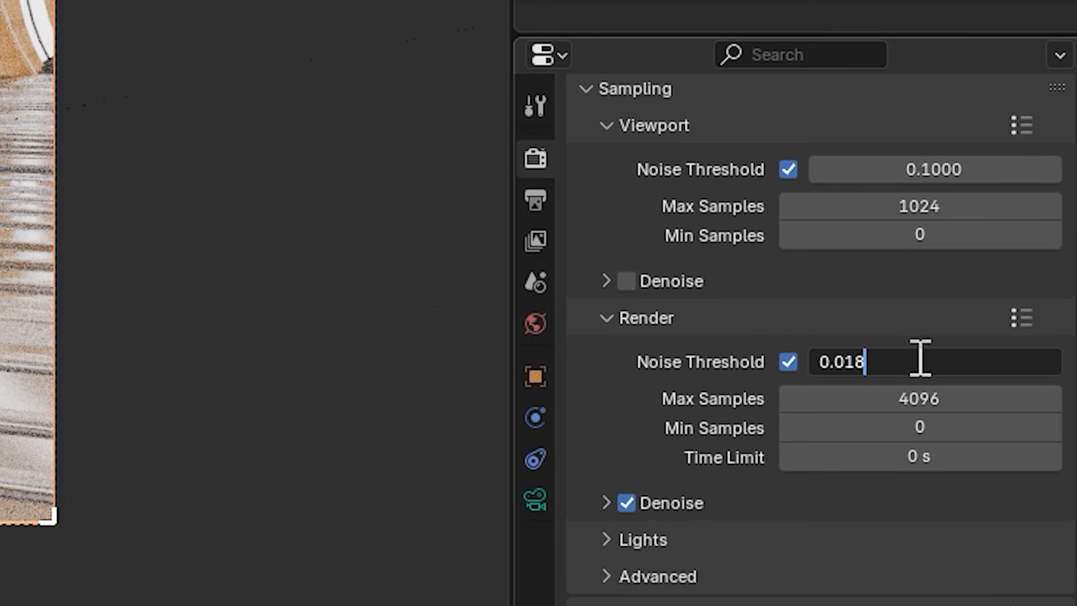
left_click(920, 358)
key("Return")
left_click(930, 408)
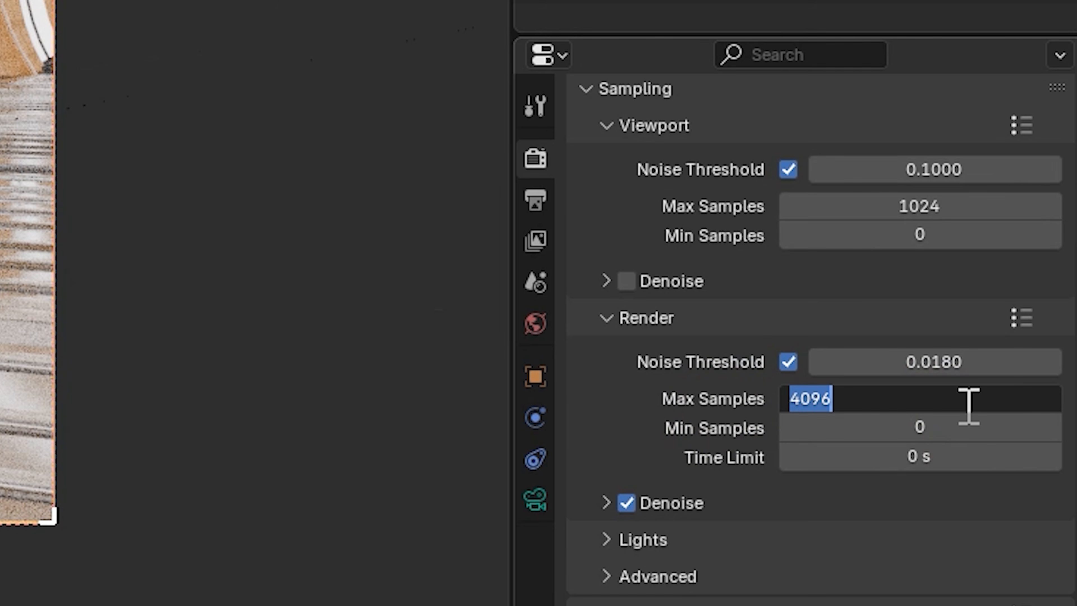
key("Return")
- Switch the render denoiser to OptiX
left_click(606, 503)
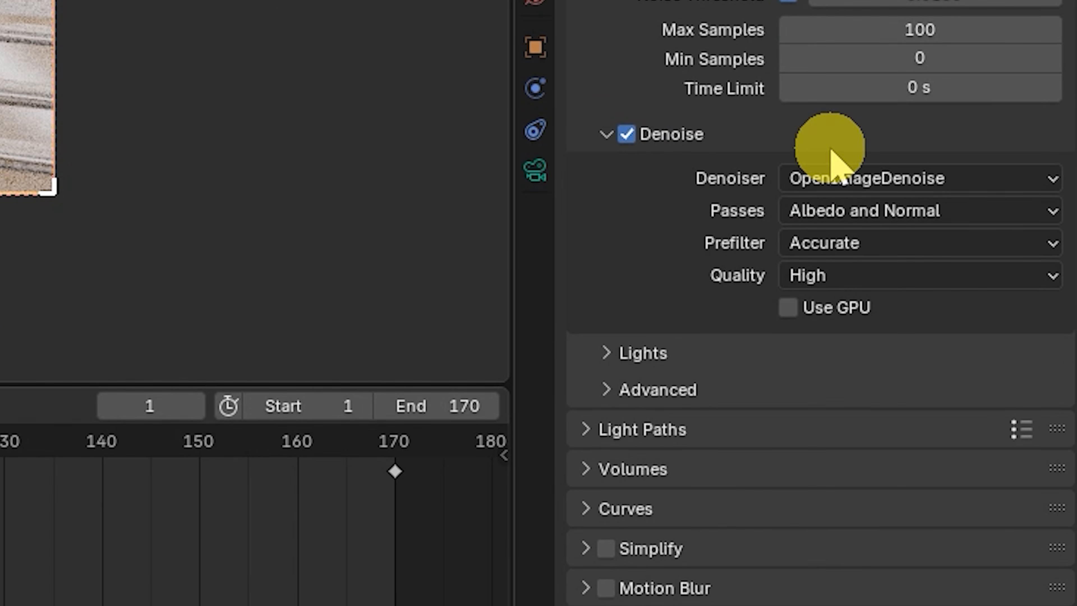
left_click(812, 180)
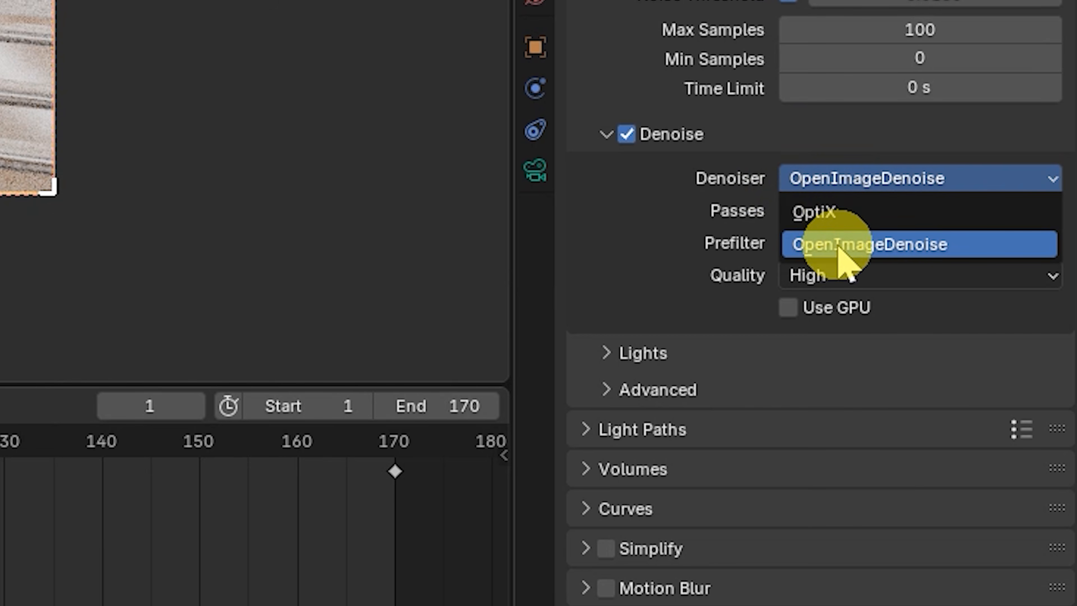
left_click(836, 213)
left_click(841, 211)
left_click(816, 314)
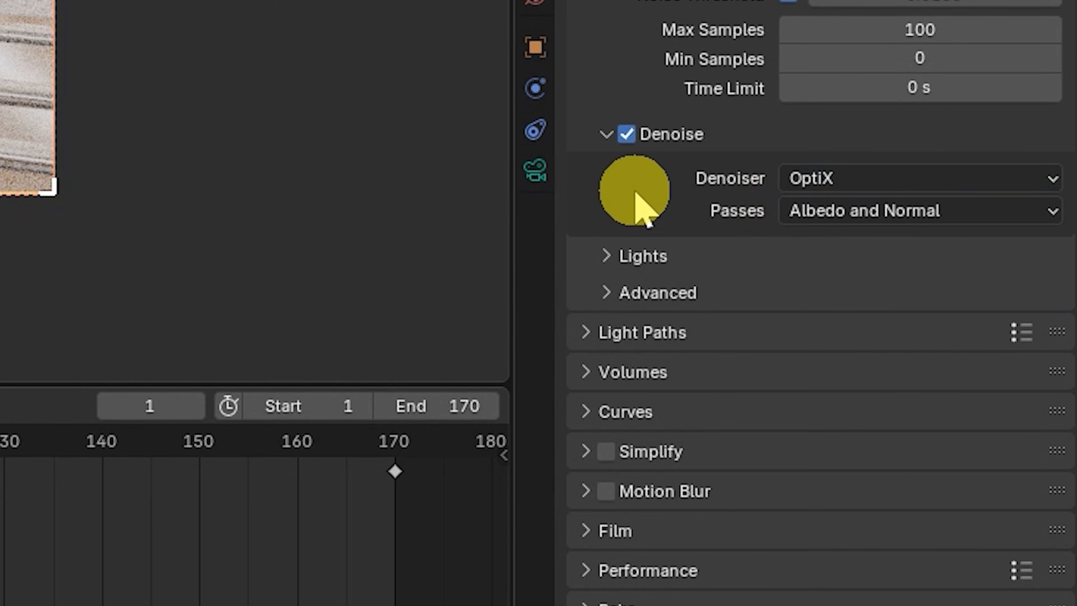
- Set the Light Paths Total and Transmission max bounces to 10
scroll(637, 201, "down", 4)
left_click(603, 175)
scroll(604, 175, "down", 3)
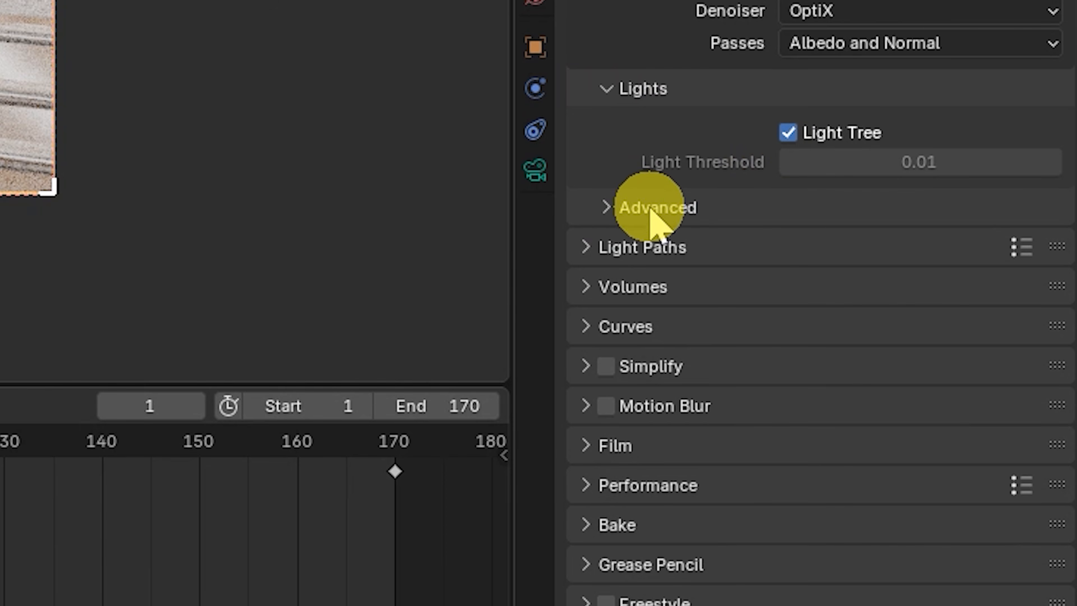
left_click(621, 207)
scroll(620, 208, "down", 9)
left_click(579, 250)
scroll(695, 315, "down", 10)
left_click(903, 93)
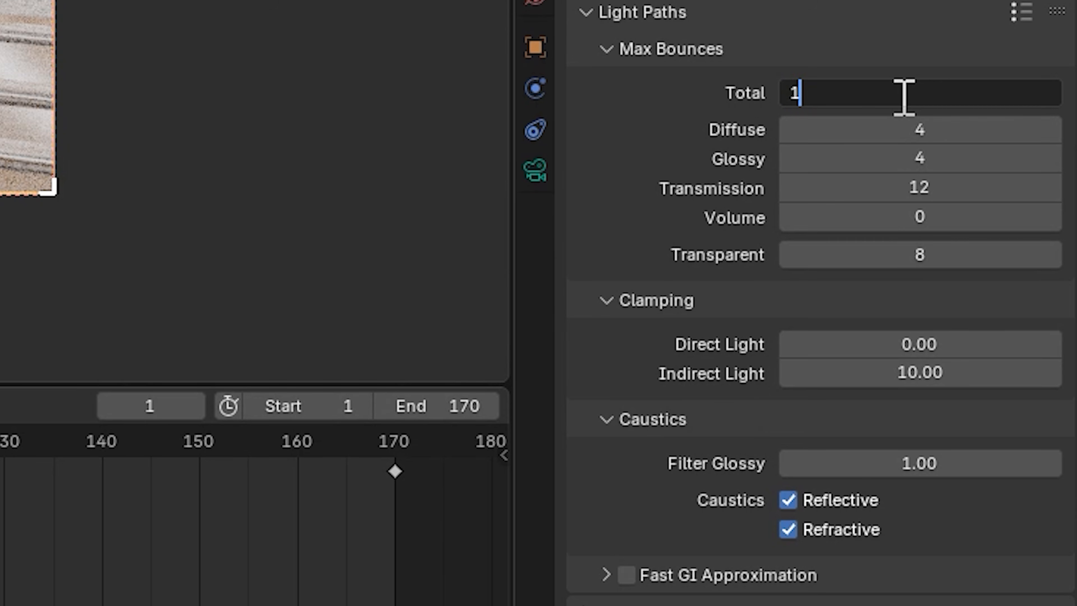
type("10")
key("Return")
left_click(844, 183)
type("10")
key("Return")
- Enable Simplify and set its render Texture Limit to 4096
scroll(690, 164, "down", 4)
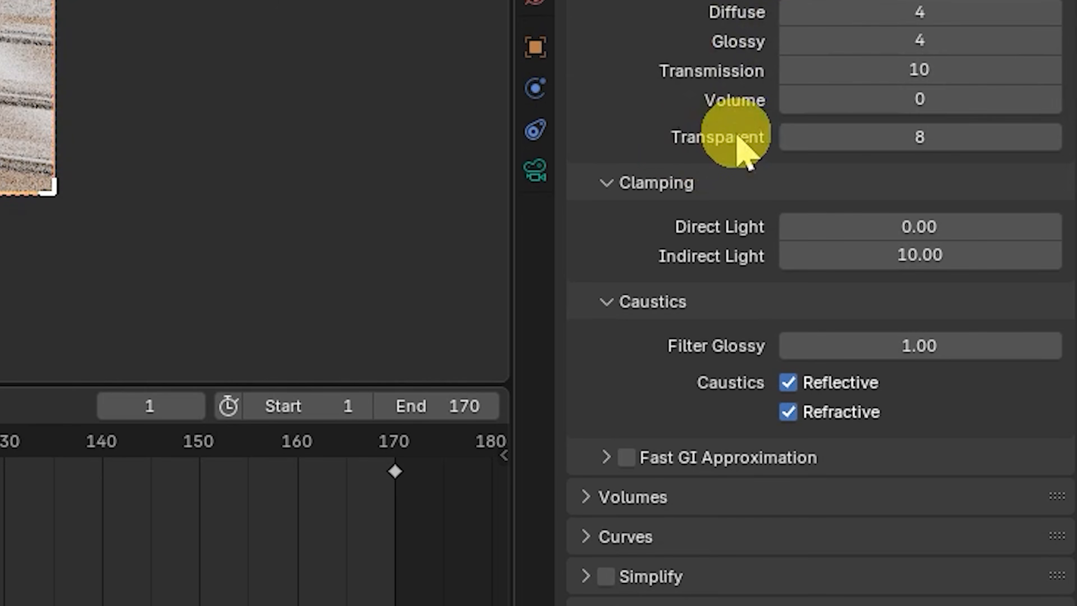
scroll(712, 153, "down", 4)
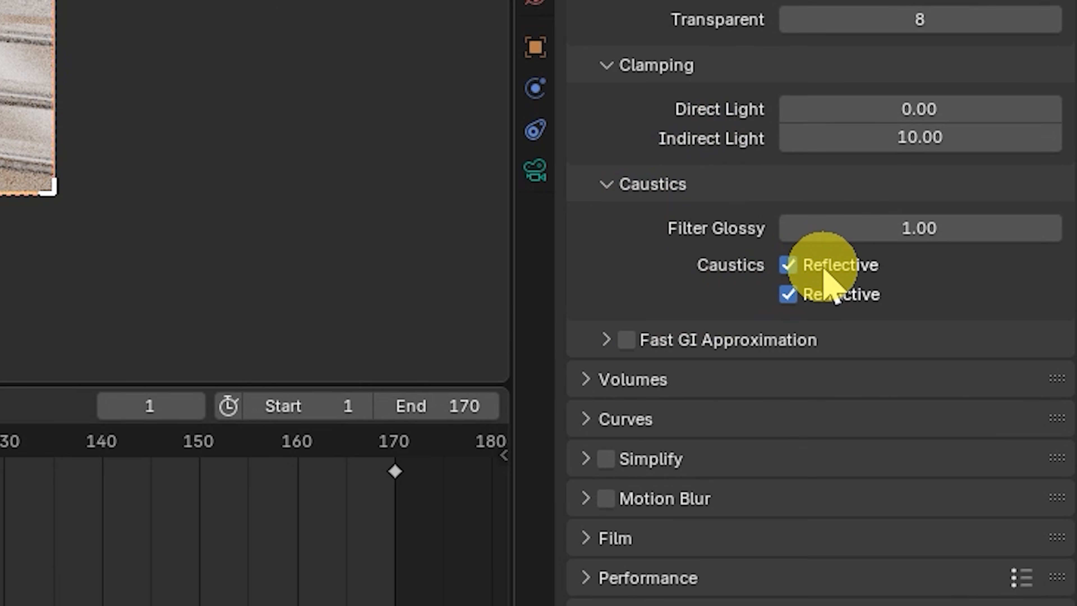
scroll(720, 339, "down", 3)
left_click(606, 366)
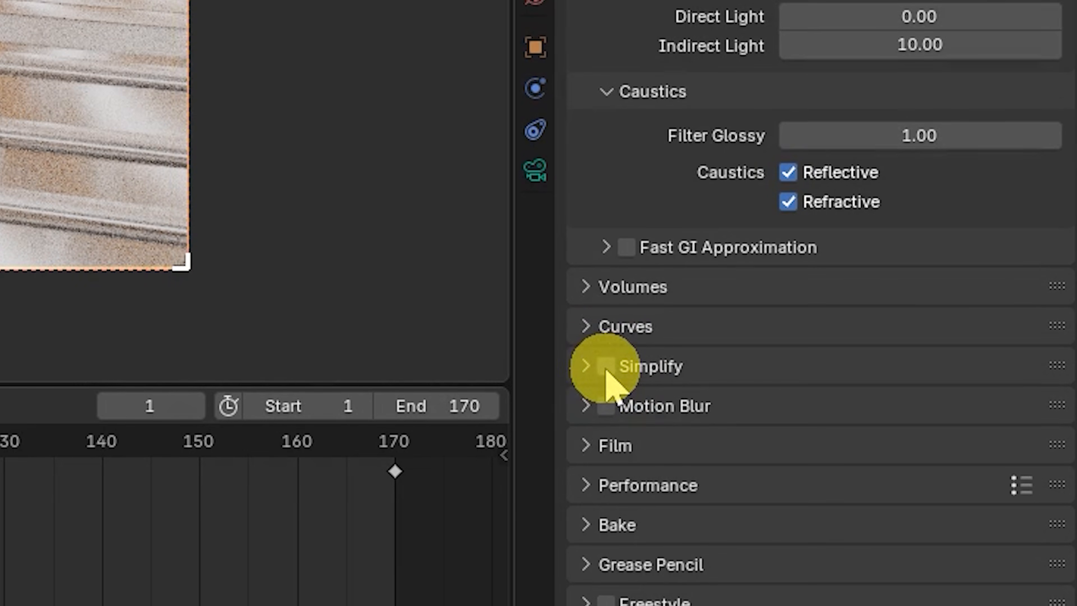
left_click(585, 365)
scroll(687, 340, "down", 5)
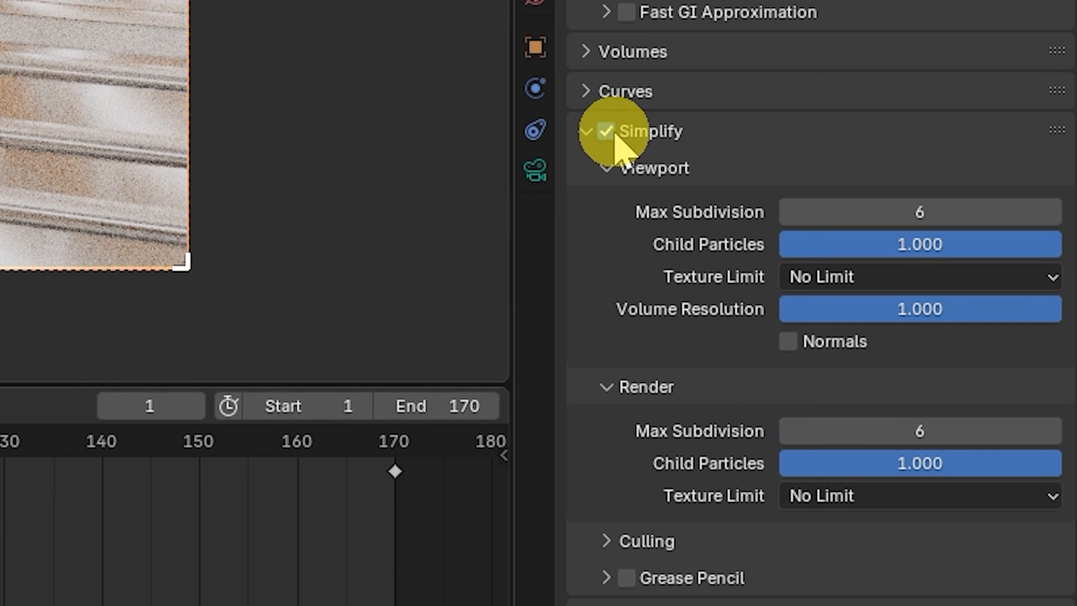
scroll(704, 335, "down", 4)
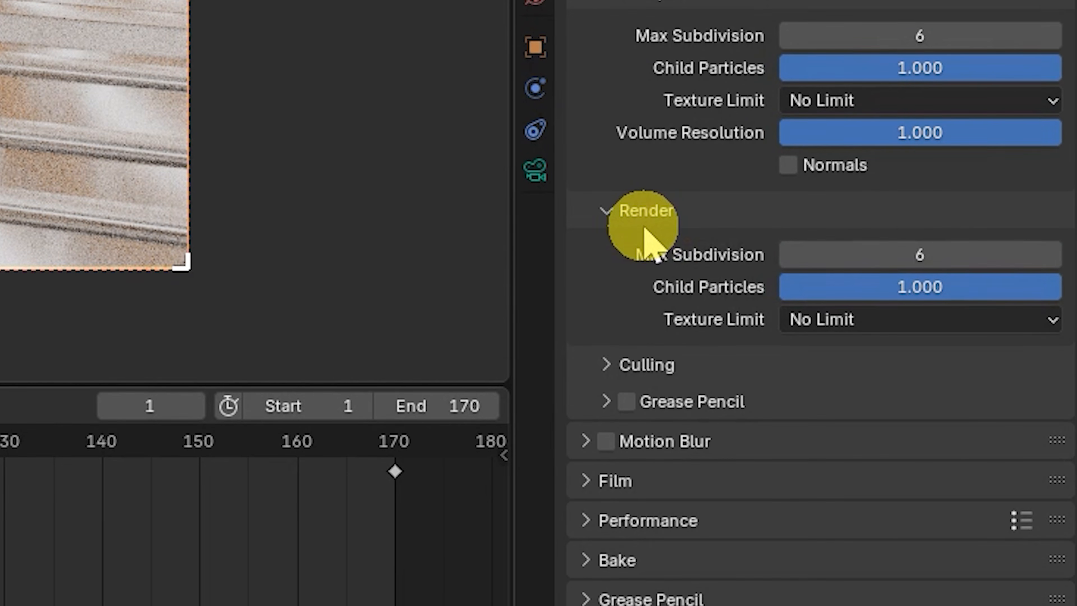
left_click(854, 321)
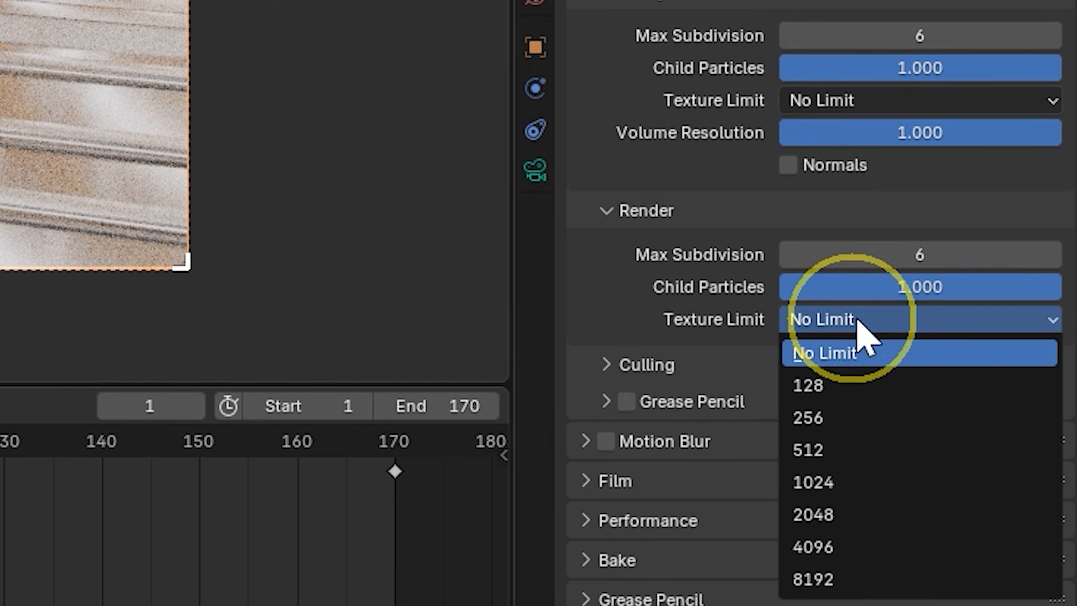
left_click(837, 551)
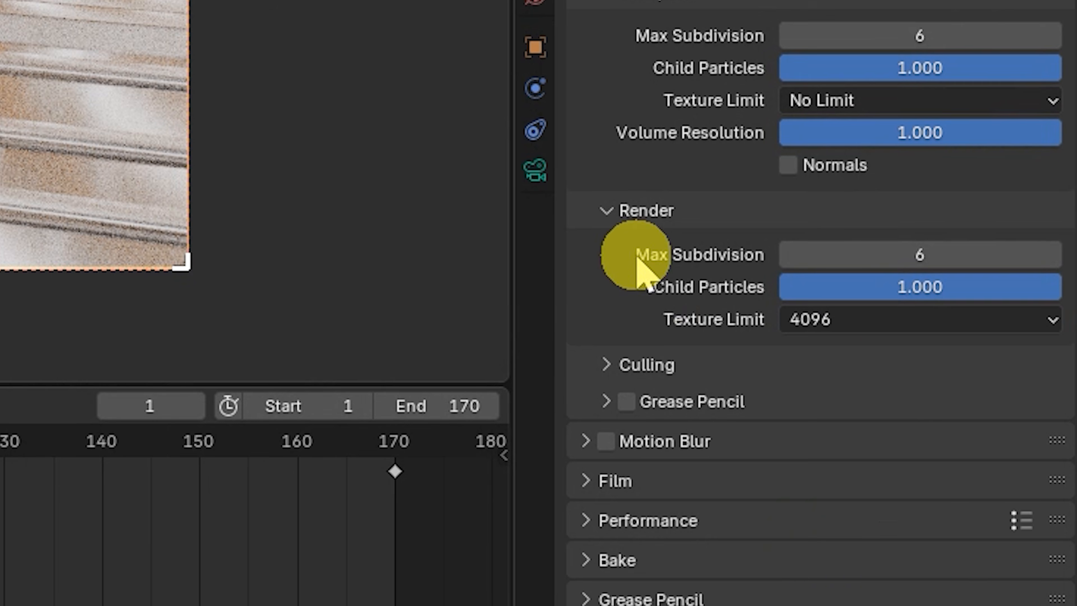
- Enable Motion Blur and set the shutter to 0.22
scroll(636, 297, "down", 1)
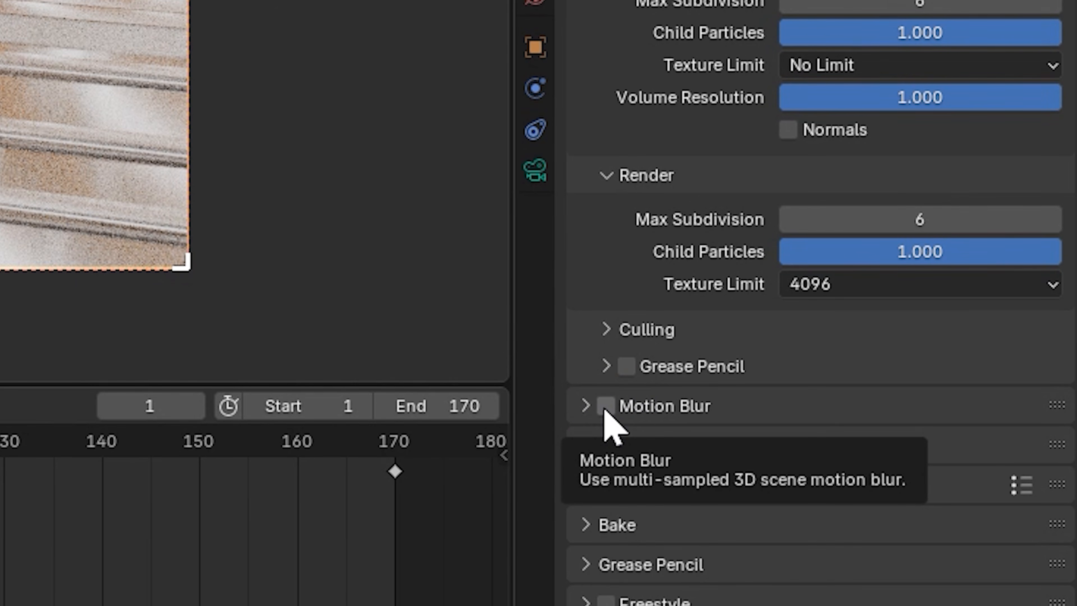
left_click(605, 406)
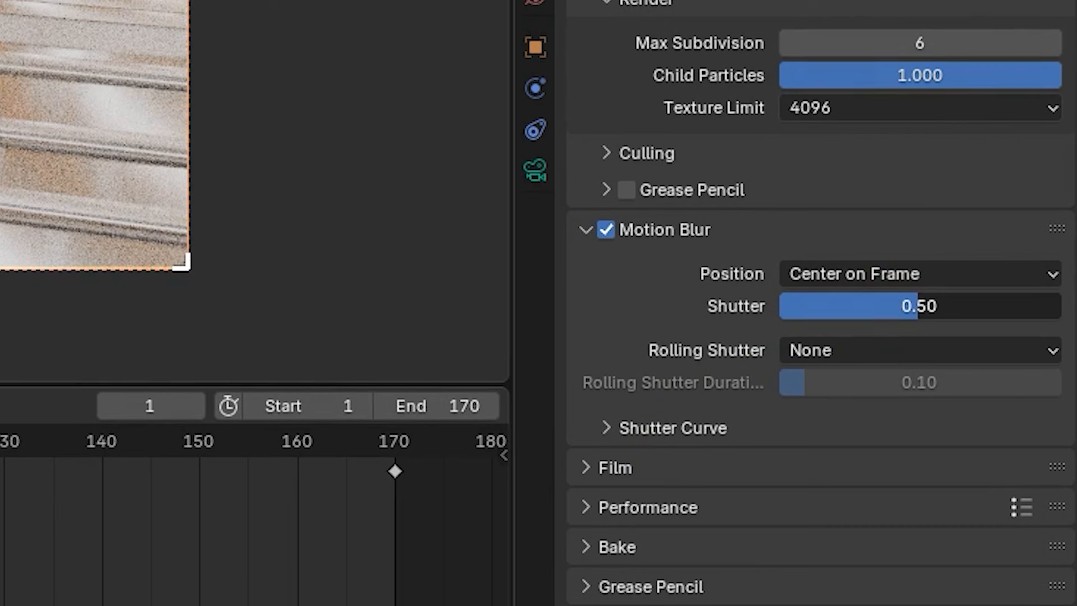
left_click_drag(919, 306, 841, 306)
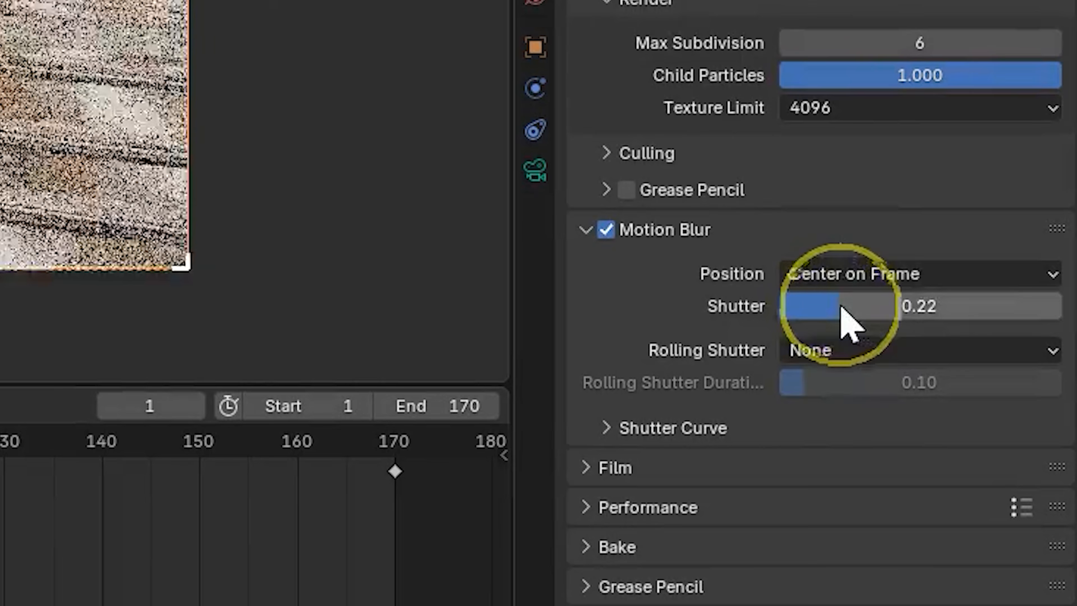
- Set the Performance tile size to 512 and enable Persistent Data
scroll(649, 475, "down", 1)
left_click(593, 487)
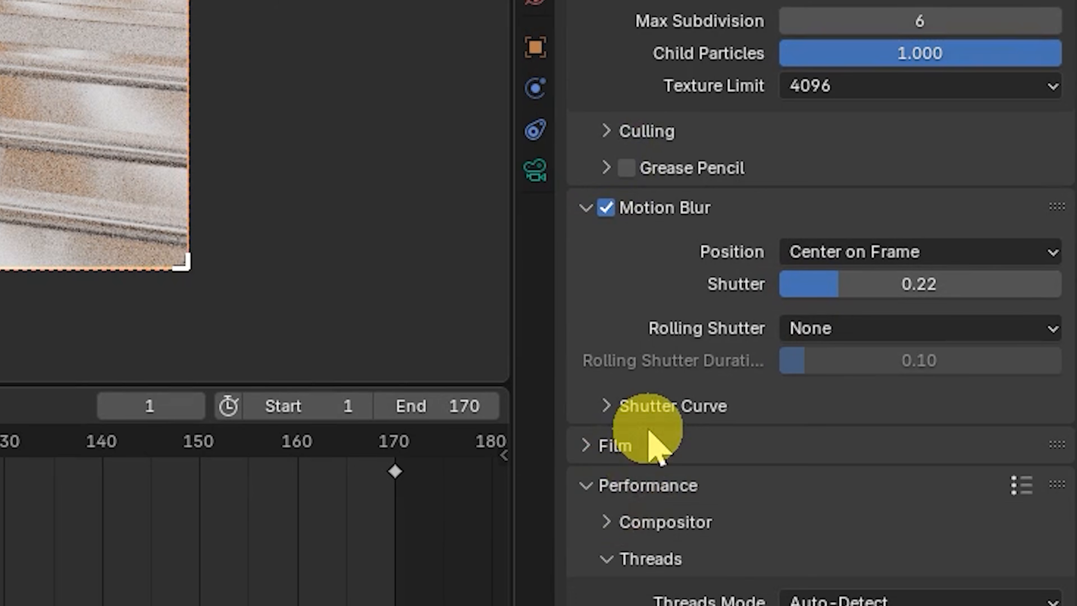
scroll(659, 449, "down", 10)
left_click(923, 297)
type("51")
key("Return")
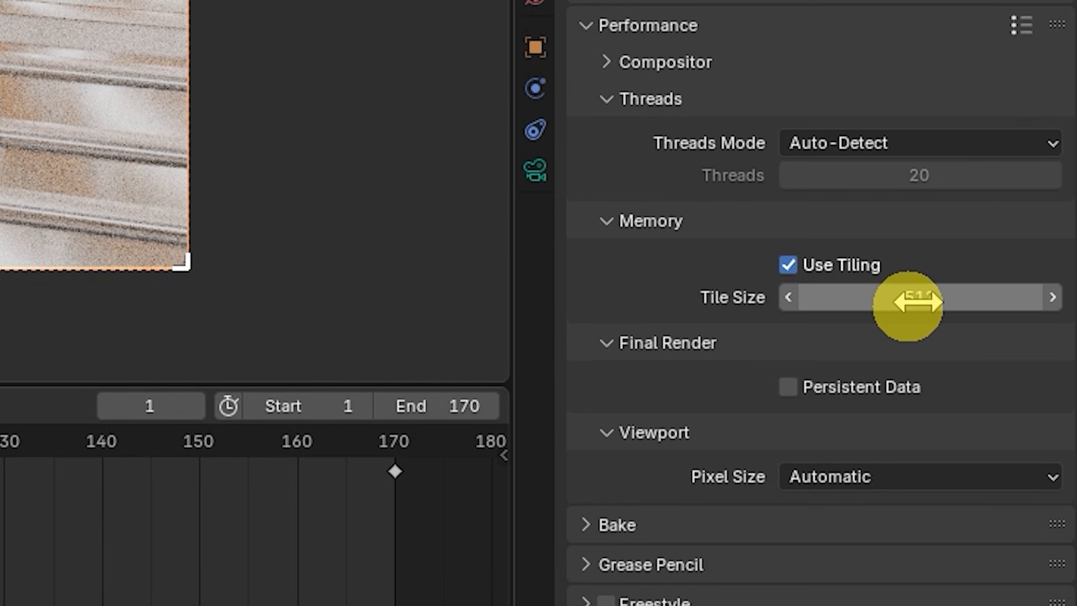
left_click(791, 389)
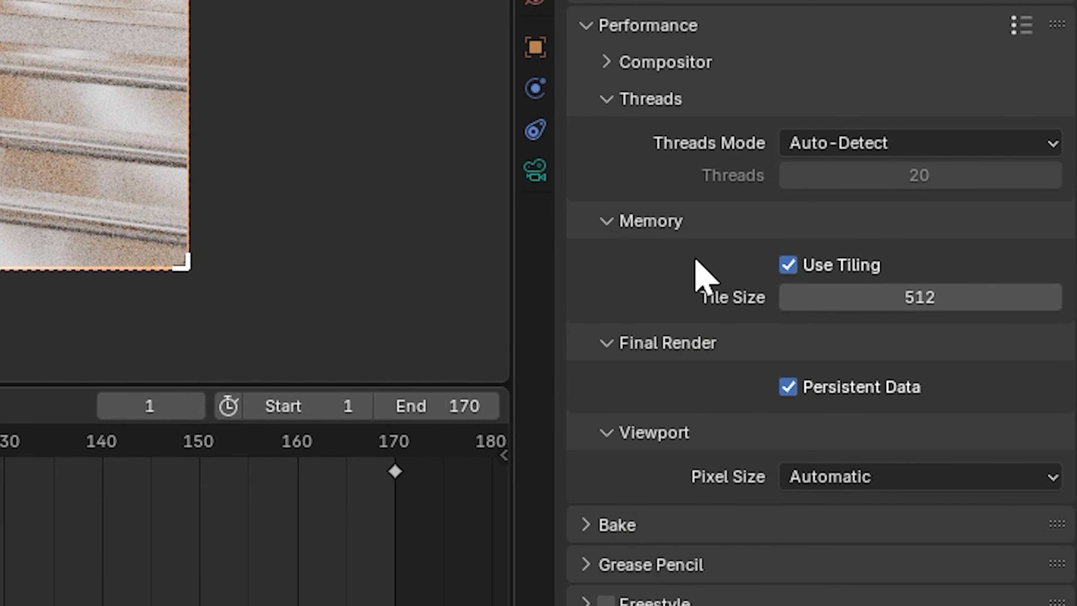
- Set the render output folder to the CAR TUT_1 project folder and enable Cache Result
scroll(695, 260, "up", 20)
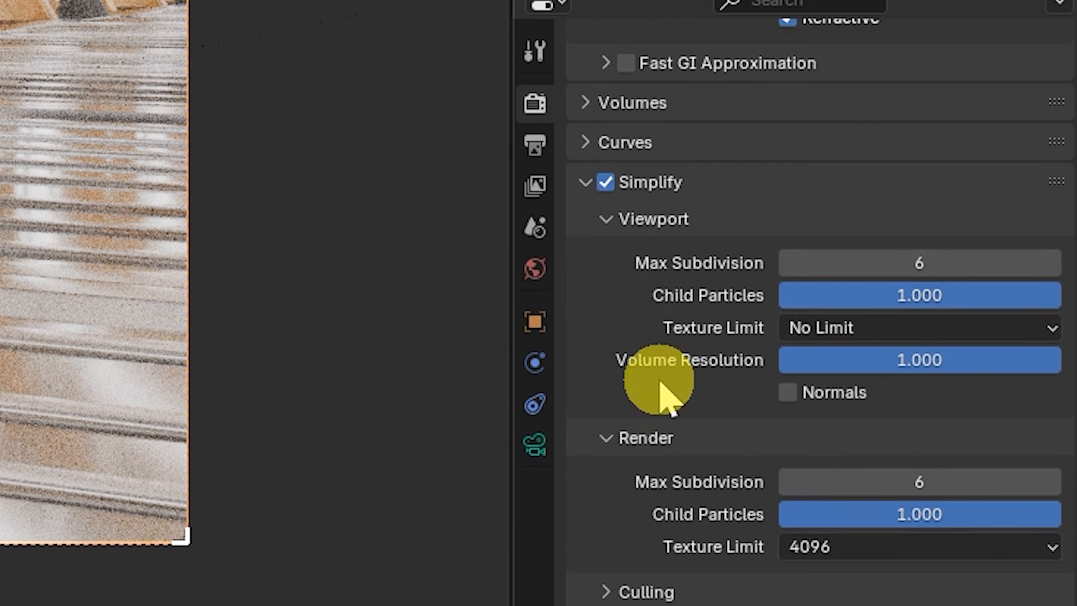
left_click(540, 215)
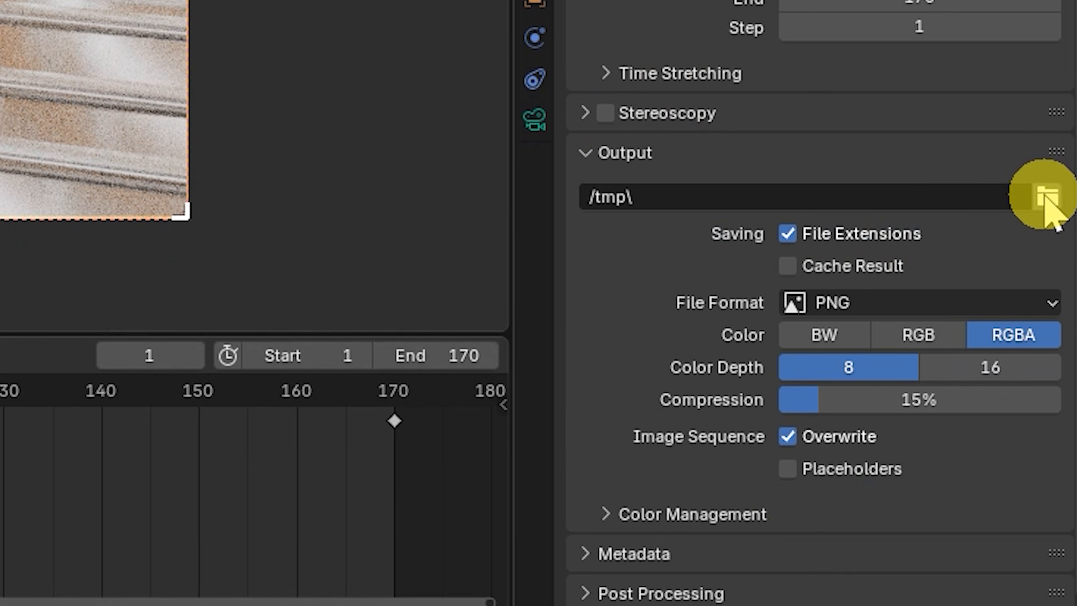
left_click(1047, 577)
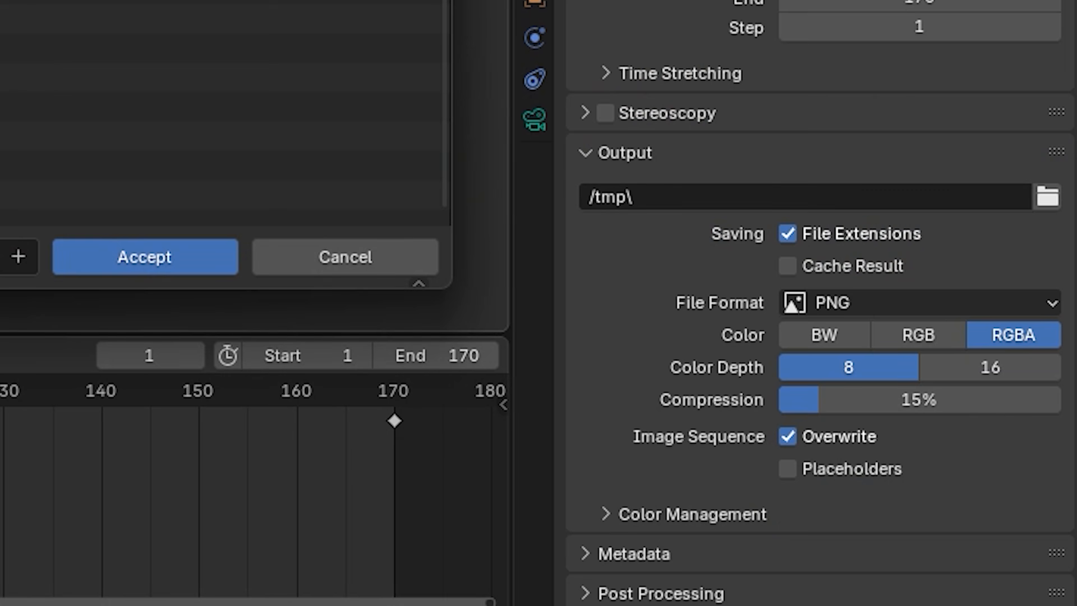
left_click(144, 257)
left_click(787, 267)
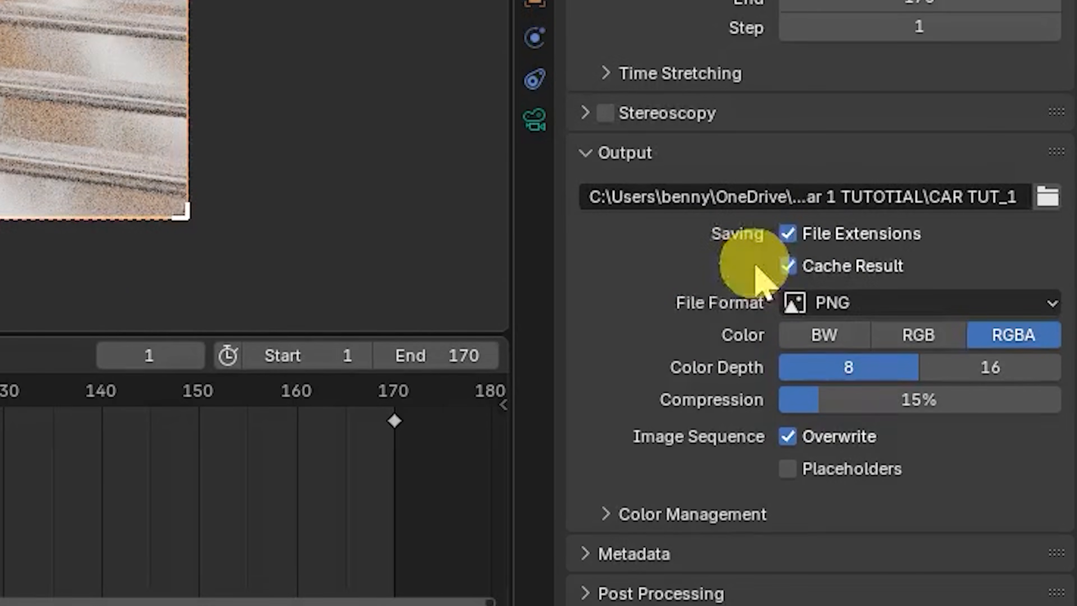
- Set the output file format to FFmpeg Video and expand its encoding options
left_click(855, 309)
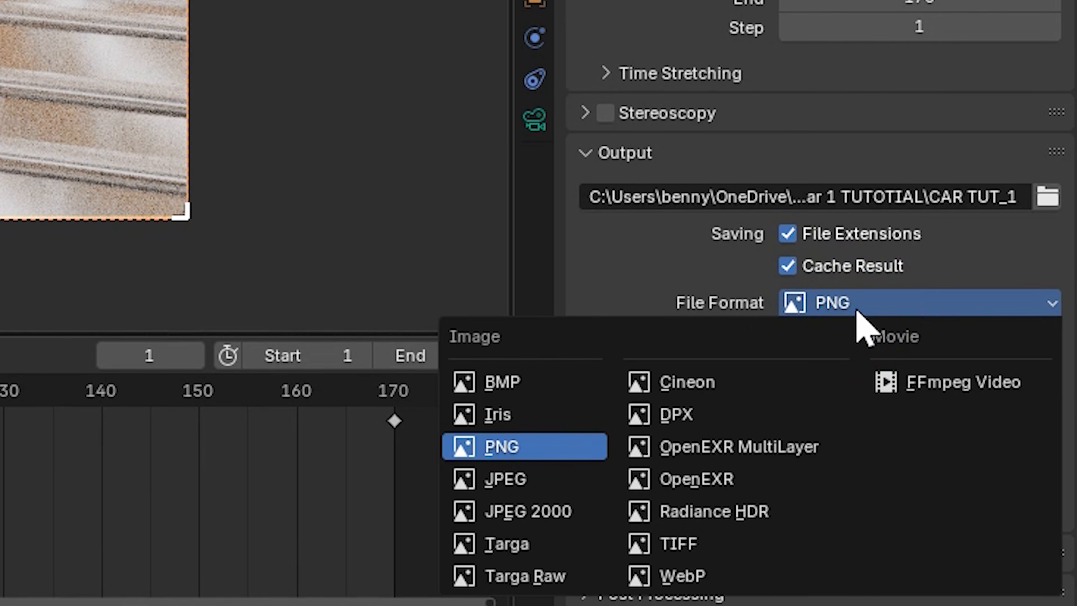
left_click(926, 382)
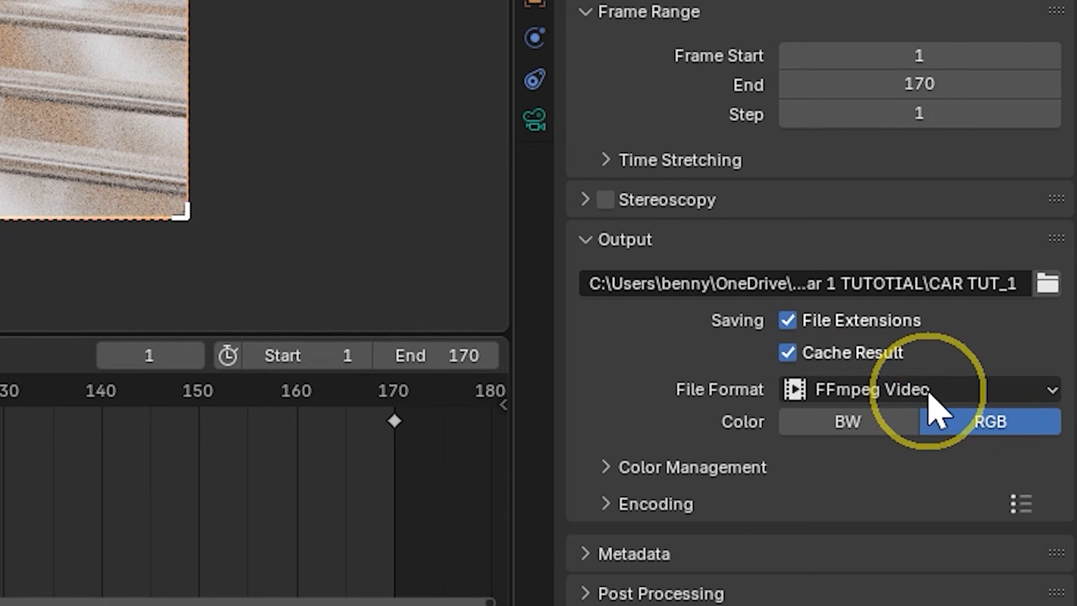
left_click(655, 514)
- Set the encoding container to MPEG-4 and the video colour depth to 10
scroll(664, 445, "down", 5)
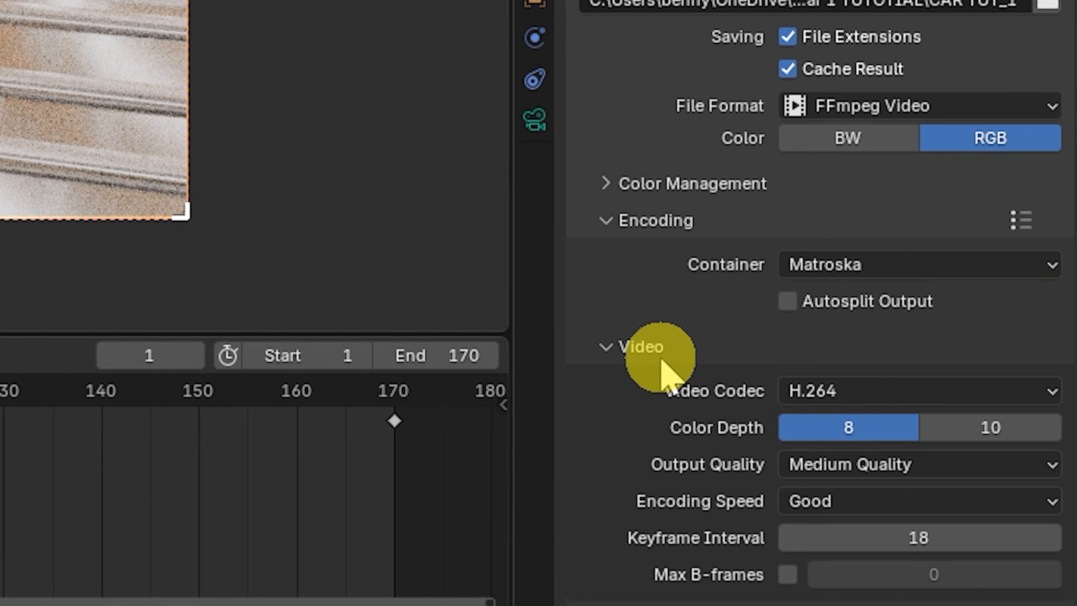
left_click(831, 267)
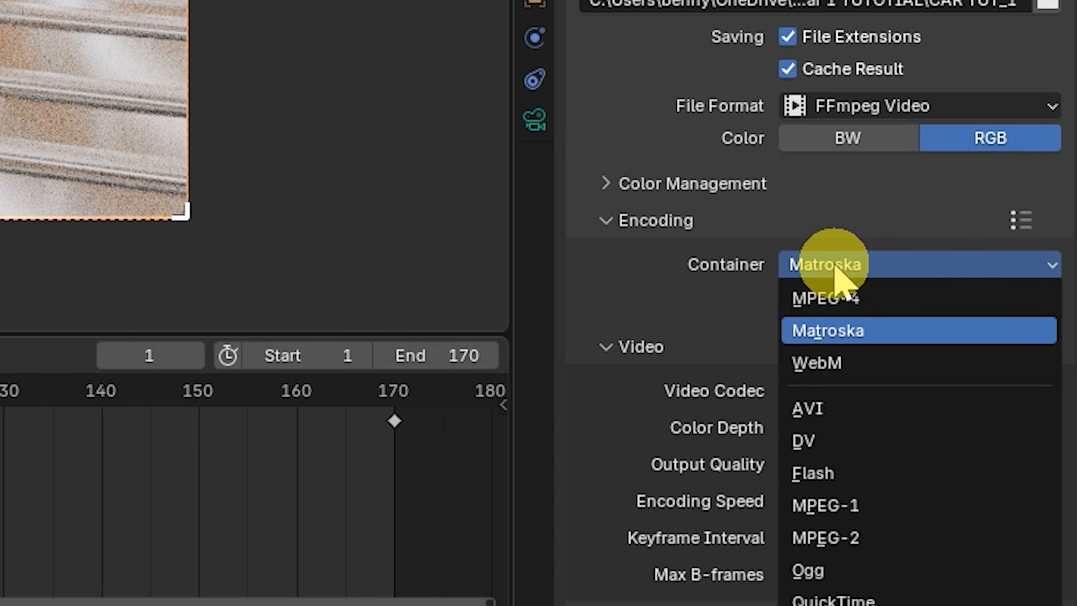
left_click(849, 304)
scroll(912, 297, "down", 5)
left_click(1009, 272)
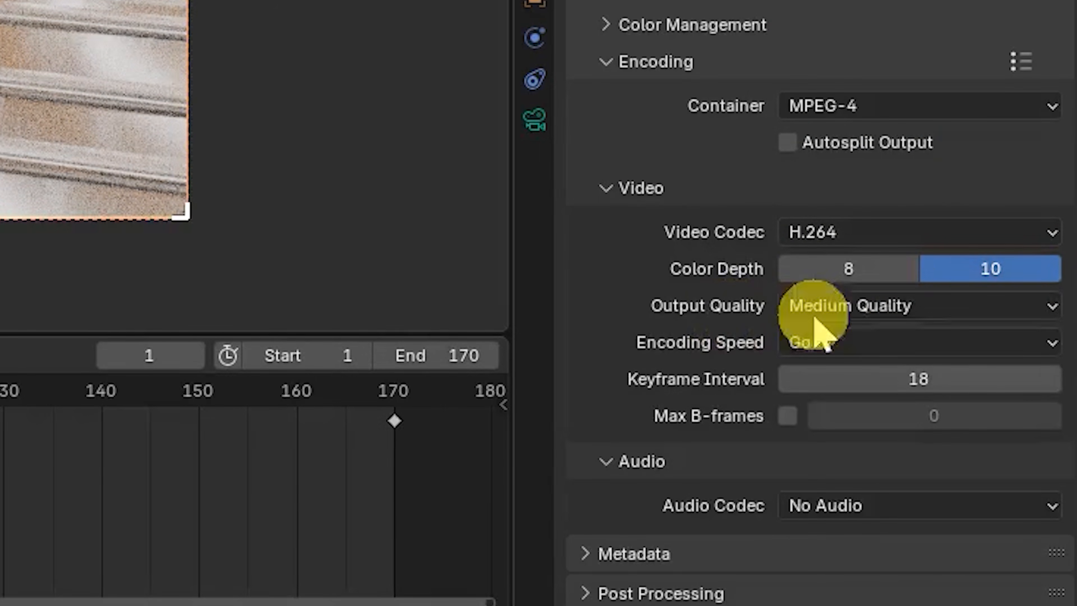
- Set the video output quality to High Quality and the encoding speed to Realtime
left_click(935, 322)
left_click(901, 435)
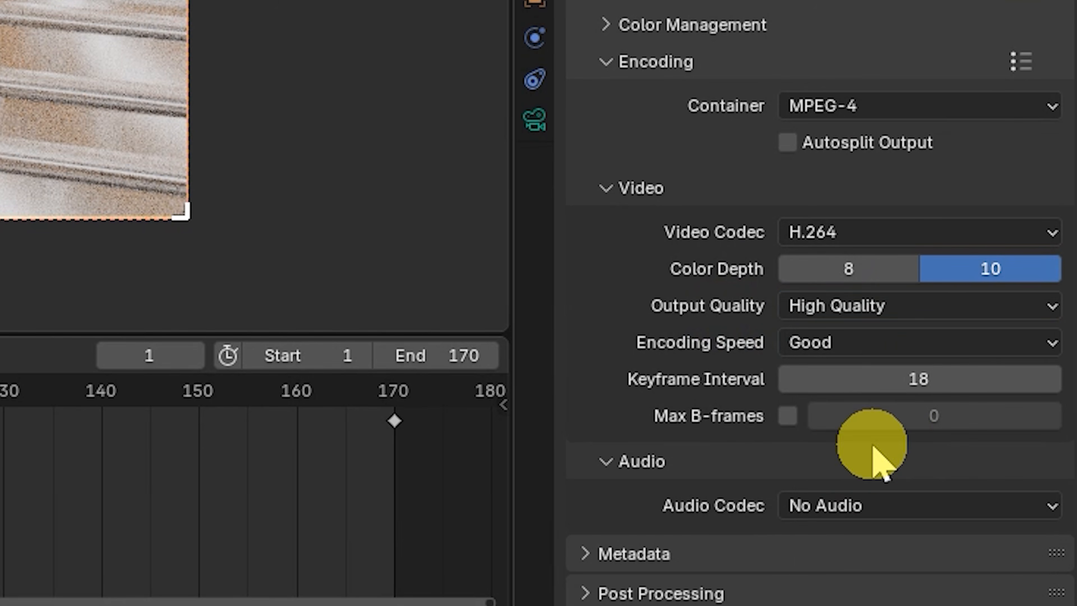
left_click(901, 346)
left_click(825, 444)
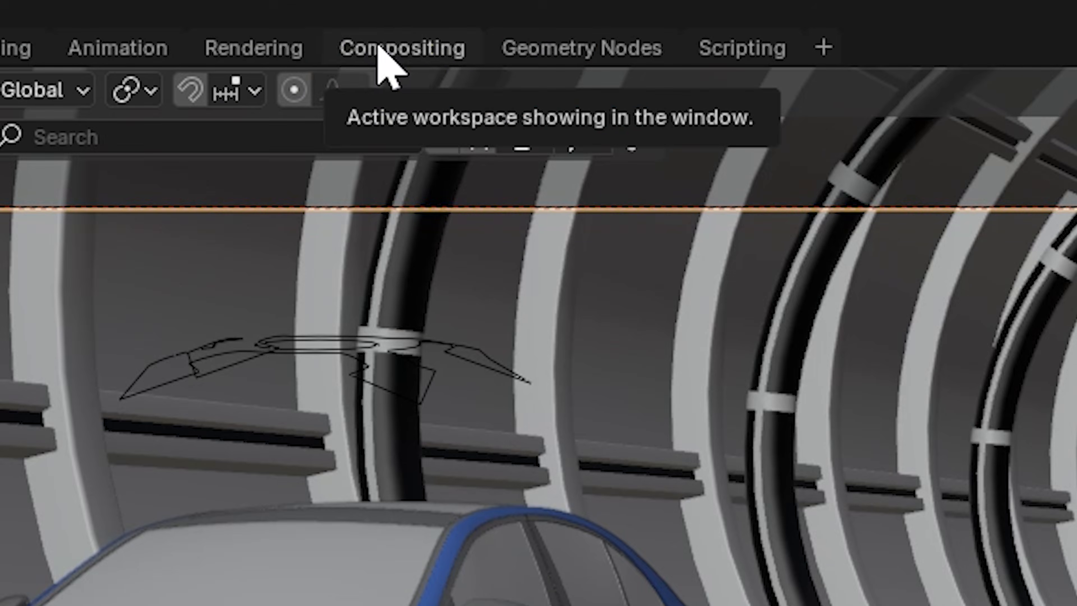
- In the Compositing workspace, enable nodes and insert a Denoise node between Render Layers and Composite
left_click(522, 23)
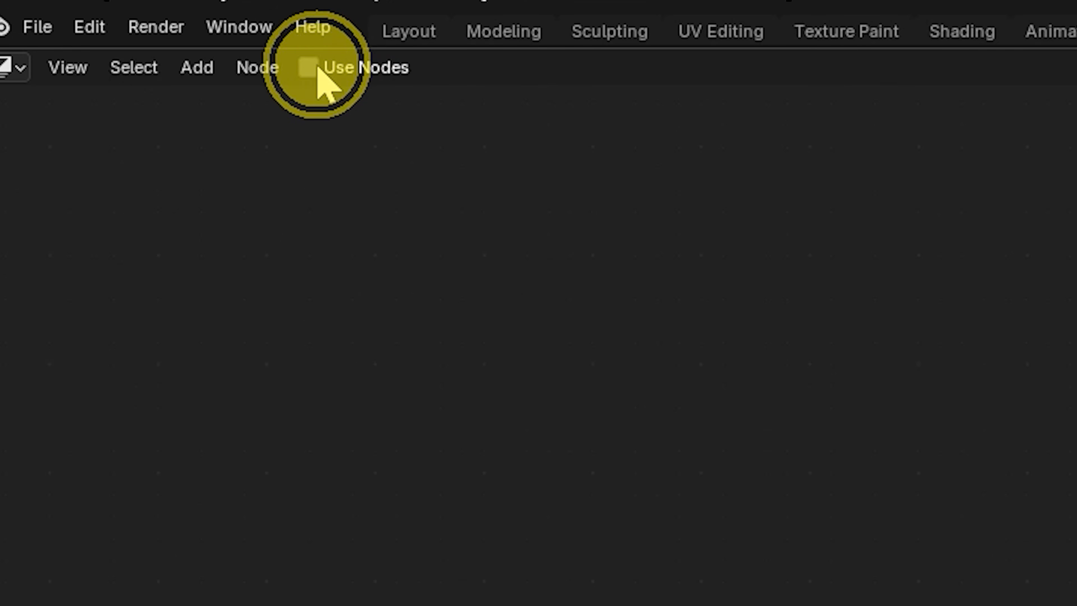
left_click(310, 68)
left_click(201, 67)
key("space")
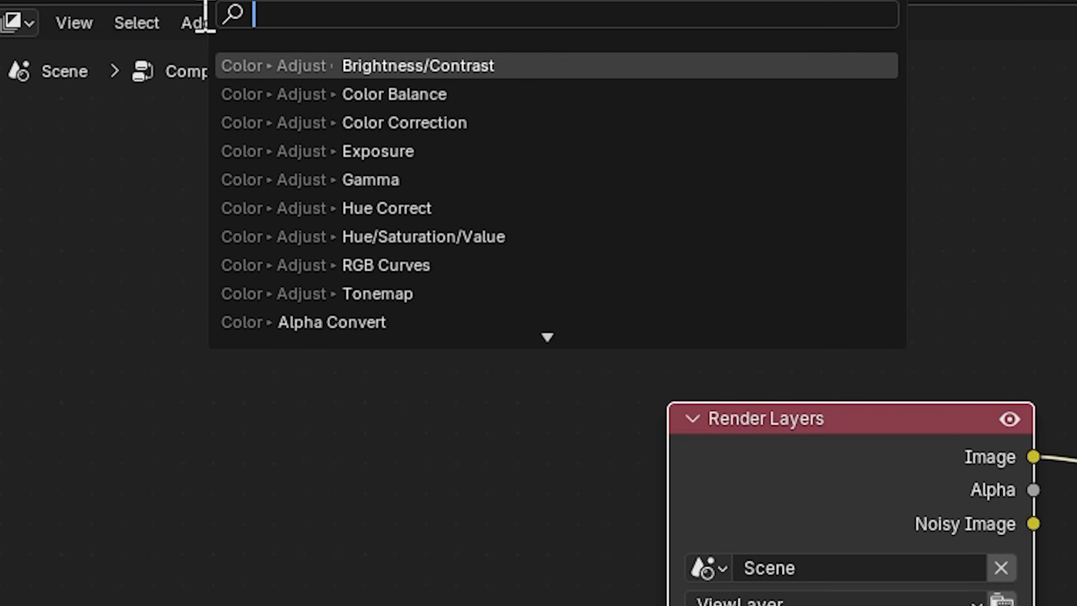
type("den")
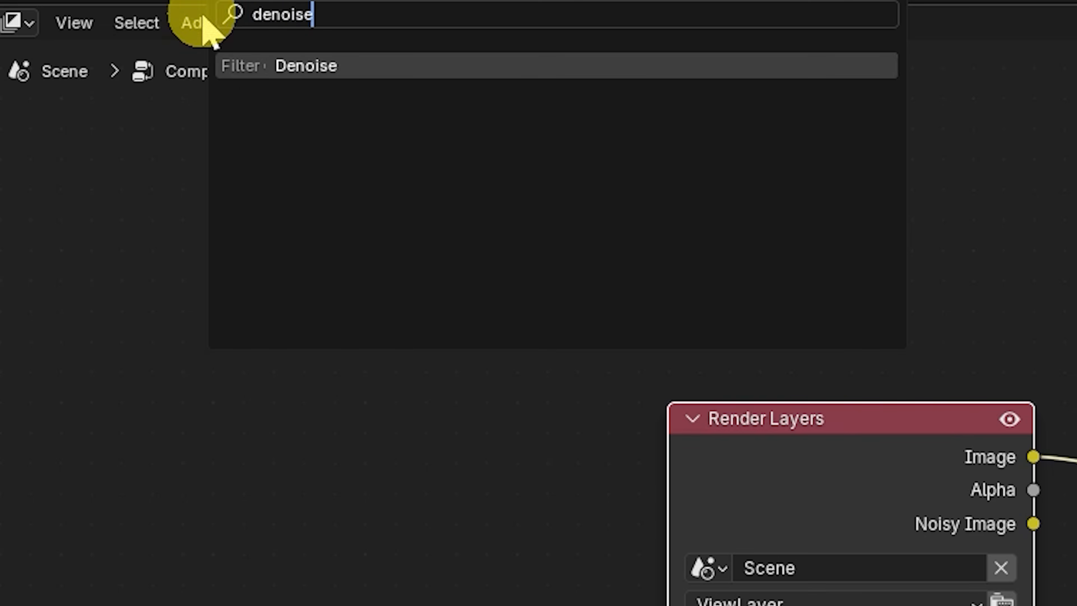
type("oise")
key("Return")
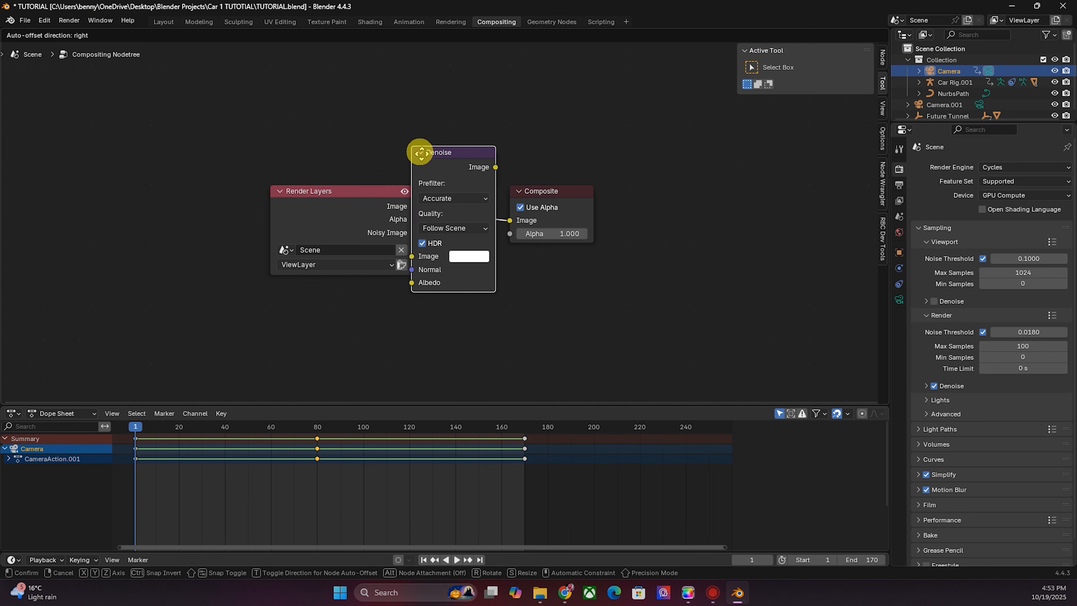
left_click(422, 166)
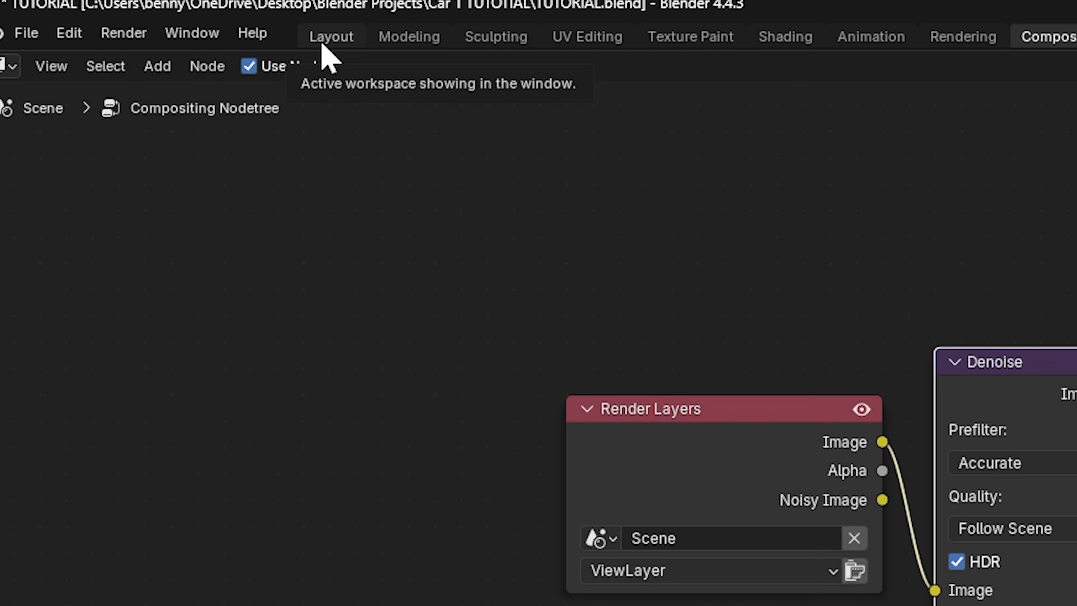
- Return to the Layout workspace and start rendering the animation
left_click(324, 40)
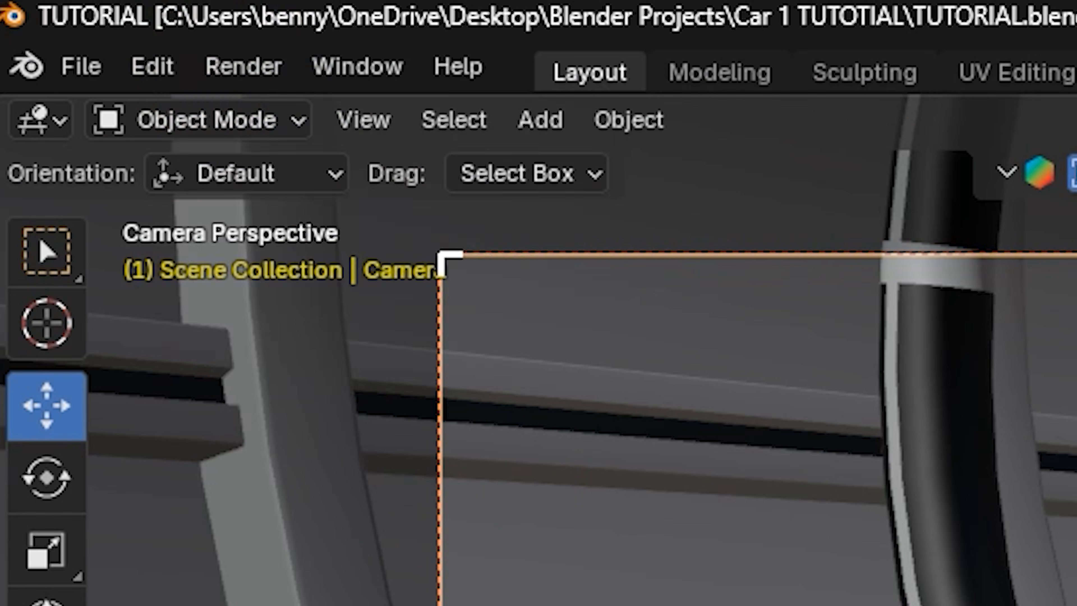
left_click(69, 20)
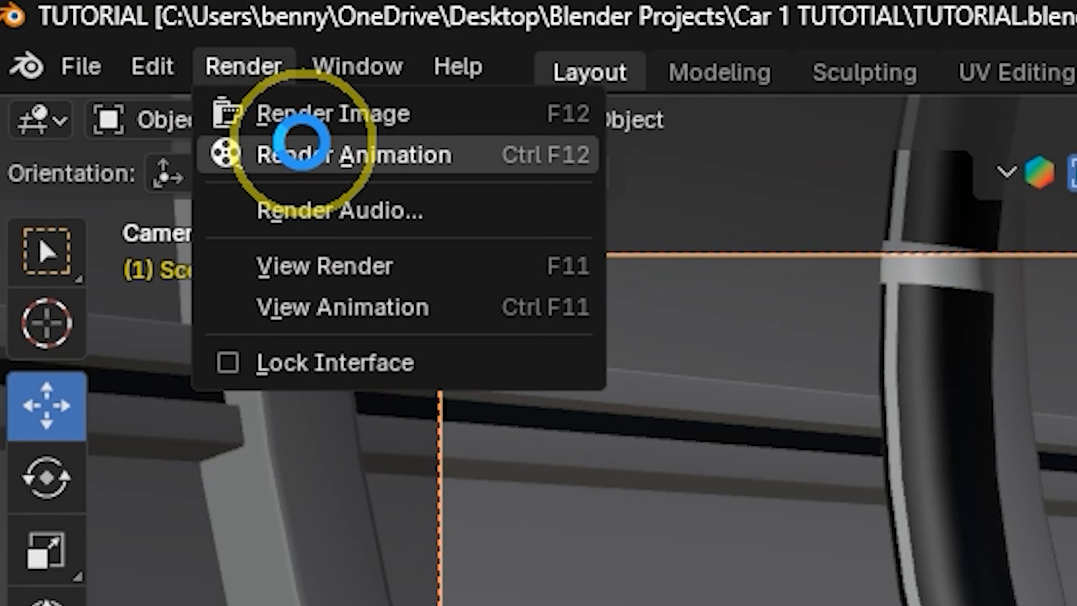
left_click(83, 41)
scroll(499, 303, "down", 1)
scroll(500, 302, "up", 1)
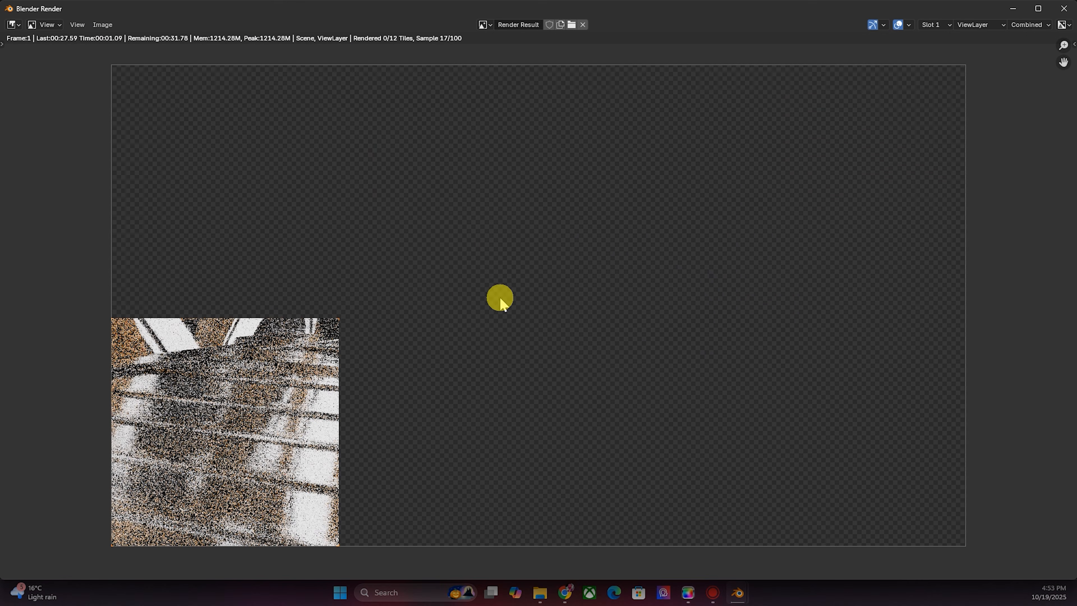